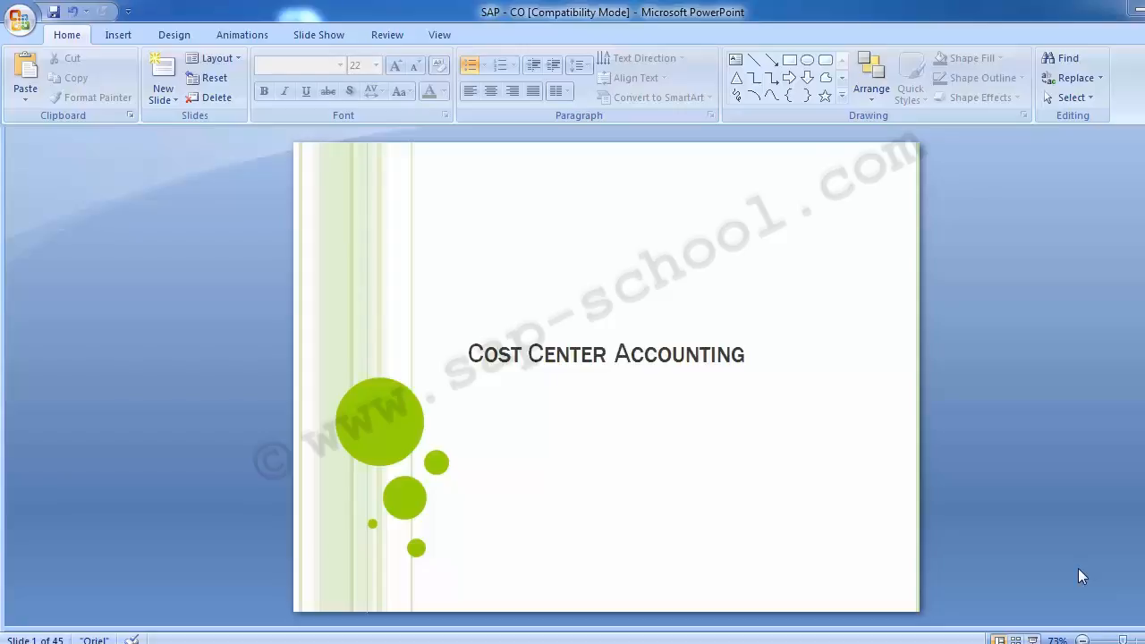
Read through the Cost Center Accounting slides up to Configuration, keeping the current color scheme without further reminders
{"action": "left_click", "coordinate": [190, 378]}
{"action": "scroll", "coordinate": [190, 378], "scroll_direction": "down", "scroll_amount": 1}
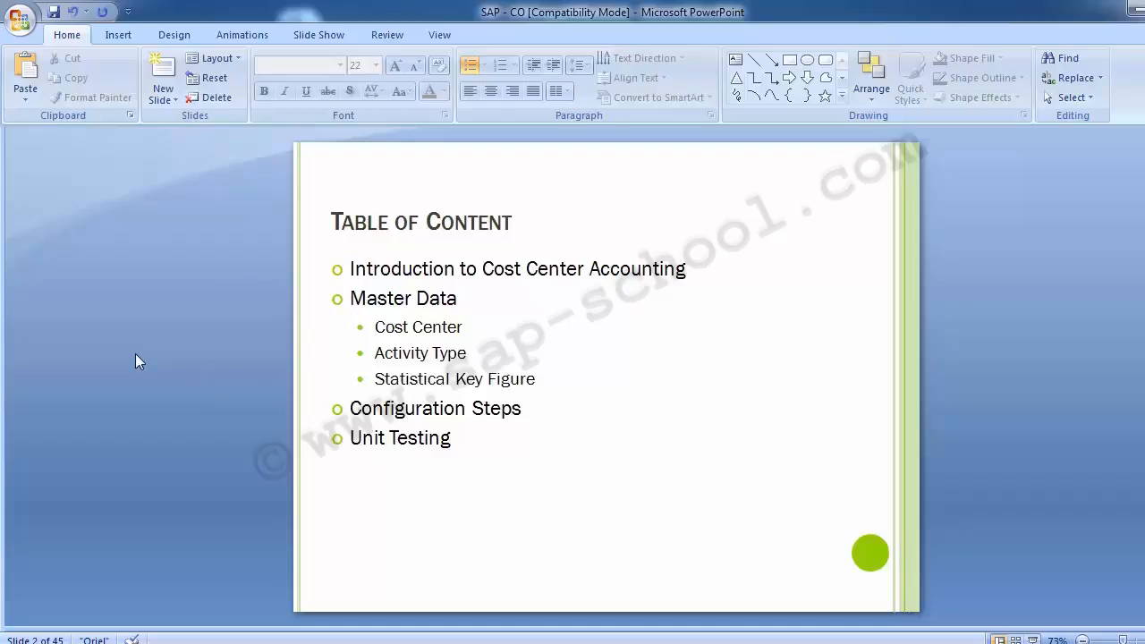
{"action": "key", "text": "Page_Down"}
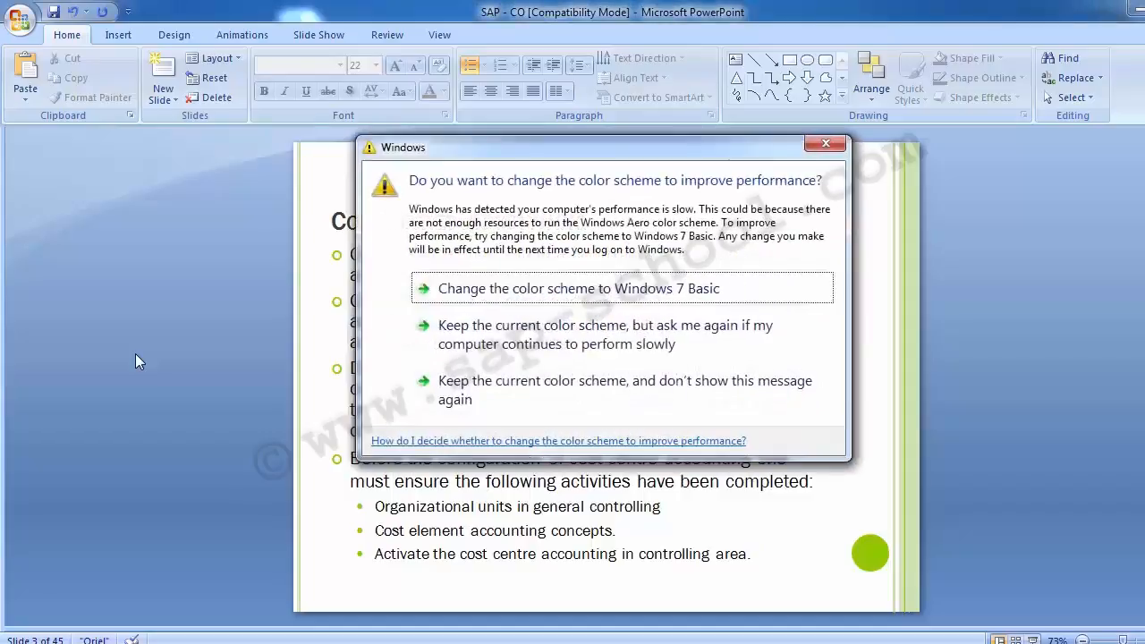
{"action": "left_click", "coordinate": [465, 397]}
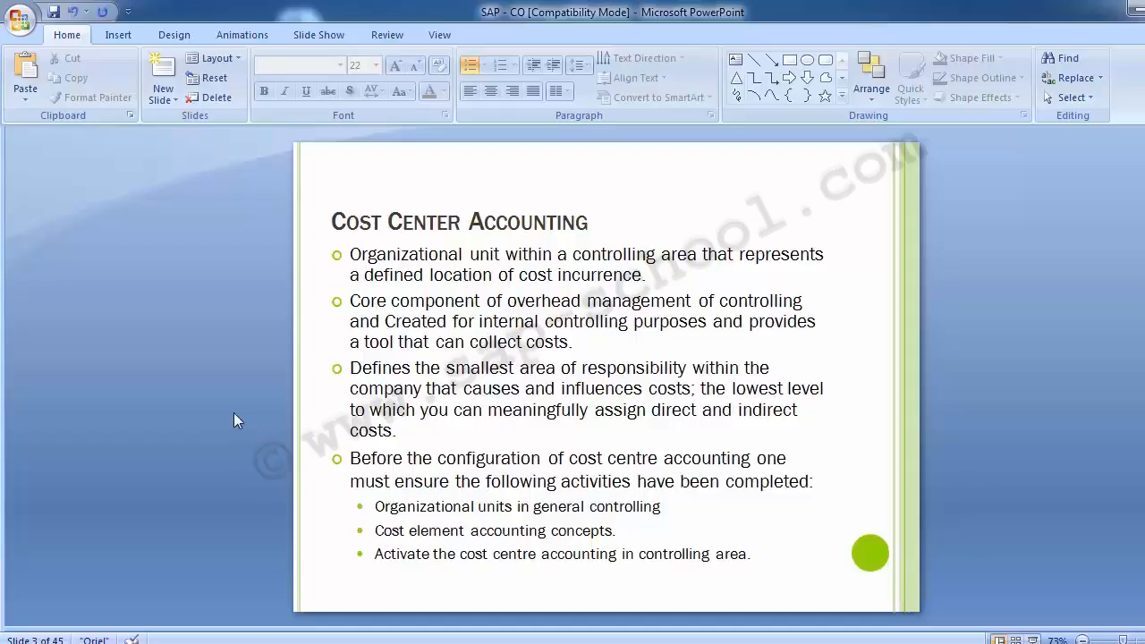
{"action": "scroll", "coordinate": [233, 414], "scroll_direction": "down", "scroll_amount": 1}
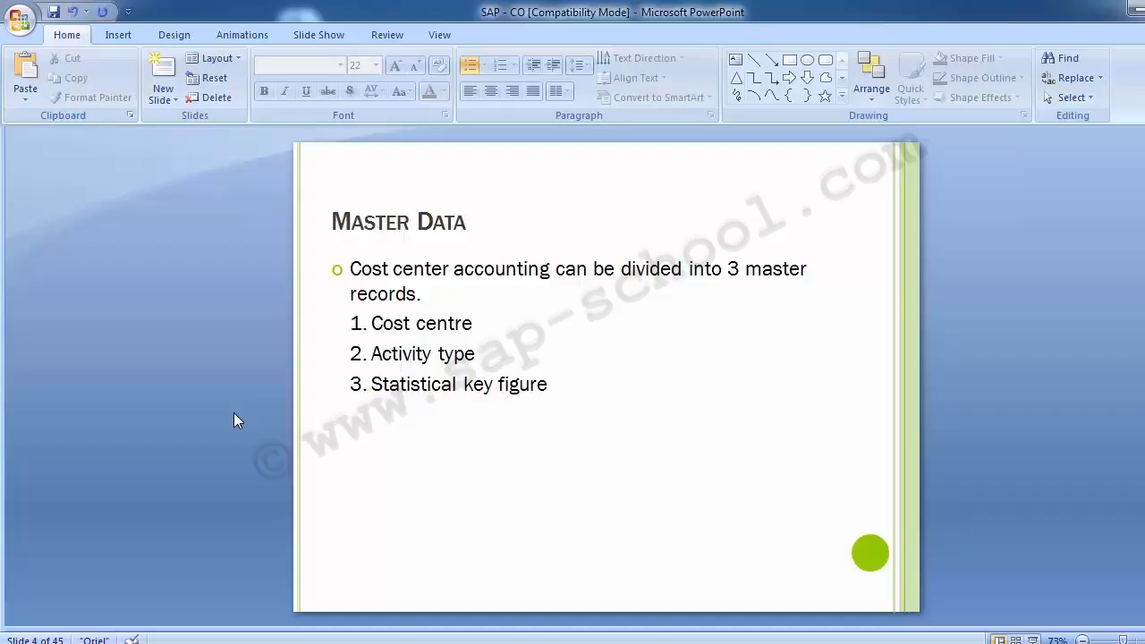
{"action": "scroll", "coordinate": [234, 413], "scroll_direction": "down", "scroll_amount": 1}
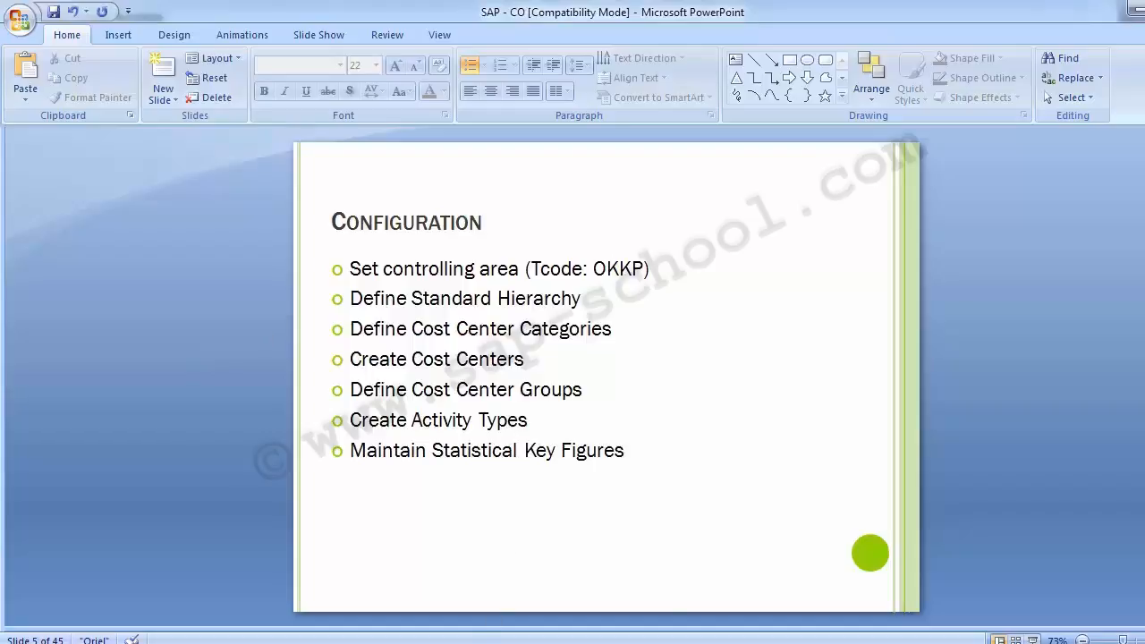
Switch to SAP Easy Access and run transaction OKKP, as named on the Configuration slide
{"action": "mouse_move", "coordinate": [506, 631]}
{"action": "left_click", "coordinate": [578, 566]}
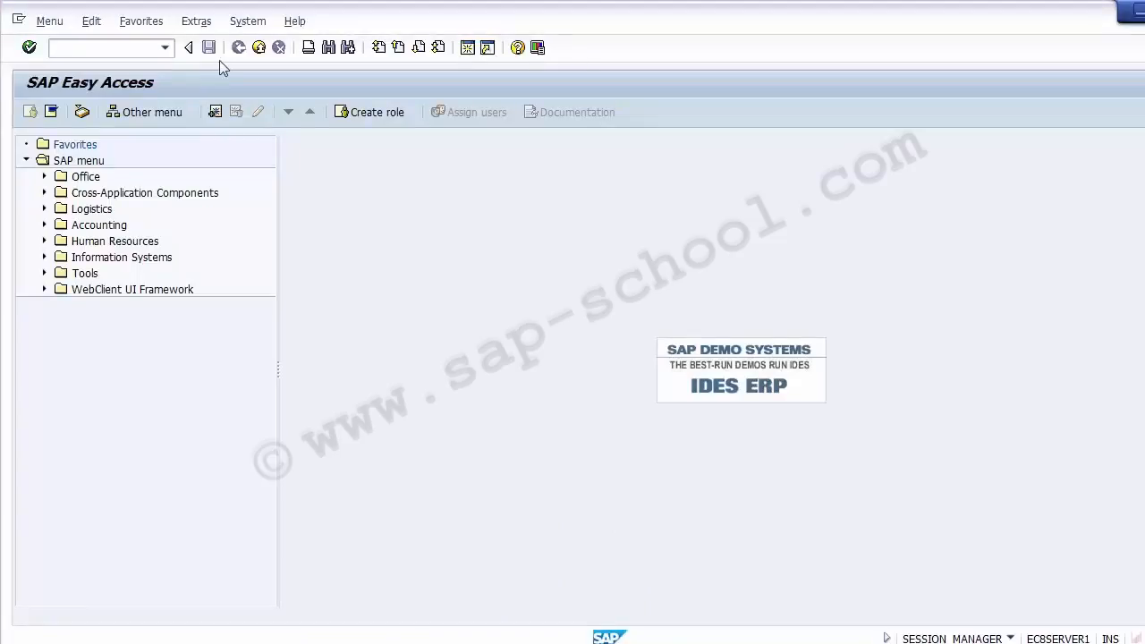
{"action": "left_click", "coordinate": [111, 50]}
{"action": "key", "text": "alt+Tab"}
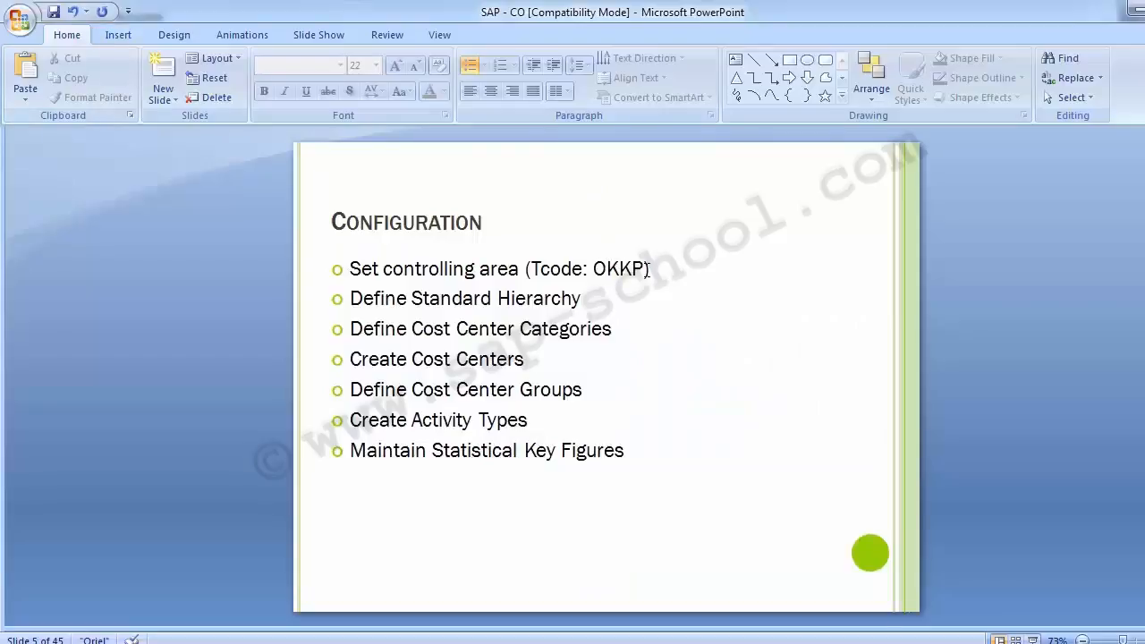
{"action": "key", "text": "alt+Tab"}
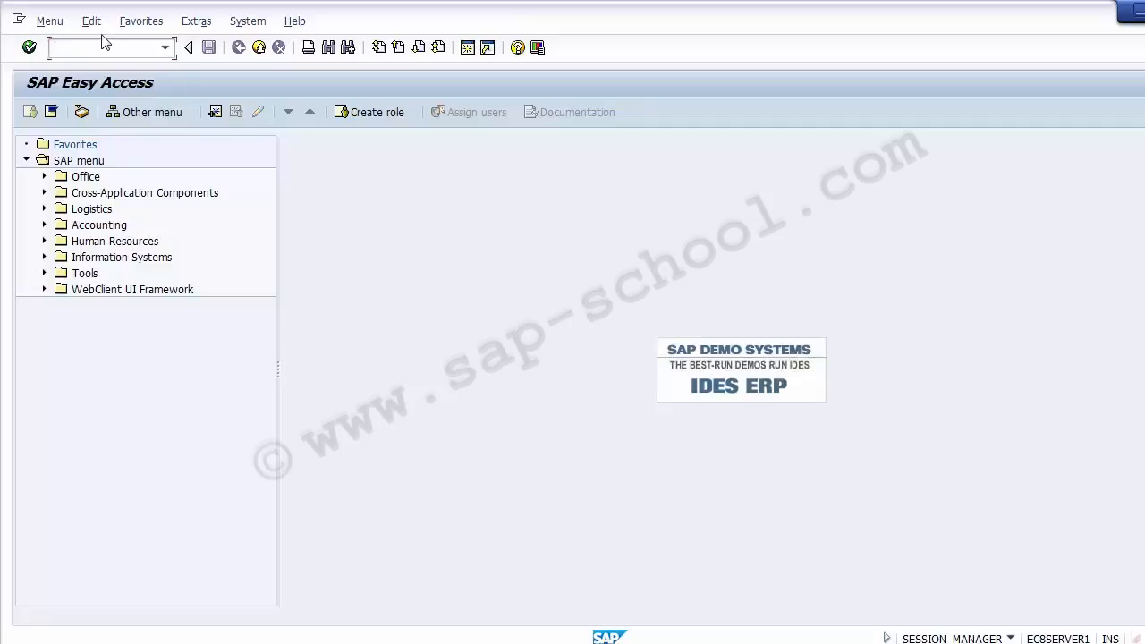
{"action": "type", "text": "OKKP"}
{"action": "key", "text": "Return"}
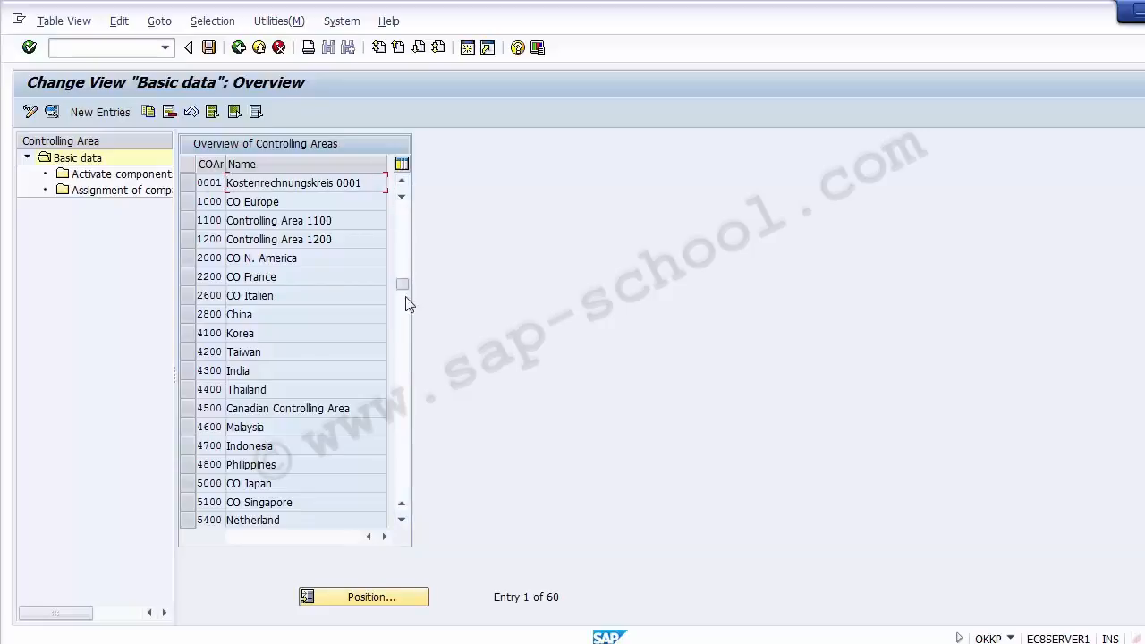
Position the overview of controlling areas at CO area Z100
{"action": "left_click_drag", "start_coordinate": [402, 217], "coordinate": [403, 348]}
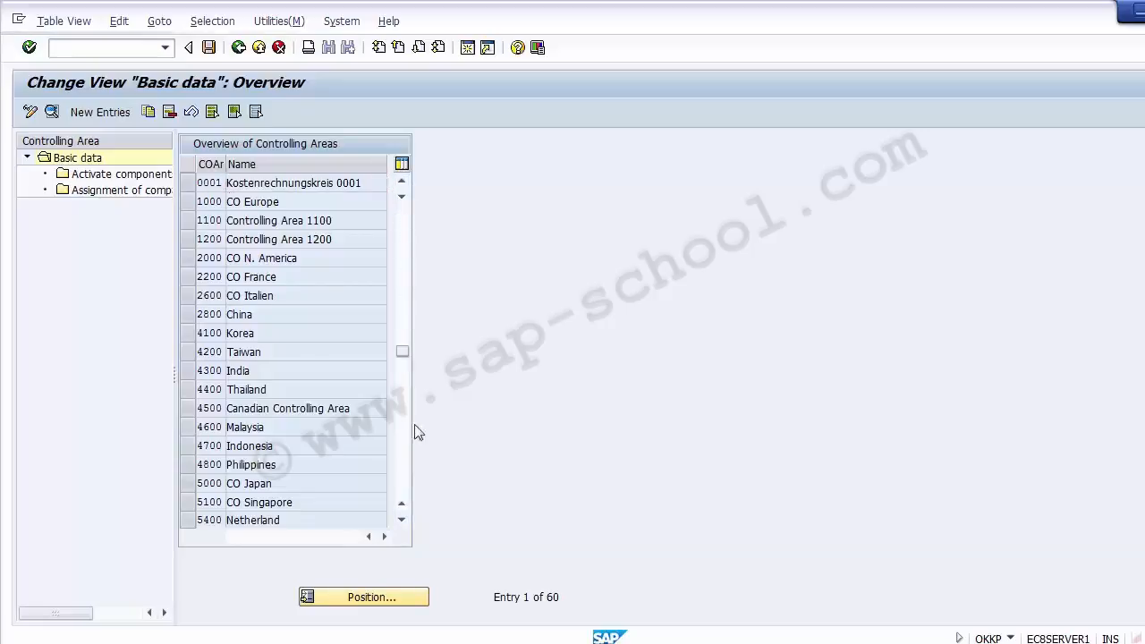
{"action": "left_click", "coordinate": [371, 597]}
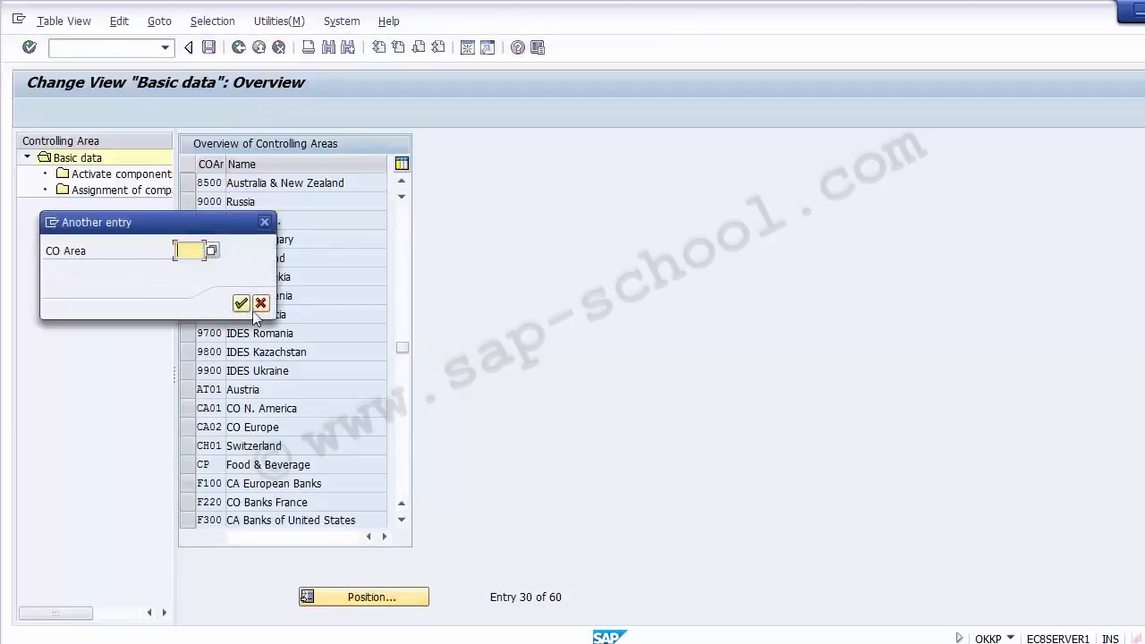
{"action": "type", "text": "Z"}
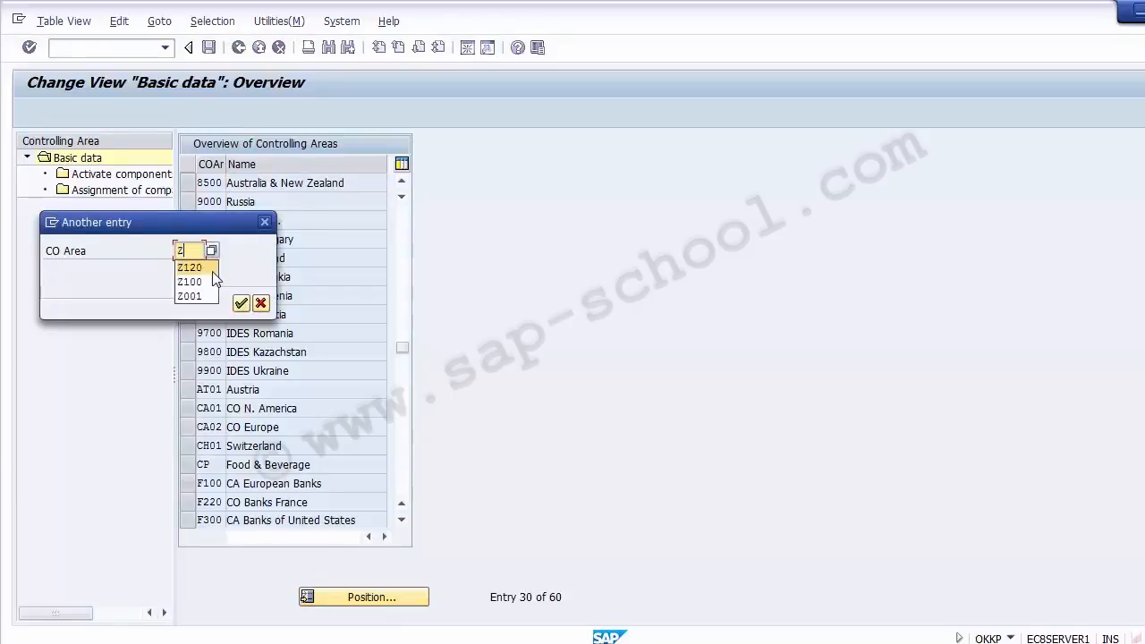
{"action": "type", "text": "100"}
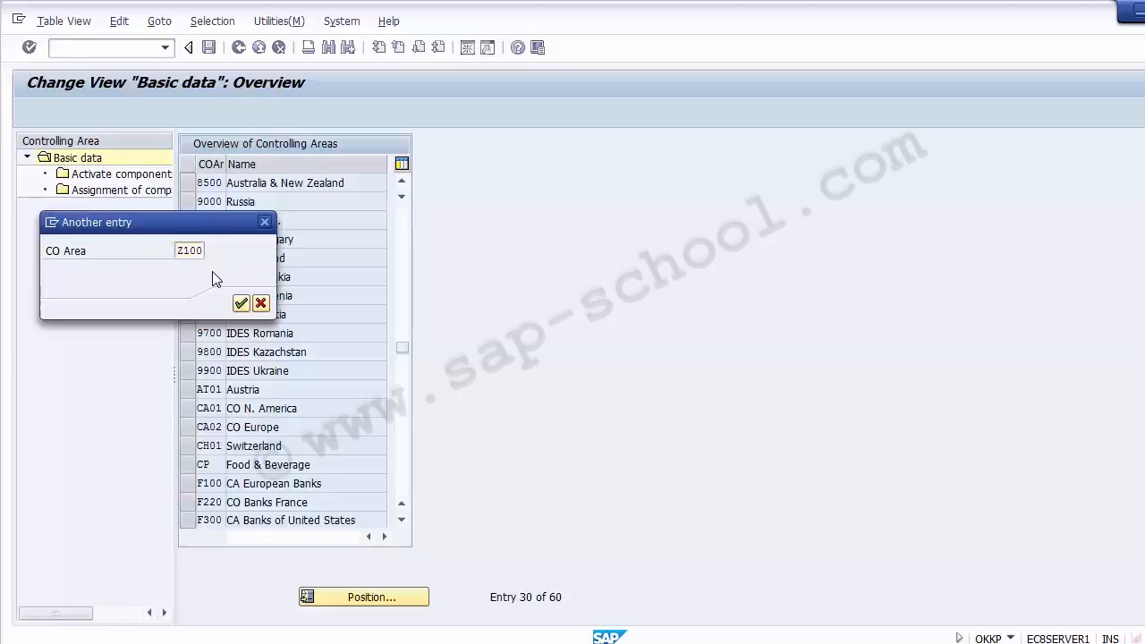
{"action": "key", "text": "Return"}
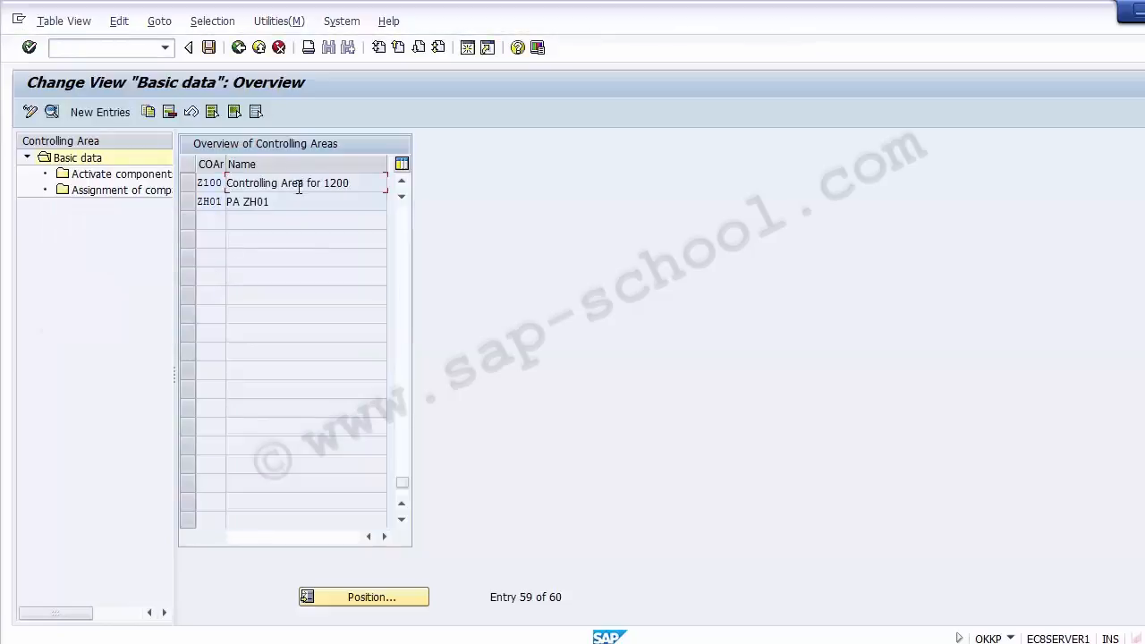
Select controlling area Z100 and open its Activate components/control indicators details
{"action": "left_click", "coordinate": [190, 184]}
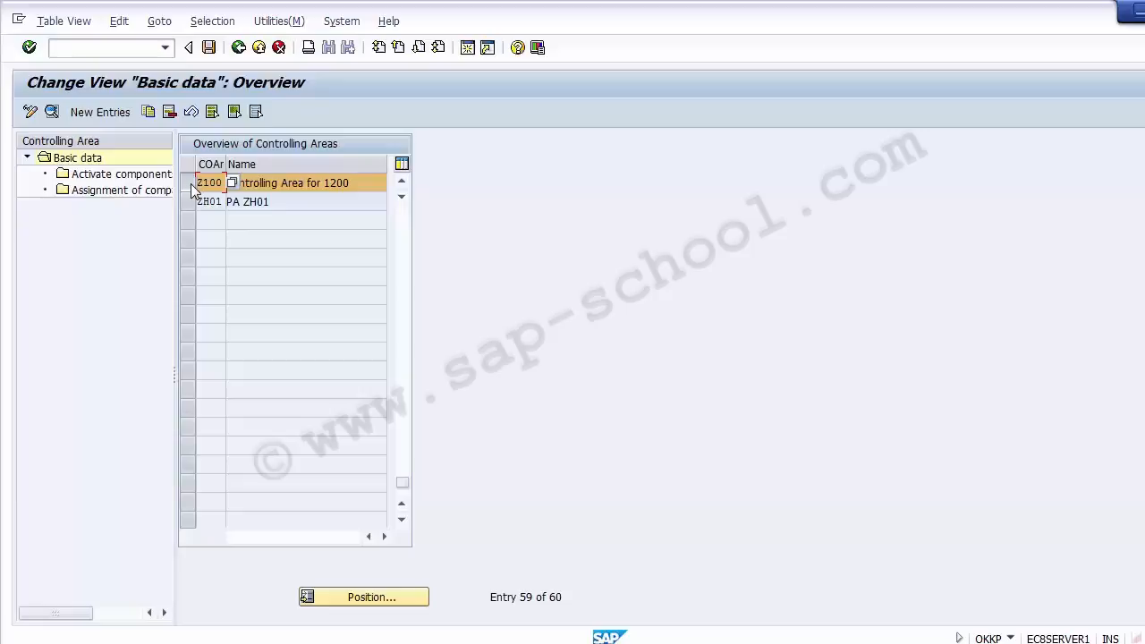
{"action": "left_click", "coordinate": [191, 184]}
{"action": "left_click", "coordinate": [190, 203]}
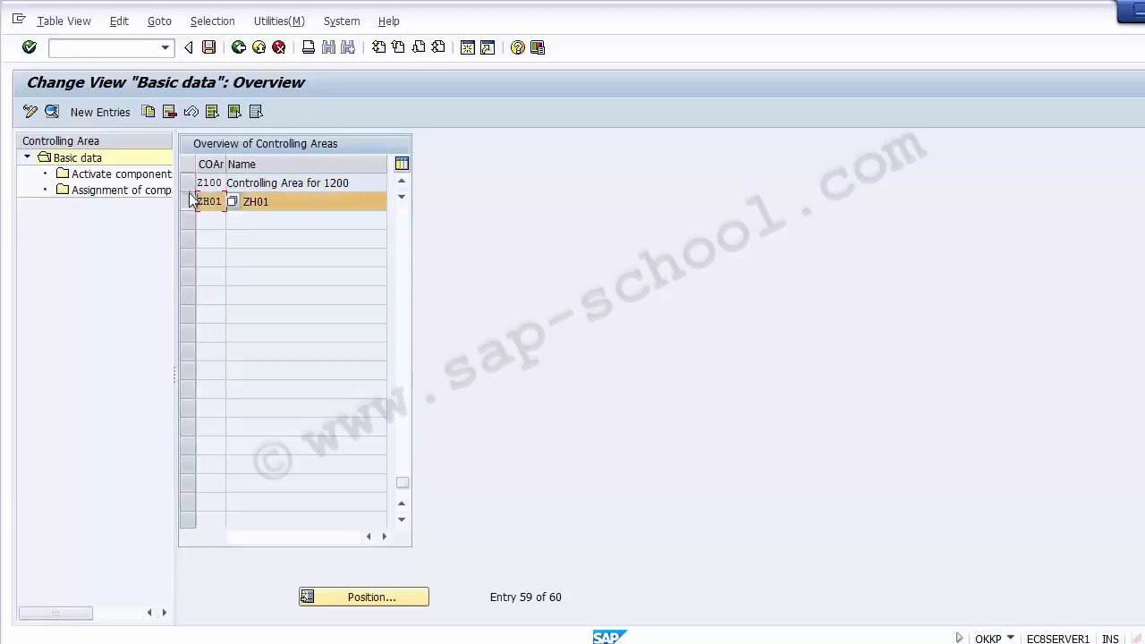
{"action": "left_click", "coordinate": [190, 204]}
{"action": "left_click", "coordinate": [187, 182]}
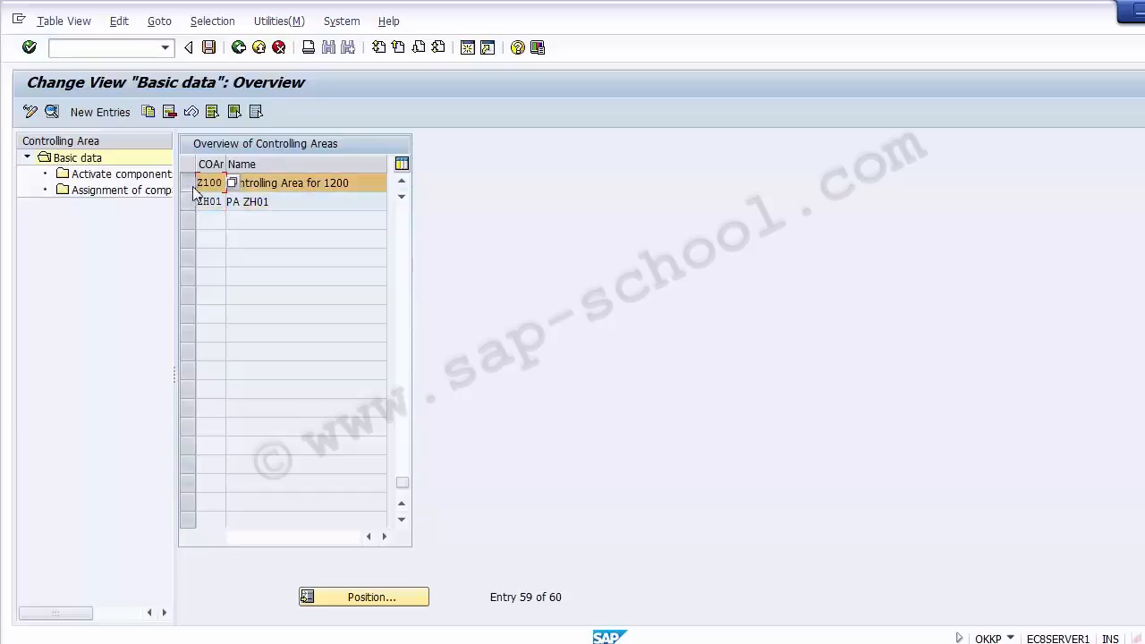
{"action": "left_click", "coordinate": [76, 179]}
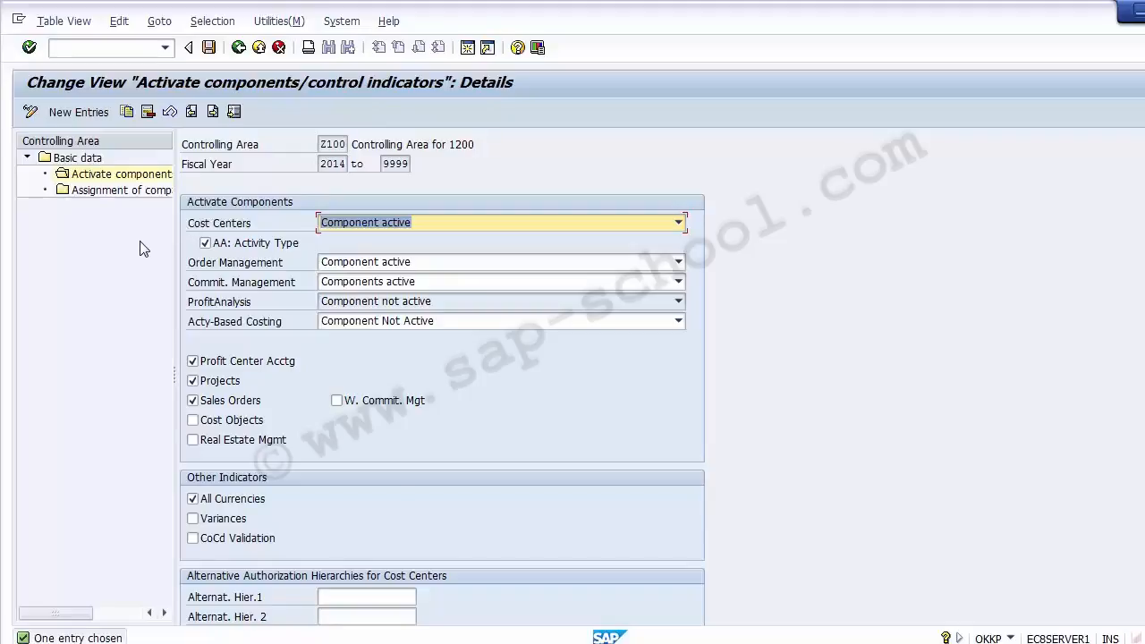
Set the Cost Centers component of controlling area Z100 to Component active
{"action": "left_click", "coordinate": [246, 229]}
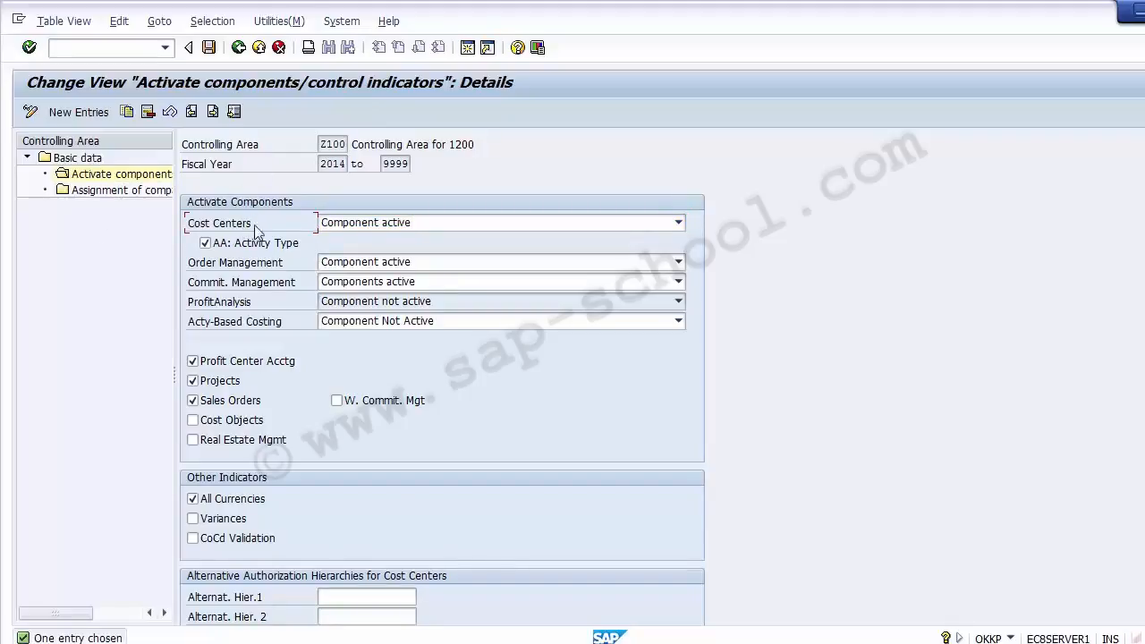
{"action": "left_click", "coordinate": [395, 231]}
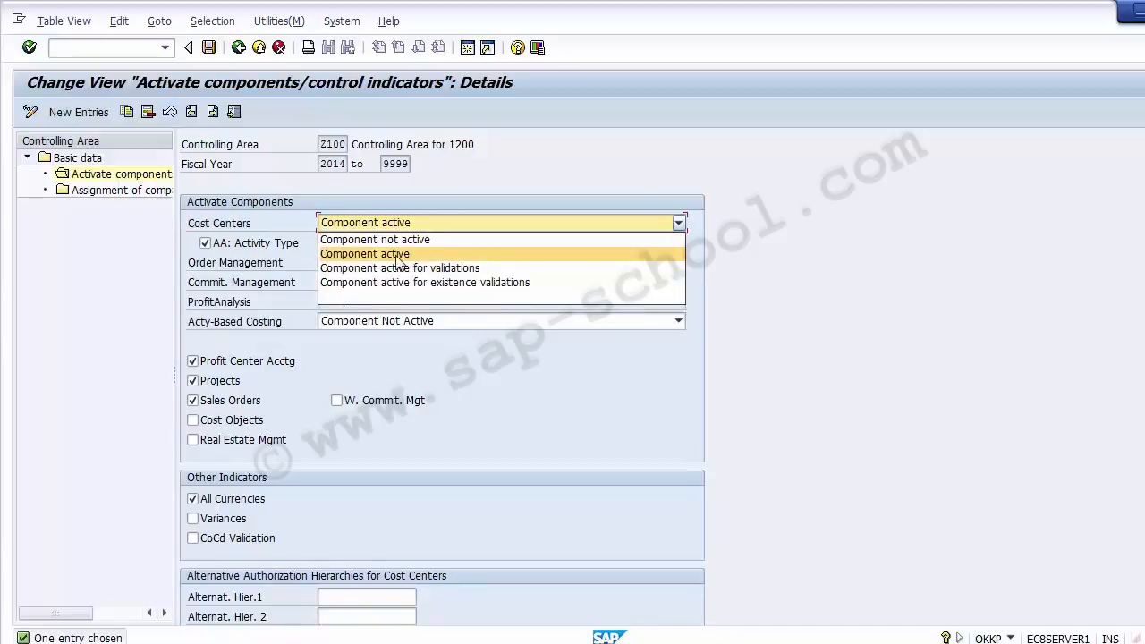
{"action": "left_click", "coordinate": [397, 255]}
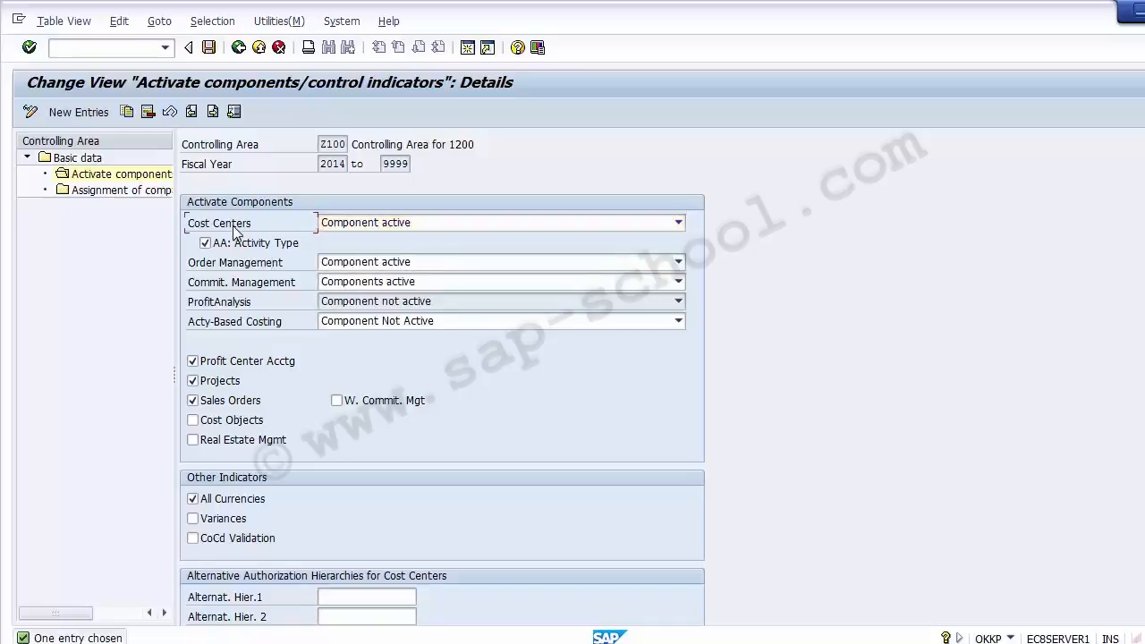
{"action": "left_click", "coordinate": [376, 227]}
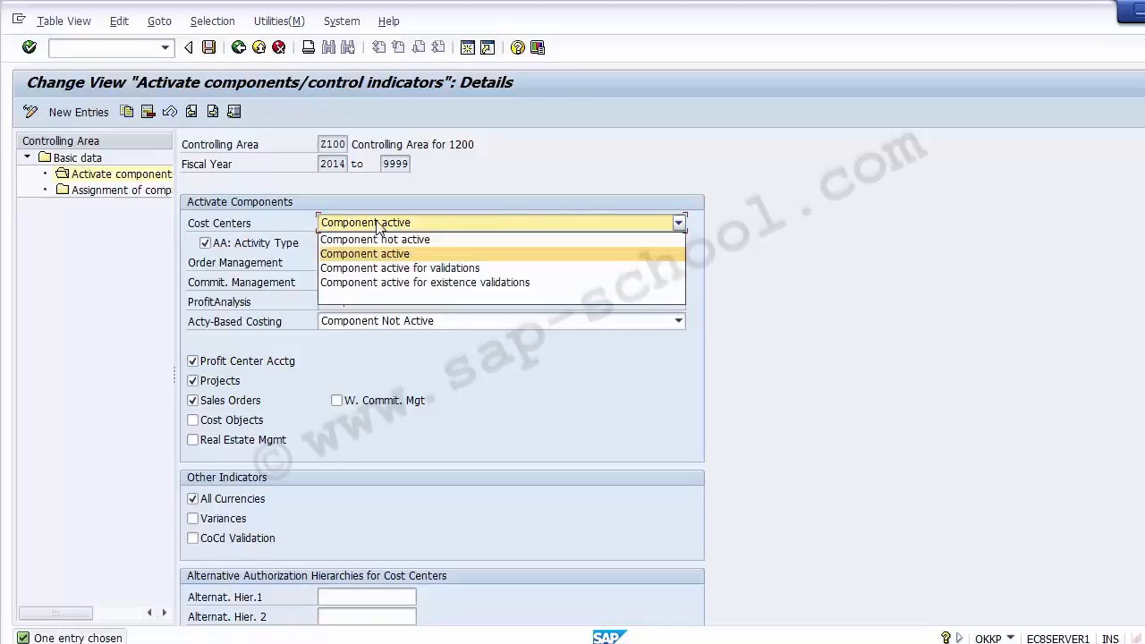
{"action": "left_click", "coordinate": [377, 226]}
{"action": "left_click", "coordinate": [144, 362]}
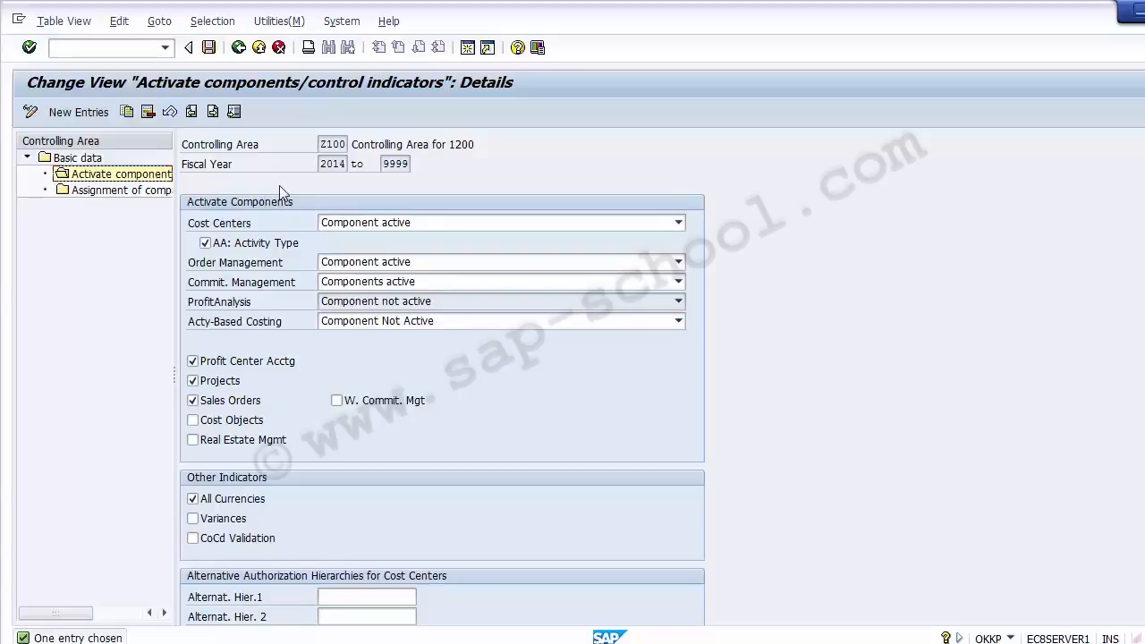
Review the controlling area key and the activation settings for cost centers, order management and commitment management
{"action": "left_click_drag", "start_coordinate": [321, 144], "coordinate": [346, 144]}
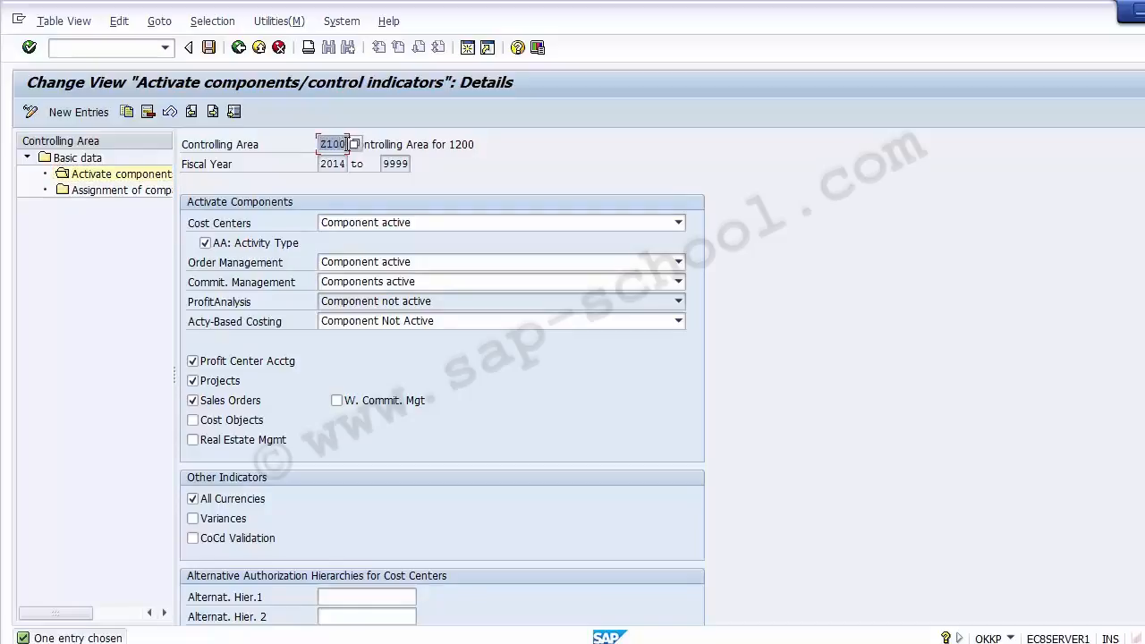
{"action": "left_click", "coordinate": [135, 354]}
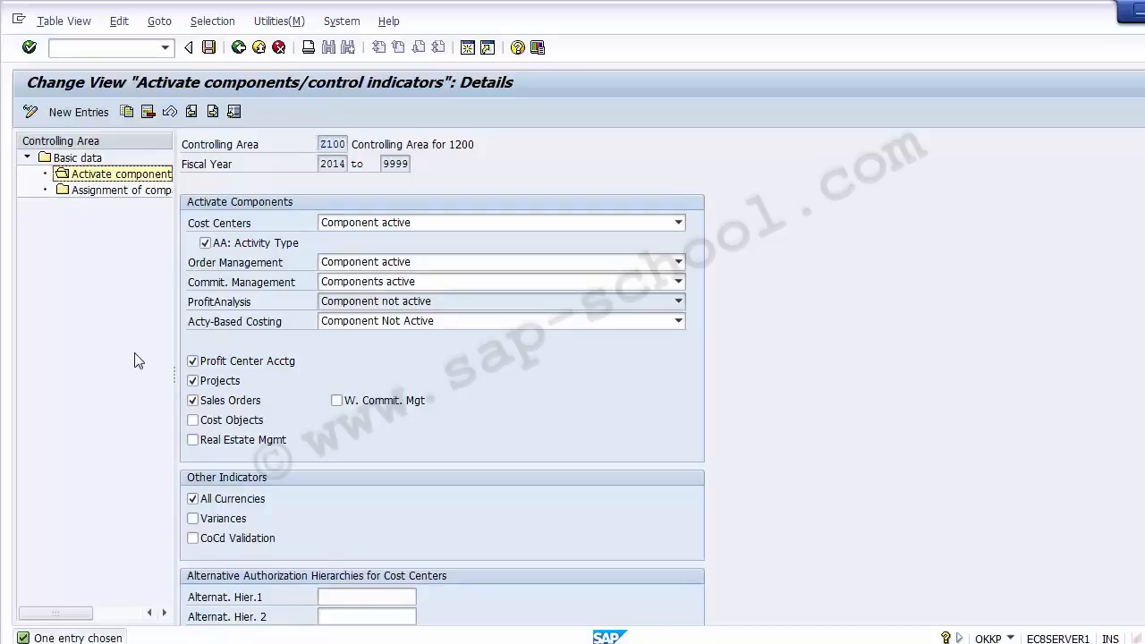
{"action": "left_click", "coordinate": [238, 228]}
{"action": "left_click", "coordinate": [253, 273]}
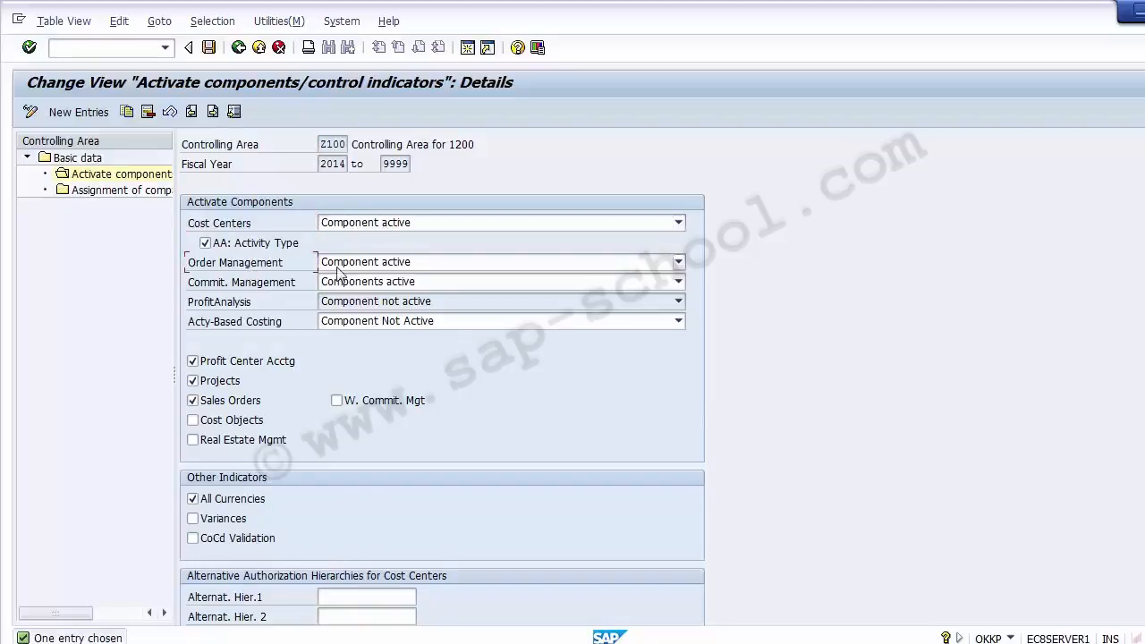
{"action": "left_click", "coordinate": [259, 290]}
{"action": "left_click", "coordinate": [125, 367]}
{"action": "left_click", "coordinate": [239, 48]}
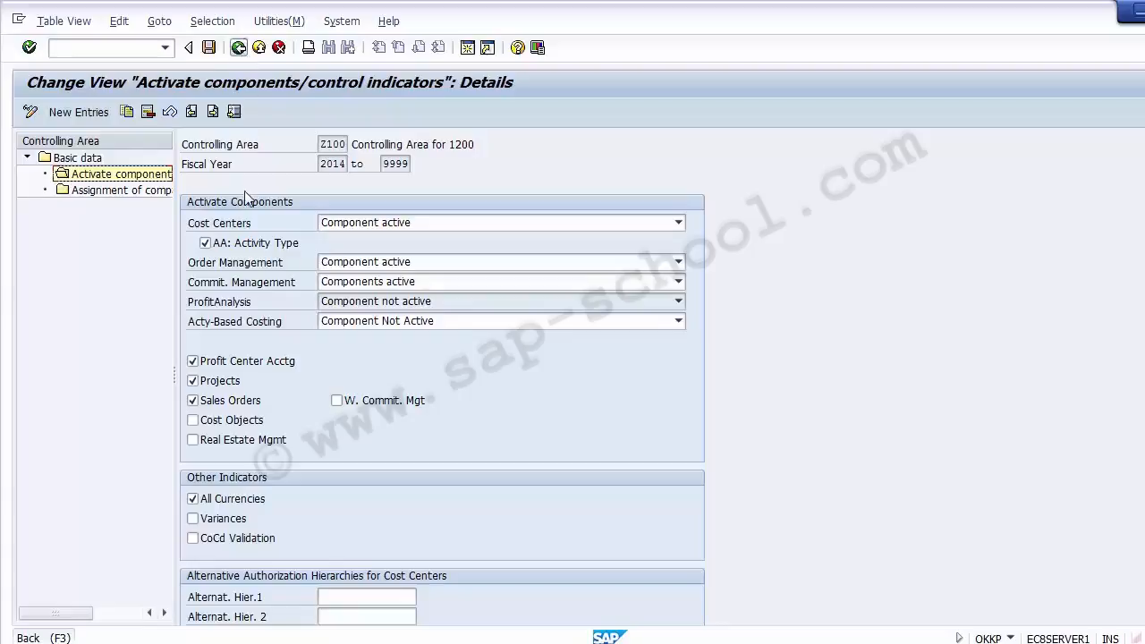
{"action": "left_click", "coordinate": [241, 229]}
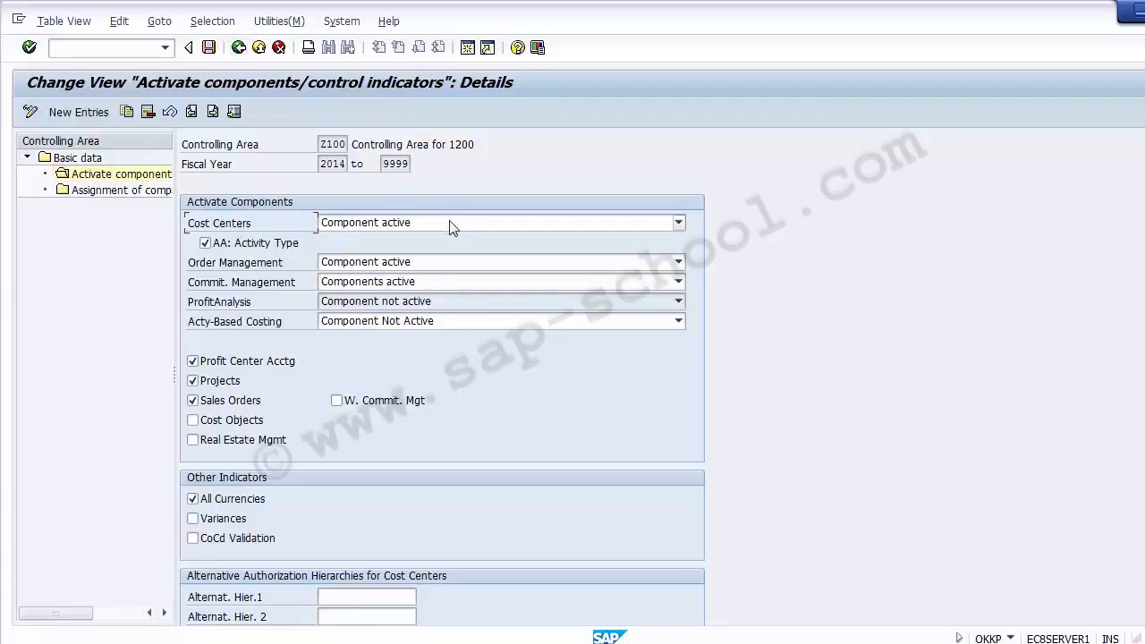
Save the component settings of controlling area Z100 and leave the transaction back to SAP Easy Access
{"action": "left_click", "coordinate": [209, 50]}
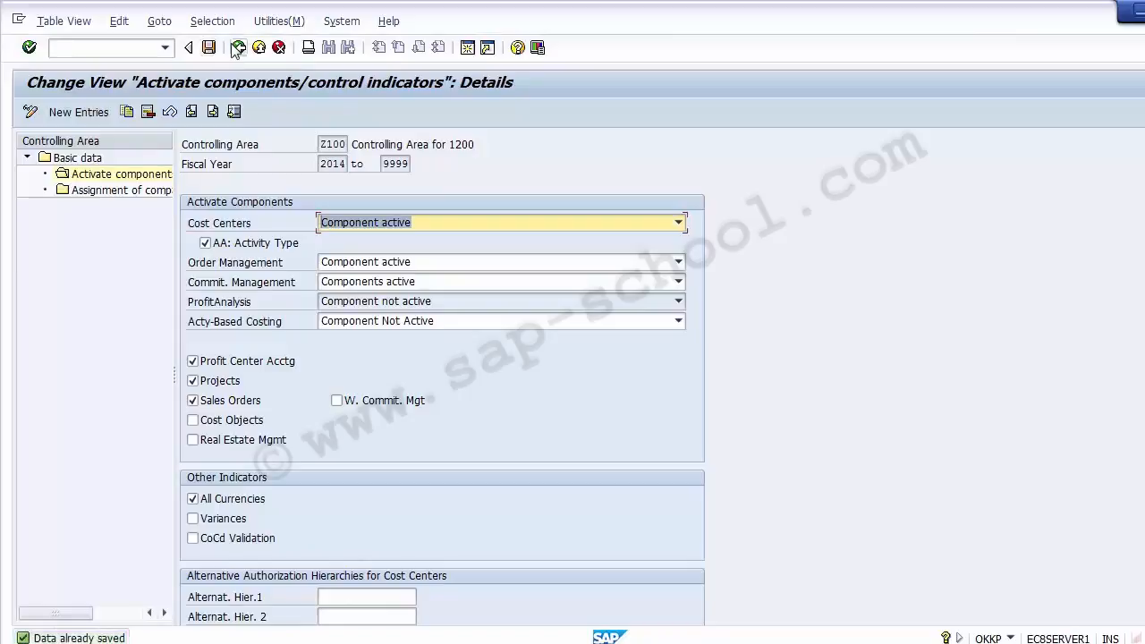
{"action": "left_click", "coordinate": [238, 49]}
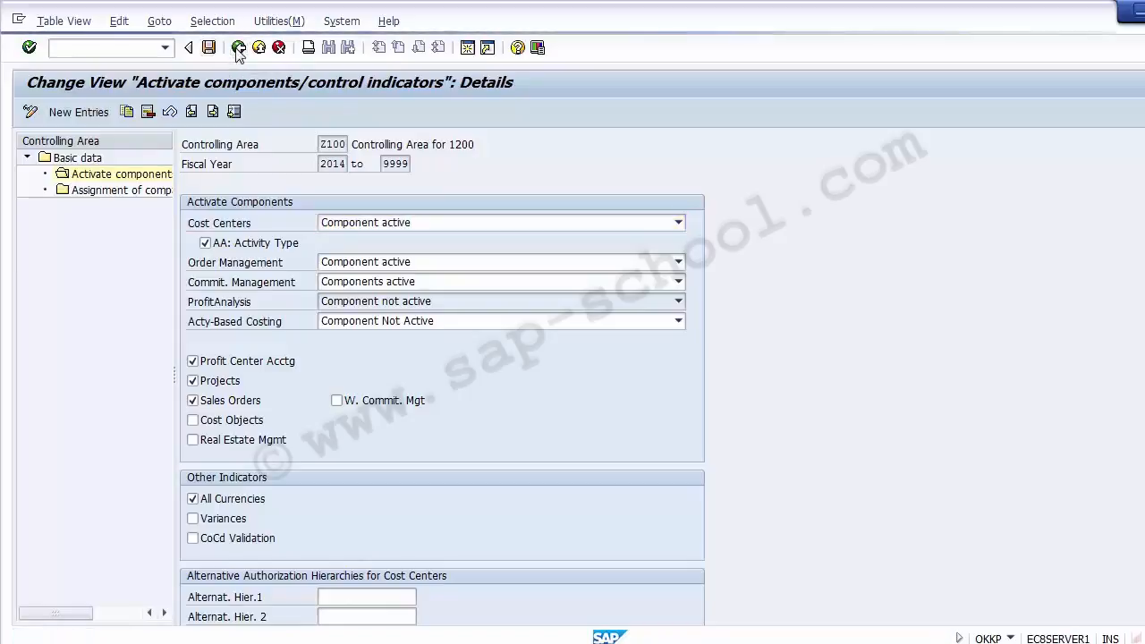
{"action": "left_click", "coordinate": [239, 49]}
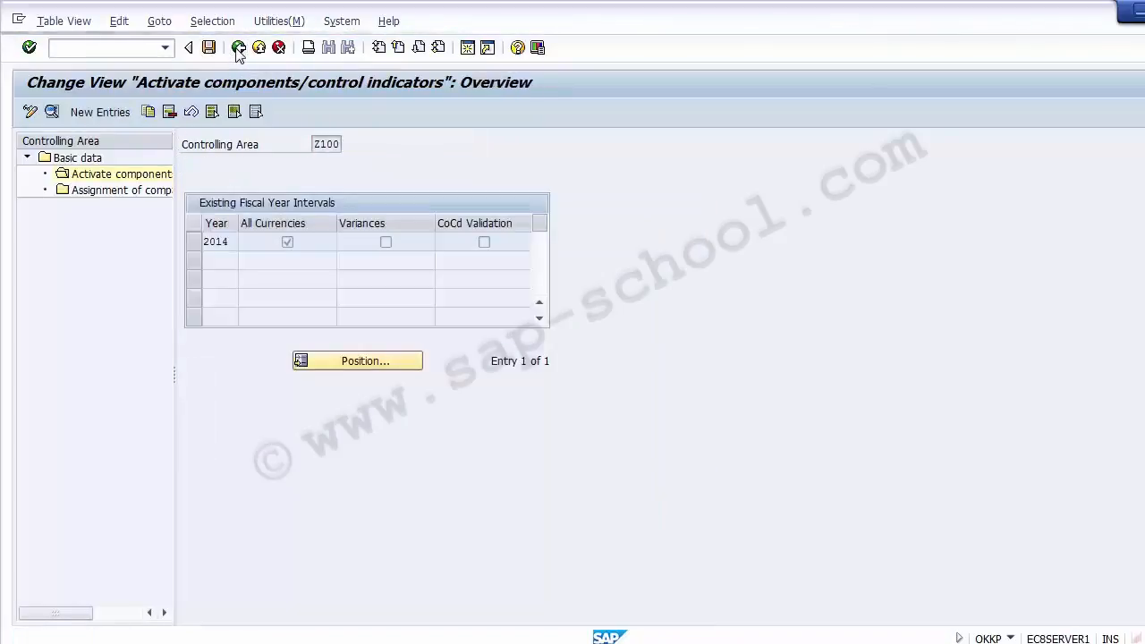
{"action": "left_click", "coordinate": [239, 49]}
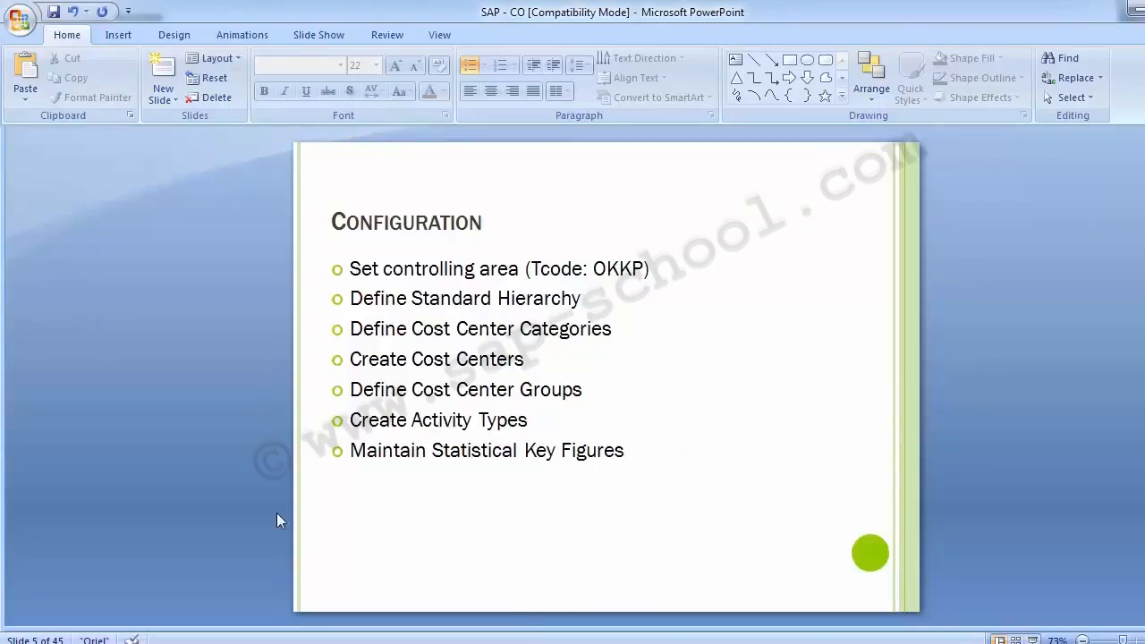
Switch to PowerPoint, review the prerequisites and configuration steps slides, and go on to the Standard Hierarchy slide
{"action": "scroll", "coordinate": [143, 488], "scroll_direction": "up", "scroll_amount": 2}
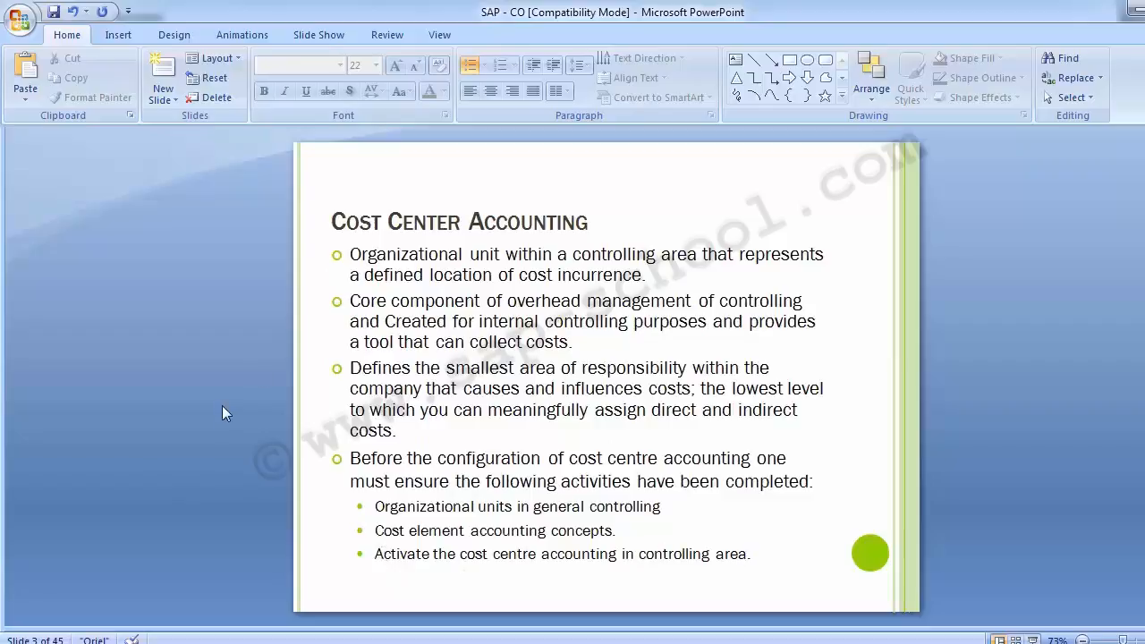
{"action": "scroll", "coordinate": [222, 406], "scroll_direction": "down", "scroll_amount": 2}
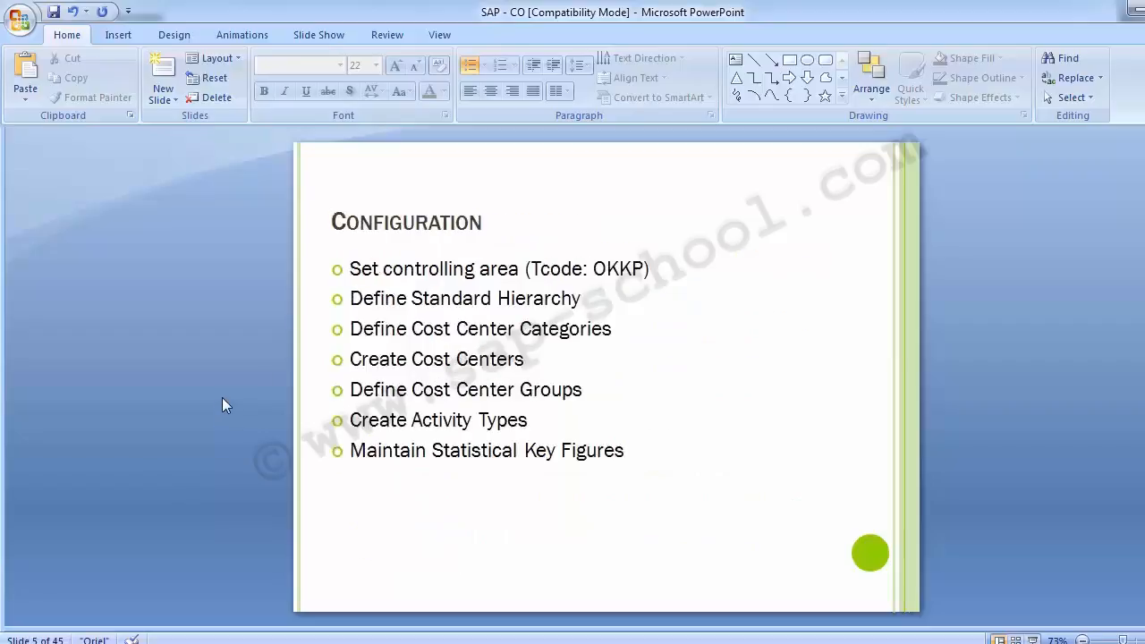
{"action": "left_click", "coordinate": [352, 270]}
{"action": "left_click", "coordinate": [230, 306]}
{"action": "key", "text": "Page_Down"}
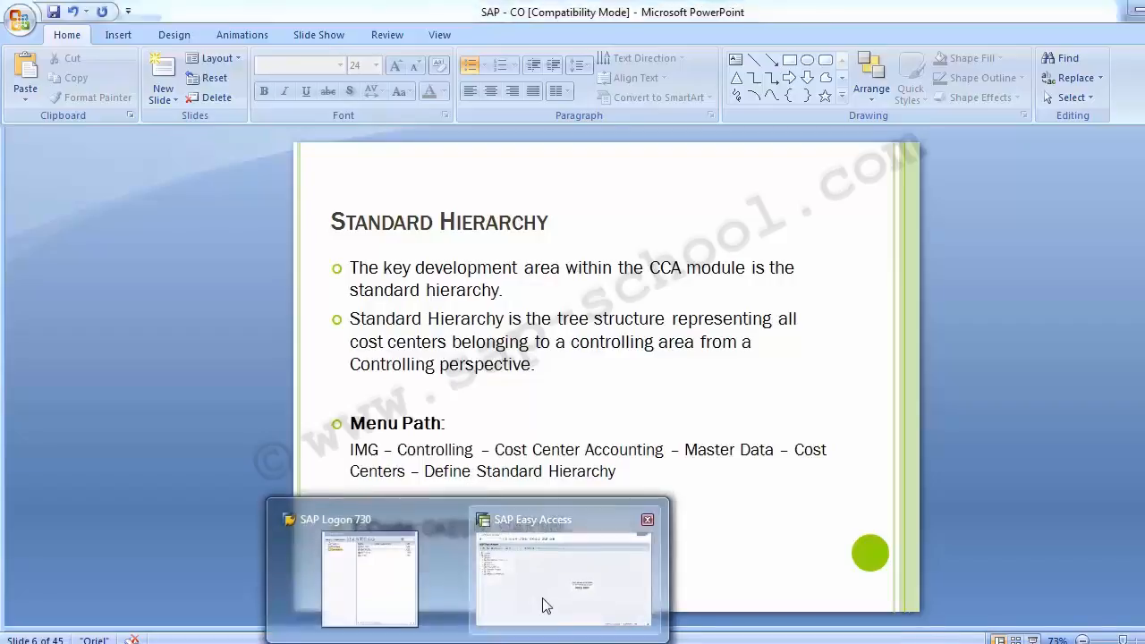
Switch to SAP Easy Access, start transaction SPRO and display the SAP Reference IMG
{"action": "left_click", "coordinate": [546, 607]}
{"action": "left_click", "coordinate": [95, 53]}
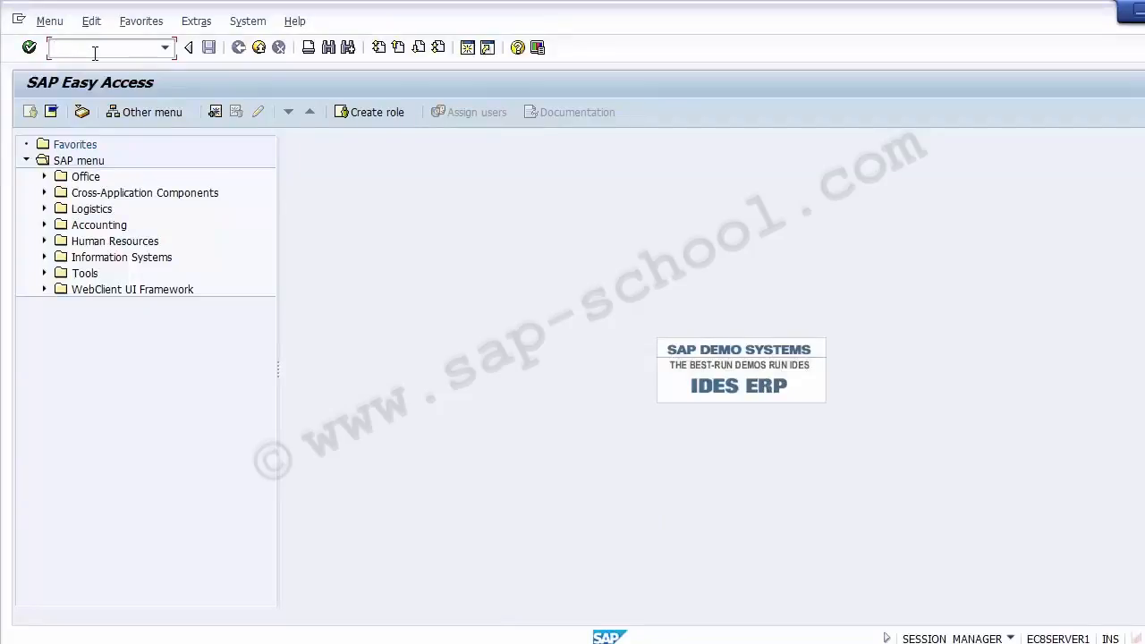
{"action": "type", "text": "SPRO"}
{"action": "key", "text": "Return"}
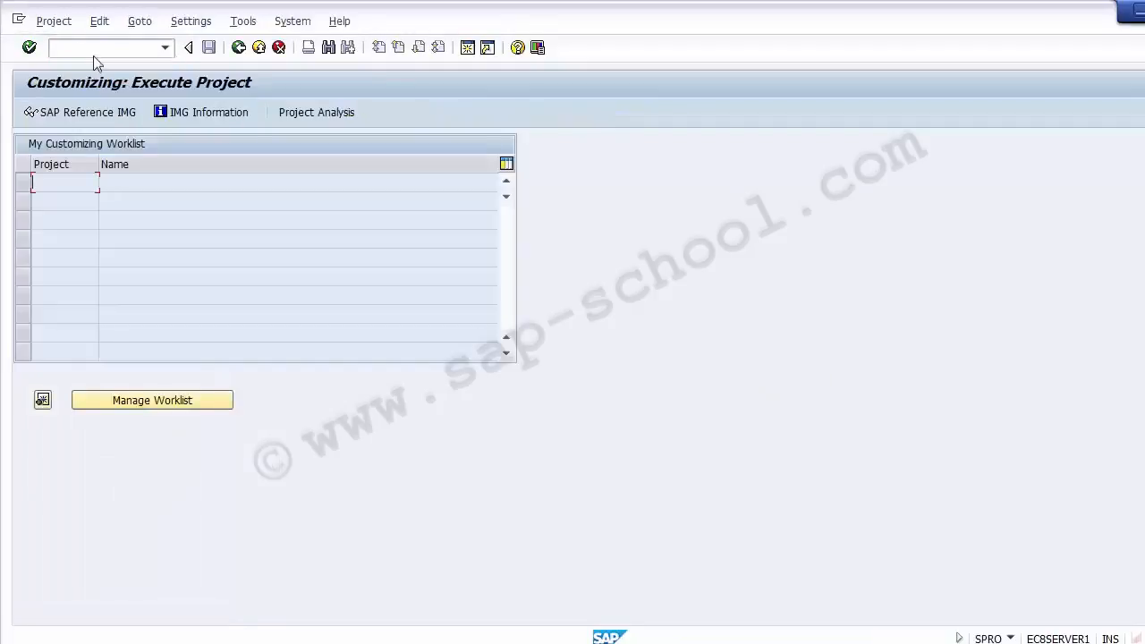
{"action": "left_click", "coordinate": [77, 113]}
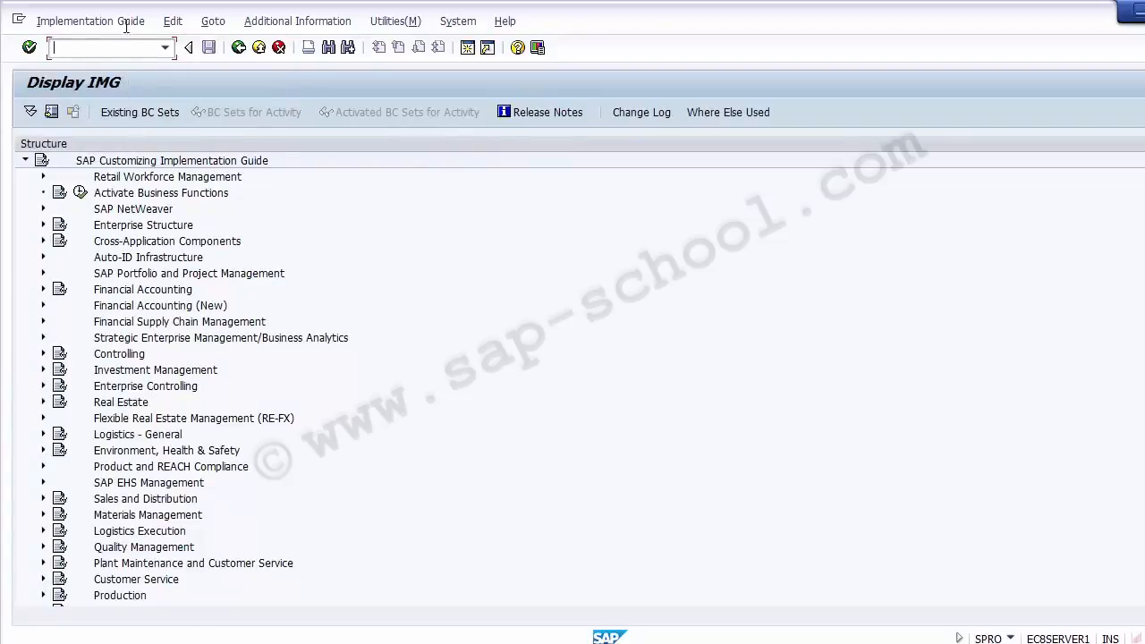
Expand Controlling and its Cost Center Accounting node in the implementation guide
{"action": "left_click", "coordinate": [132, 354]}
{"action": "left_click", "coordinate": [43, 354]}
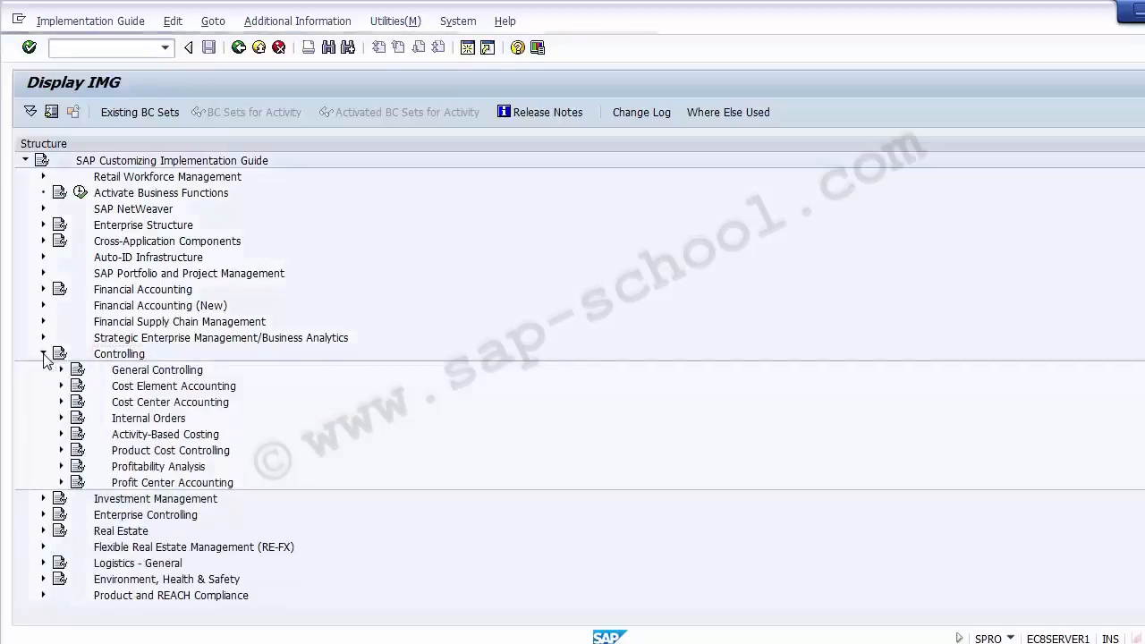
{"action": "left_click", "coordinate": [143, 404]}
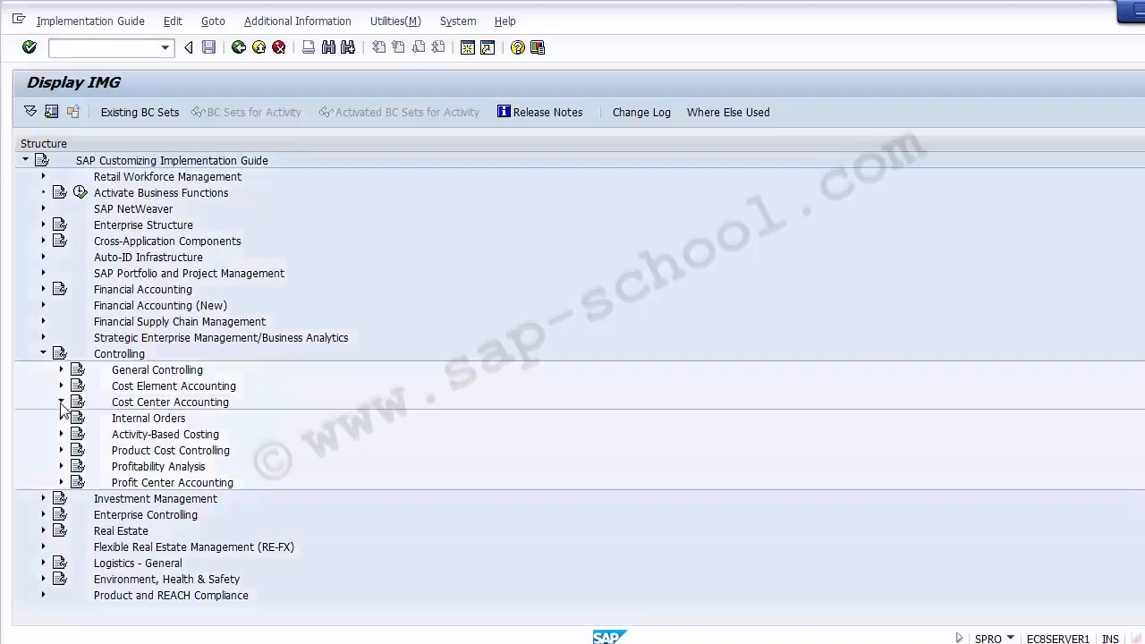
{"action": "left_click", "coordinate": [61, 406]}
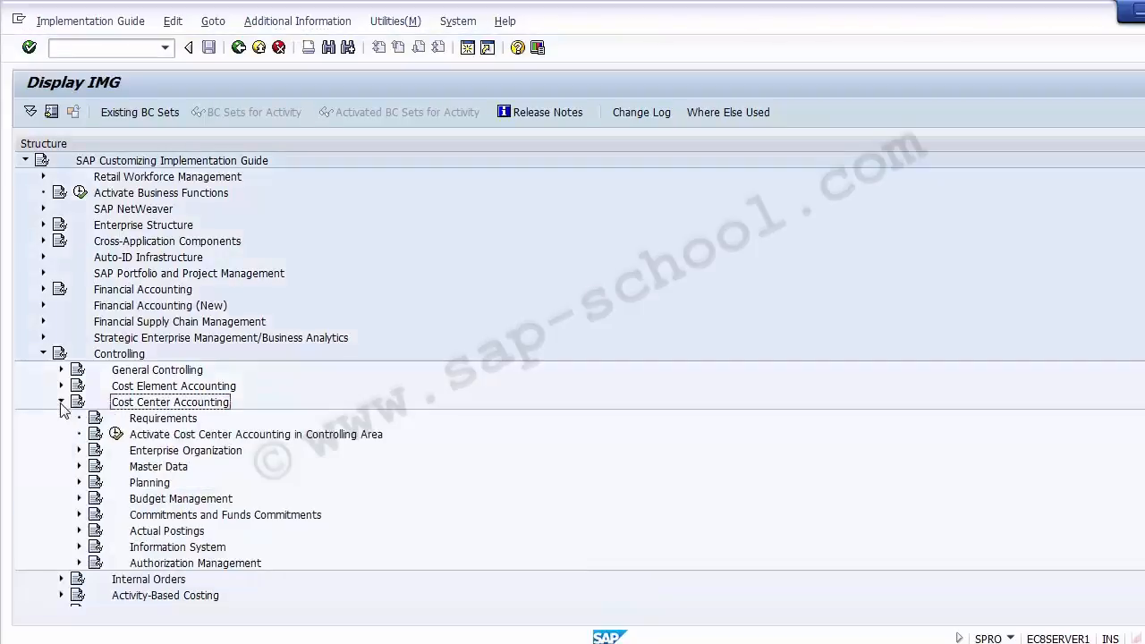
Check the menu path on the Standard Hierarchy slide, then expand Master Data and Cost Centers under Cost Center Accounting in the IMG
{"action": "key", "text": "alt+Tab"}
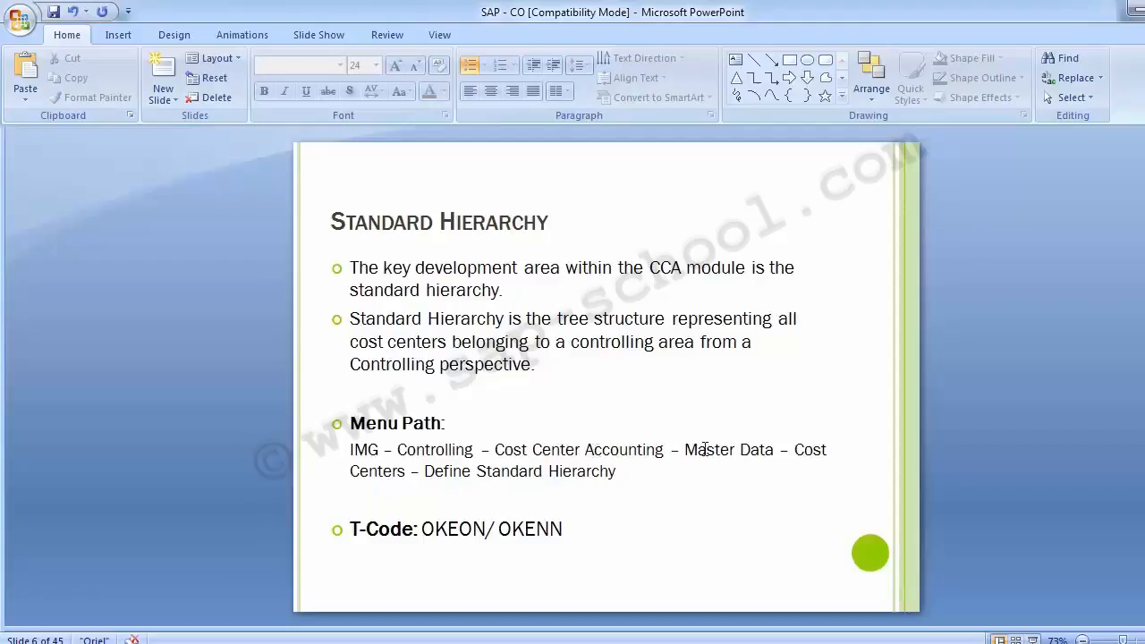
{"action": "key", "text": "alt+Tab"}
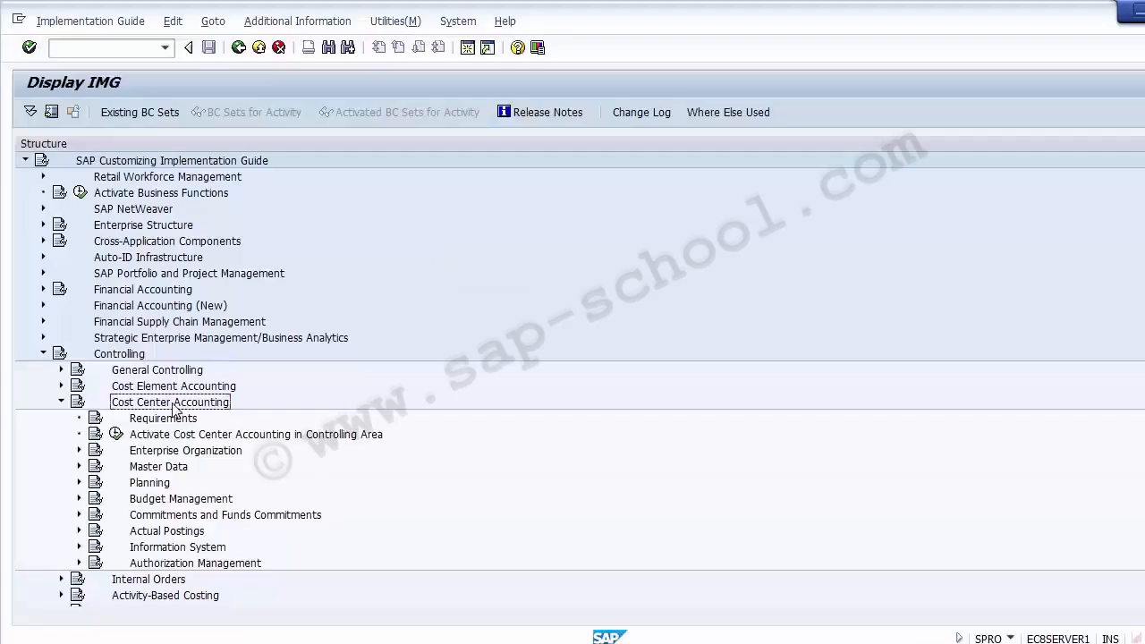
{"action": "left_click", "coordinate": [163, 467]}
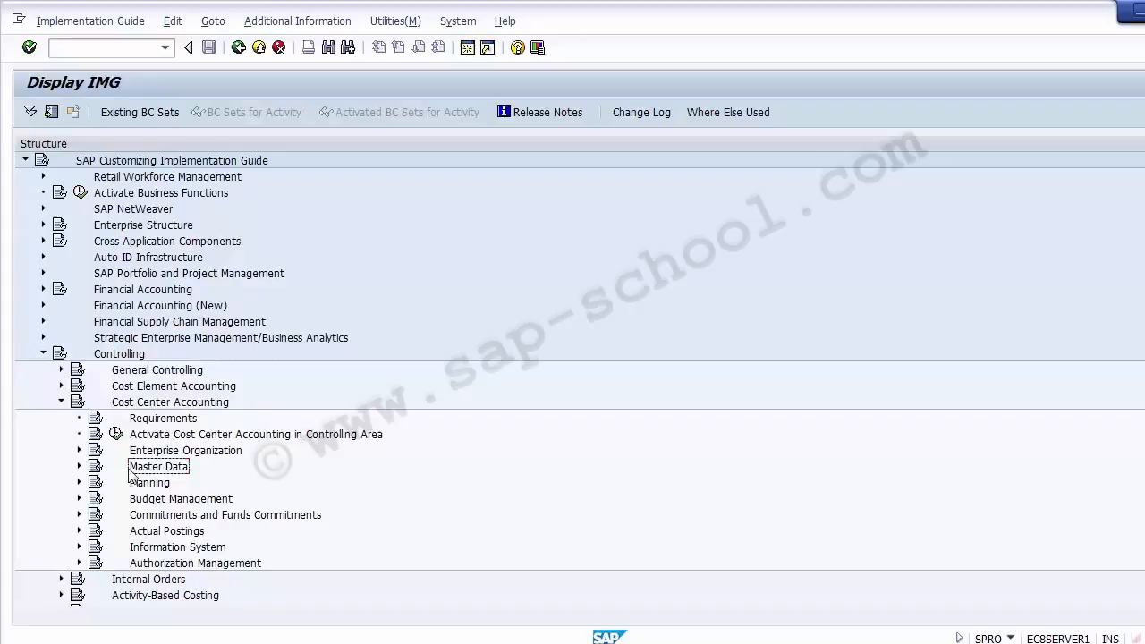
{"action": "left_click", "coordinate": [79, 468]}
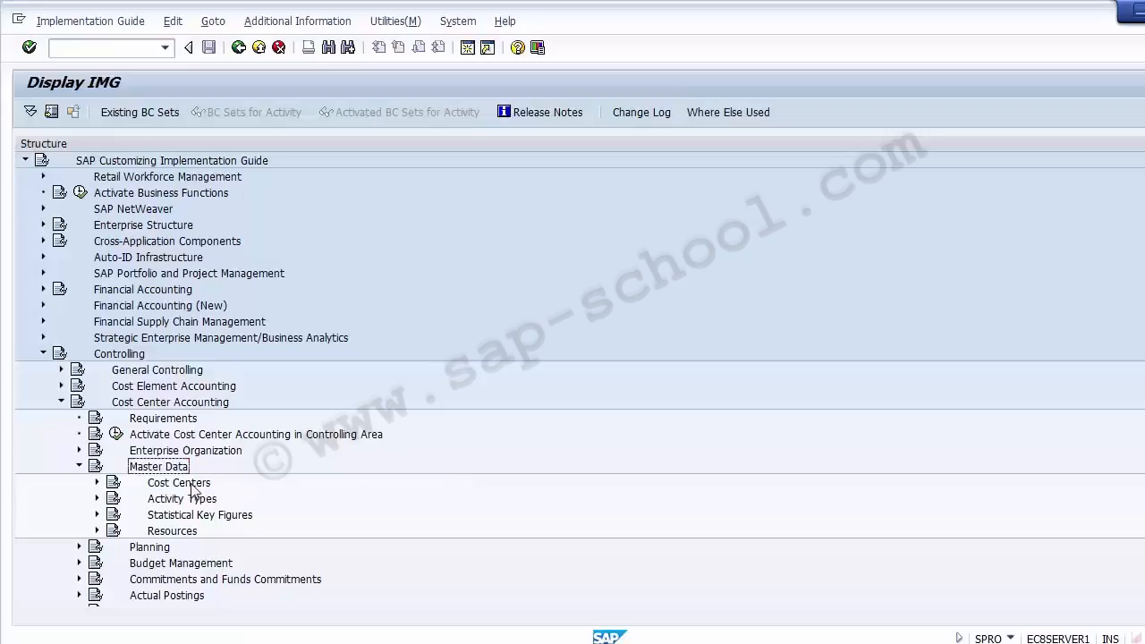
{"action": "left_click", "coordinate": [189, 486]}
{"action": "left_click", "coordinate": [98, 484]}
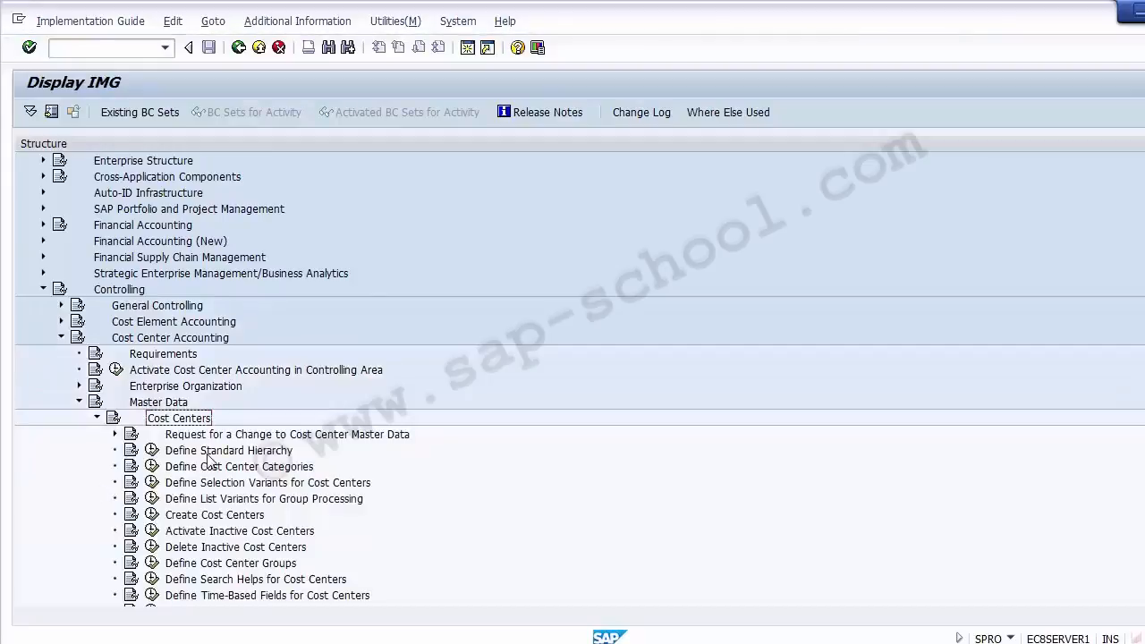
Review the IMG path from Controlling through Cost Center Accounting, Master Data and Cost Centers to Define Standard Hierarchy
{"action": "left_click", "coordinate": [207, 453]}
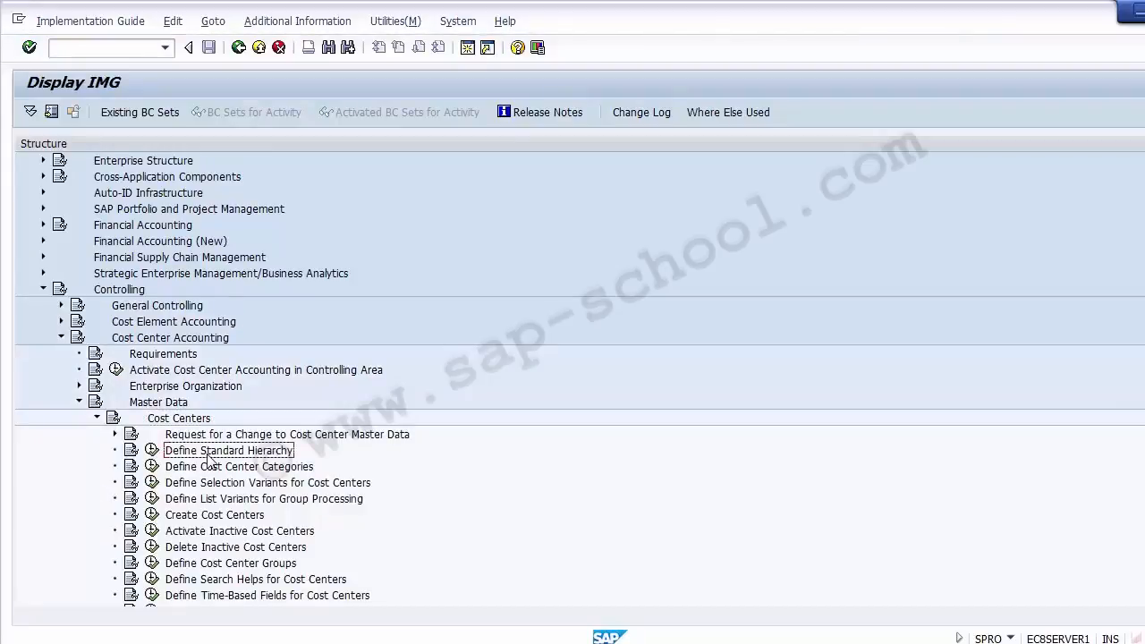
{"action": "left_click", "coordinate": [112, 293]}
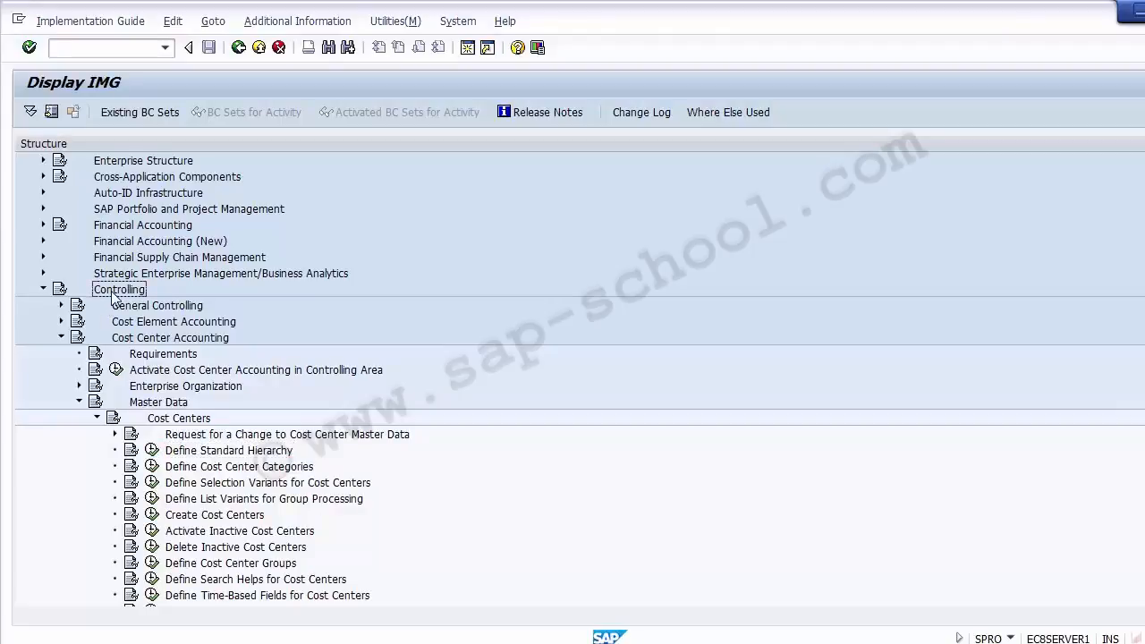
{"action": "left_click", "coordinate": [140, 340]}
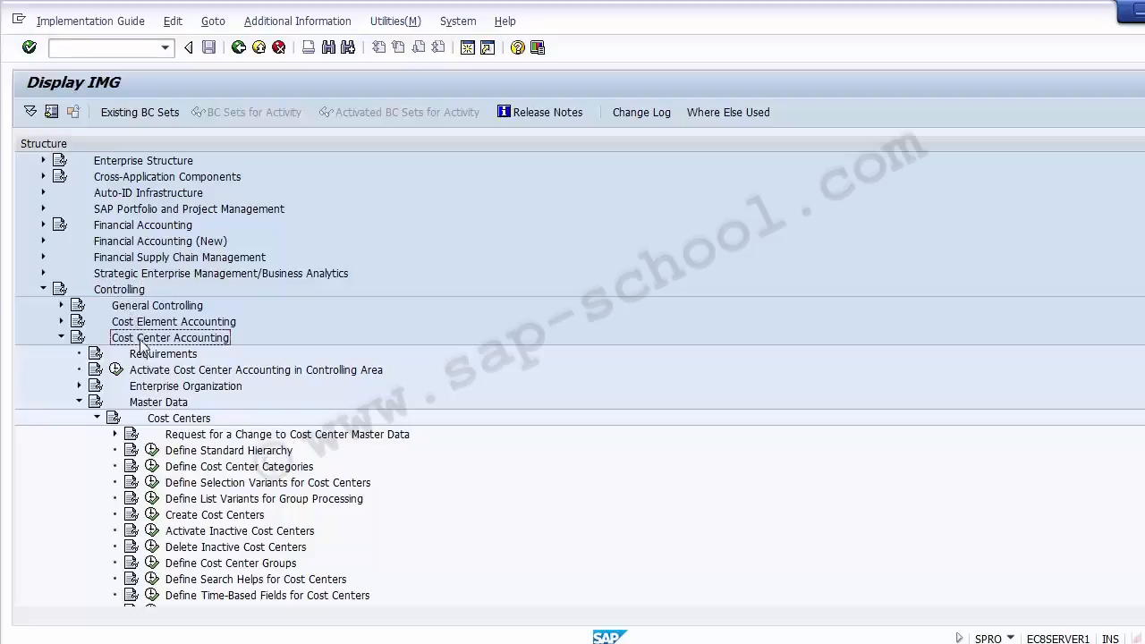
{"action": "left_click", "coordinate": [153, 404]}
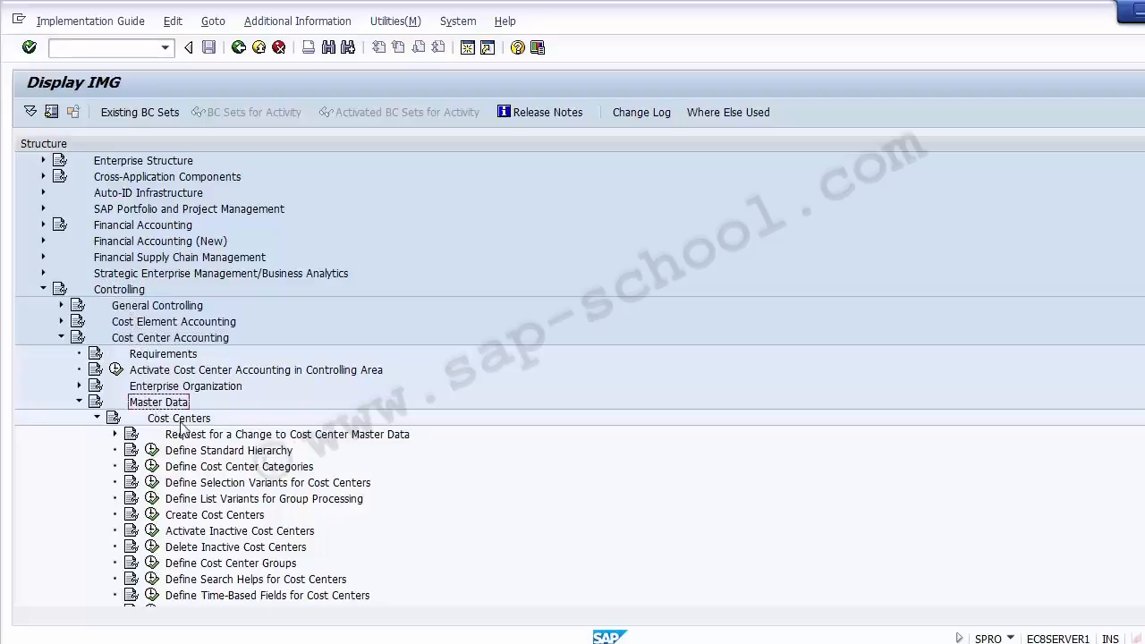
{"action": "left_click", "coordinate": [181, 423]}
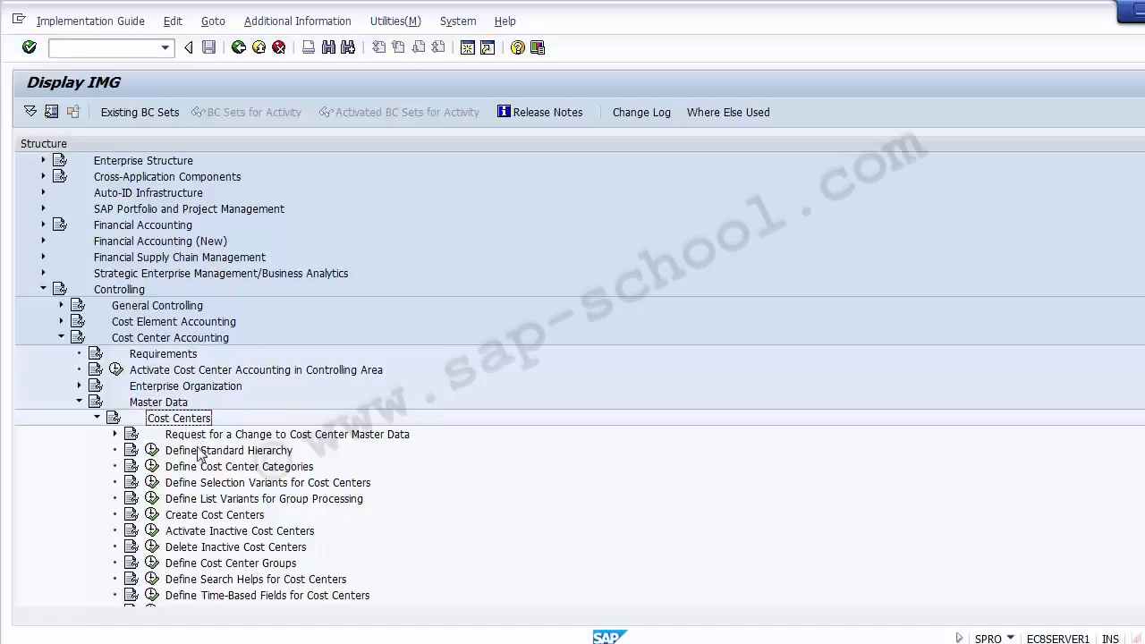
{"action": "left_click", "coordinate": [201, 455]}
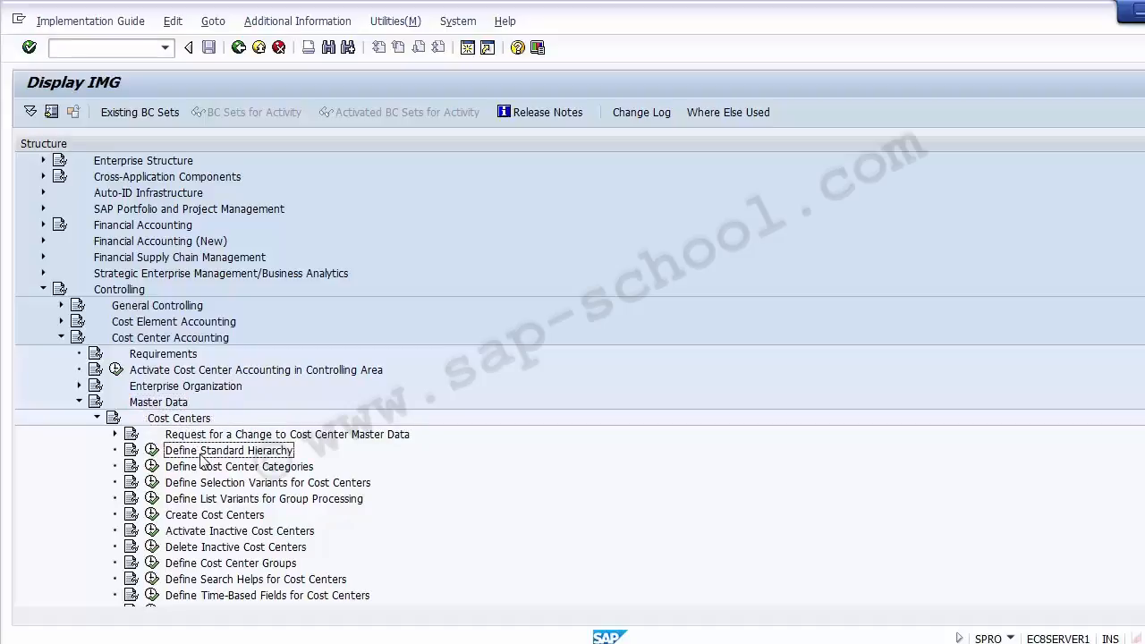
Execute the Define Standard Hierarchy activity and set the controlling area to Z100
{"action": "left_click", "coordinate": [152, 454]}
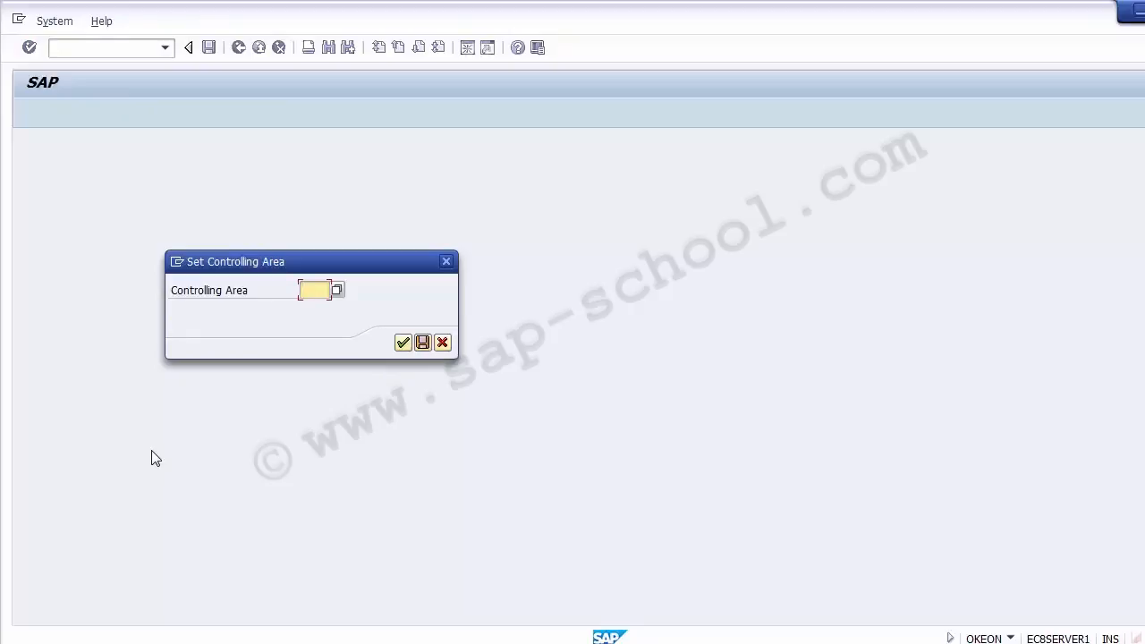
{"action": "type", "text": "Z"}
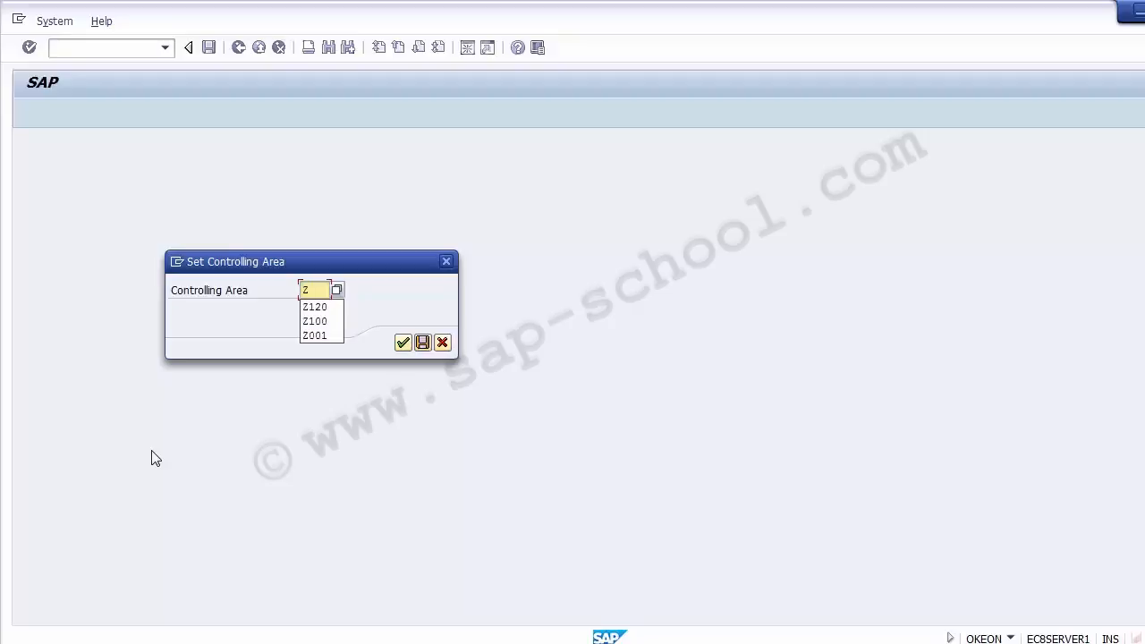
{"action": "type", "text": "100"}
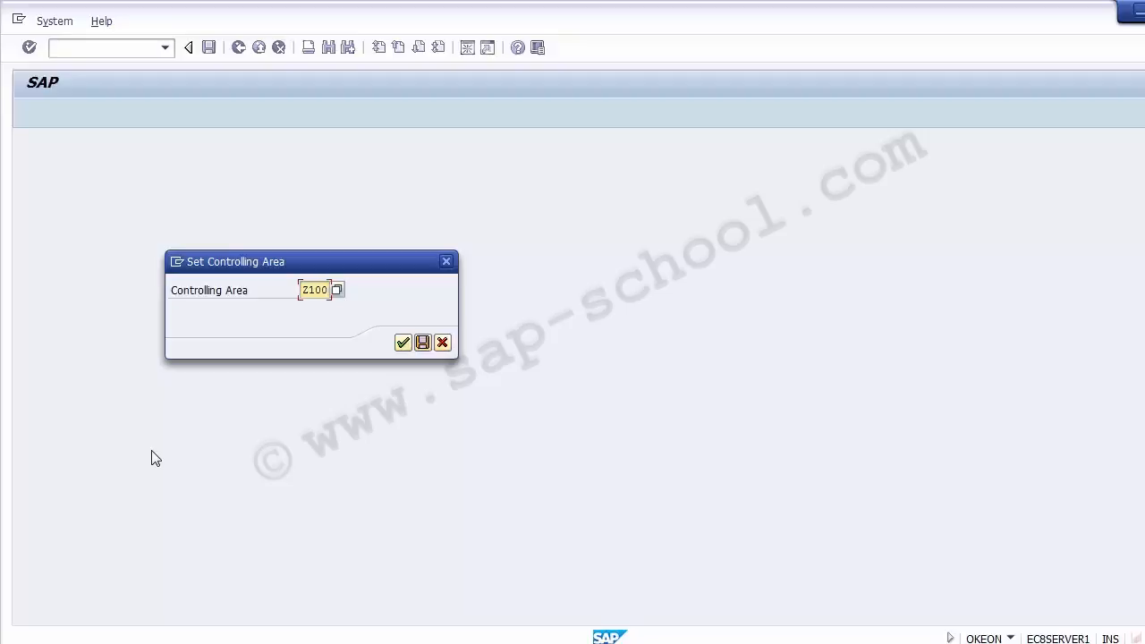
{"action": "left_click", "coordinate": [402, 345]}
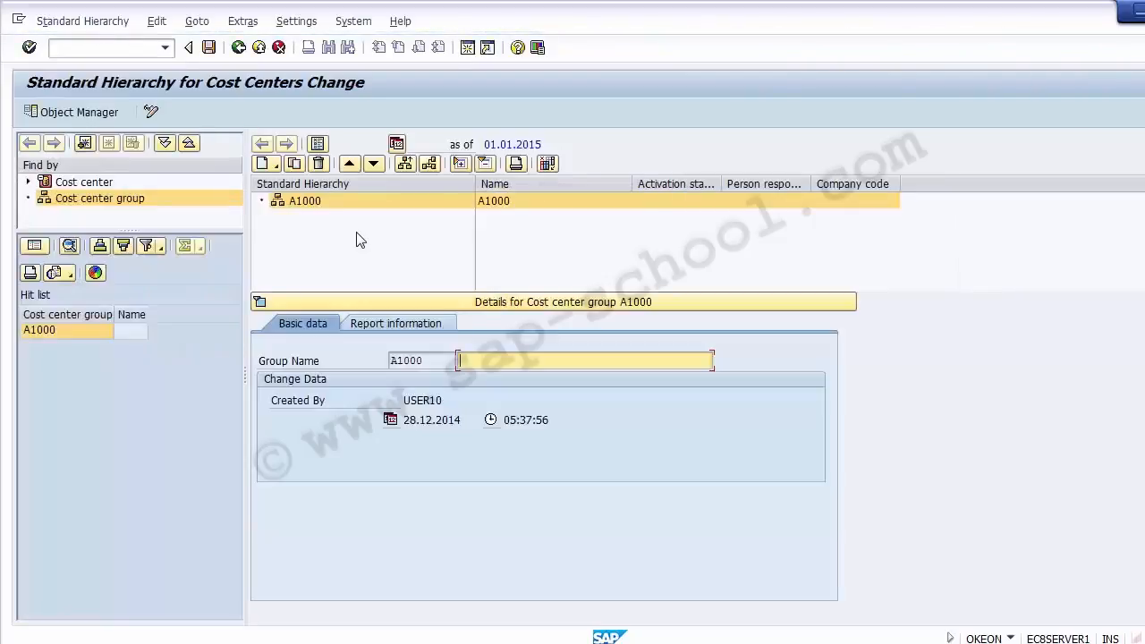
Examine the top node A1000 and its name in the standard hierarchy, checking both display and change mode
{"action": "left_click", "coordinate": [550, 248]}
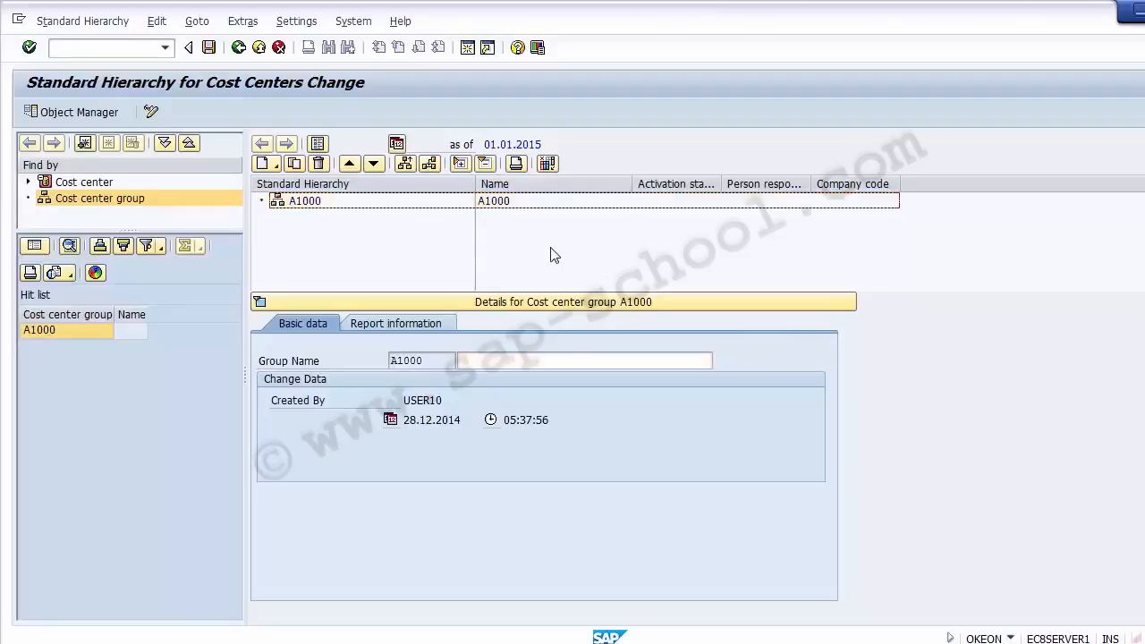
{"action": "left_click", "coordinate": [307, 204]}
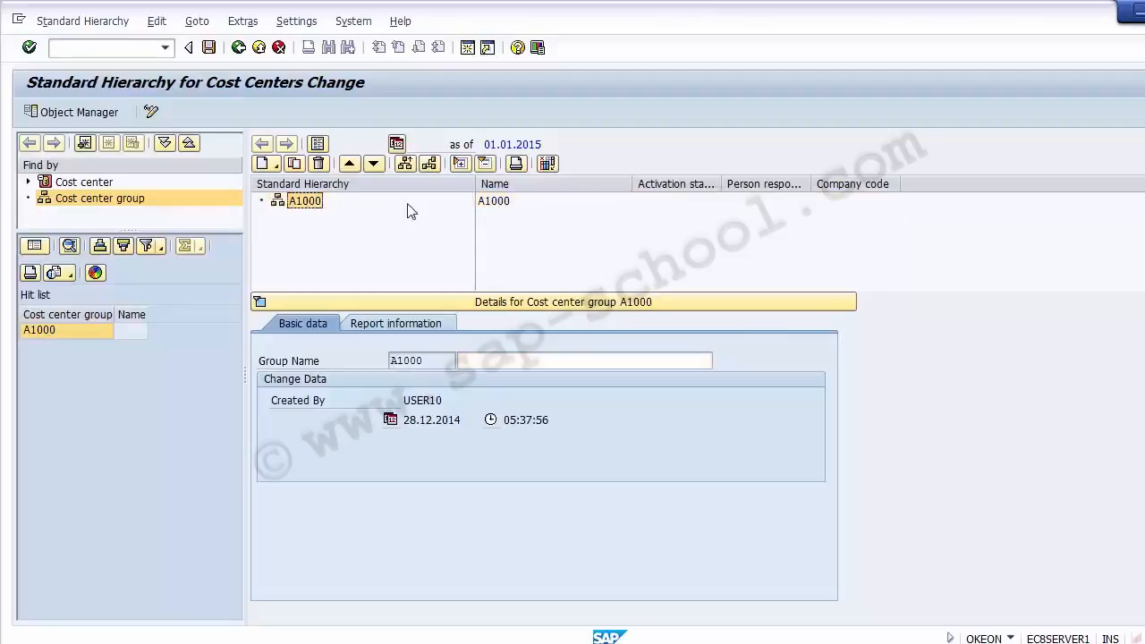
{"action": "left_click", "coordinate": [492, 204]}
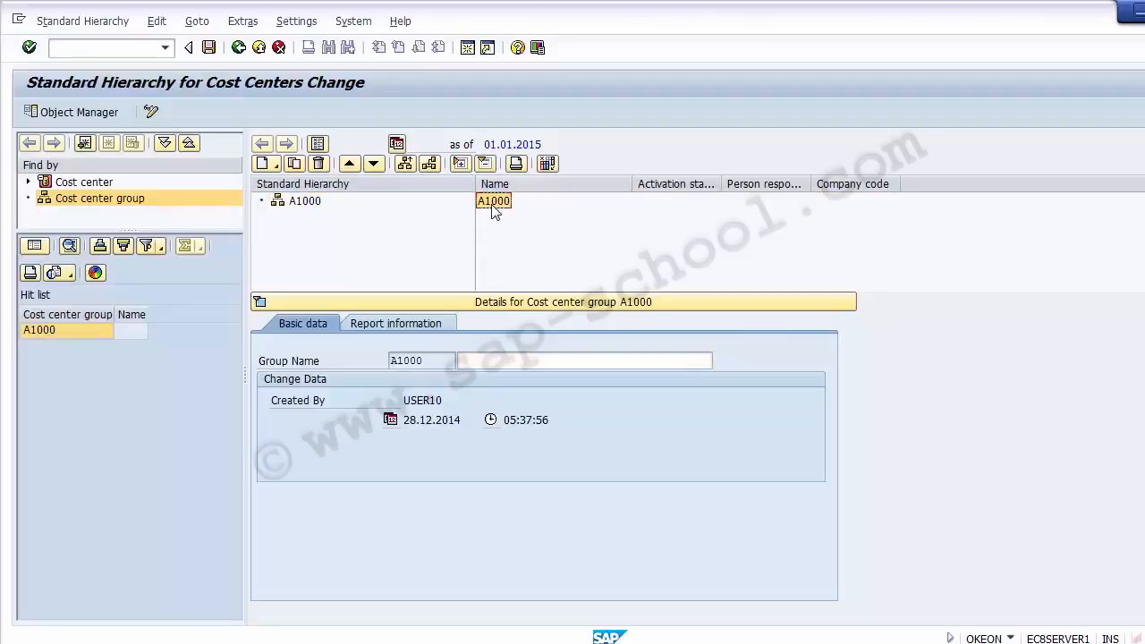
{"action": "left_click", "coordinate": [305, 204]}
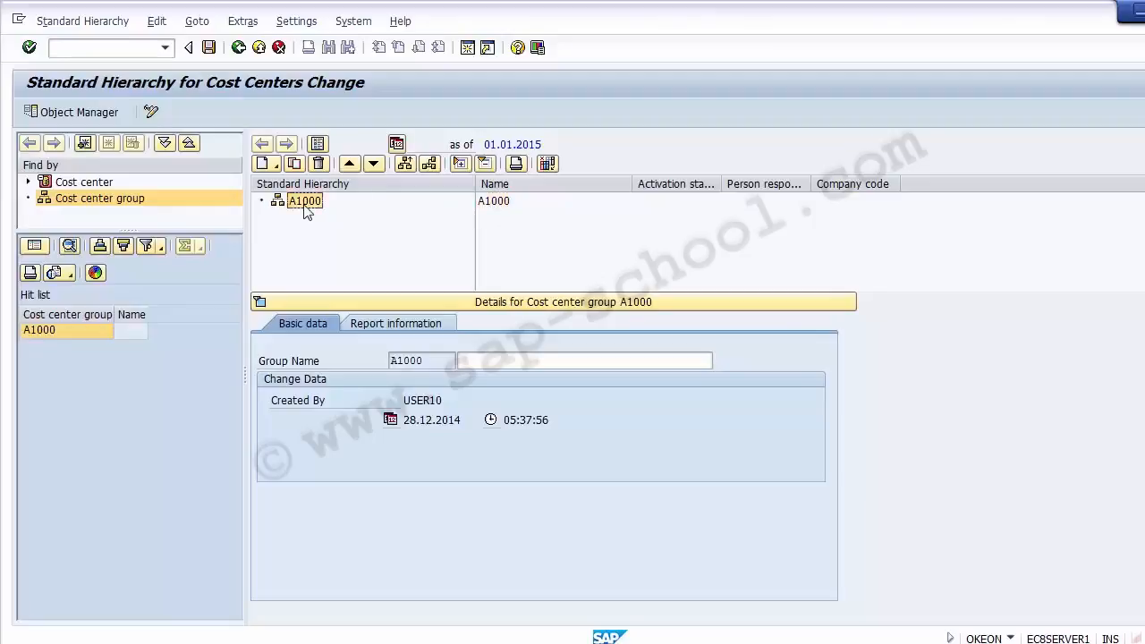
{"action": "left_click", "coordinate": [92, 48]}
{"action": "type", "text": "/"}
{"action": "left_click", "coordinate": [302, 205]}
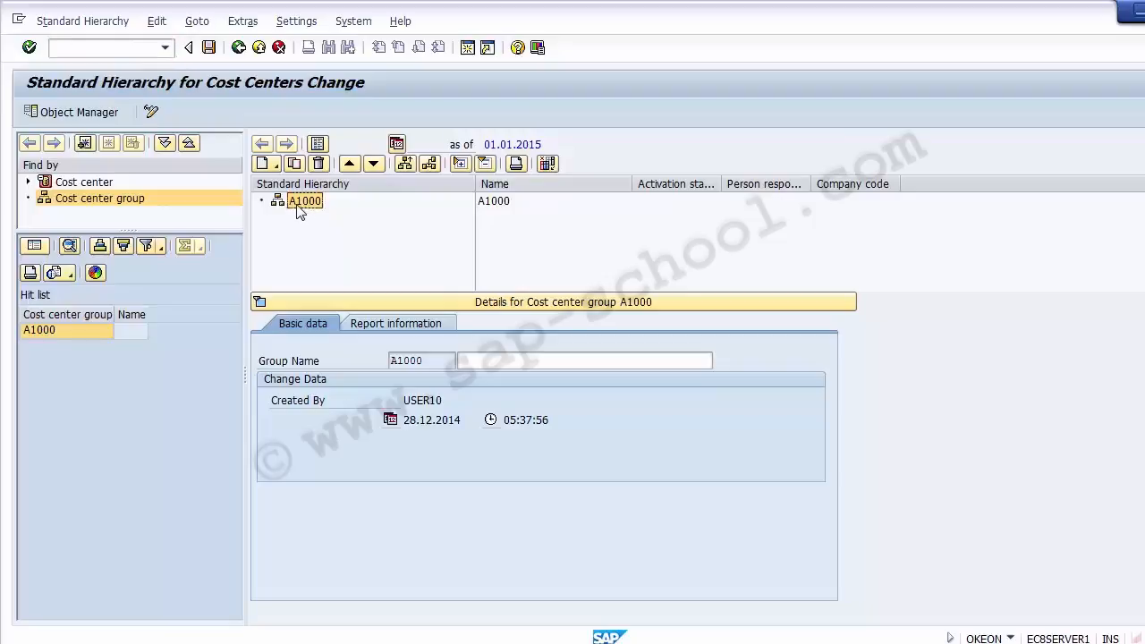
{"action": "left_click", "coordinate": [489, 207]}
{"action": "left_click", "coordinate": [151, 114]}
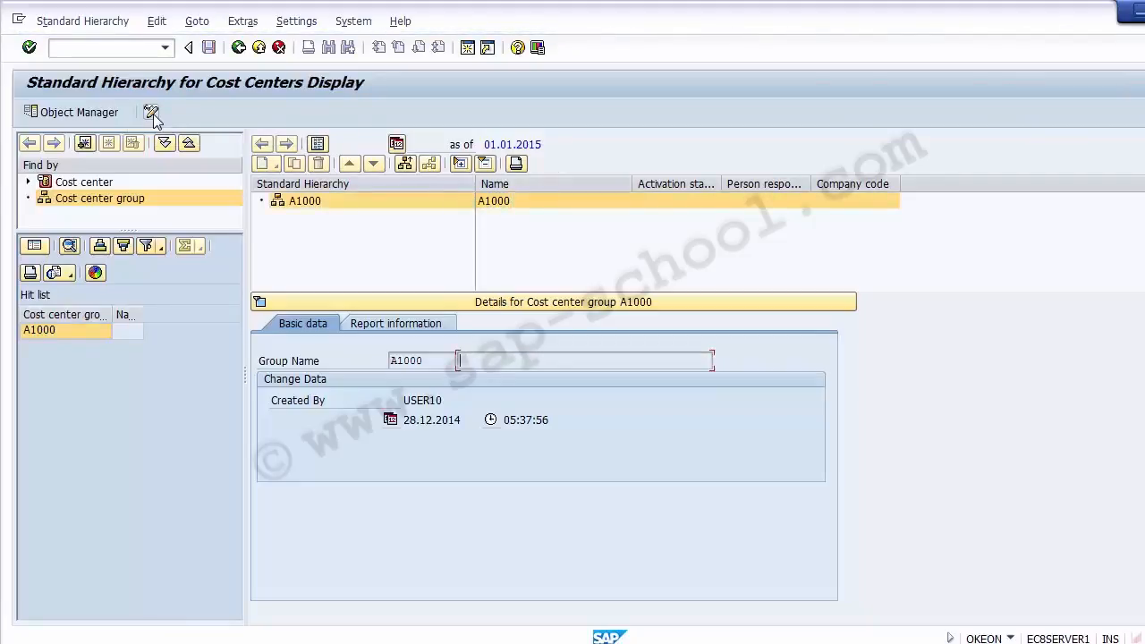
{"action": "left_click", "coordinate": [152, 114]}
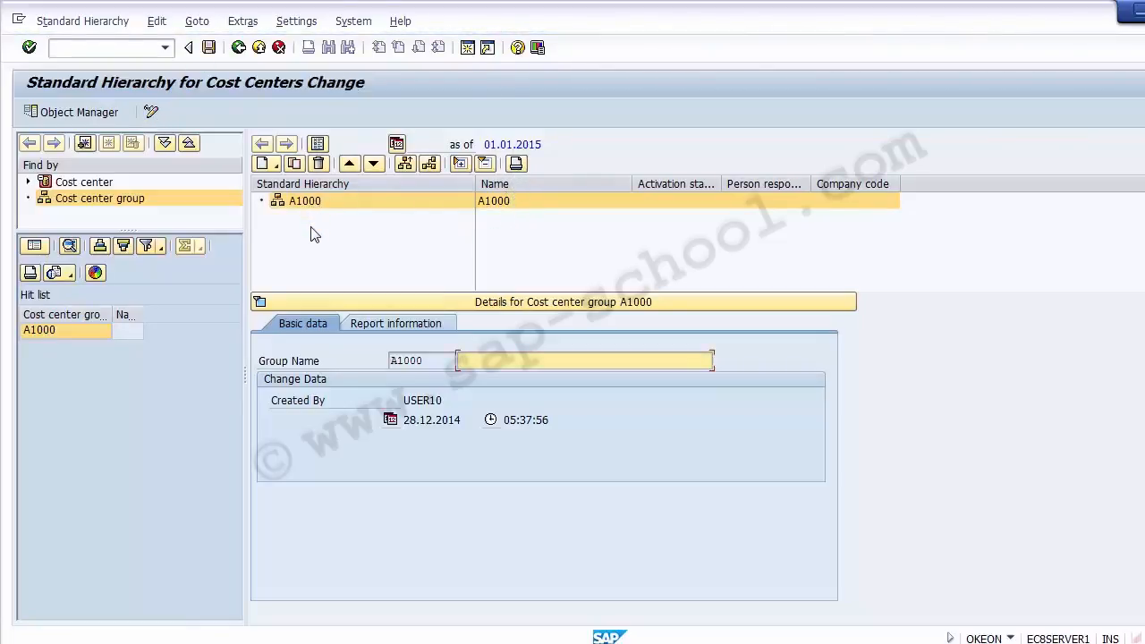
Check which object types can be created under group A1000, and close the choices without creating anything
{"action": "left_click", "coordinate": [295, 202]}
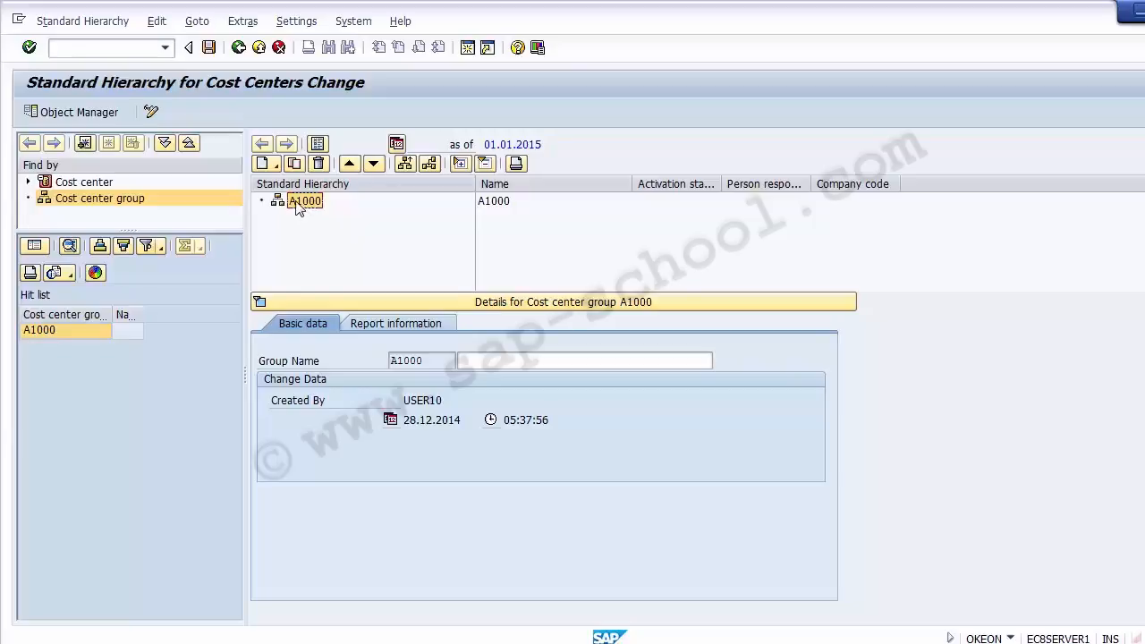
{"action": "left_click", "coordinate": [265, 163]}
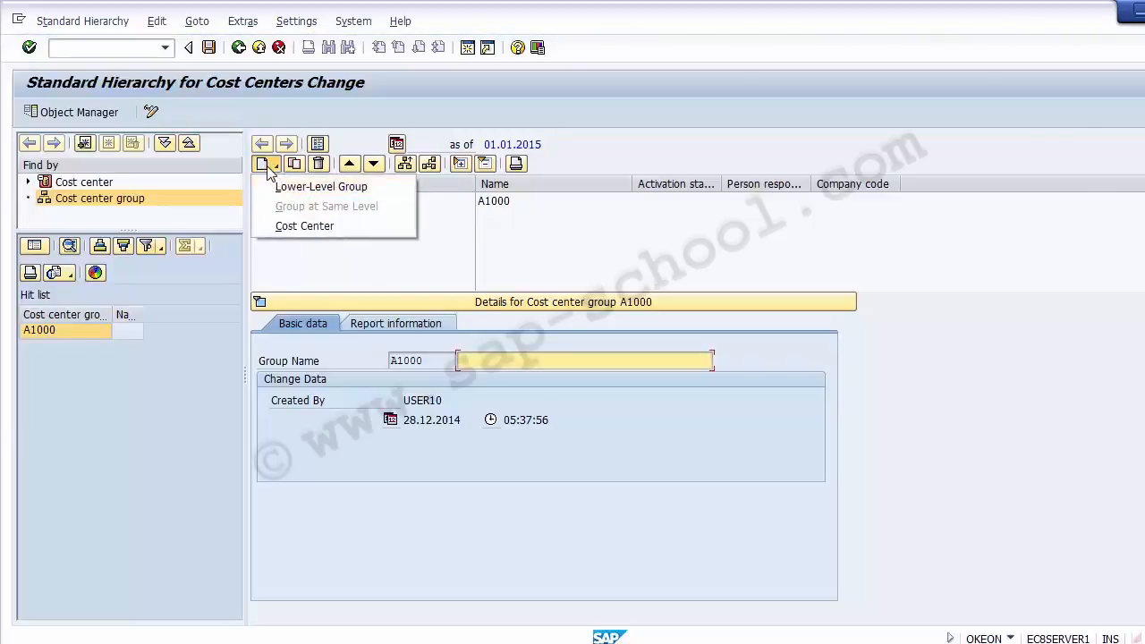
{"action": "left_click", "coordinate": [494, 271]}
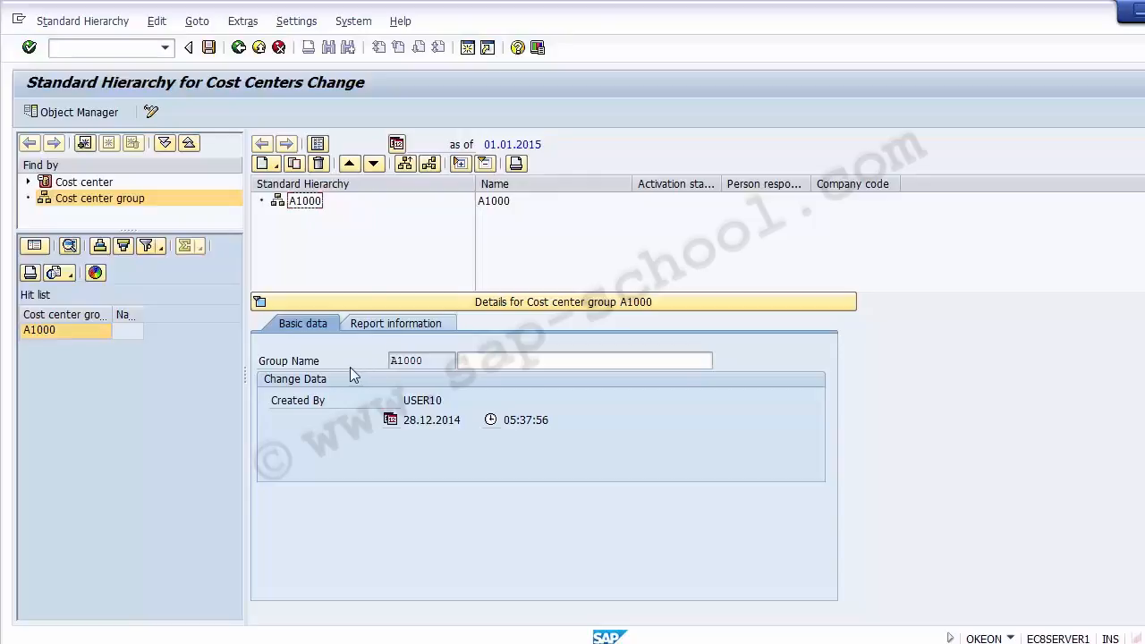
Name cost center group A1000 "Standard Hierarchy for Company code 1200" and save the hierarchy
{"action": "left_click", "coordinate": [494, 202]}
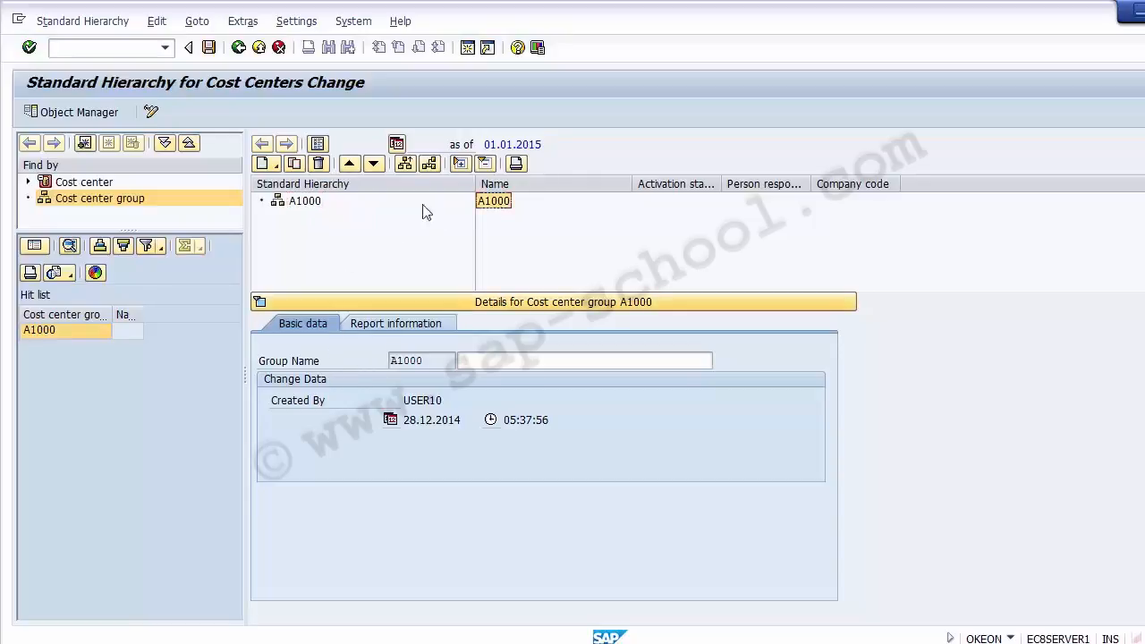
{"action": "left_click", "coordinate": [304, 201]}
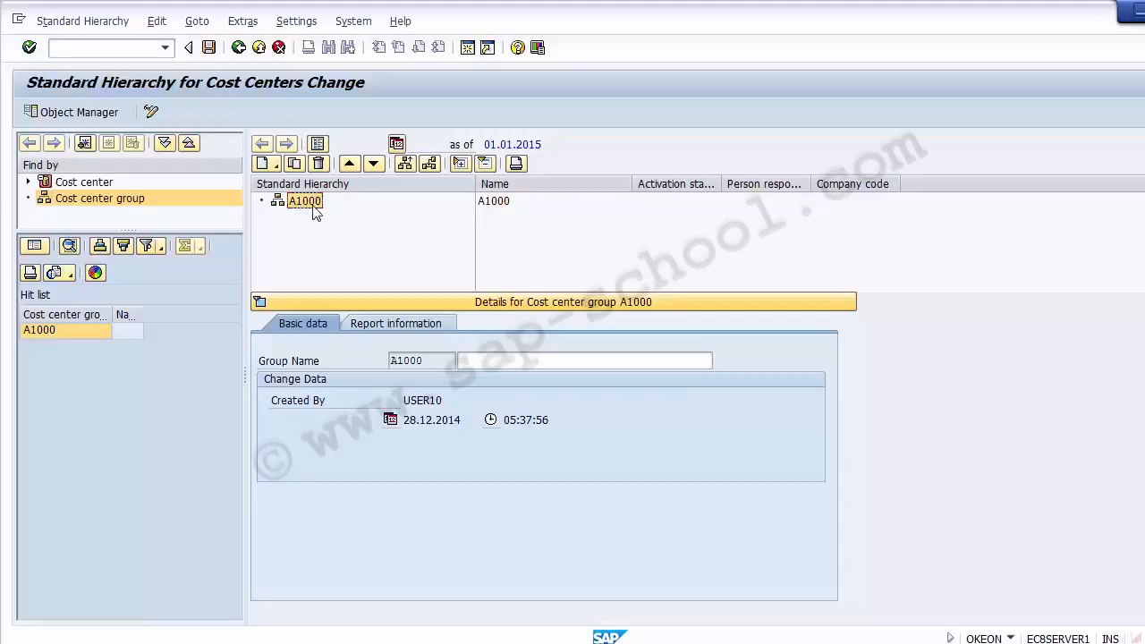
{"action": "left_click", "coordinate": [501, 360]}
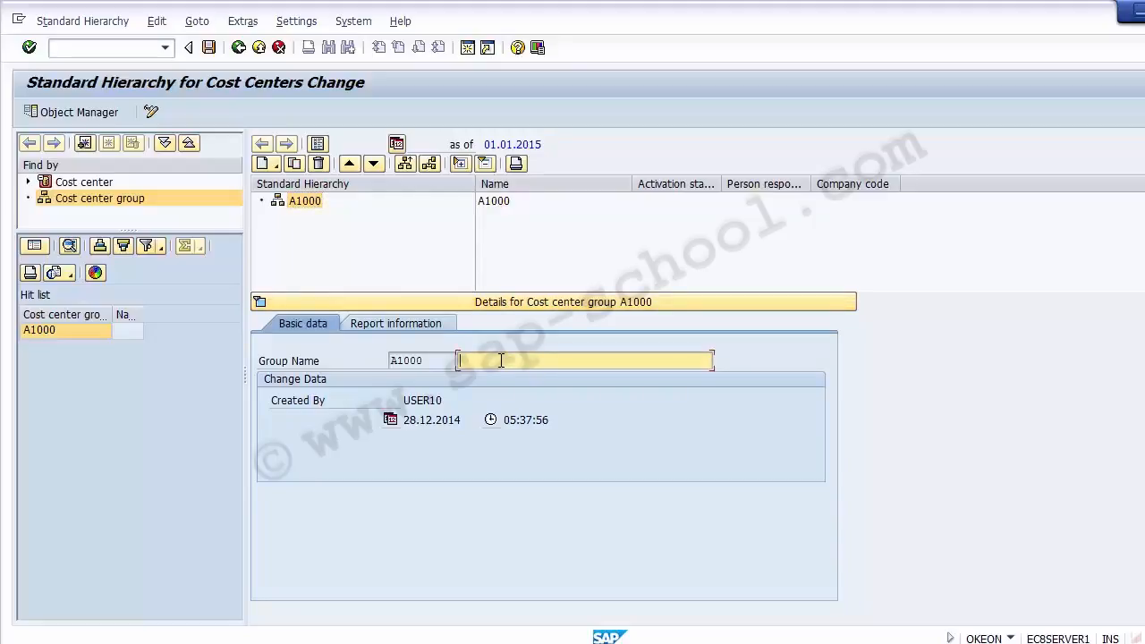
{"action": "type", "text": "Standard Hierarchy"}
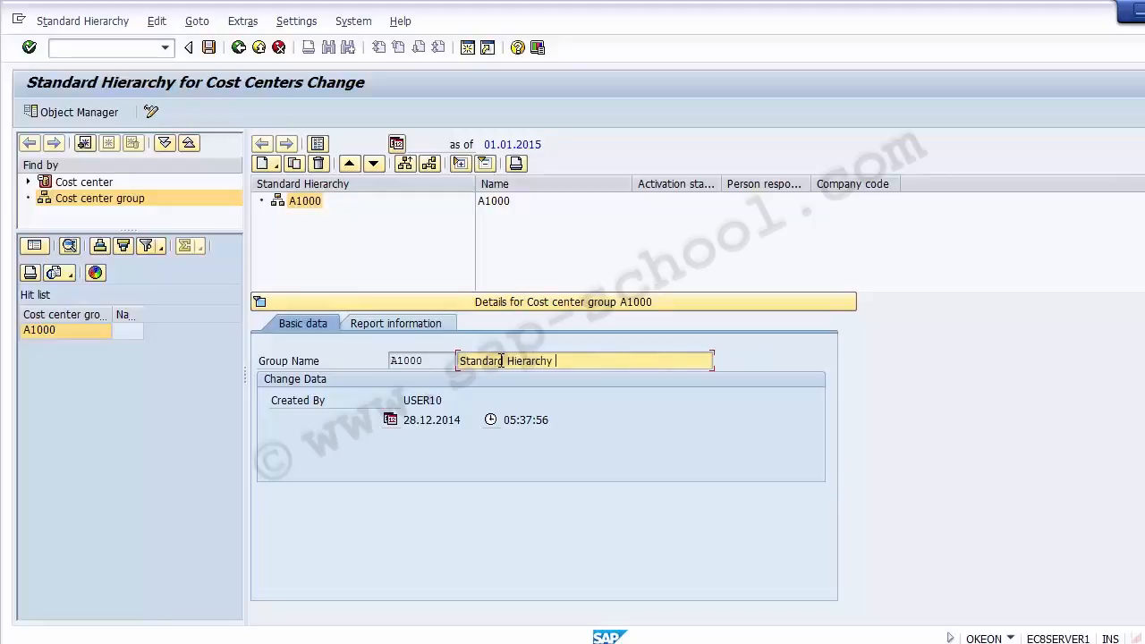
{"action": "type", "text": " for Company code 1200"}
{"action": "left_click_drag", "start_coordinate": [685, 360], "coordinate": [454, 359]}
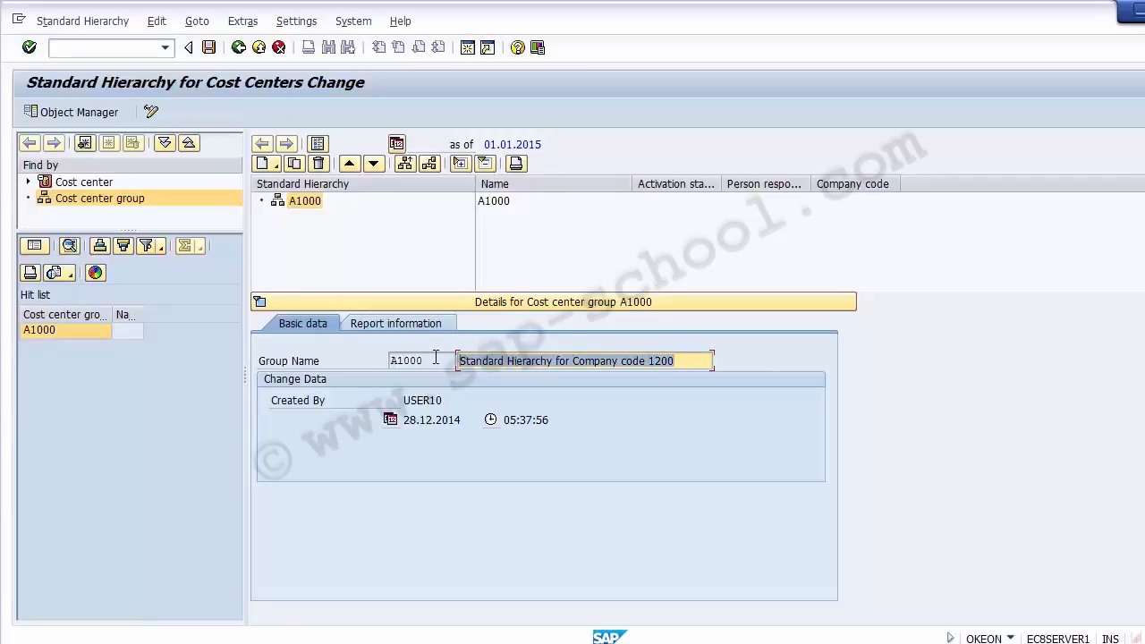
{"action": "left_click", "coordinate": [209, 47]}
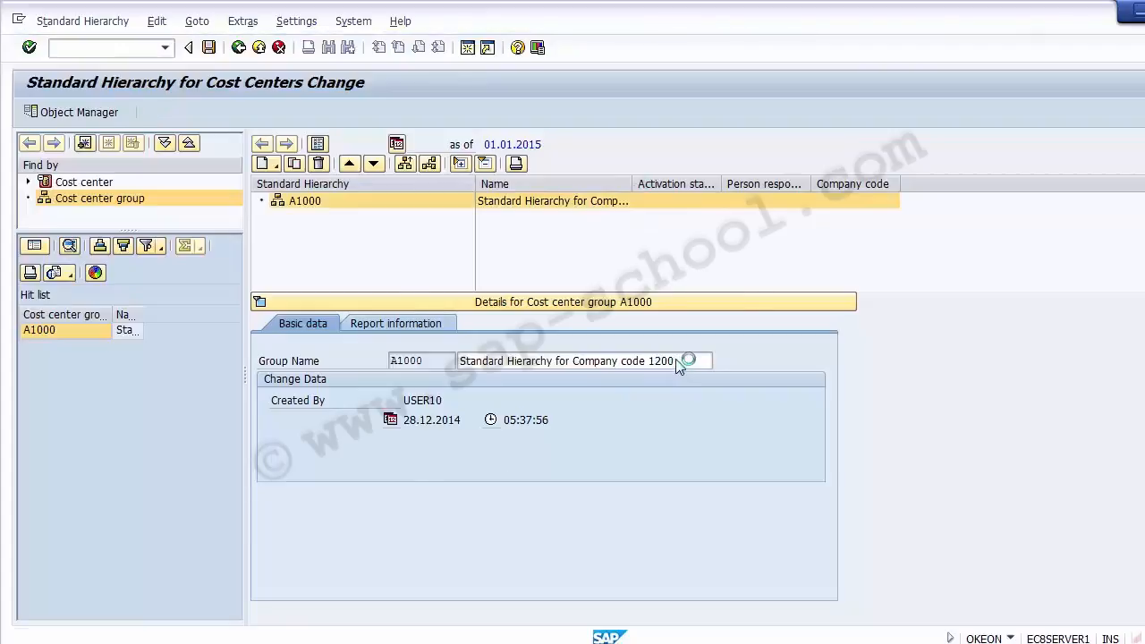
Widen the Name column of the standard hierarchy to fit the full name, and check the A1000 row
{"action": "left_click_drag", "start_coordinate": [634, 183], "coordinate": [773, 183]}
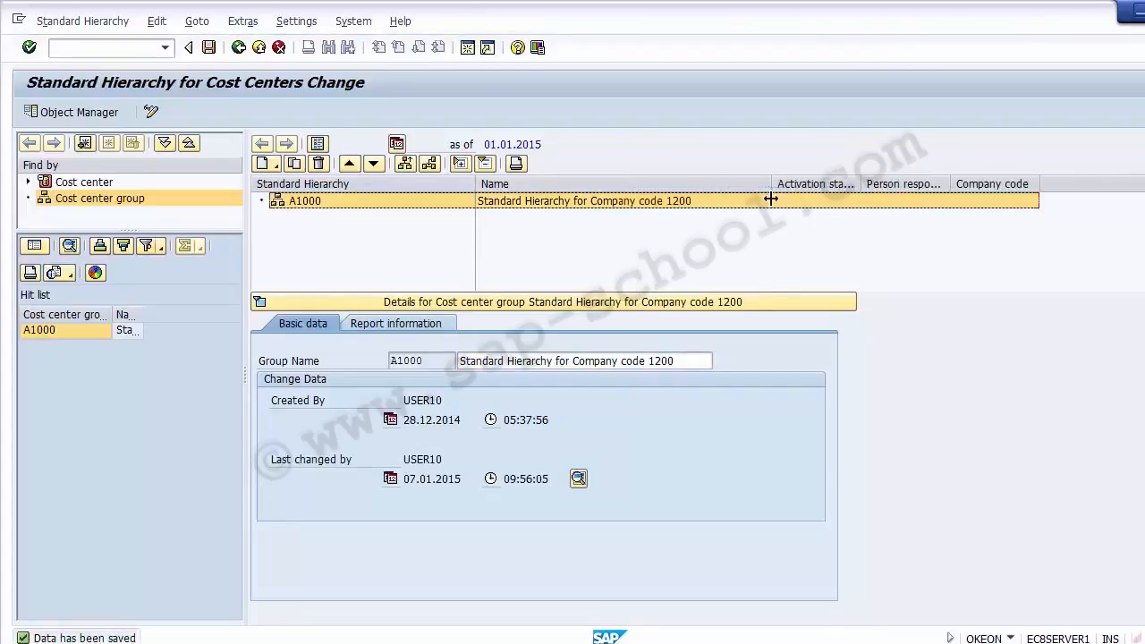
{"action": "left_click", "coordinate": [309, 202]}
{"action": "left_click", "coordinate": [578, 204]}
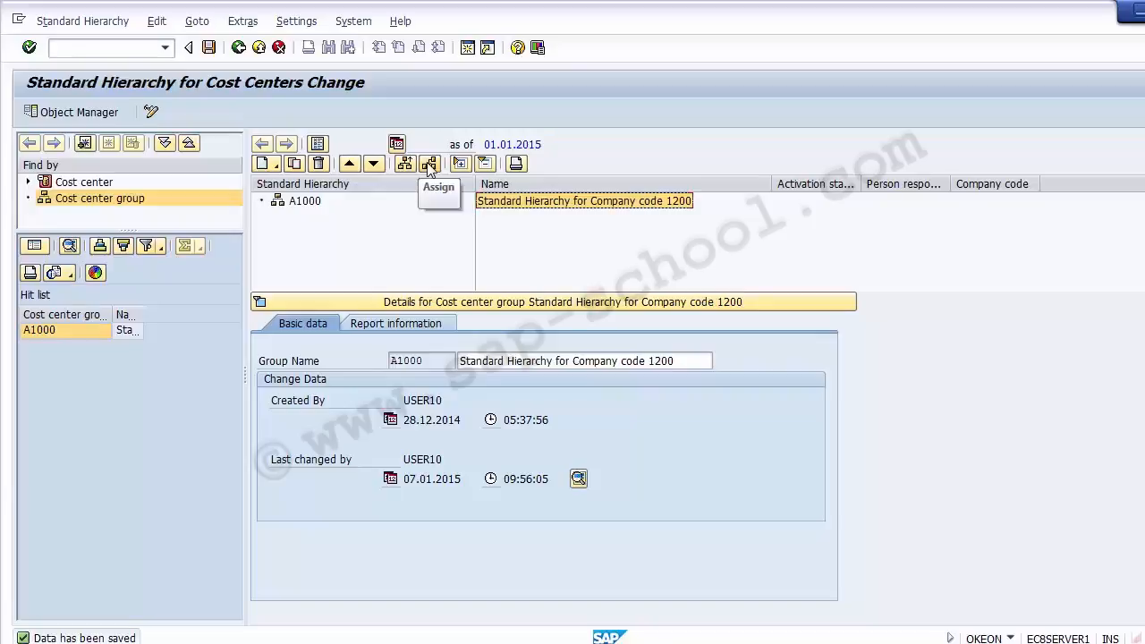
{"action": "left_click", "coordinate": [413, 244]}
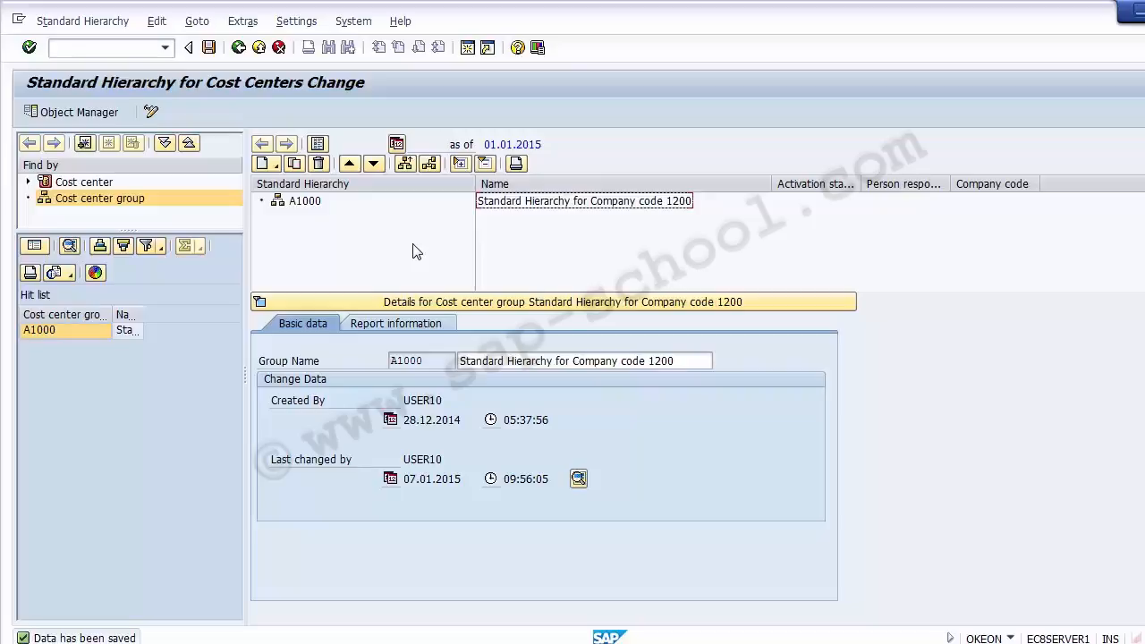
Examine the basic data of group A1000: its name, who created it and when, and the last change
{"action": "left_click", "coordinate": [289, 366]}
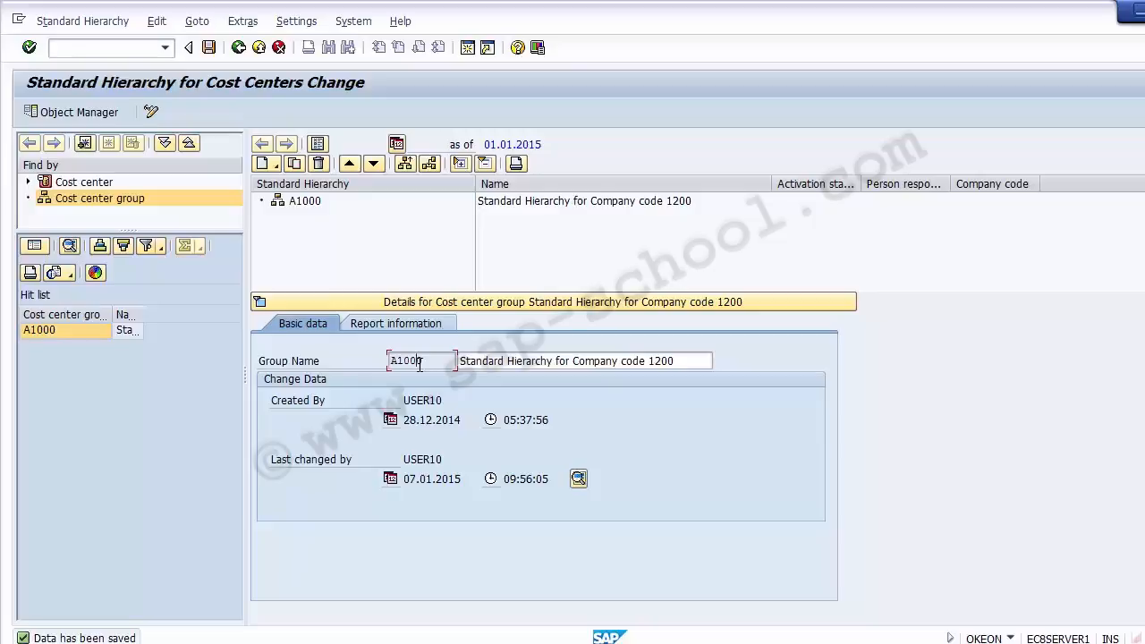
{"action": "left_click", "coordinate": [502, 361]}
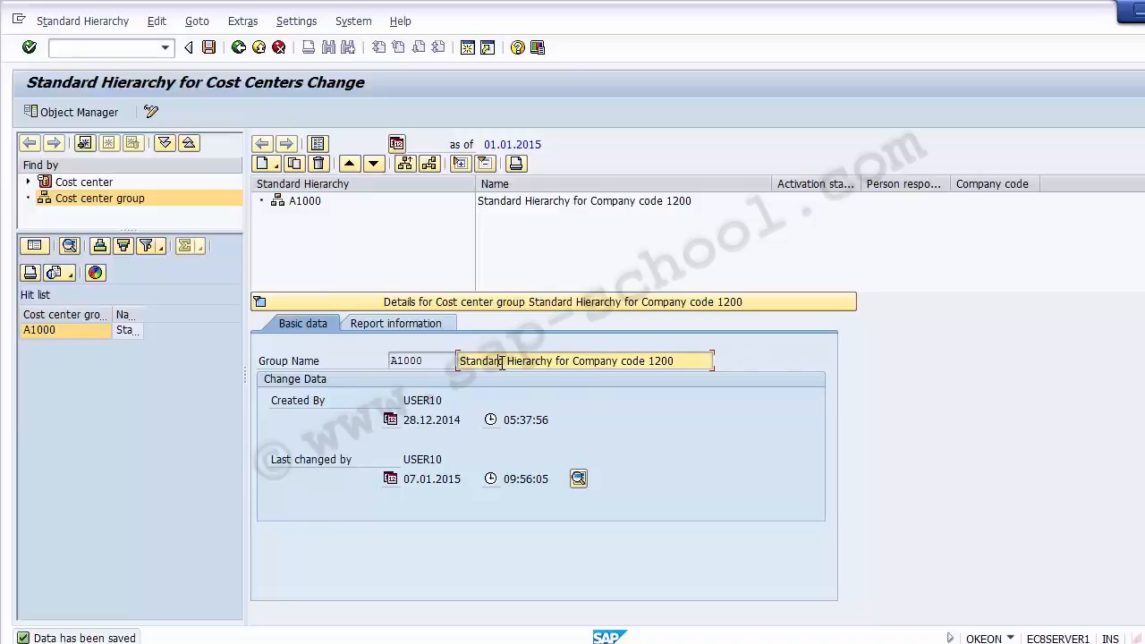
{"action": "left_click", "coordinate": [439, 402]}
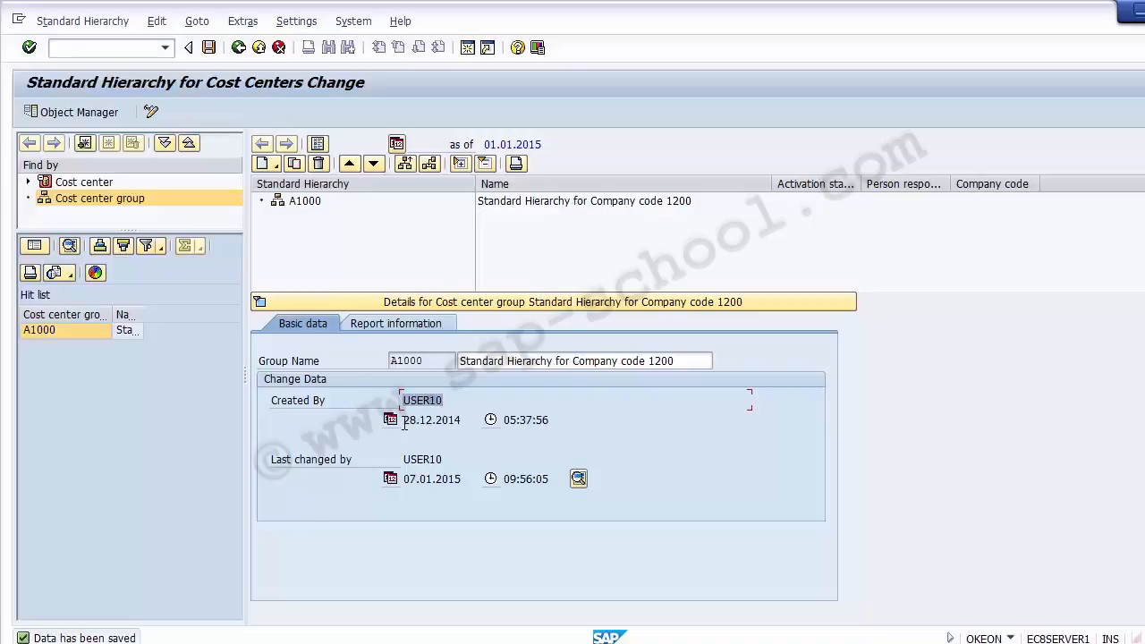
{"action": "left_click_drag", "start_coordinate": [404, 421], "coordinate": [549, 420]}
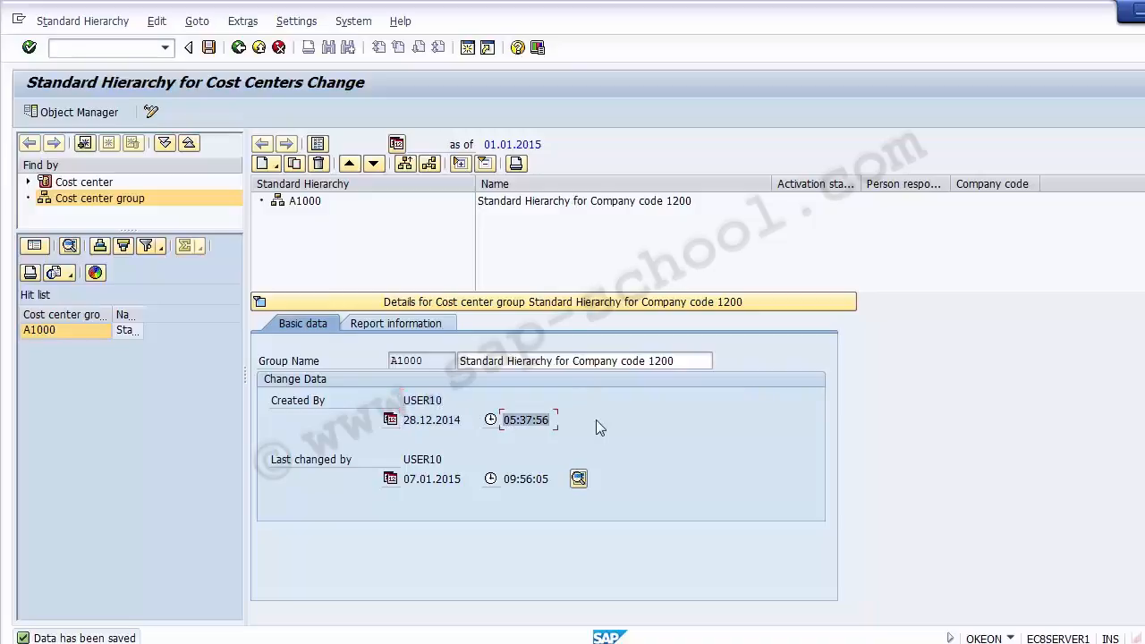
{"action": "left_click", "coordinate": [292, 462]}
{"action": "left_click", "coordinate": [509, 361]}
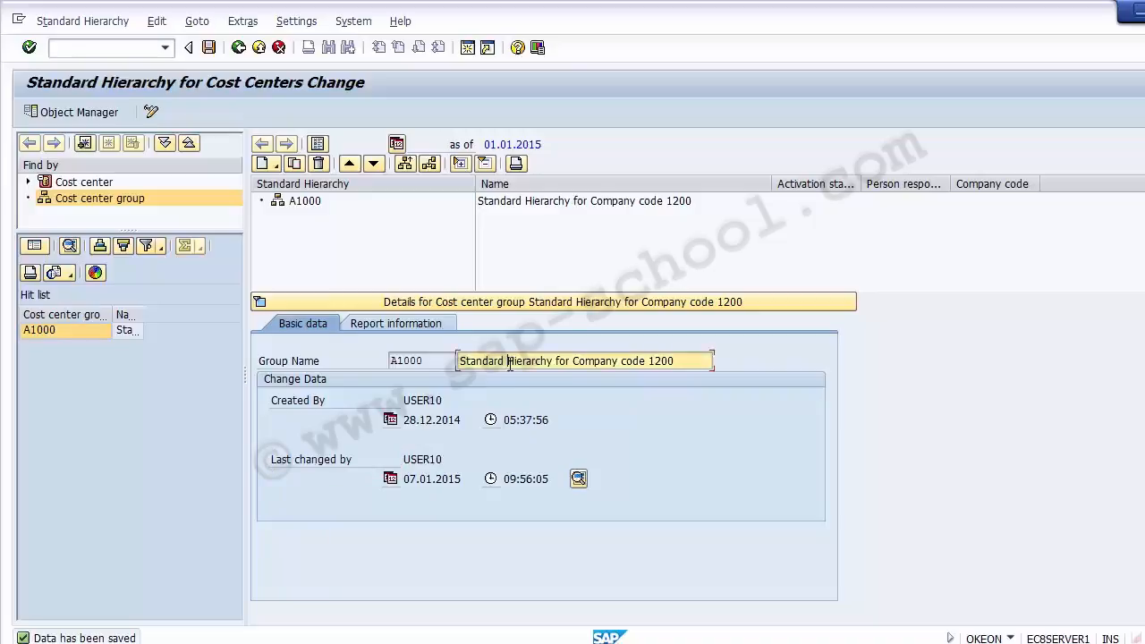
{"action": "left_click", "coordinate": [410, 481]}
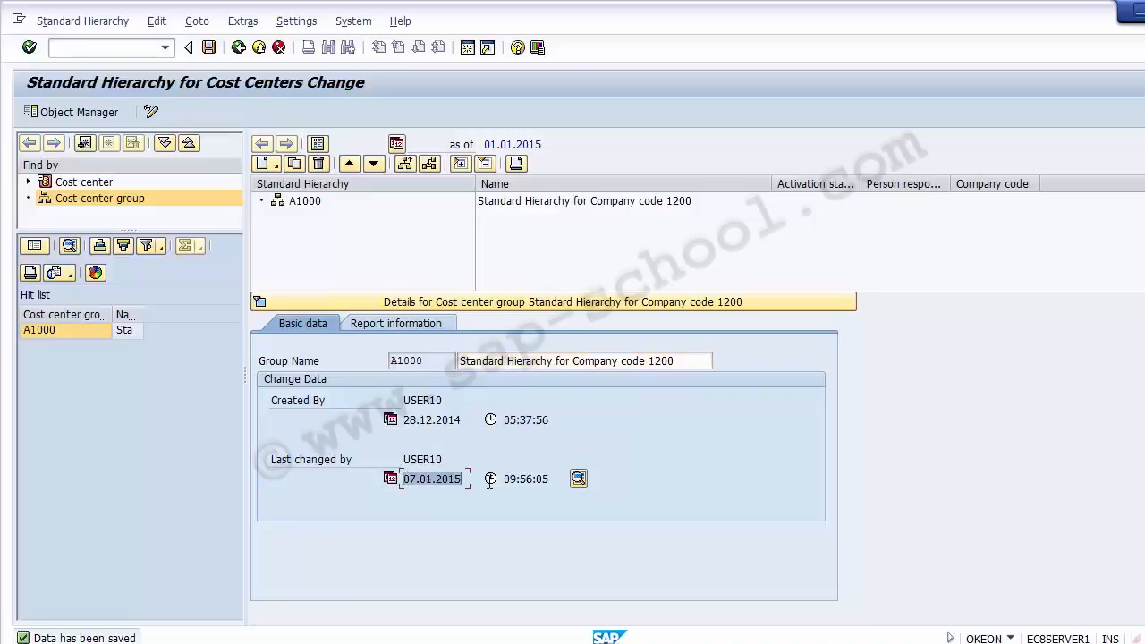
{"action": "left_click", "coordinate": [466, 479]}
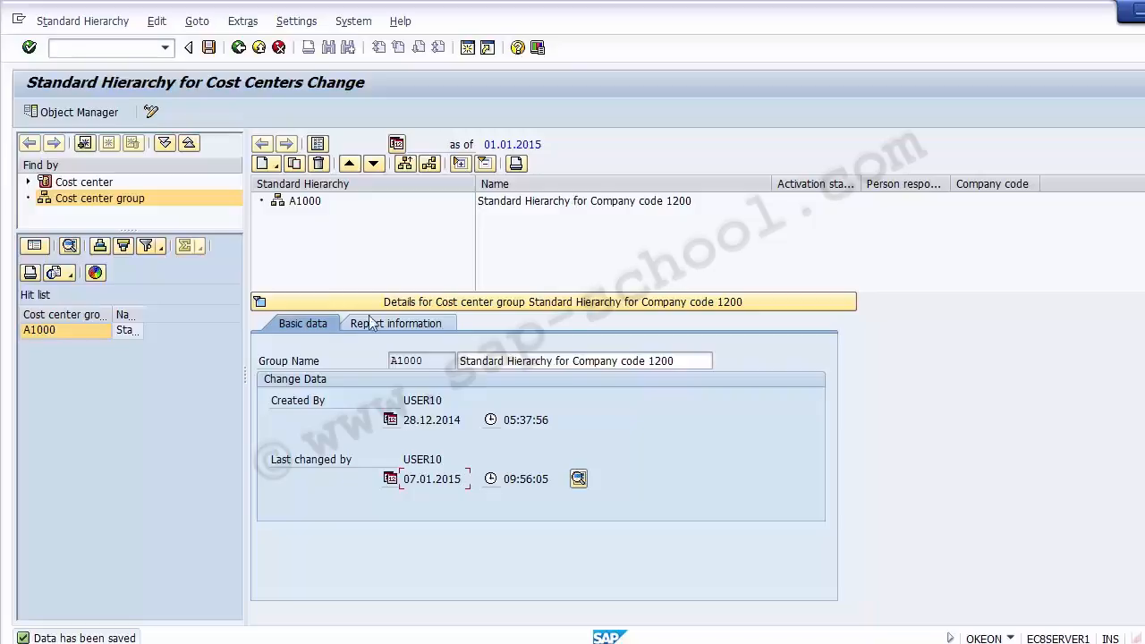
Save the standard hierarchy, and read the Cost Center Categories slide in PowerPoint before returning to SAP
{"action": "left_click", "coordinate": [208, 50]}
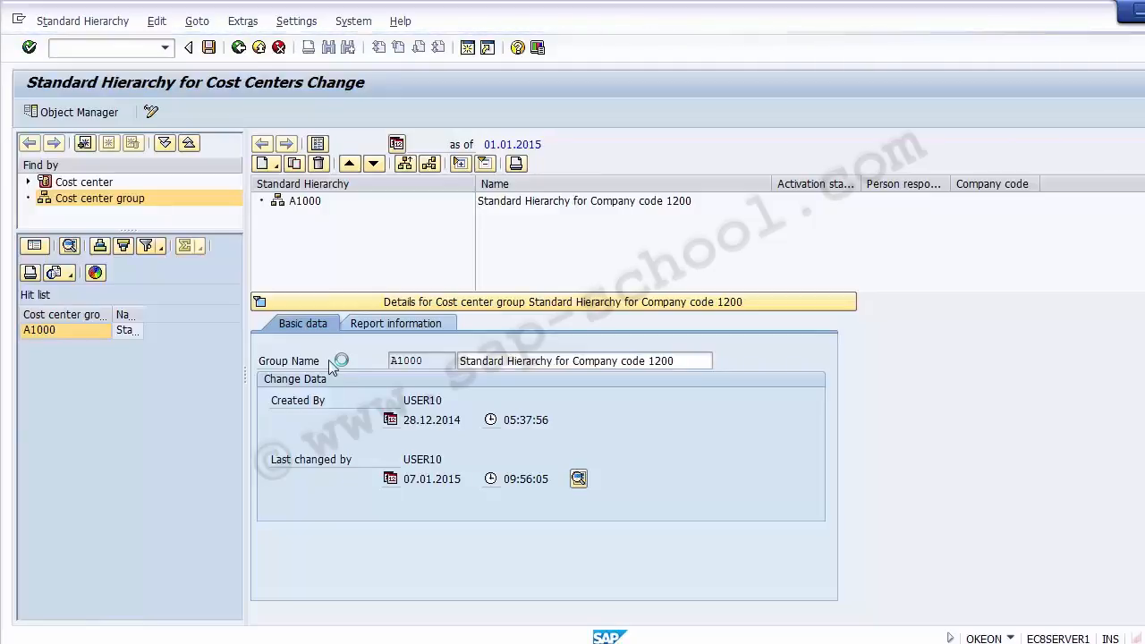
{"action": "left_click", "coordinate": [186, 525]}
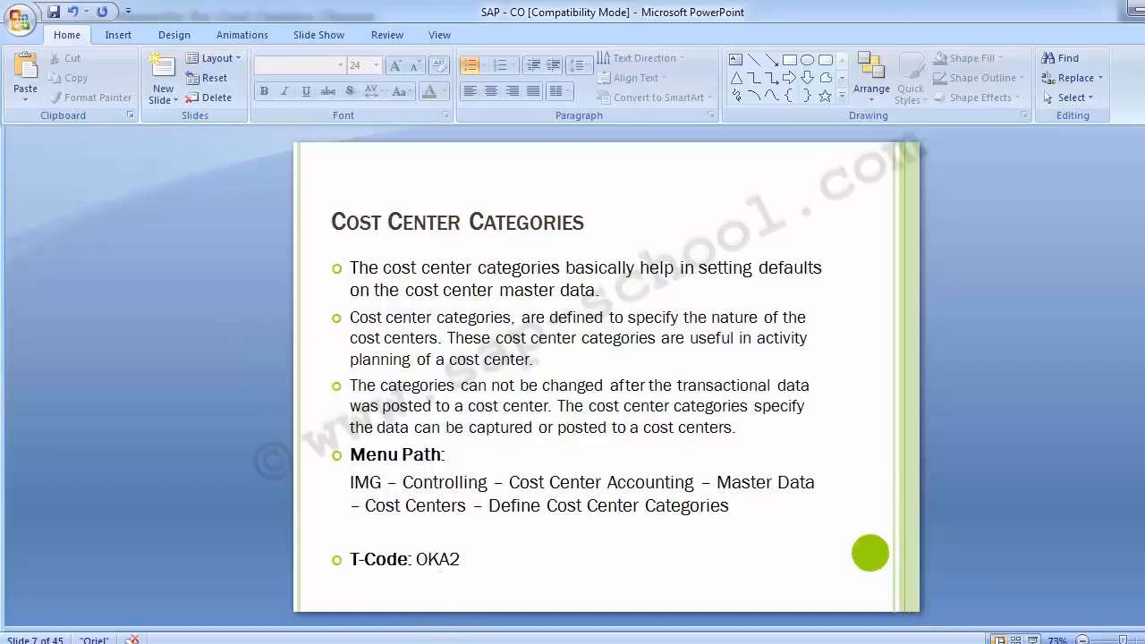
{"action": "key", "text": "alt+Tab"}
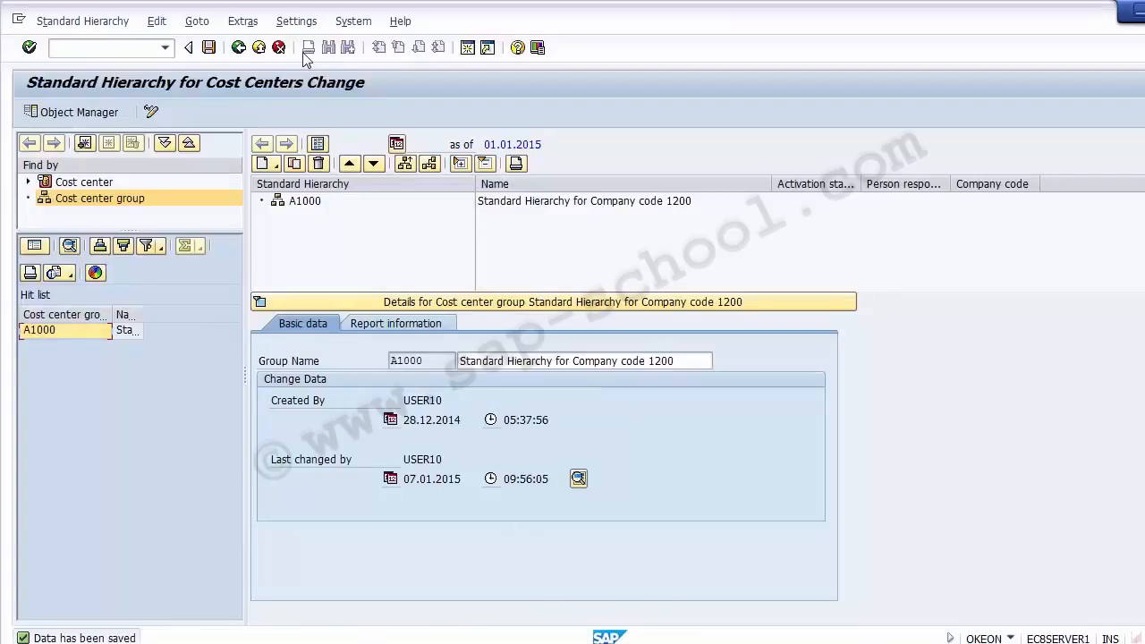
Return to the IMG structure and execute the Define Cost Center Categories activity
{"action": "left_click", "coordinate": [239, 47]}
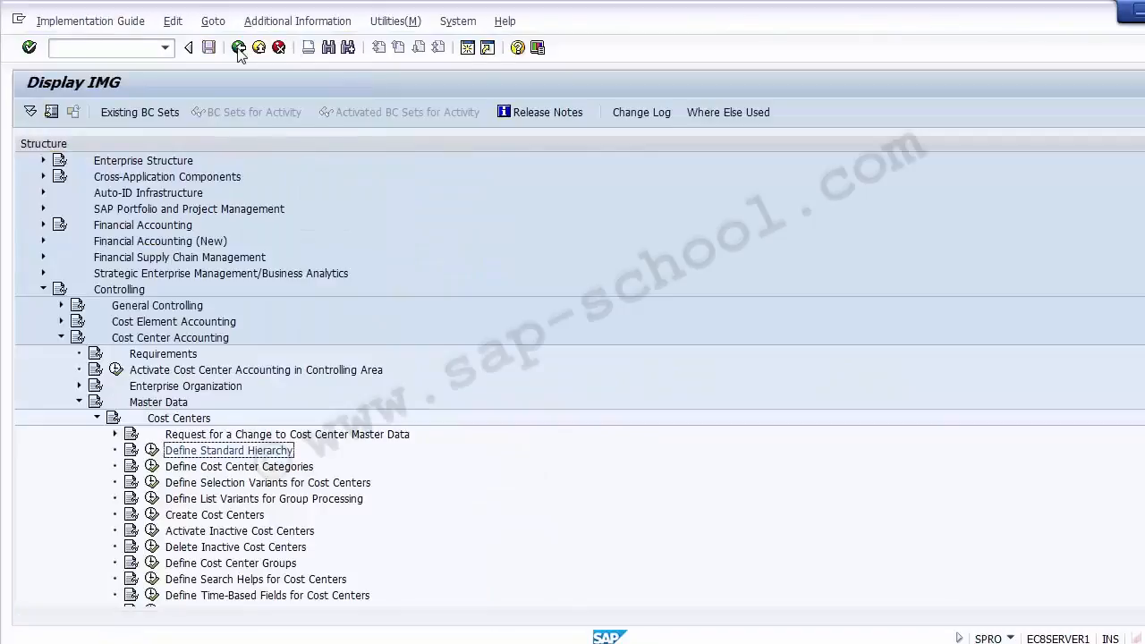
{"action": "left_click", "coordinate": [248, 469]}
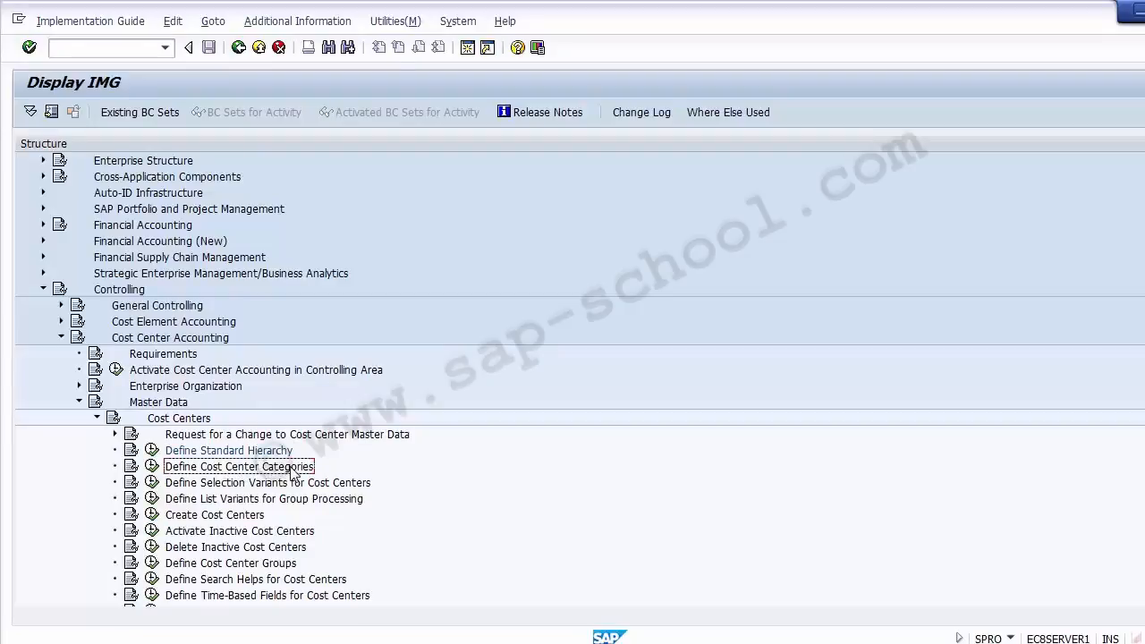
{"action": "left_click", "coordinate": [152, 467]}
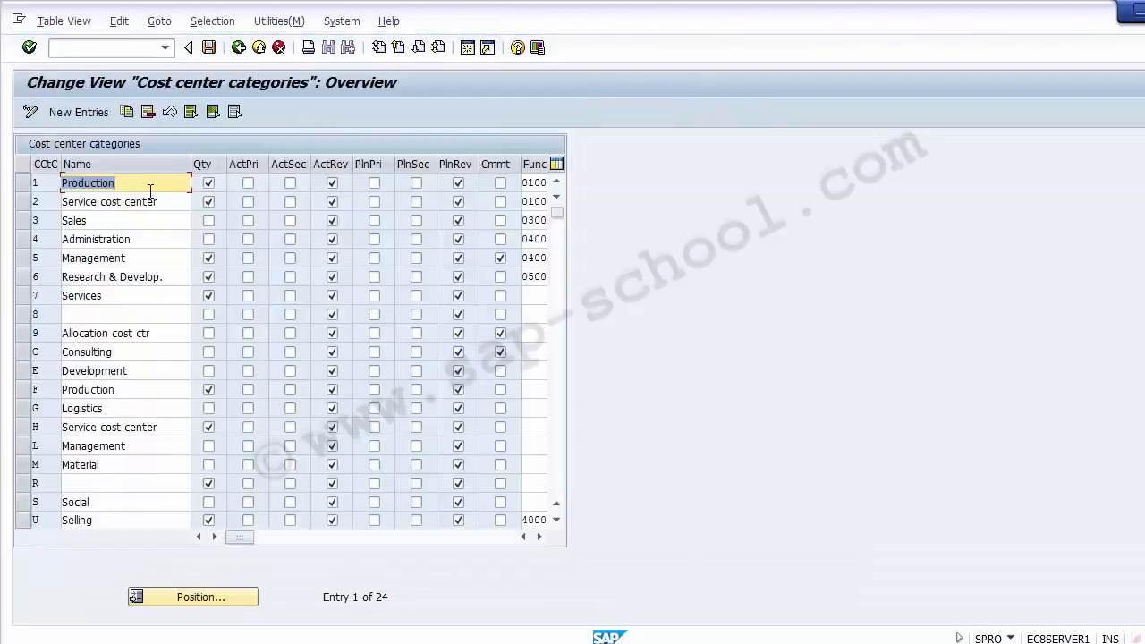
Examine the existing cost center categories, going through their names and their category codes
{"action": "left_click", "coordinate": [126, 201]}
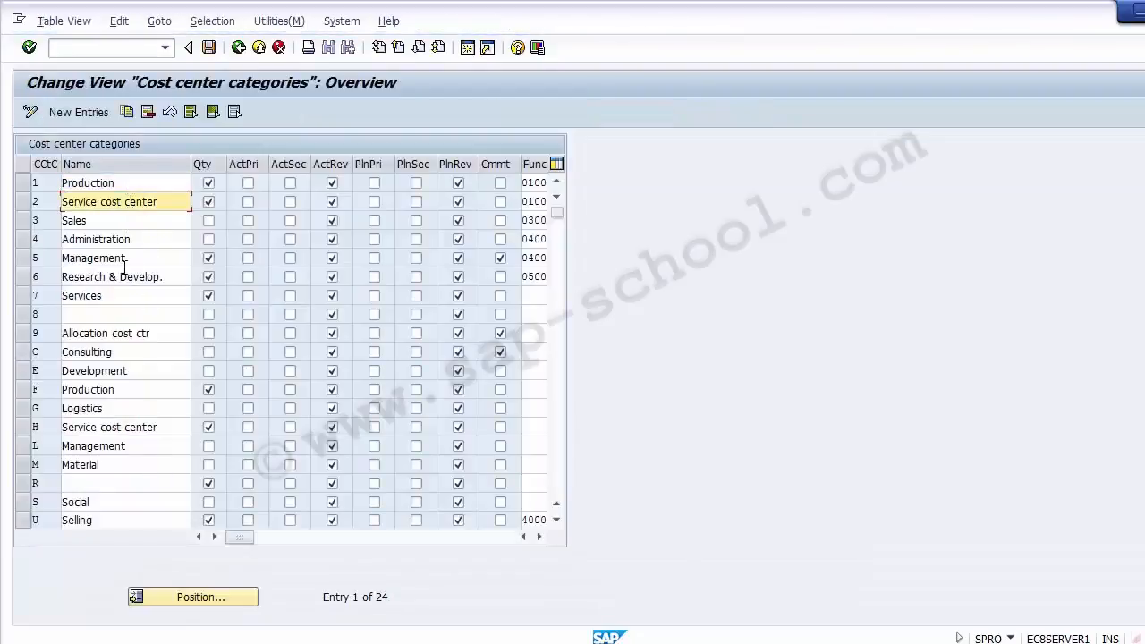
{"action": "left_click", "coordinate": [124, 295]}
{"action": "left_click", "coordinate": [115, 185]}
{"action": "left_click", "coordinate": [117, 203]}
{"action": "left_click", "coordinate": [120, 223]}
{"action": "left_click", "coordinate": [120, 239]}
{"action": "left_click", "coordinate": [120, 257]}
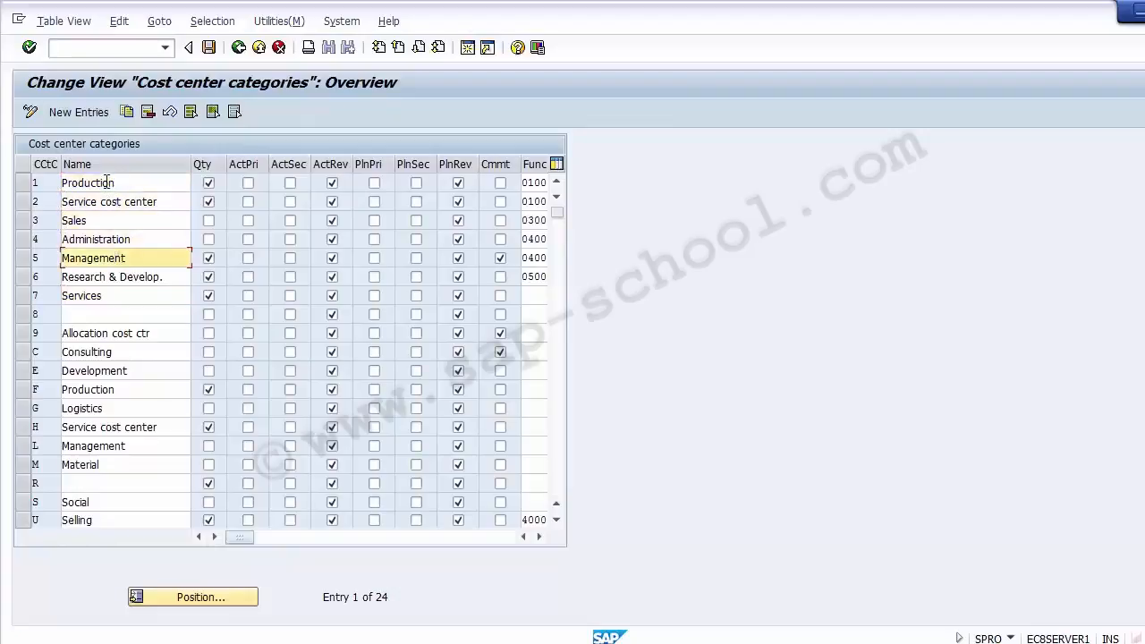
{"action": "left_click", "coordinate": [106, 182]}
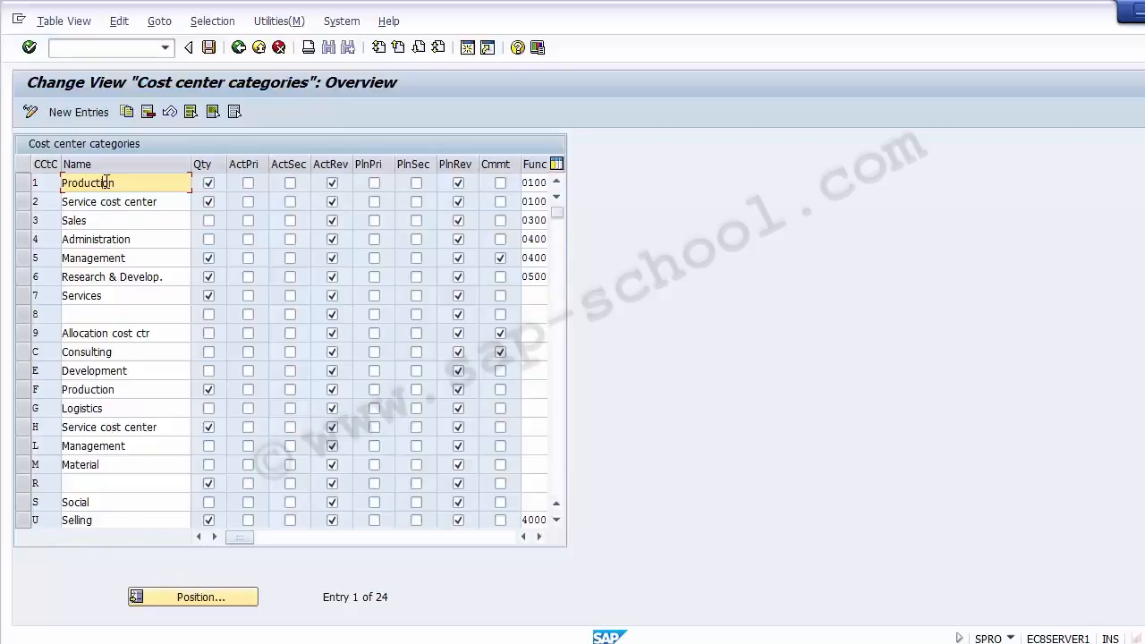
{"action": "left_click", "coordinate": [40, 182]}
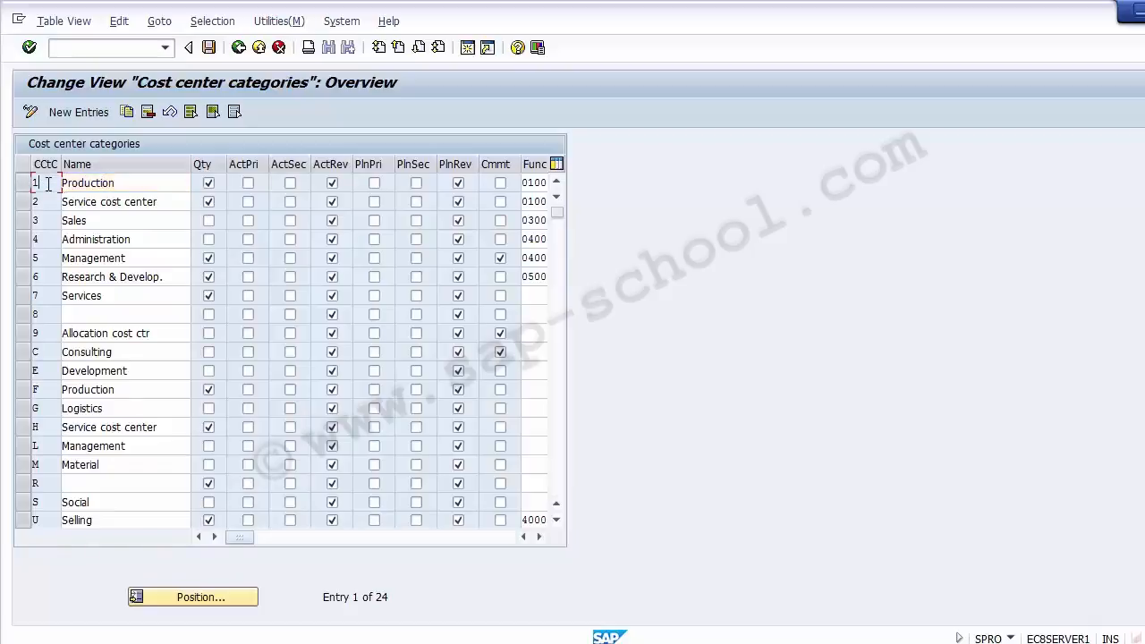
{"action": "left_click", "coordinate": [55, 336]}
{"action": "left_click", "coordinate": [49, 274]}
{"action": "left_click", "coordinate": [49, 238]}
{"action": "left_click", "coordinate": [51, 201]}
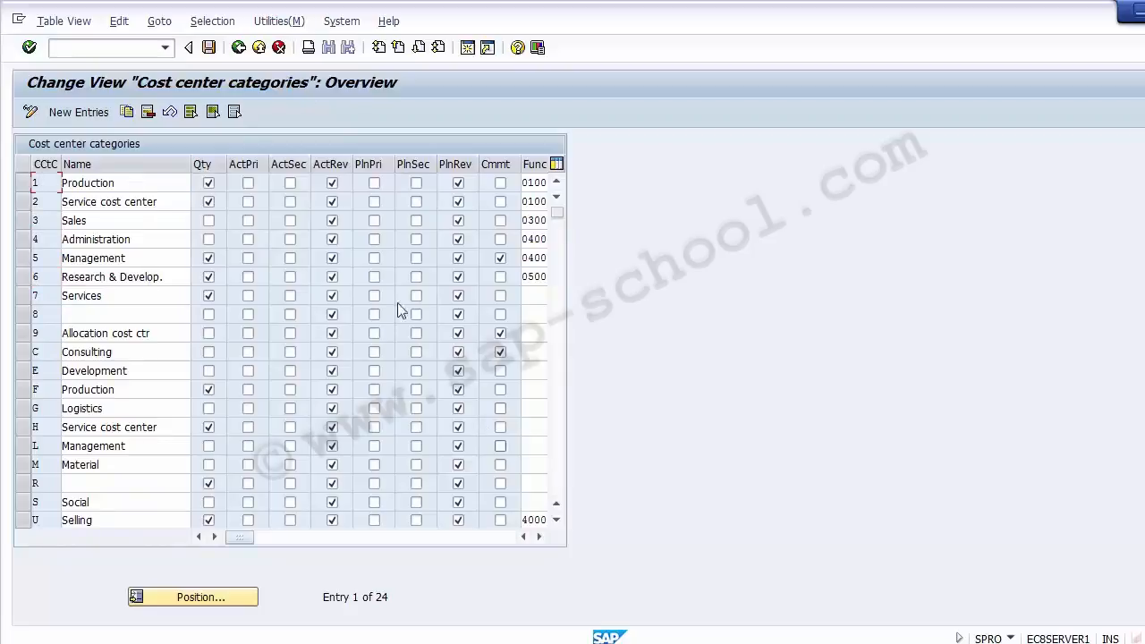
Add a new cost center category with code A and the name Logistics
{"action": "left_click", "coordinate": [76, 119]}
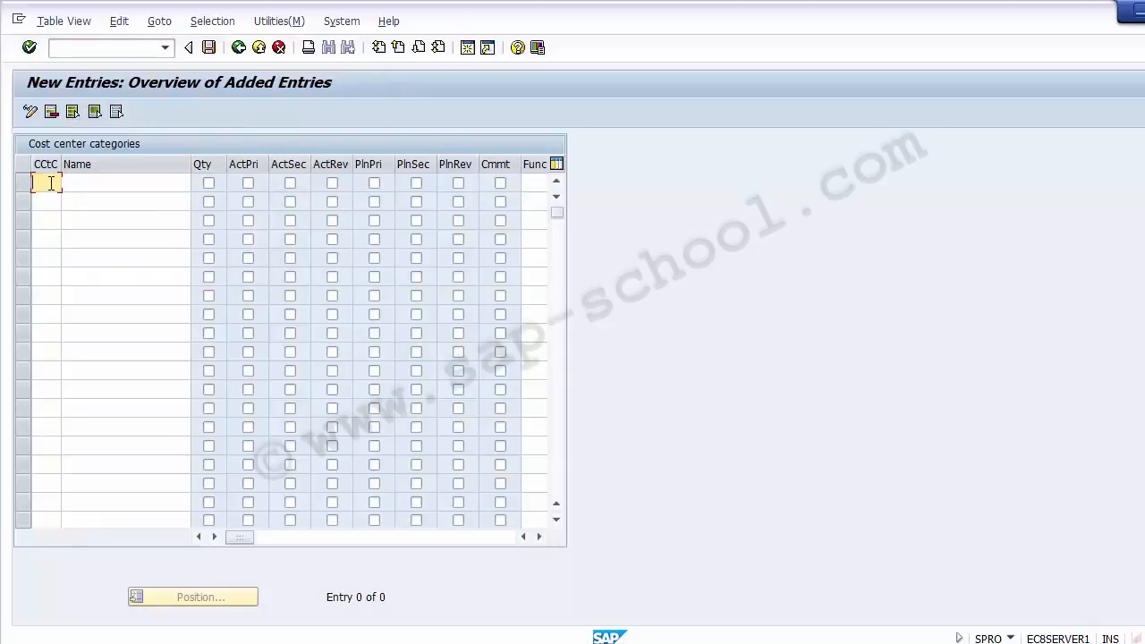
{"action": "type", "text": "A"}
{"action": "left_click", "coordinate": [96, 183]}
{"action": "type", "text": "Lo"}
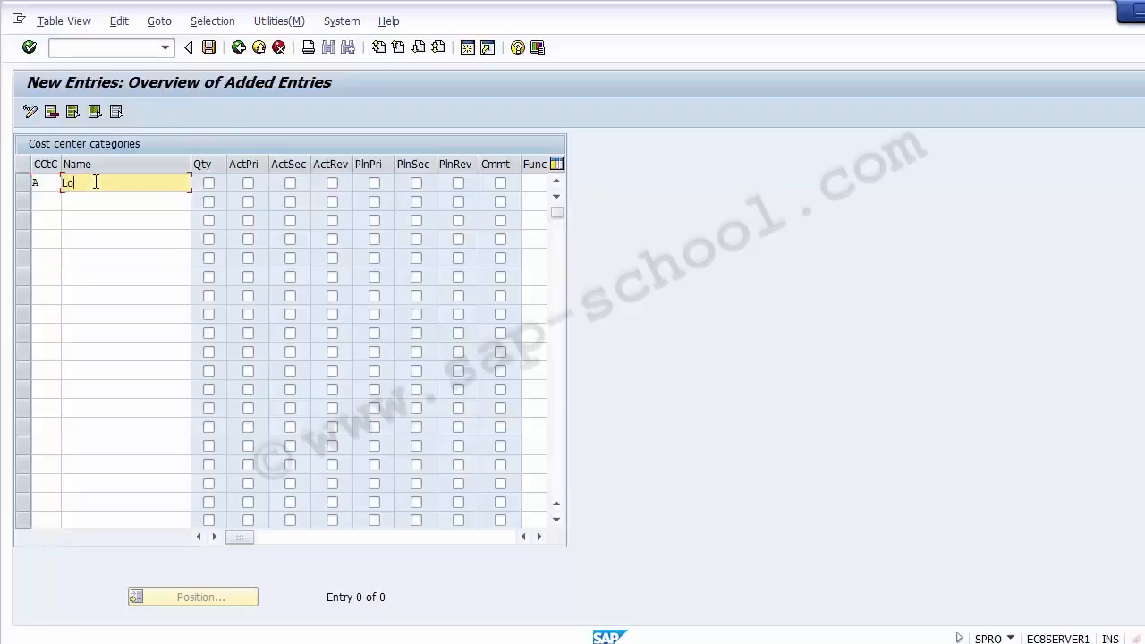
{"action": "type", "text": "gistics"}
{"action": "key", "text": "Tab"}
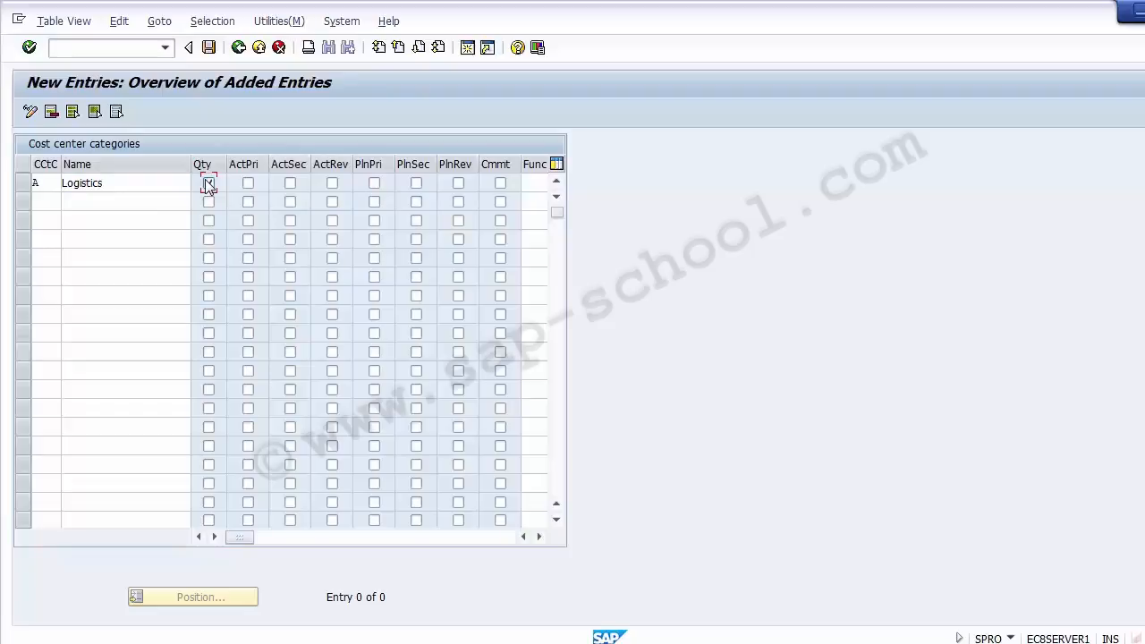
Set the Qty, ActRev and PlnRev indicators for category A Logistics, leaving the primary and secondary cost indicators clear
{"action": "left_click", "coordinate": [209, 183]}
{"action": "left_click", "coordinate": [249, 184]}
{"action": "left_click", "coordinate": [249, 187]}
{"action": "left_click", "coordinate": [332, 184]}
{"action": "left_click", "coordinate": [374, 183]}
{"action": "left_click", "coordinate": [332, 184]}
{"action": "left_click", "coordinate": [459, 185]}
Open the list of possible functional areas for cost center category A Logistics
{"action": "left_click", "coordinate": [539, 537]}
{"action": "left_click", "coordinate": [541, 538]}
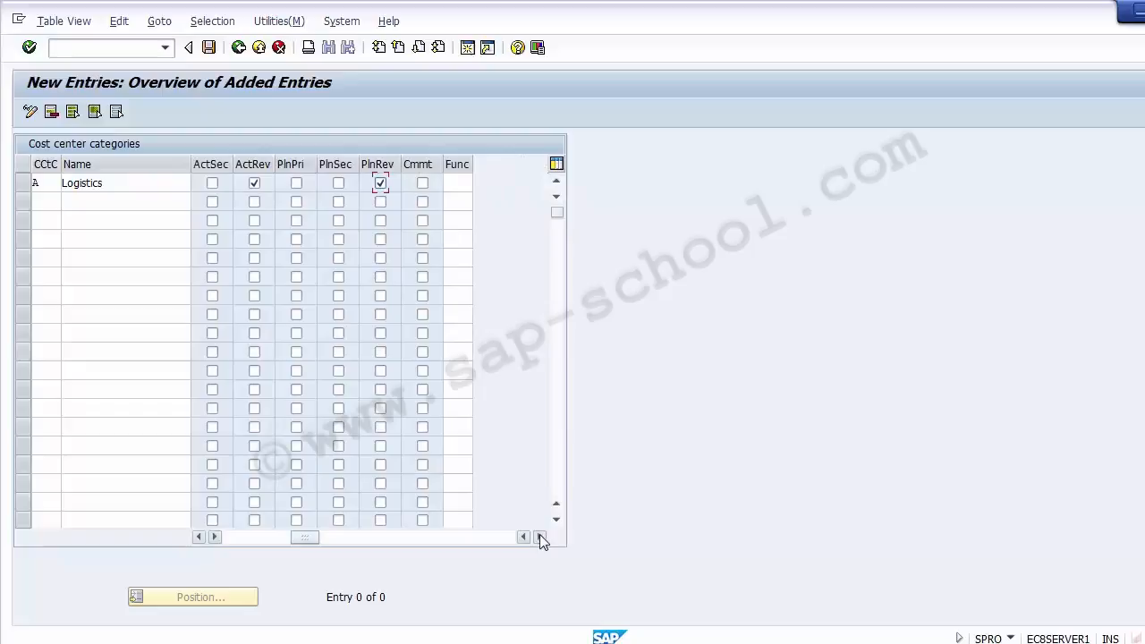
{"action": "left_click", "coordinate": [464, 182]}
{"action": "key", "text": "F4"}
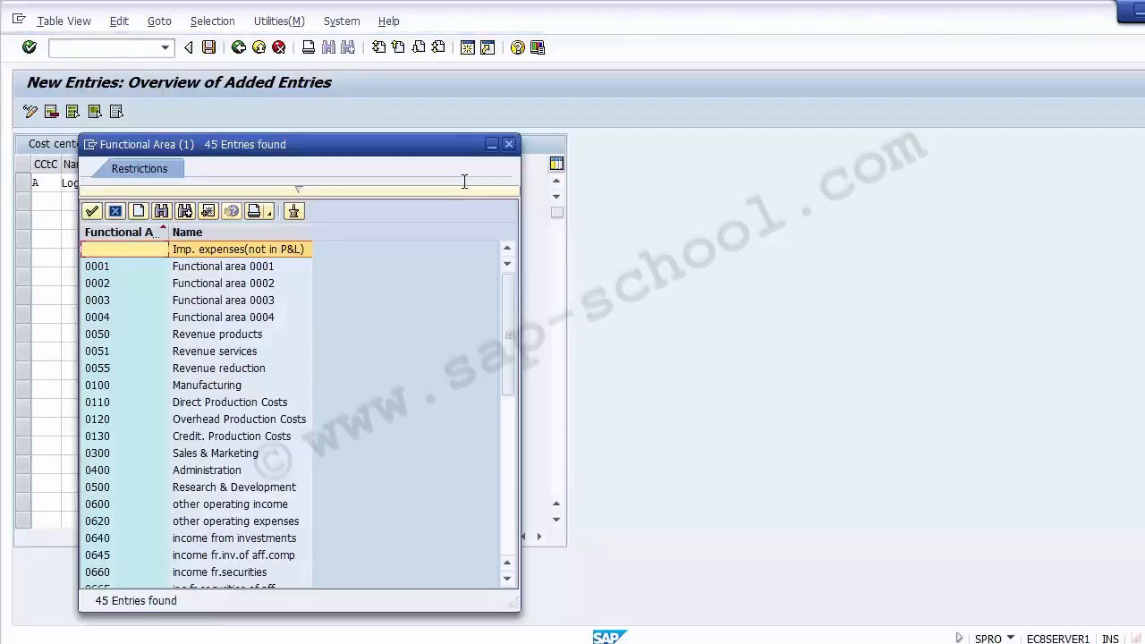
Look through the available functional areas and their names for one suited to the Logistics category
{"action": "key", "text": "Down"}
{"action": "key", "text": "Down"}
{"action": "key", "text": "Down"}
{"action": "key", "text": "Down"}
{"action": "key", "text": "Down"}
{"action": "key", "text": "Down"}
{"action": "key", "text": "Down"}
{"action": "key", "text": "Down"}
{"action": "key", "text": "Down"}
{"action": "key", "text": "Down"}
{"action": "key", "text": "Down"}
{"action": "key", "text": "Down"}
{"action": "key", "text": "Down"}
{"action": "key", "text": "Down"}
{"action": "key", "text": "Down"}
{"action": "key", "text": "Down"}
{"action": "key", "text": "Down"}
{"action": "key", "text": "Down"}
{"action": "key", "text": "Down"}
{"action": "key", "text": "Down"}
{"action": "key", "text": "Down"}
{"action": "key", "text": "Down"}
{"action": "key", "text": "Down"}
{"action": "key", "text": "Down"}
{"action": "key", "text": "Down"}
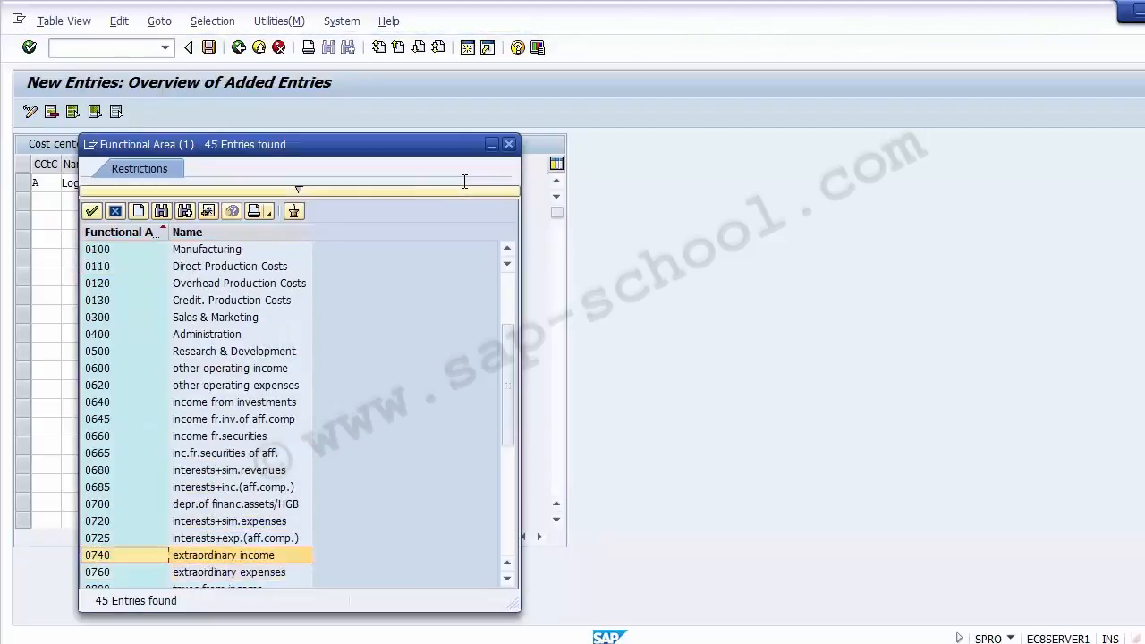
{"action": "key", "text": "Up"}
{"action": "key", "text": "Up"}
{"action": "key", "text": "Up"}
{"action": "key", "text": "Up"}
{"action": "key", "text": "Up"}
{"action": "key", "text": "Up"}
{"action": "key", "text": "Up"}
{"action": "key", "text": "Up"}
{"action": "key", "text": "Up"}
{"action": "key", "text": "Up"}
{"action": "key", "text": "Up"}
{"action": "key", "text": "Up"}
{"action": "key", "text": "Up"}
{"action": "key", "text": "Up"}
{"action": "key", "text": "Up"}
{"action": "key", "text": "Up"}
{"action": "key", "text": "Up"}
{"action": "key", "text": "Up"}
{"action": "key", "text": "Up"}
{"action": "key", "text": "Up"}
{"action": "key", "text": "Down"}
{"action": "key", "text": "Down"}
{"action": "key", "text": "Down"}
{"action": "key", "text": "Down"}
{"action": "key", "text": "Down"}
{"action": "key", "text": "Down"}
{"action": "key", "text": "Down"}
{"action": "key", "text": "Down"}
{"action": "key", "text": "Down"}
{"action": "key", "text": "Down"}
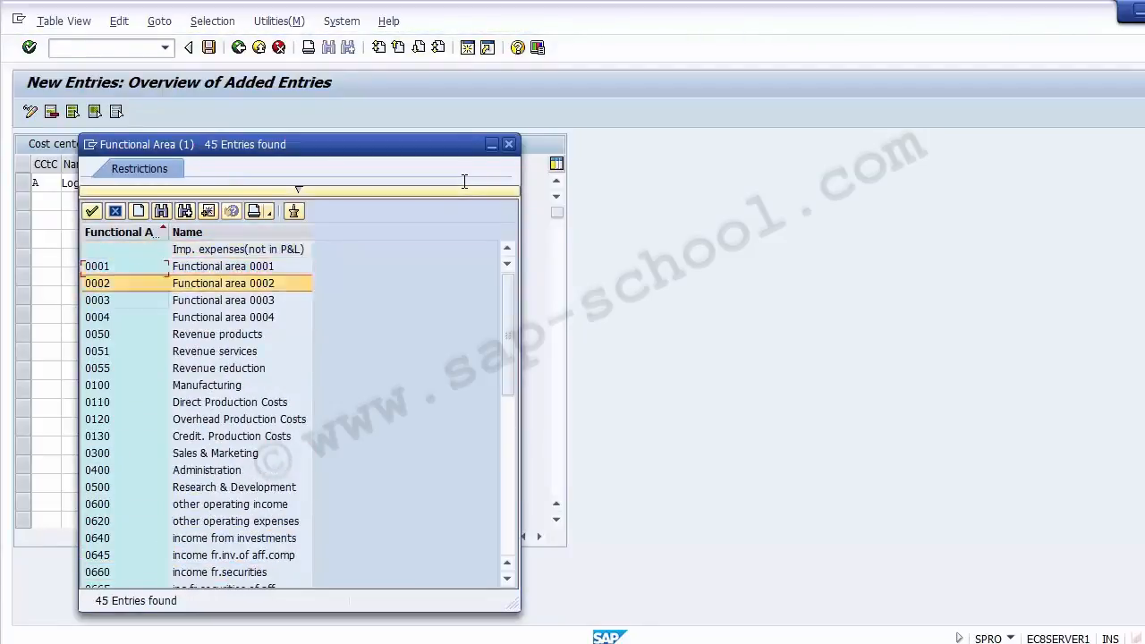
{"action": "key", "text": "Down"}
{"action": "key", "text": "Down"}
{"action": "key", "text": "Down"}
{"action": "key", "text": "Down"}
{"action": "key", "text": "Down"}
{"action": "key", "text": "Down"}
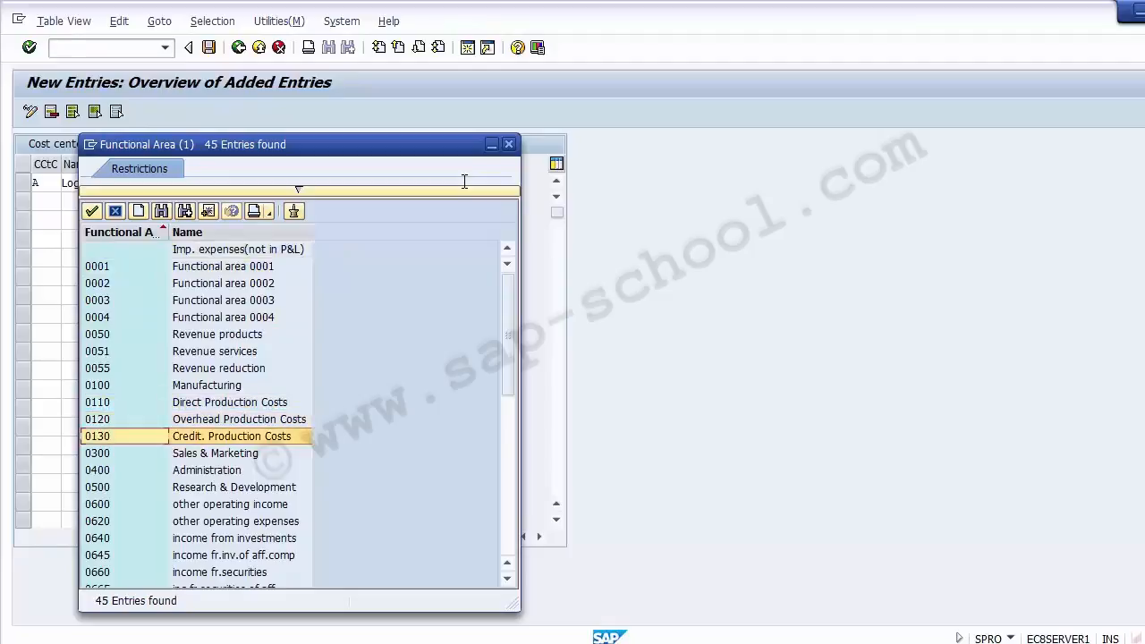
{"action": "key", "text": "Up"}
{"action": "key", "text": "Up"}
{"action": "key", "text": "Up"}
{"action": "key", "text": "Up"}
{"action": "key", "text": "Up"}
{"action": "key", "text": "Up"}
{"action": "key", "text": "Up"}
{"action": "key", "text": "Up"}
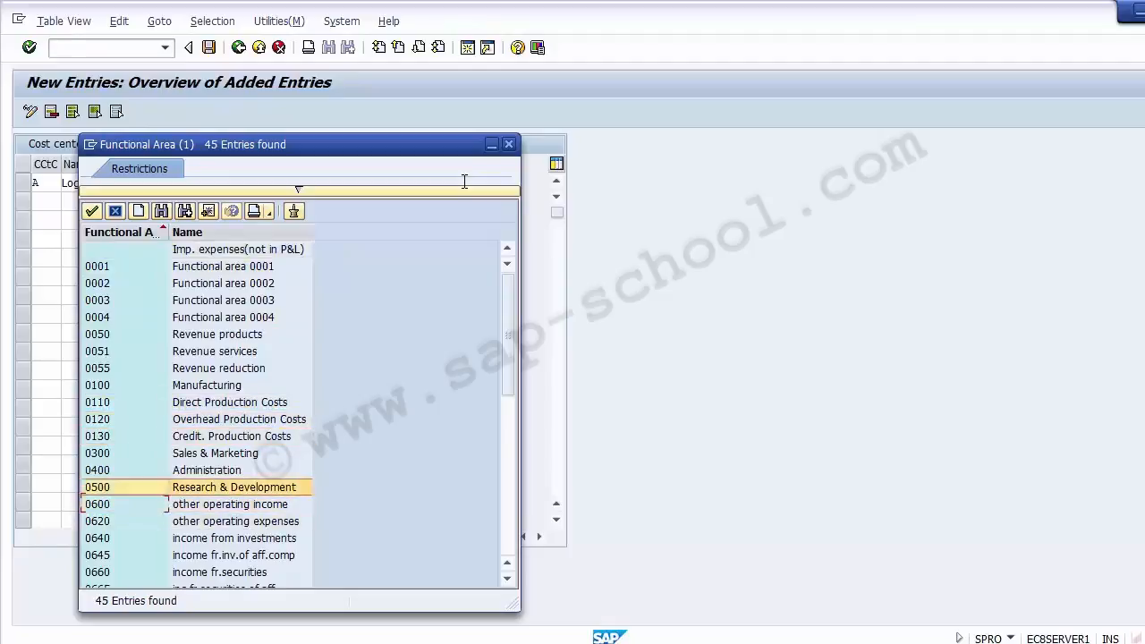
{"action": "key", "text": "Up"}
{"action": "key", "text": "Up"}
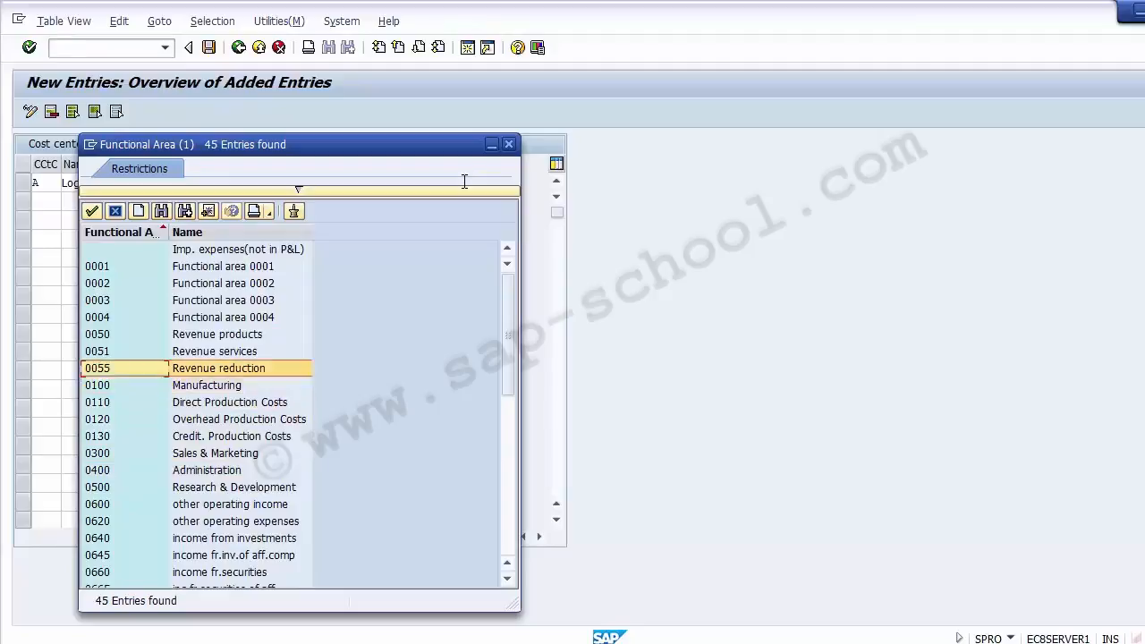
{"action": "key", "text": "Down"}
{"action": "key", "text": "Down"}
{"action": "key", "text": "Down"}
{"action": "key", "text": "Down"}
{"action": "key", "text": "Down"}
{"action": "key", "text": "Down"}
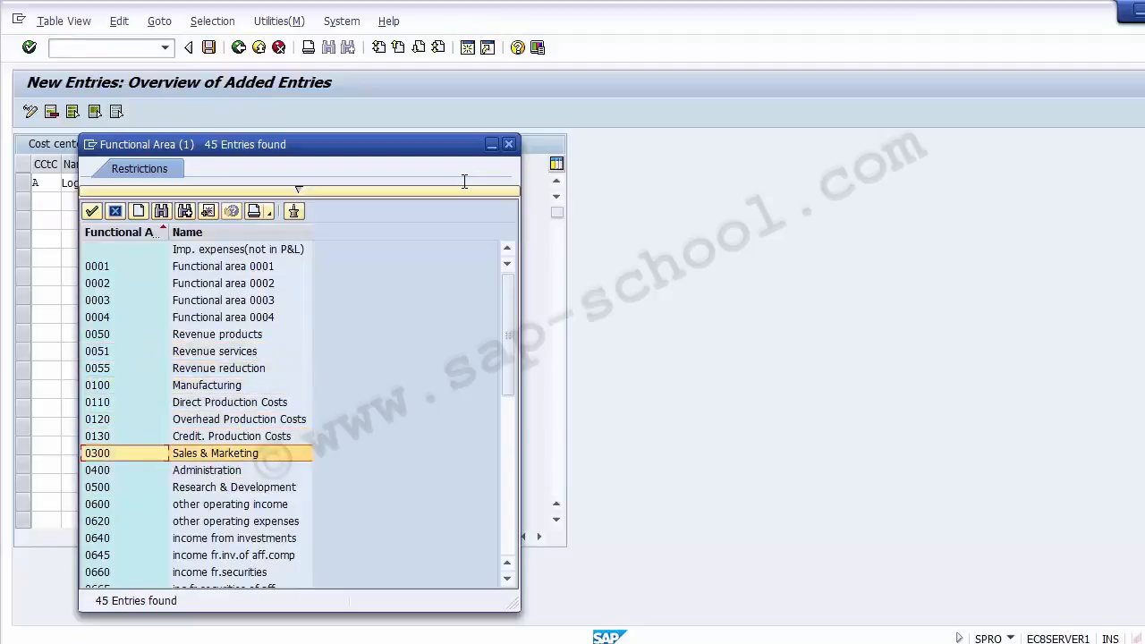
{"action": "key", "text": "Down"}
{"action": "key", "text": "Down"}
{"action": "key", "text": "Down"}
{"action": "key", "text": "Down"}
{"action": "key", "text": "Down"}
{"action": "key", "text": "Down"}
{"action": "key", "text": "Down"}
{"action": "key", "text": "Down"}
{"action": "key", "text": "Down"}
{"action": "key", "text": "Down"}
{"action": "key", "text": "Down"}
{"action": "key", "text": "Down"}
{"action": "key", "text": "Down"}
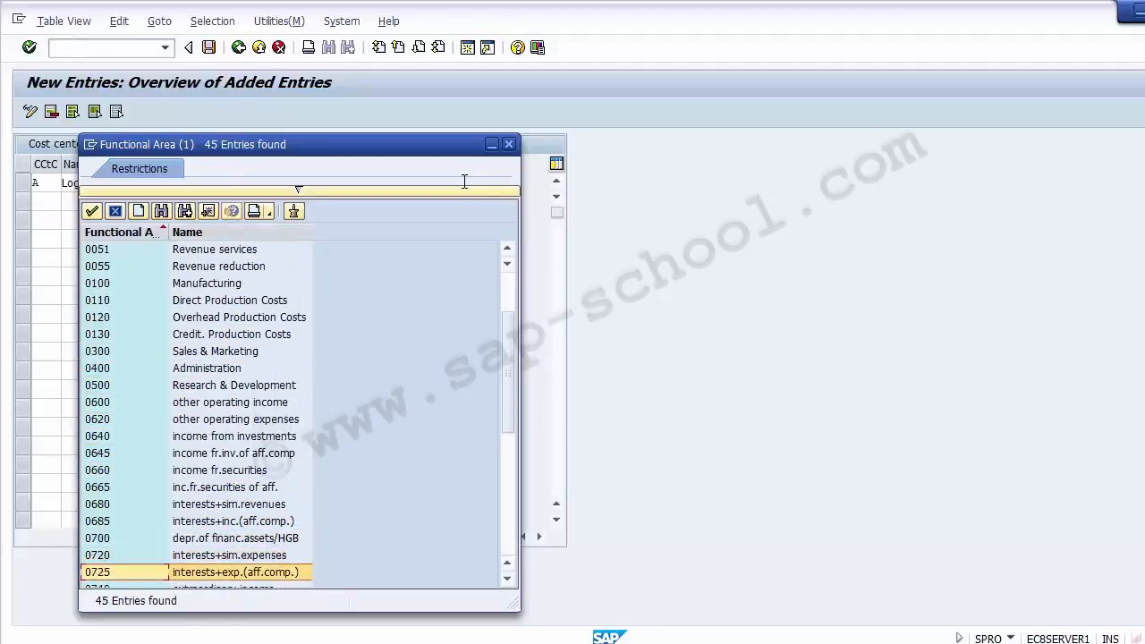
{"action": "key", "text": "Down"}
{"action": "key", "text": "Down"}
{"action": "key", "text": "Down"}
{"action": "key", "text": "Down"}
{"action": "key", "text": "Down"}
{"action": "key", "text": "Down"}
{"action": "key", "text": "Down"}
{"action": "key", "text": "Down"}
{"action": "key", "text": "Down"}
{"action": "key", "text": "Down"}
{"action": "key", "text": "Down"}
{"action": "key", "text": "Down"}
{"action": "key", "text": "Down"}
{"action": "key", "text": "Down"}
{"action": "key", "text": "Down"}
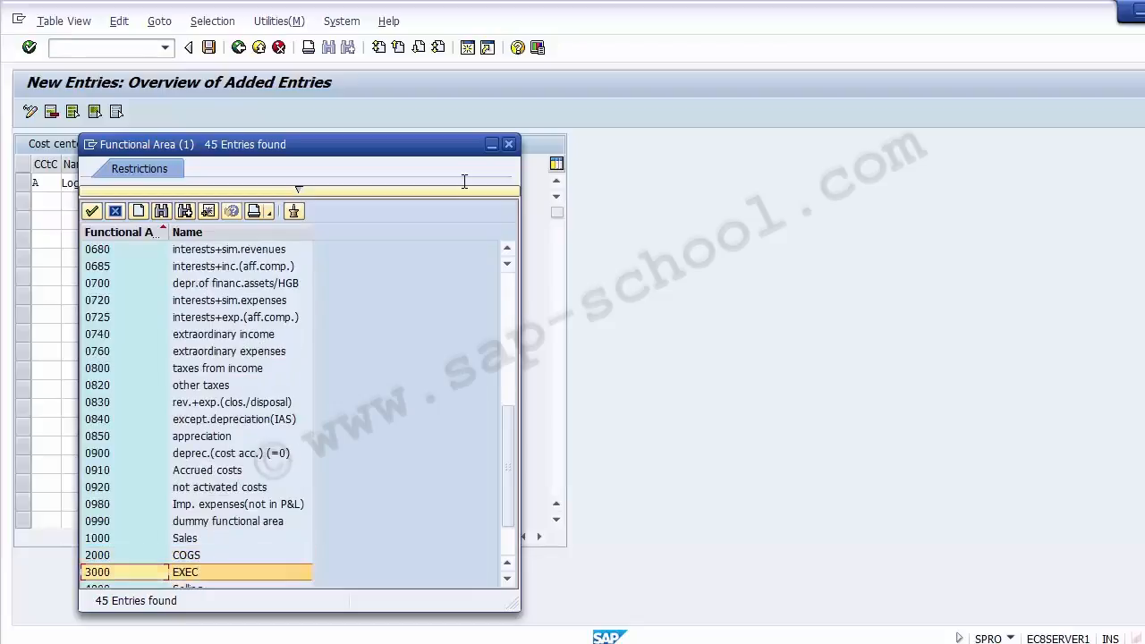
{"action": "key", "text": "Down"}
{"action": "key", "text": "Down"}
{"action": "key", "text": "Down"}
{"action": "key", "text": "Down"}
{"action": "key", "text": "Up"}
{"action": "key", "text": "Up"}
{"action": "key", "text": "Up"}
{"action": "key", "text": "Up"}
{"action": "key", "text": "Up"}
{"action": "key", "text": "Up"}
{"action": "key", "text": "Up"}
{"action": "key", "text": "Up"}
{"action": "key", "text": "Up"}
{"action": "key", "text": "Up"}
{"action": "key", "text": "Up"}
{"action": "key", "text": "Up"}
{"action": "key", "text": "Up"}
{"action": "key", "text": "Up"}
{"action": "key", "text": "Up"}
{"action": "key", "text": "Up"}
{"action": "key", "text": "Up"}
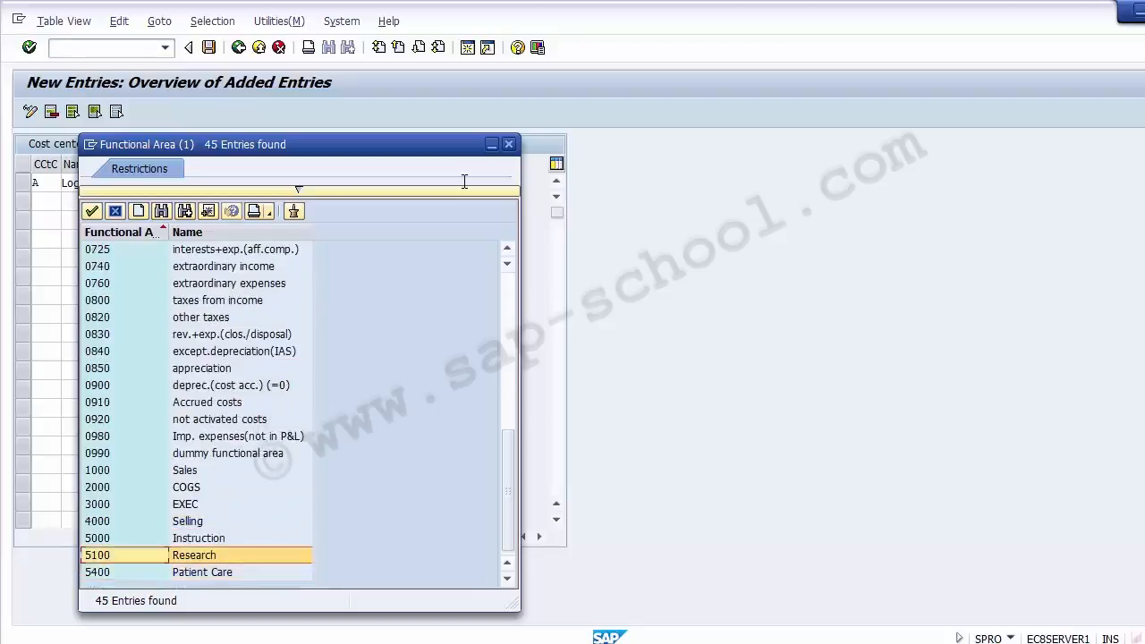
{"action": "key", "text": "Up"}
{"action": "key", "text": "Up"}
{"action": "key", "text": "Up"}
{"action": "key", "text": "Up"}
{"action": "key", "text": "Up"}
{"action": "key", "text": "Up"}
{"action": "key", "text": "Up"}
{"action": "key", "text": "Up"}
{"action": "key", "text": "Up"}
{"action": "key", "text": "Up"}
{"action": "key", "text": "Up"}
{"action": "key", "text": "Up"}
{"action": "key", "text": "Up"}
{"action": "key", "text": "Up"}
{"action": "key", "text": "Up"}
{"action": "key", "text": "Up"}
{"action": "key", "text": "Up"}
{"action": "key", "text": "Up"}
{"action": "key", "text": "Up"}
{"action": "key", "text": "Up"}
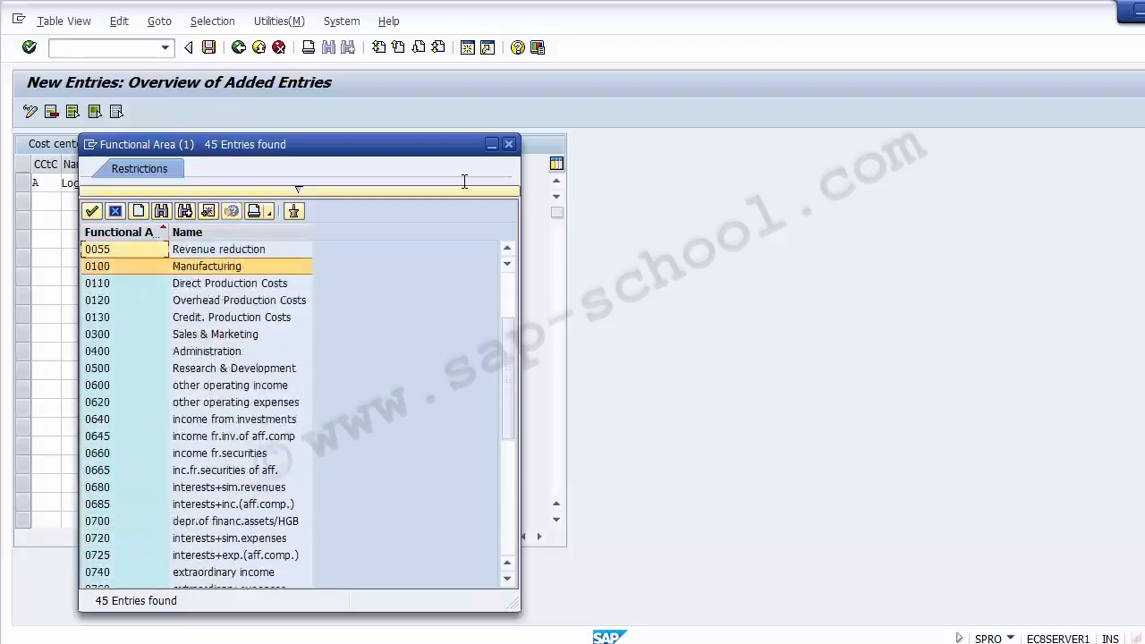
Assign functional area 0100 (Manufacturing) to cost center category A Logistics
{"action": "key", "text": "Down"}
{"action": "key", "text": "Down"}
{"action": "key", "text": "Down"}
{"action": "key", "text": "Down"}
{"action": "key", "text": "Down"}
{"action": "key", "text": "Down"}
{"action": "key", "text": "Down"}
{"action": "key", "text": "Down"}
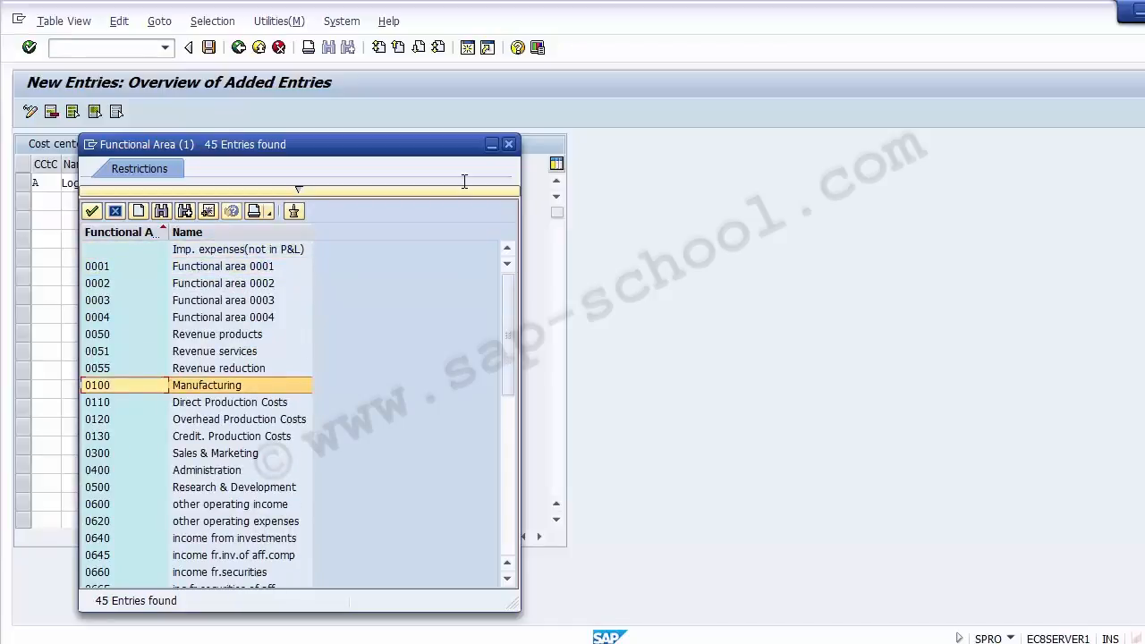
{"action": "key", "text": "Down"}
{"action": "key", "text": "Down"}
{"action": "key", "text": "Down"}
{"action": "key", "text": "Down"}
{"action": "key", "text": "Down"}
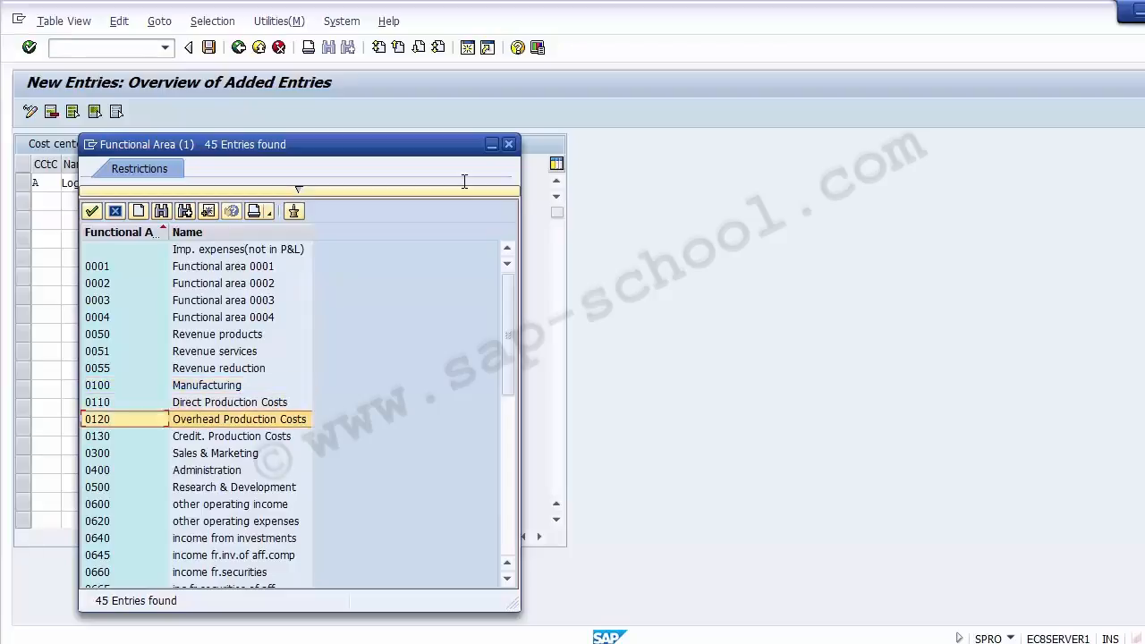
{"action": "key", "text": "Up"}
{"action": "key", "text": "Up"}
{"action": "key", "text": "Up"}
{"action": "key", "text": "Up"}
{"action": "key", "text": "Up"}
{"action": "key", "text": "Return"}
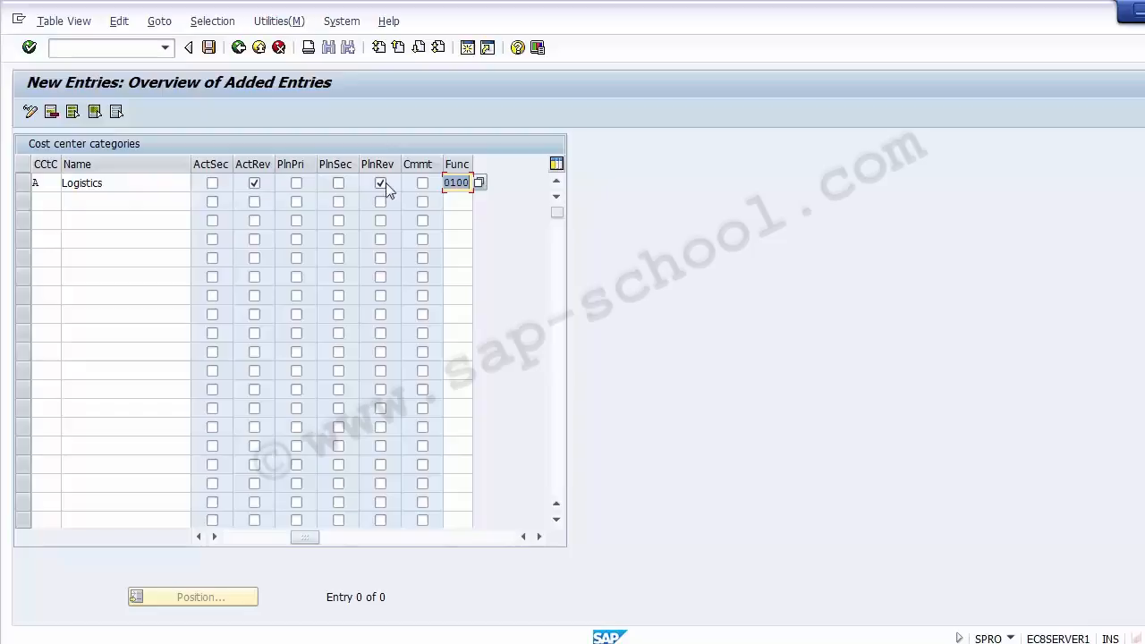
Save the new Logistics category and select its row in the overview of cost center categories
{"action": "left_click", "coordinate": [239, 537]}
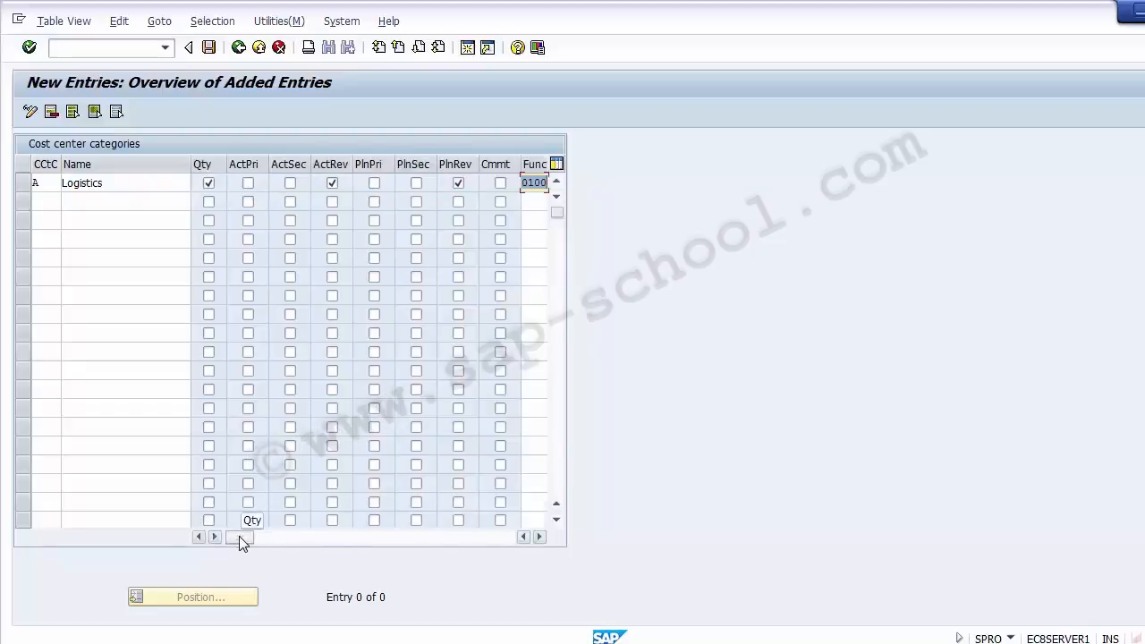
{"action": "left_click", "coordinate": [212, 53]}
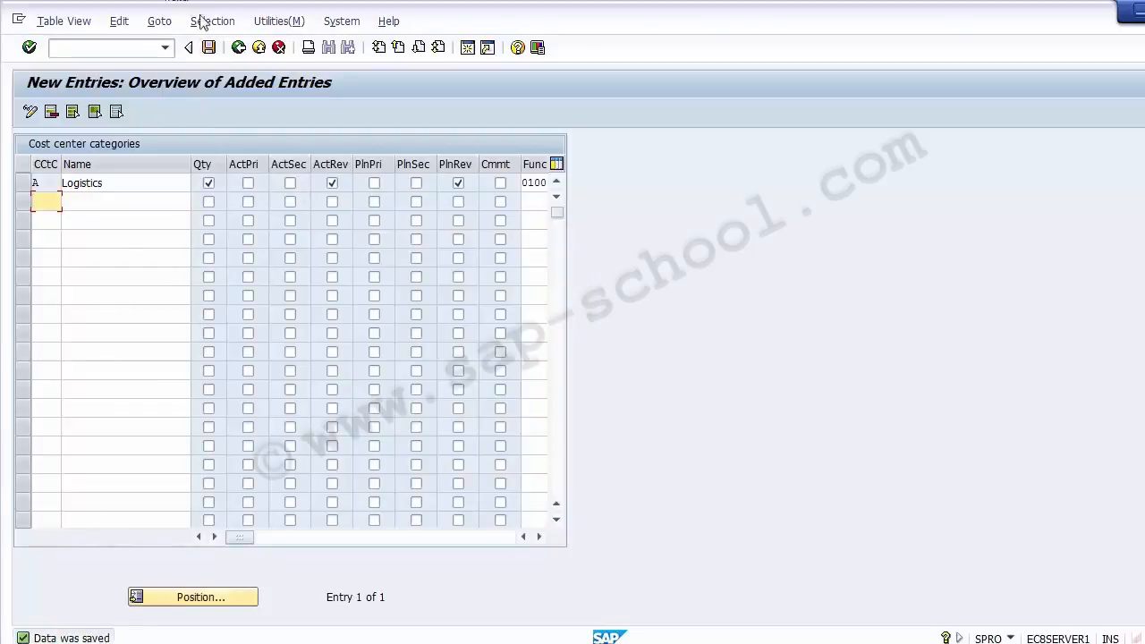
{"action": "left_click", "coordinate": [239, 49]}
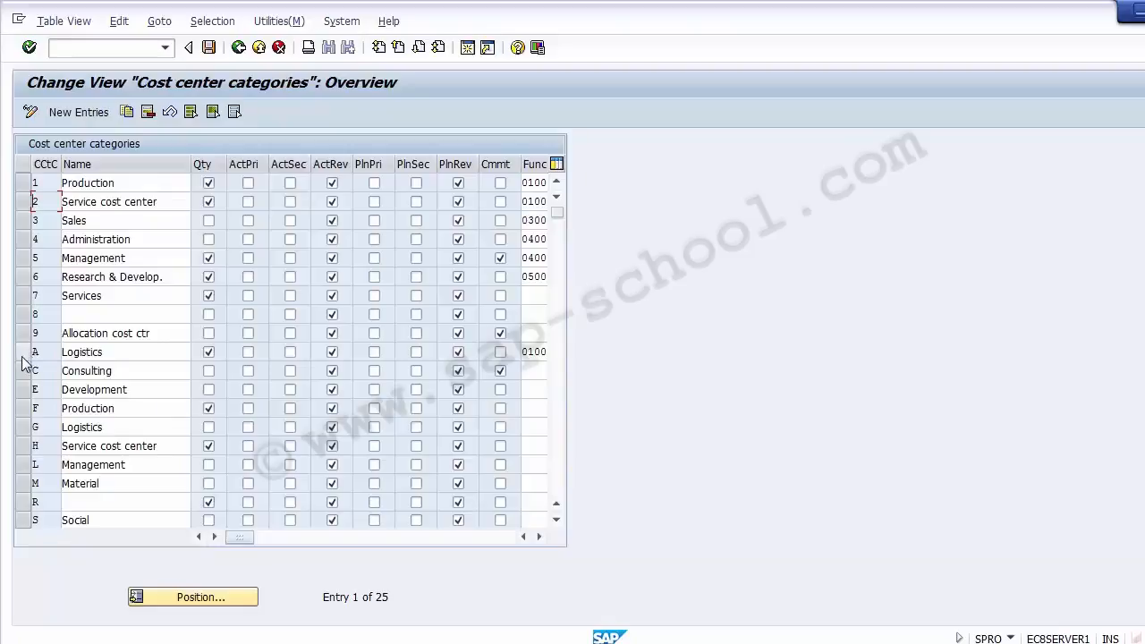
{"action": "left_click", "coordinate": [23, 354]}
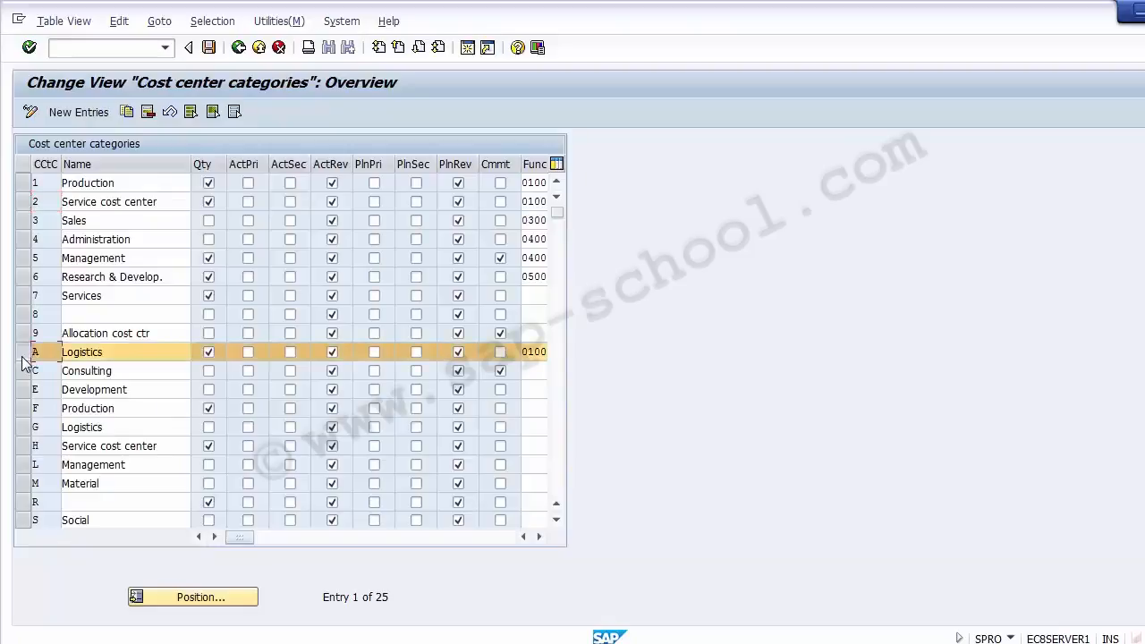
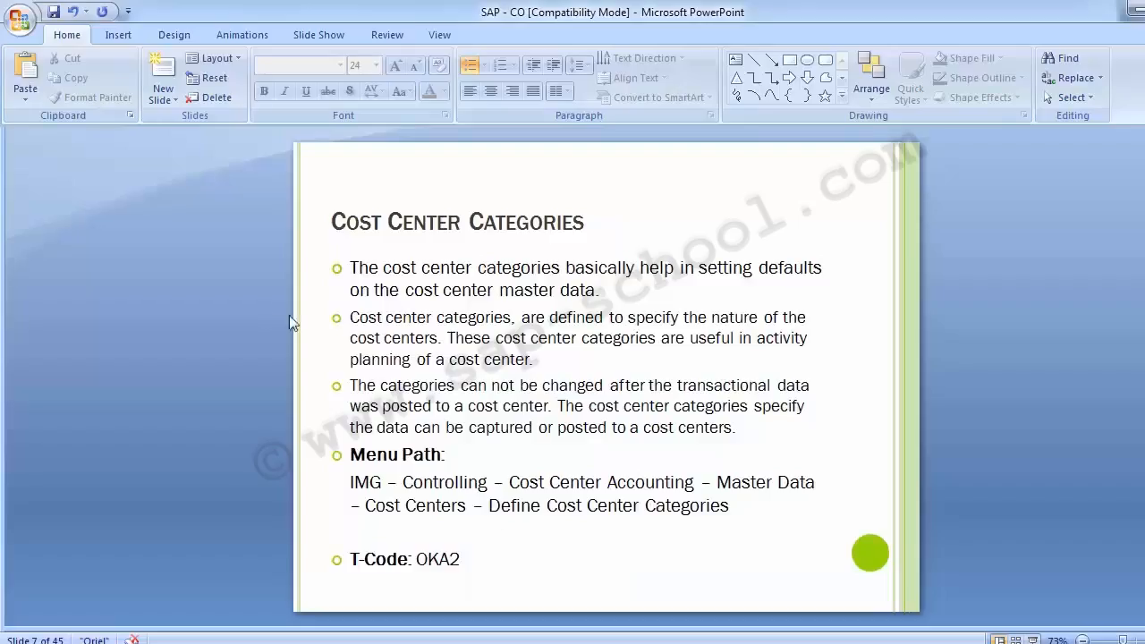
Read the Cost Center slide for its menu path and transaction codes, and switch back to the SAP implementation guide
{"action": "scroll", "coordinate": [170, 375], "scroll_direction": "down", "scroll_amount": 1}
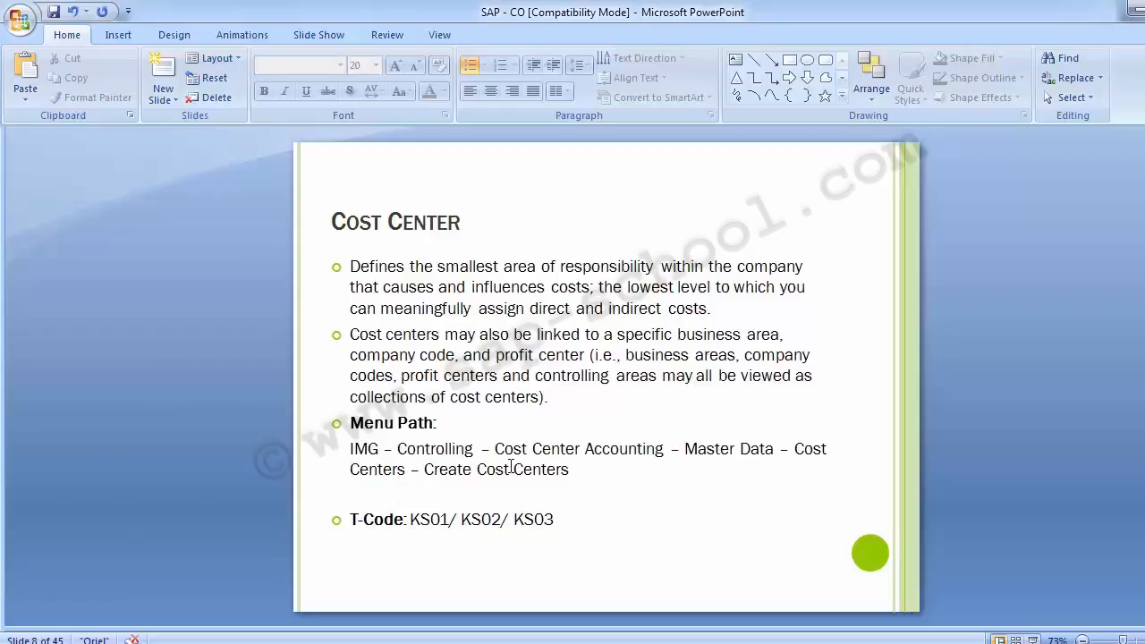
{"action": "left_click", "coordinate": [483, 643]}
{"action": "left_click", "coordinate": [559, 548]}
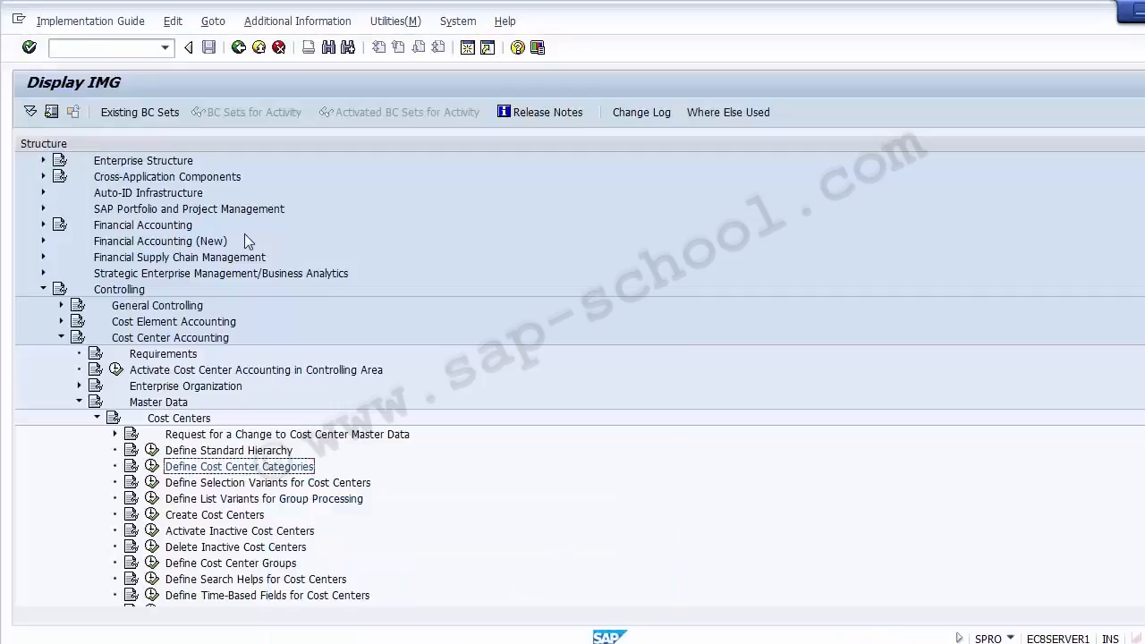
Execute Create Cost Centers under the Cost Center Accounting master data and choose the Create cost center activity
{"action": "left_click", "coordinate": [96, 418]}
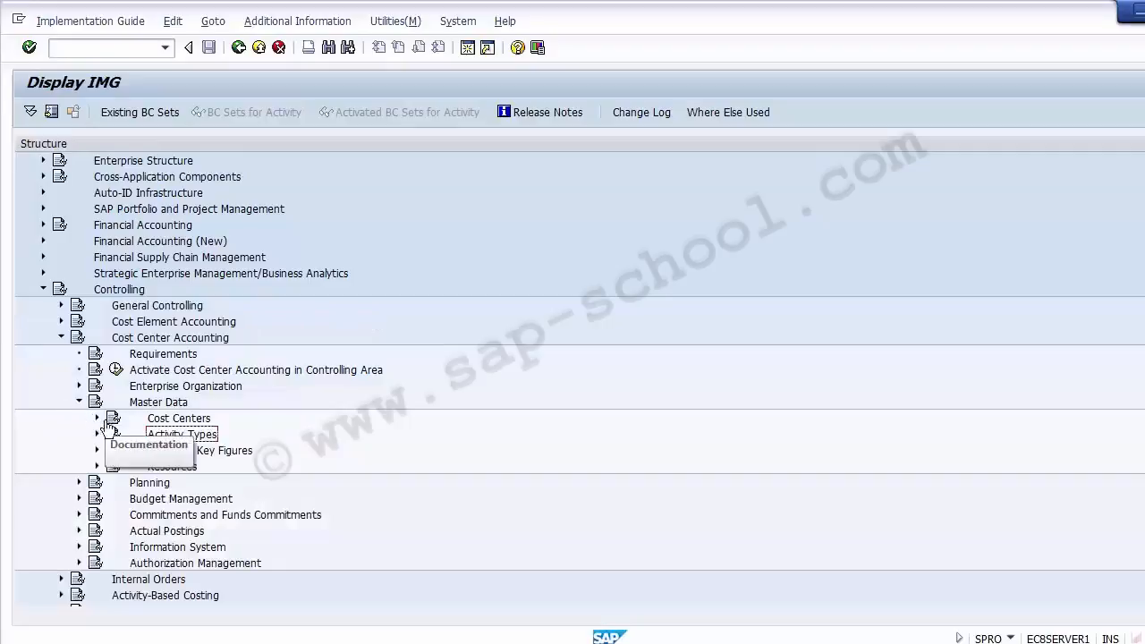
{"action": "left_click", "coordinate": [154, 405]}
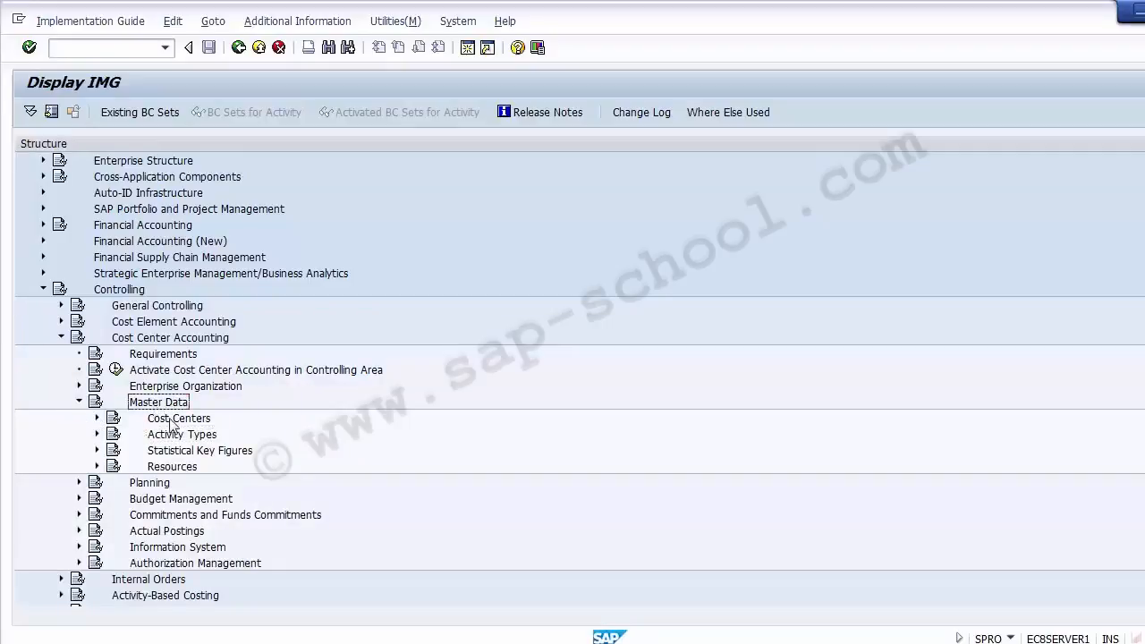
{"action": "left_click", "coordinate": [179, 420]}
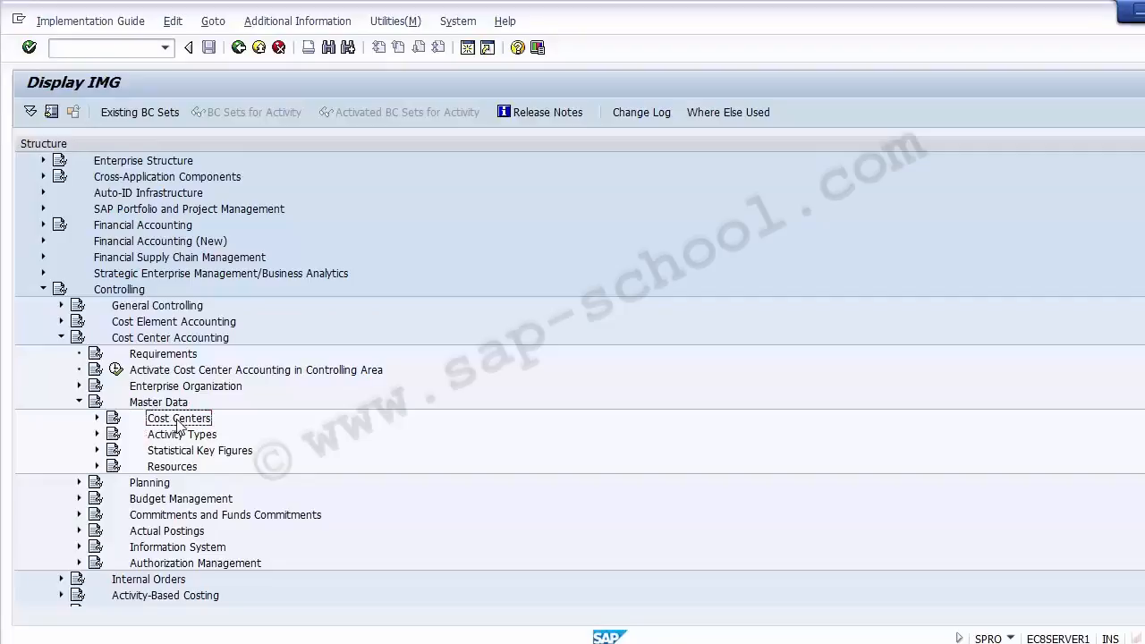
{"action": "left_click", "coordinate": [97, 419]}
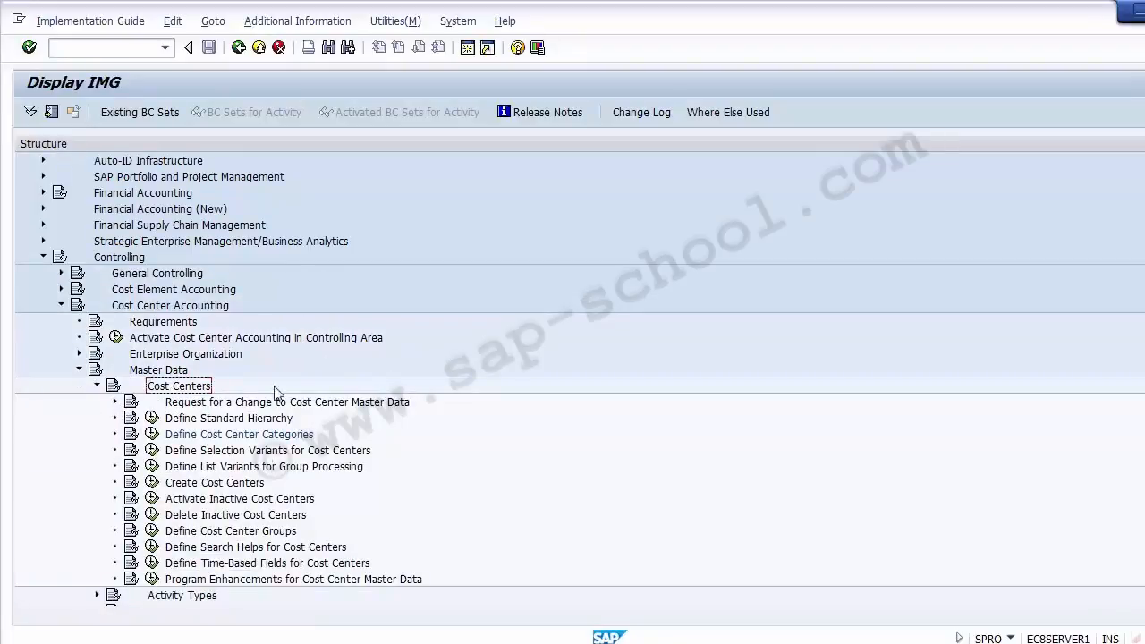
{"action": "left_click", "coordinate": [249, 483]}
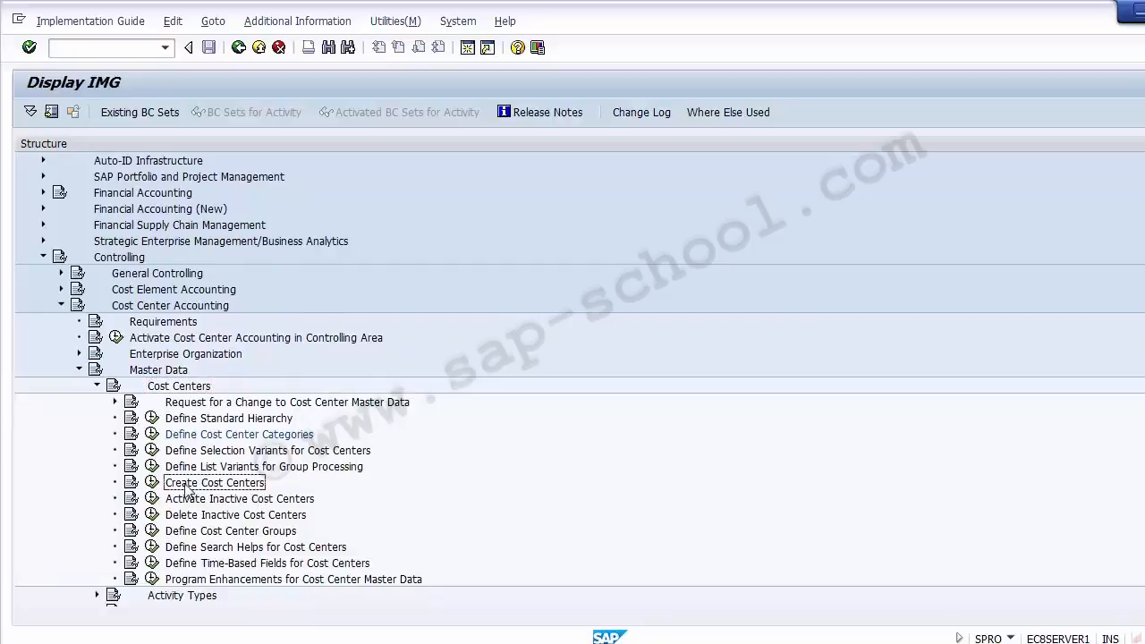
{"action": "left_click", "coordinate": [152, 483]}
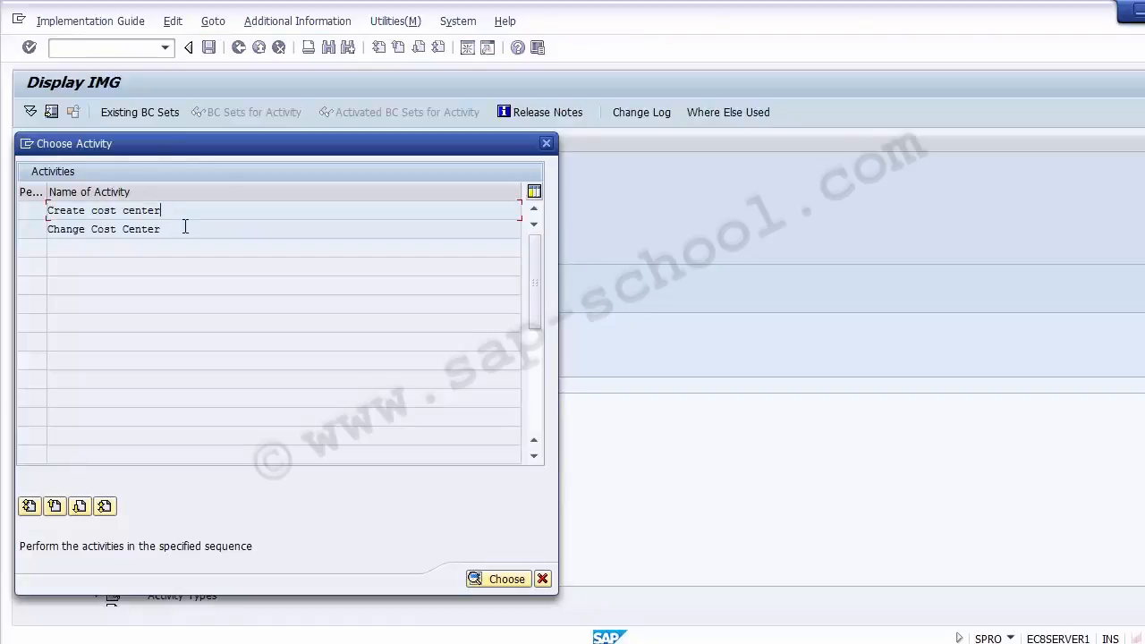
{"action": "left_click", "coordinate": [117, 211]}
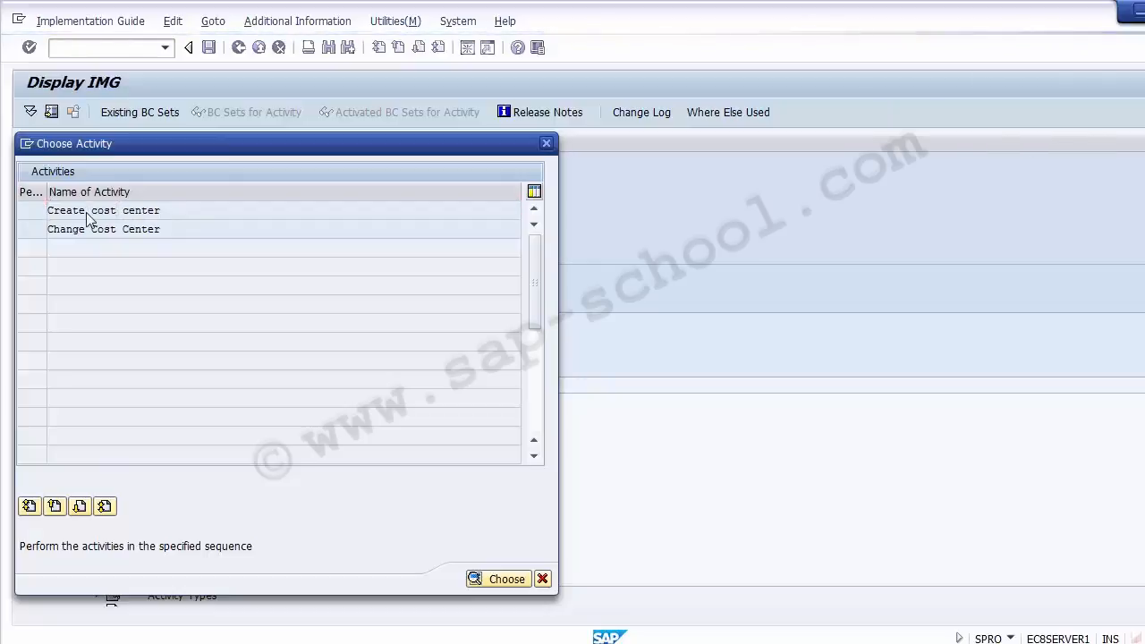
{"action": "double_click", "coordinate": [86, 213]}
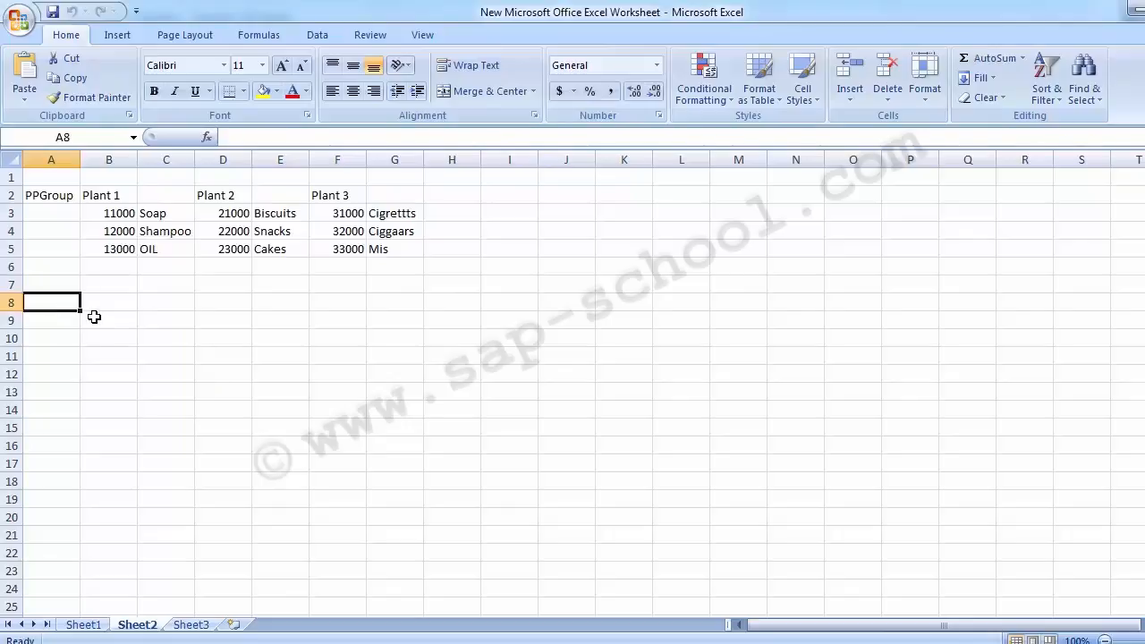
{"action": "key", "text": "Right"}
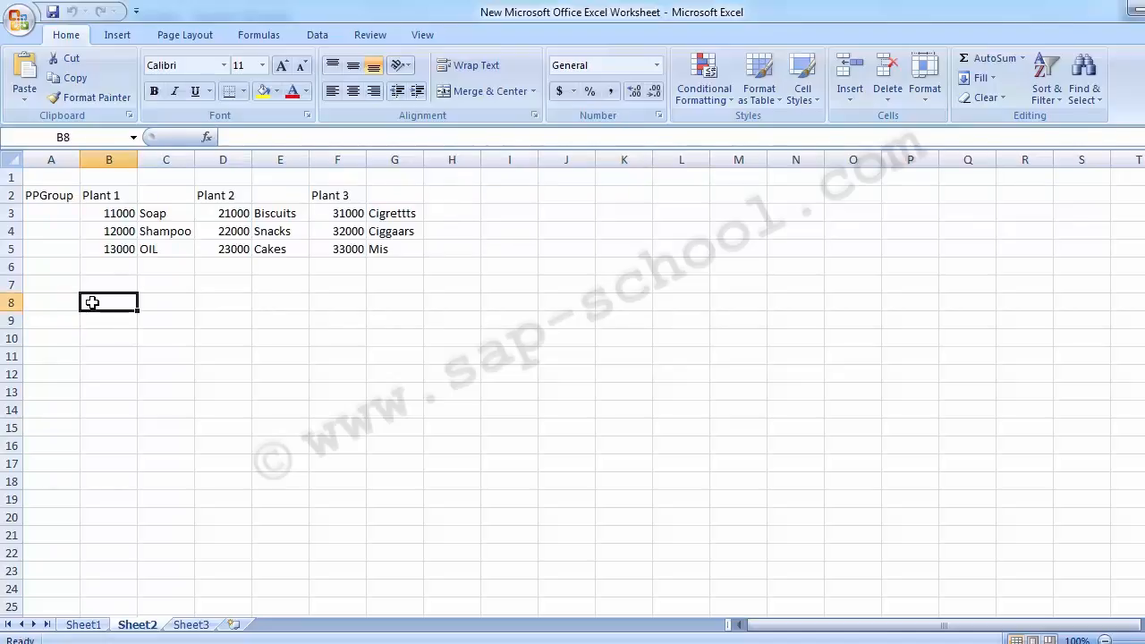
{"action": "type", "text": "Pl"}
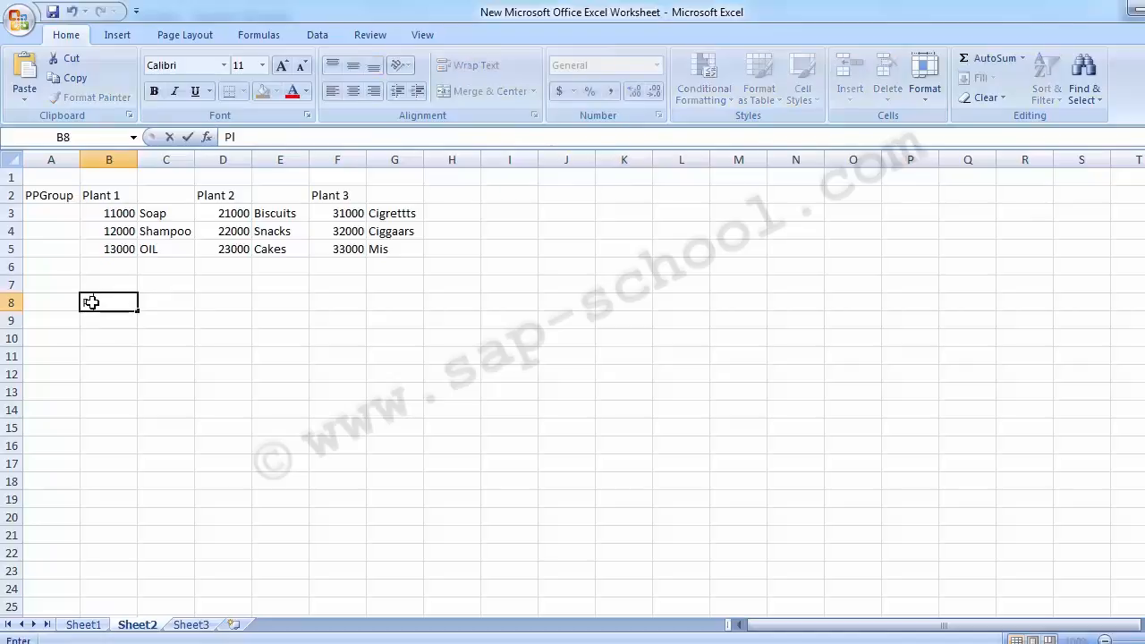
{"action": "key", "text": "Up"}
{"action": "key", "text": "Down"}
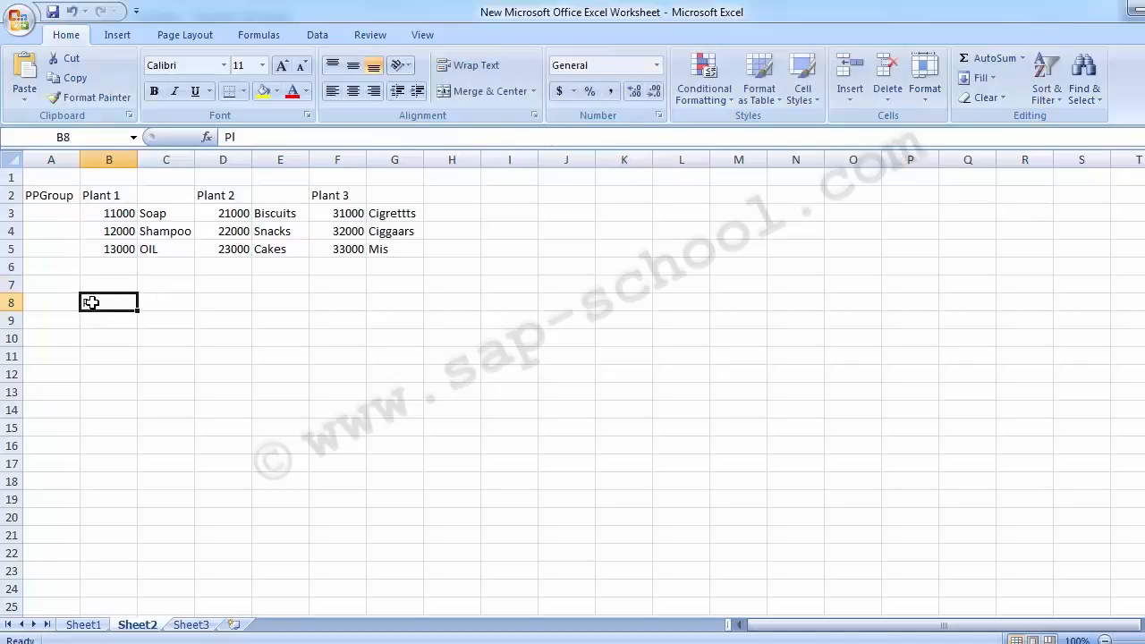
{"action": "key", "text": "Delete"}
{"action": "key", "text": "Up"}
{"action": "key", "text": "Up"}
{"action": "key", "text": "Up"}
{"action": "key", "text": "Up"}
{"action": "key", "text": "Up"}
{"action": "key", "text": "Up"}
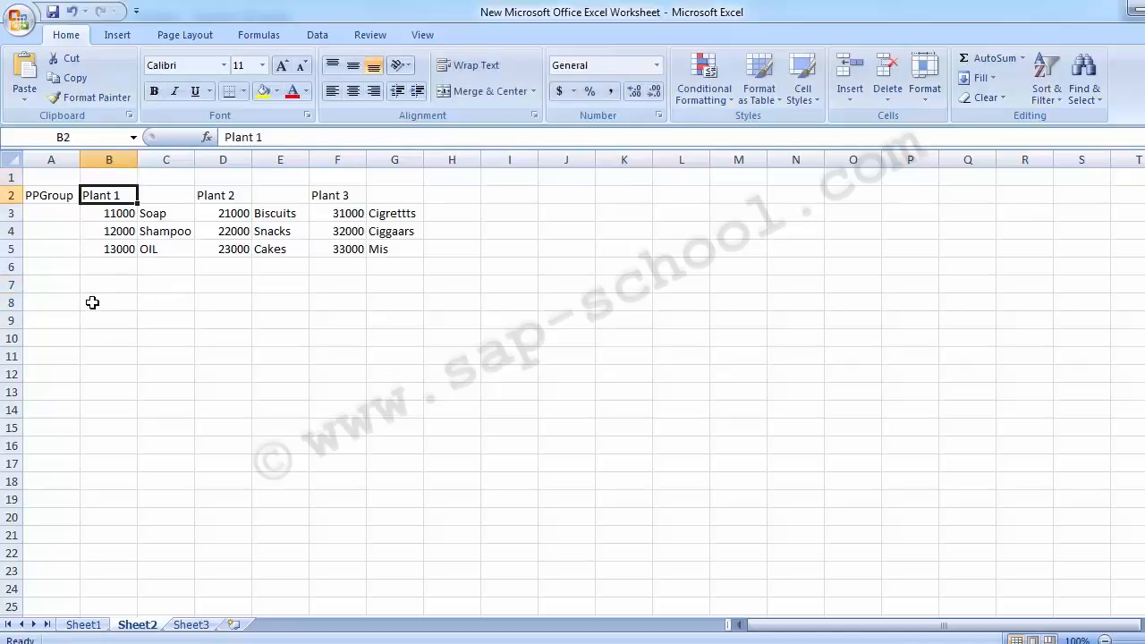
{"action": "key", "text": "Down"}
{"action": "key", "text": "Down"}
{"action": "key", "text": "Down"}
{"action": "key", "text": "Down"}
{"action": "key", "text": "Down"}
{"action": "key", "text": "Down"}
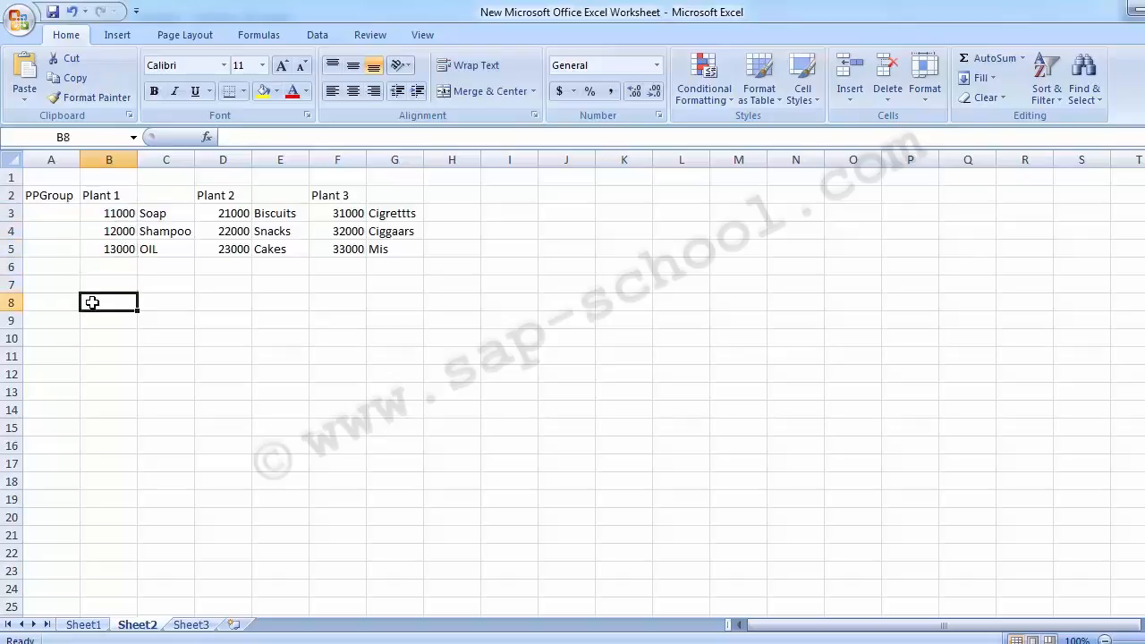
Enter the heading Plant 1 in cell B8 of Sheet2 and begin another plant heading in D8
{"action": "type", "text": "P"}
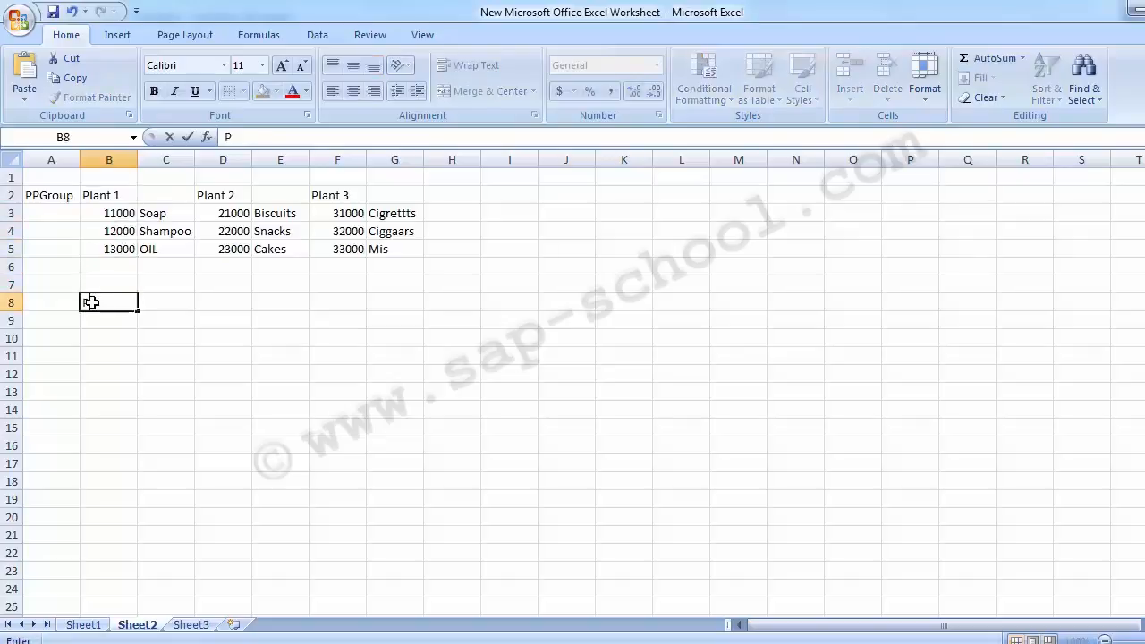
{"action": "type", "text": "lant 1"}
{"action": "key", "text": "Right"}
{"action": "key", "text": "Right"}
{"action": "type", "text": "Pla"}
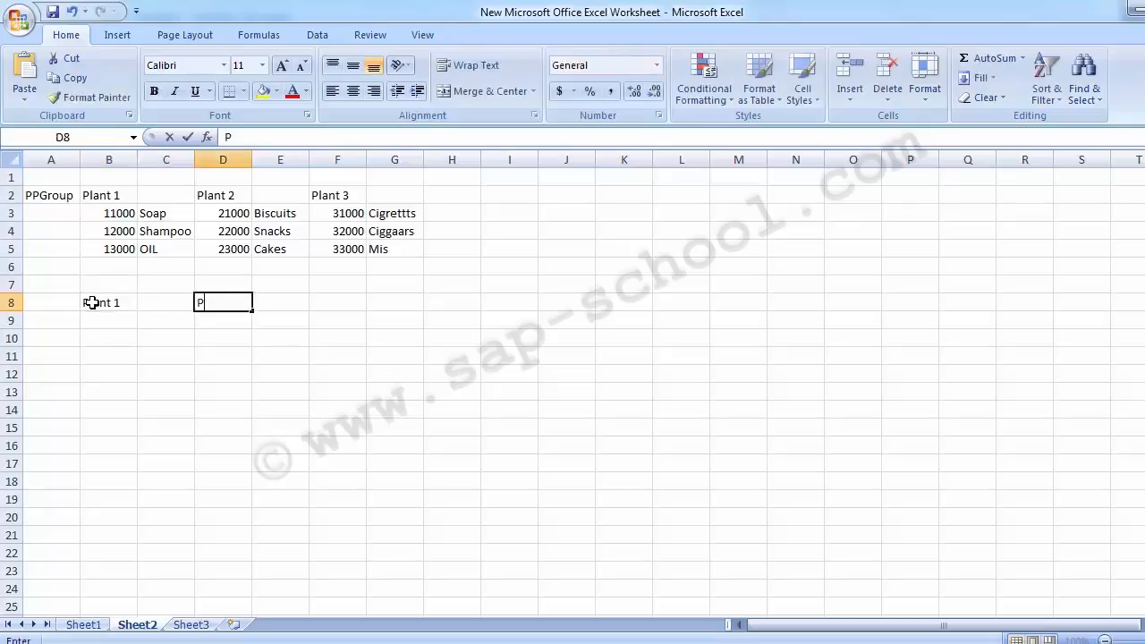
{"action": "key", "text": "BackSpace"}
{"action": "key", "text": "BackSpace"}
{"action": "key", "text": "BackSpace"}
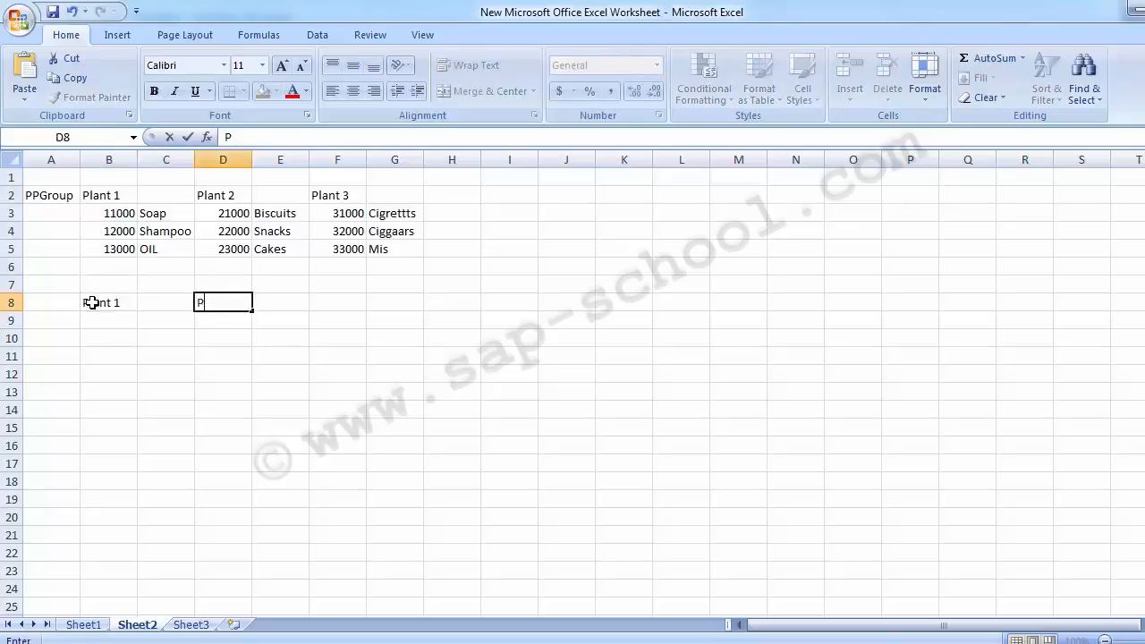
Copy the Plant 1, Plant 2 and Plant 3 headings from B2:F2 into row 8, starting at B8
{"action": "key", "text": "Up"}
{"action": "key", "text": "Up"}
{"action": "key", "text": "Up"}
{"action": "key", "text": "Up"}
{"action": "key", "text": "Up"}
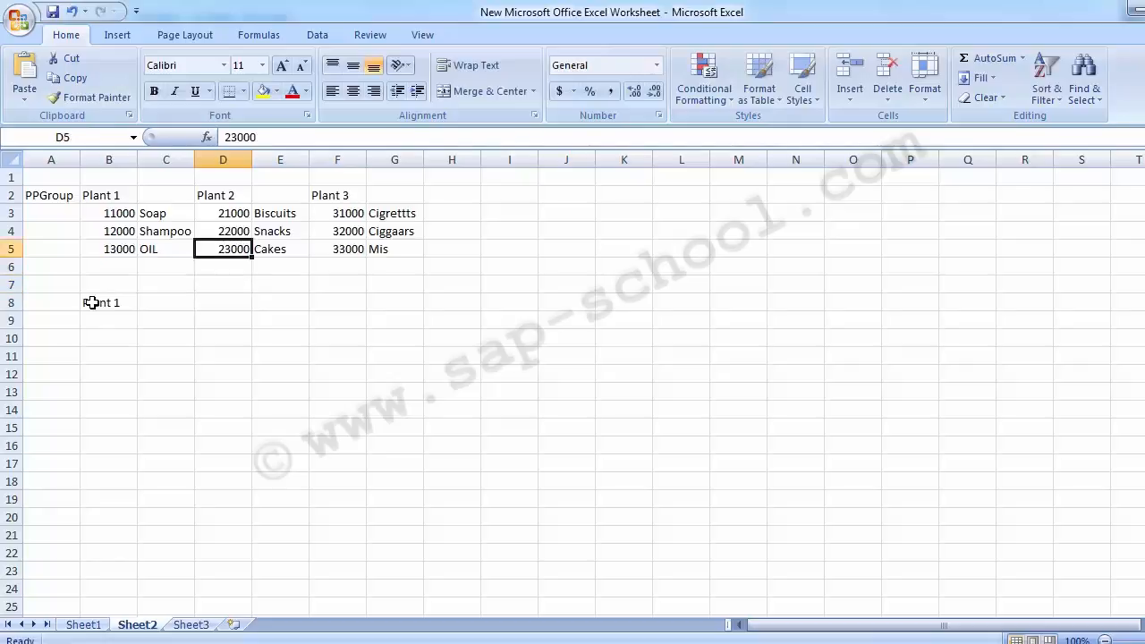
{"action": "key", "text": "Left"}
{"action": "key", "text": "Left"}
{"action": "key", "text": "shift+Right"}
{"action": "key", "text": "shift+Right"}
{"action": "key", "text": "shift+Right"}
{"action": "key", "text": "shift+Right"}
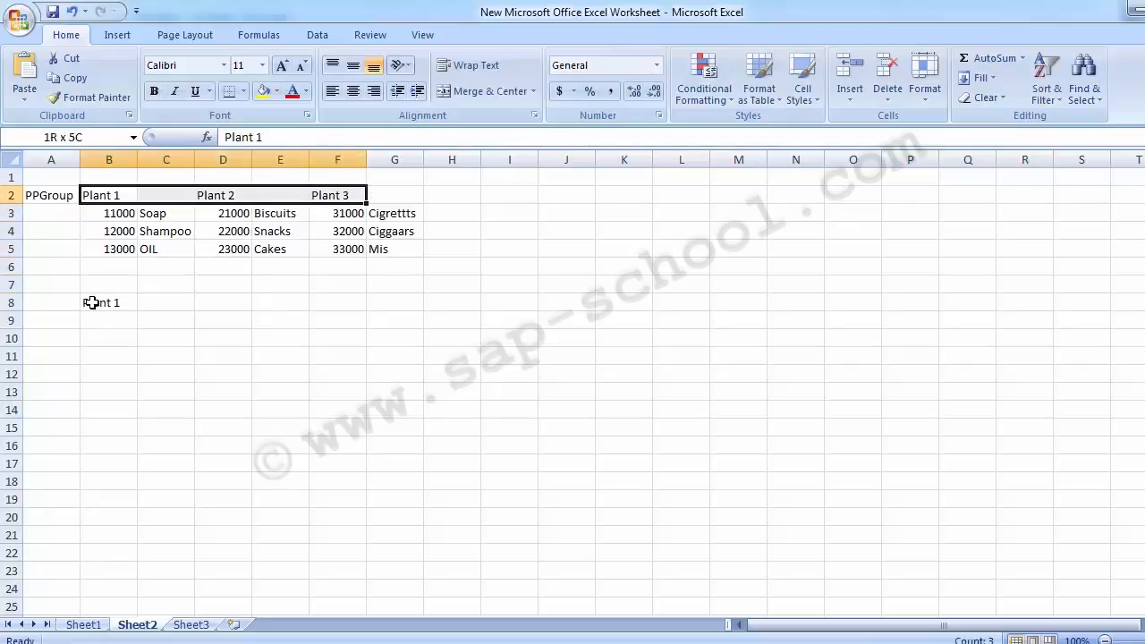
{"action": "key", "text": "ctrl+c"}
{"action": "key", "text": "Down"}
{"action": "key", "text": "Down"}
{"action": "key", "text": "Down"}
{"action": "key", "text": "Down"}
{"action": "key", "text": "Down"}
{"action": "key", "text": "Down"}
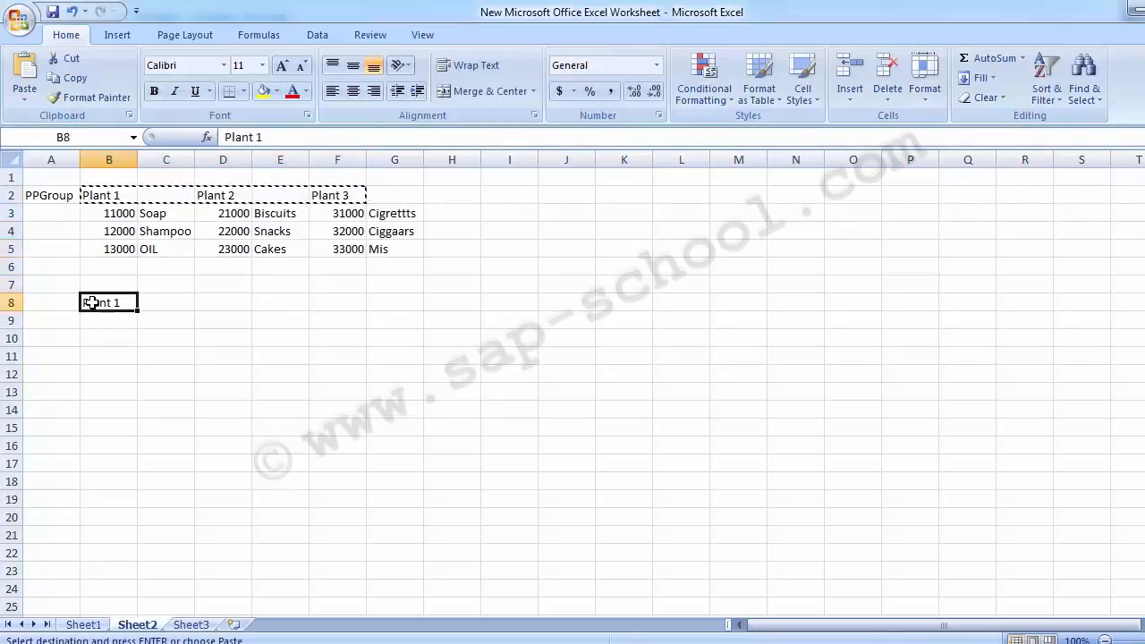
{"action": "key", "text": "Return"}
Enter Product A in cell A9 and copy it into A10:A12
{"action": "key", "text": "Left"}
{"action": "key", "text": "Down"}
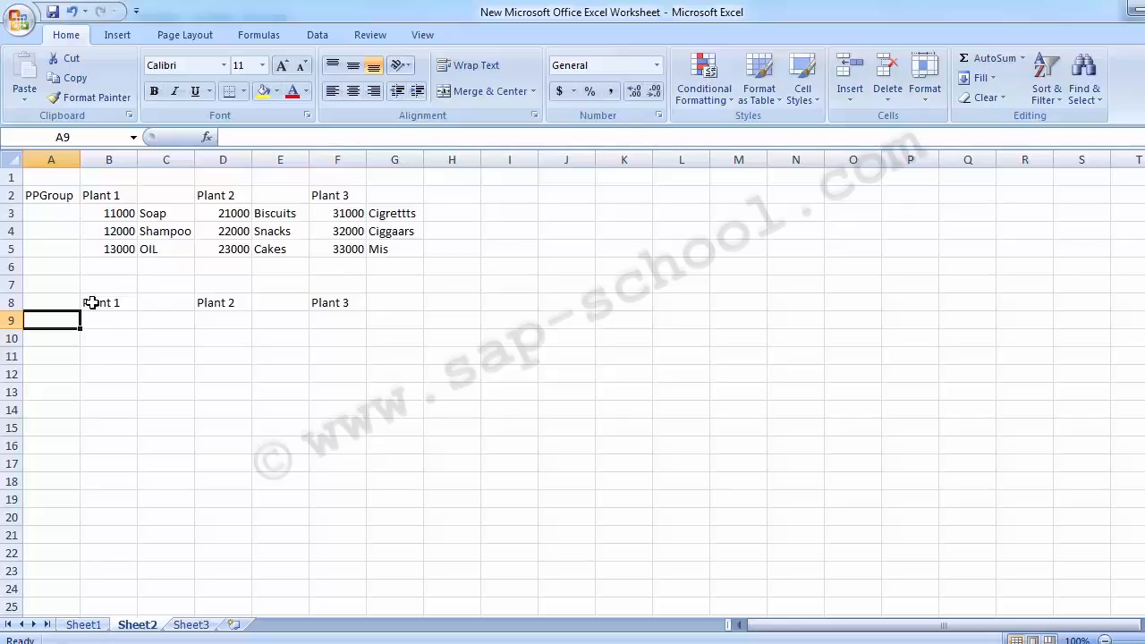
{"action": "type", "text": "Product"}
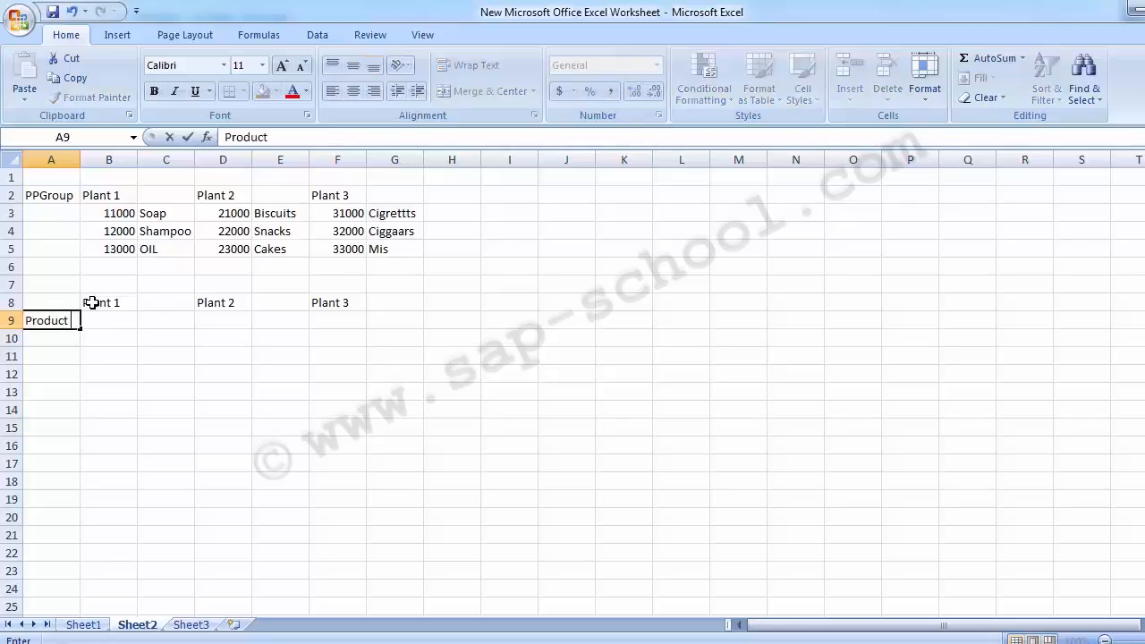
{"action": "type", "text": " A"}
{"action": "key", "text": "Return"}
{"action": "key", "text": "Up"}
{"action": "key", "text": "ctrl+c"}
{"action": "key", "text": "Down"}
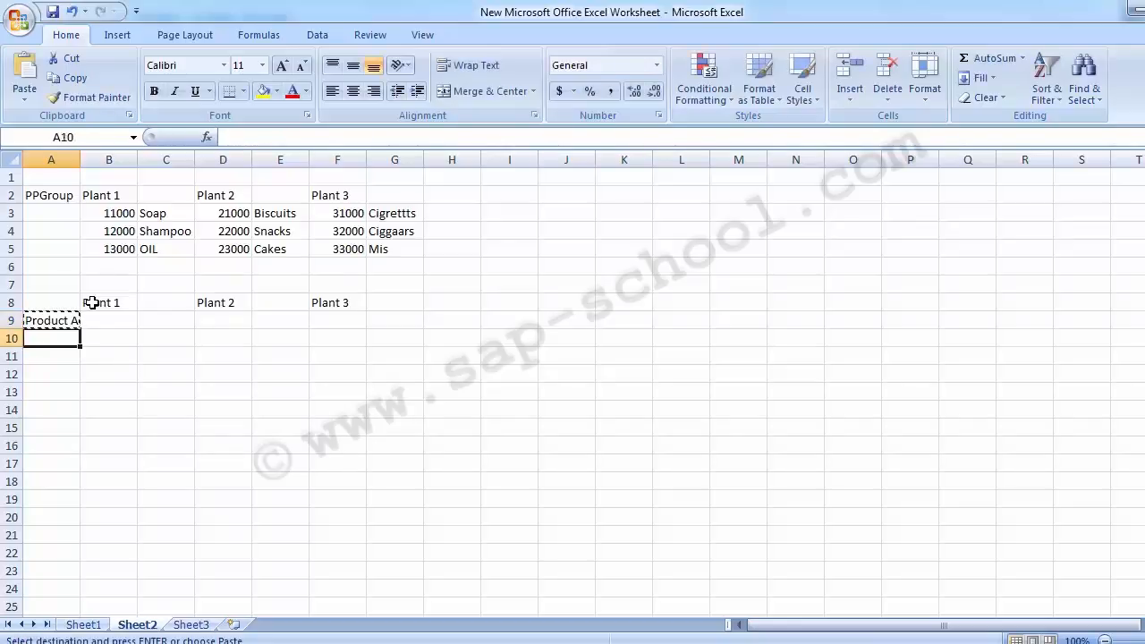
{"action": "key", "text": "shift+Down"}
{"action": "key", "text": "shift+Down"}
{"action": "key", "text": "Return"}
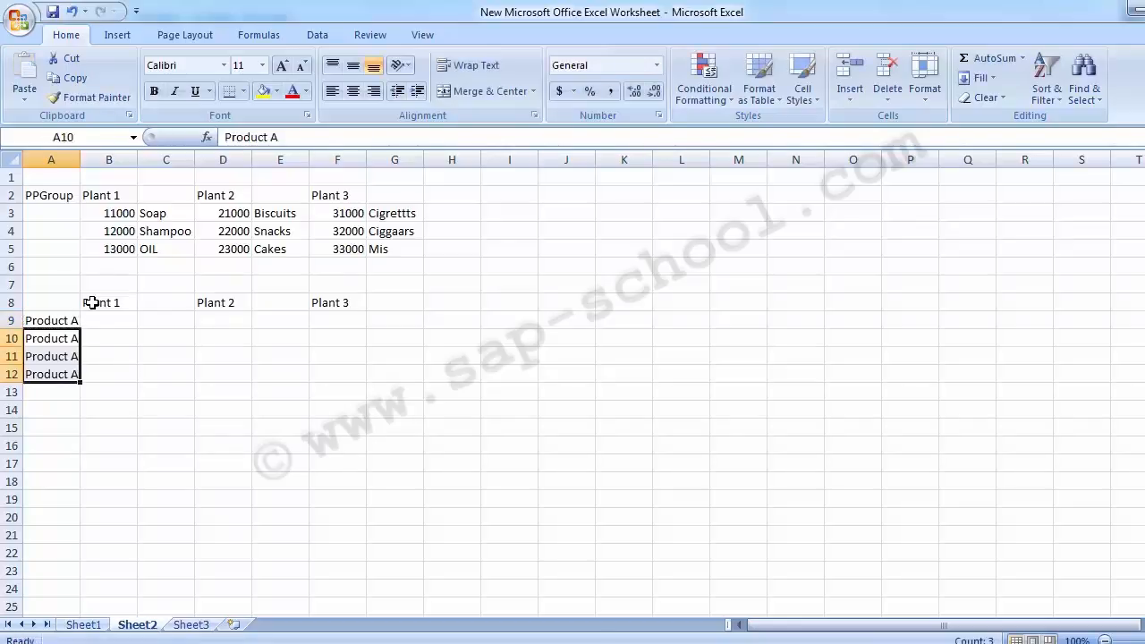
Change the label in cell A10 to Product B and the label in A11 to Product C
{"action": "key", "text": "F2"}
{"action": "key", "text": "BackSpace"}
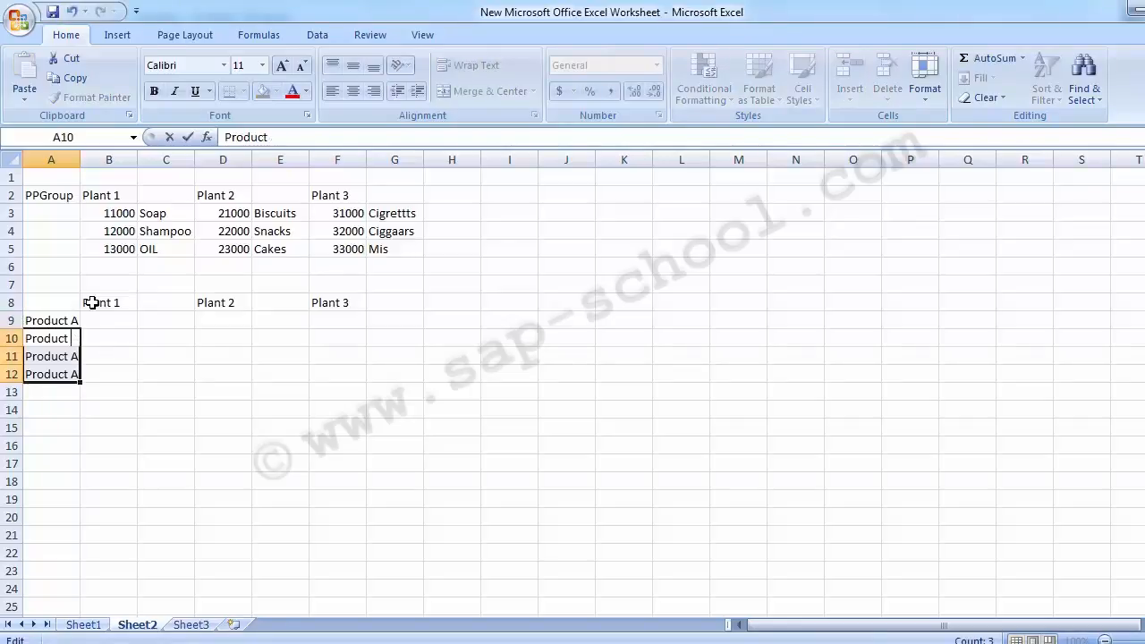
{"action": "type", "text": "B"}
{"action": "key", "text": "Return"}
{"action": "key", "text": "F2"}
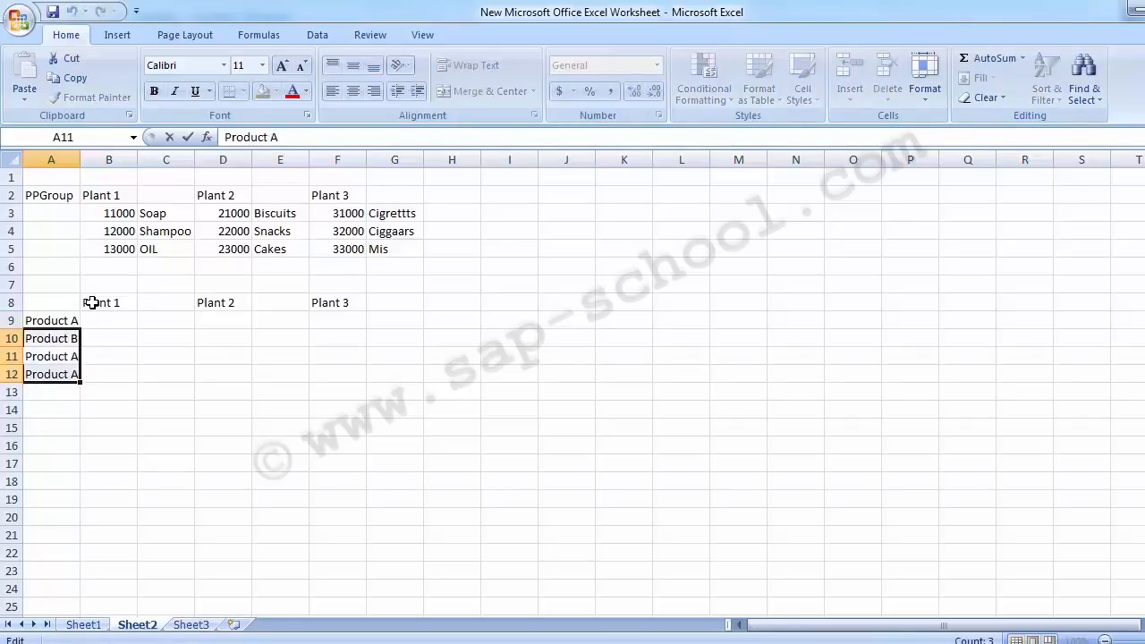
{"action": "key", "text": "BackSpace"}
{"action": "type", "text": "C"}
{"action": "key", "text": "Return"}
Clear the extra product label from cell A12
{"action": "key", "text": "Up"}
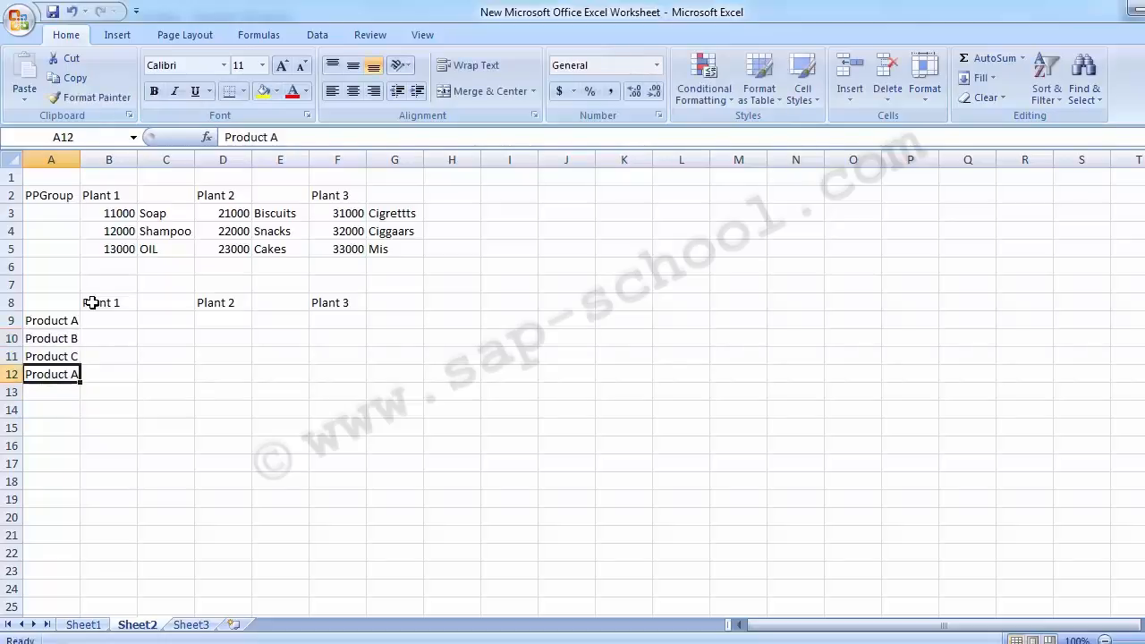
{"action": "key", "text": "Delete"}
{"action": "key", "text": "Right"}
{"action": "key", "text": "Up"}
{"action": "key", "text": "Up"}
{"action": "key", "text": "Up"}
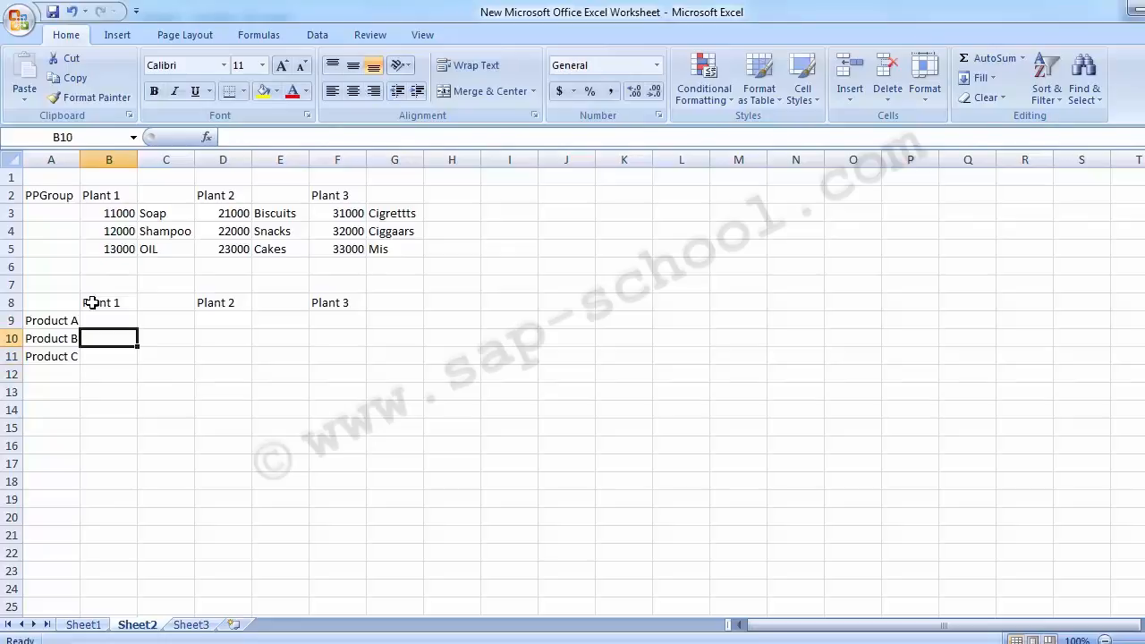
{"action": "left_click", "coordinate": [56, 318]}
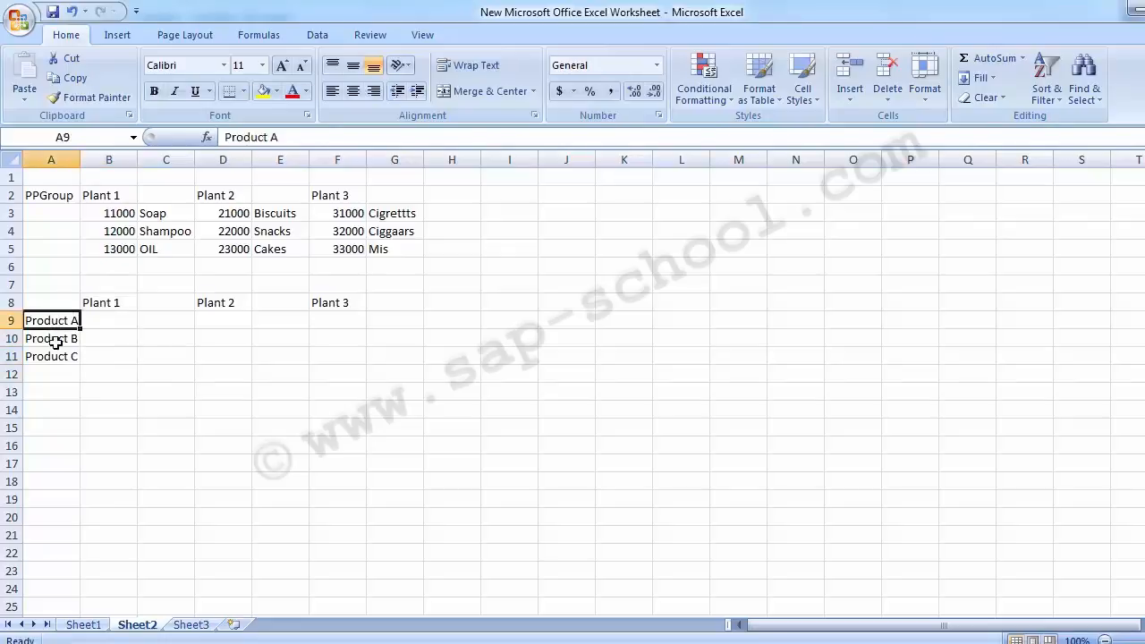
{"action": "left_click", "coordinate": [56, 339]}
{"action": "left_click", "coordinate": [53, 358]}
{"action": "left_click", "coordinate": [52, 338]}
{"action": "left_click", "coordinate": [72, 319]}
{"action": "left_click", "coordinate": [107, 310]}
{"action": "left_click", "coordinate": [106, 320]}
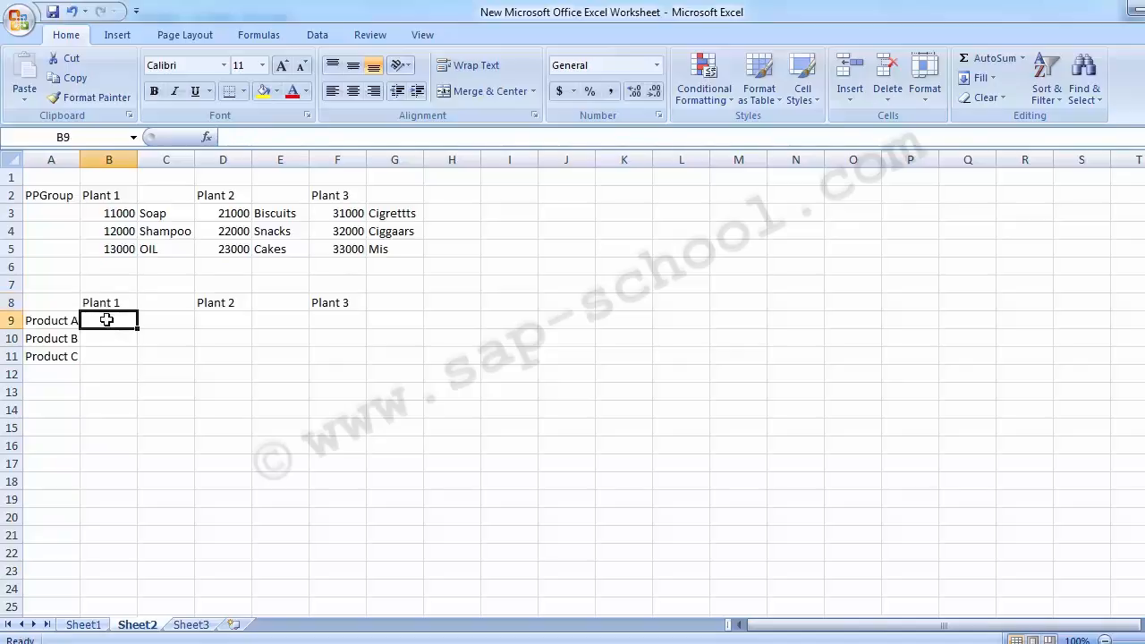
Clear the product labels from A9:A11 and enter Prodction in cell A9
{"action": "left_click_drag", "start_coordinate": [62, 318], "coordinate": [56, 375]}
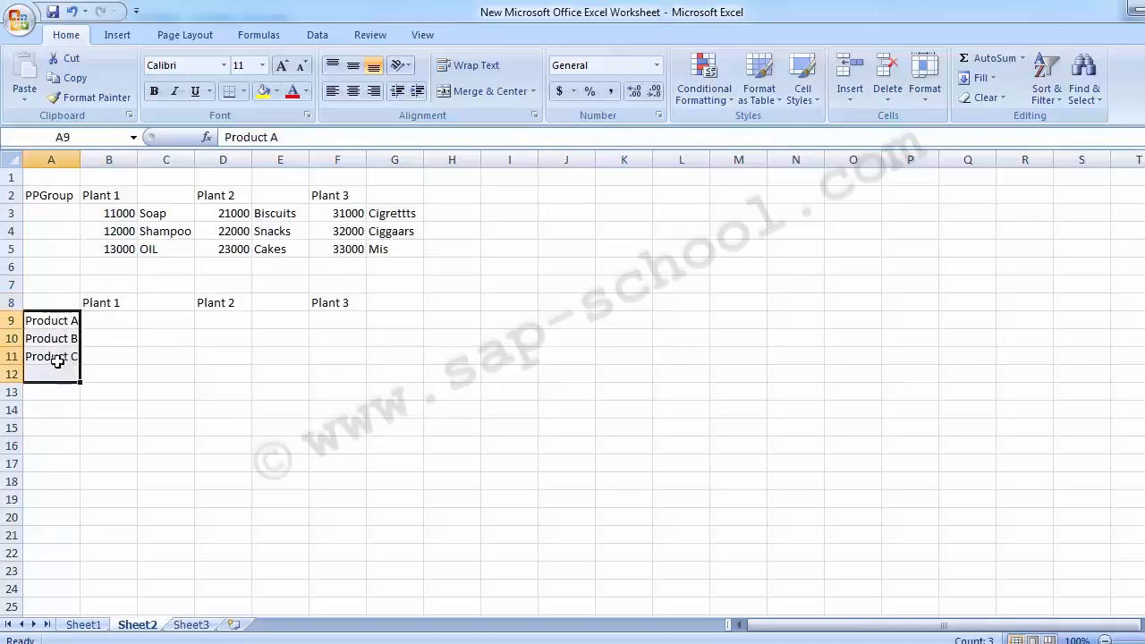
{"action": "left_click_drag", "start_coordinate": [57, 319], "coordinate": [54, 356]}
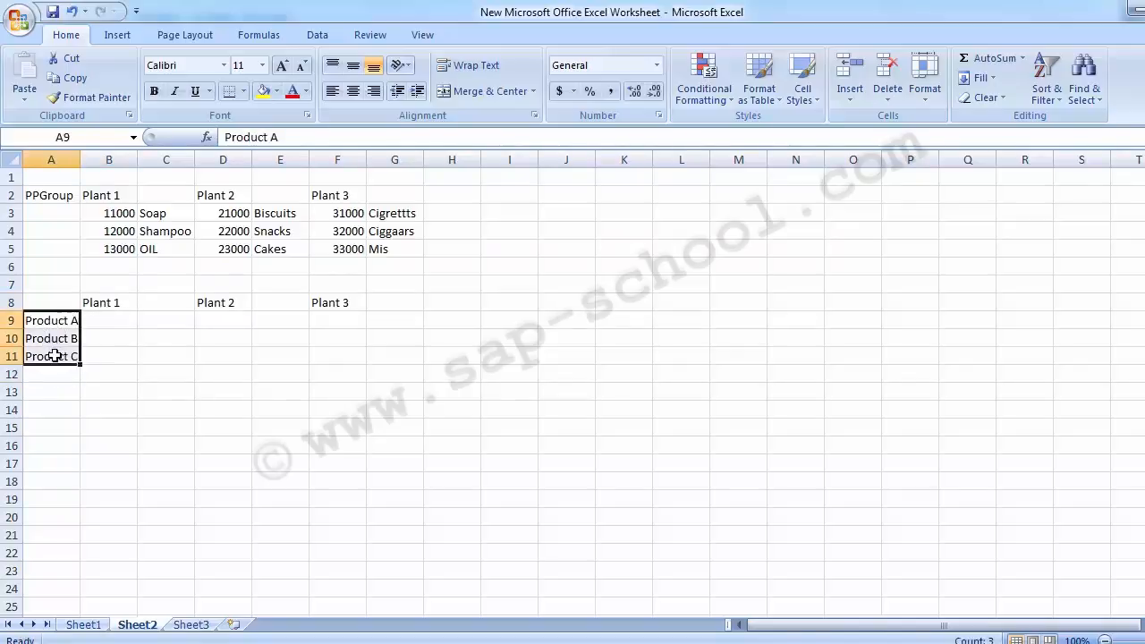
{"action": "key", "text": "Delete"}
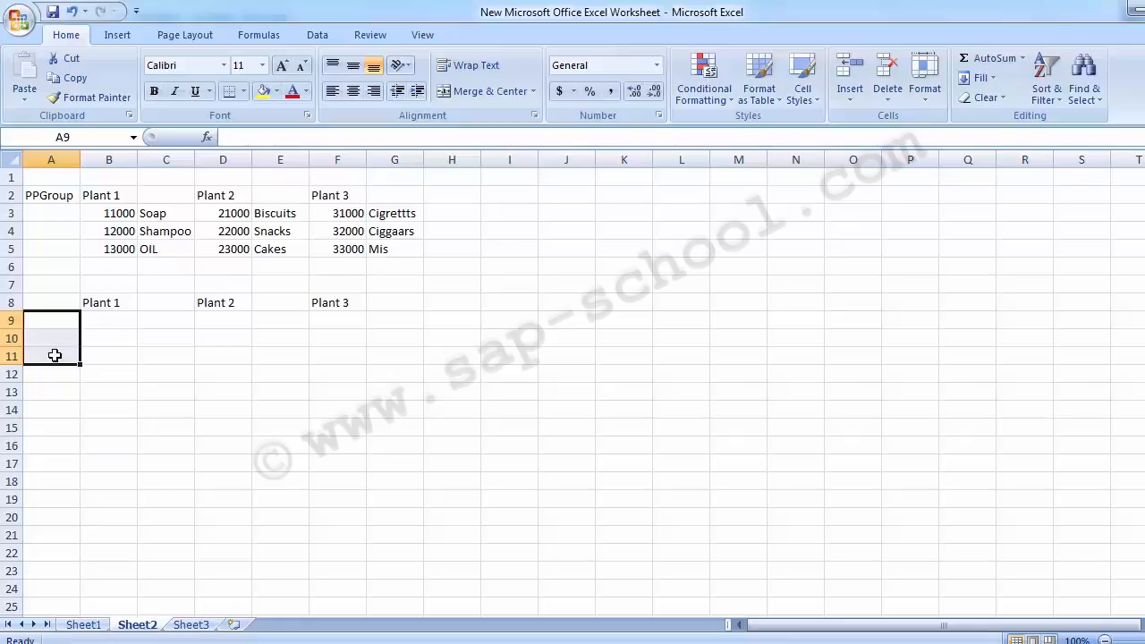
{"action": "type", "text": "Pr"}
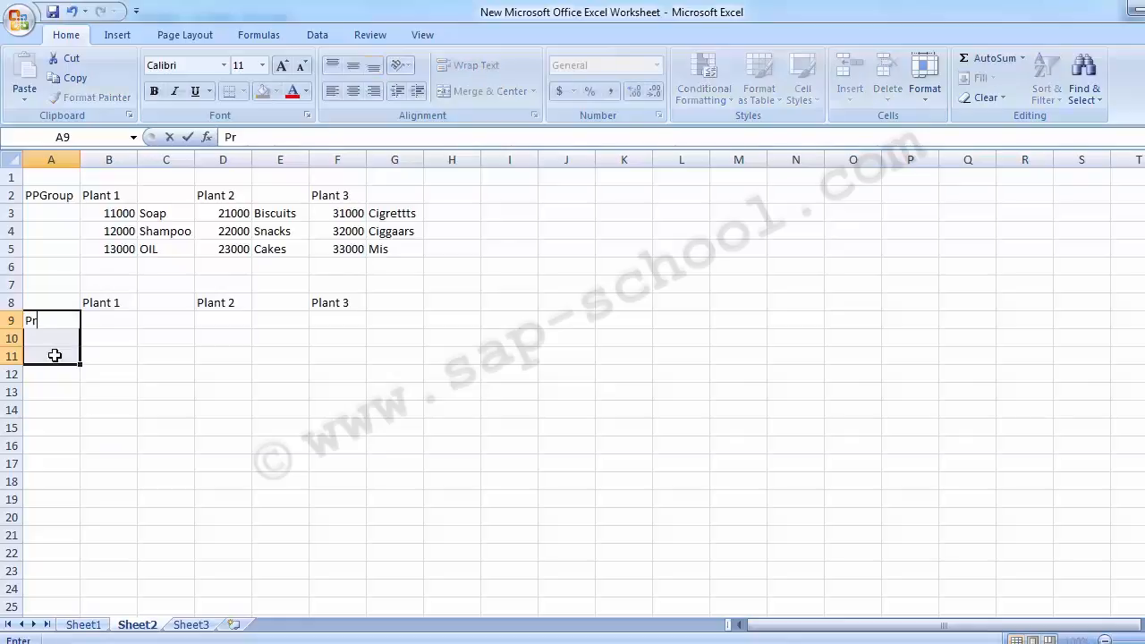
{"action": "type", "text": "odction"}
{"action": "key", "text": "Return"}
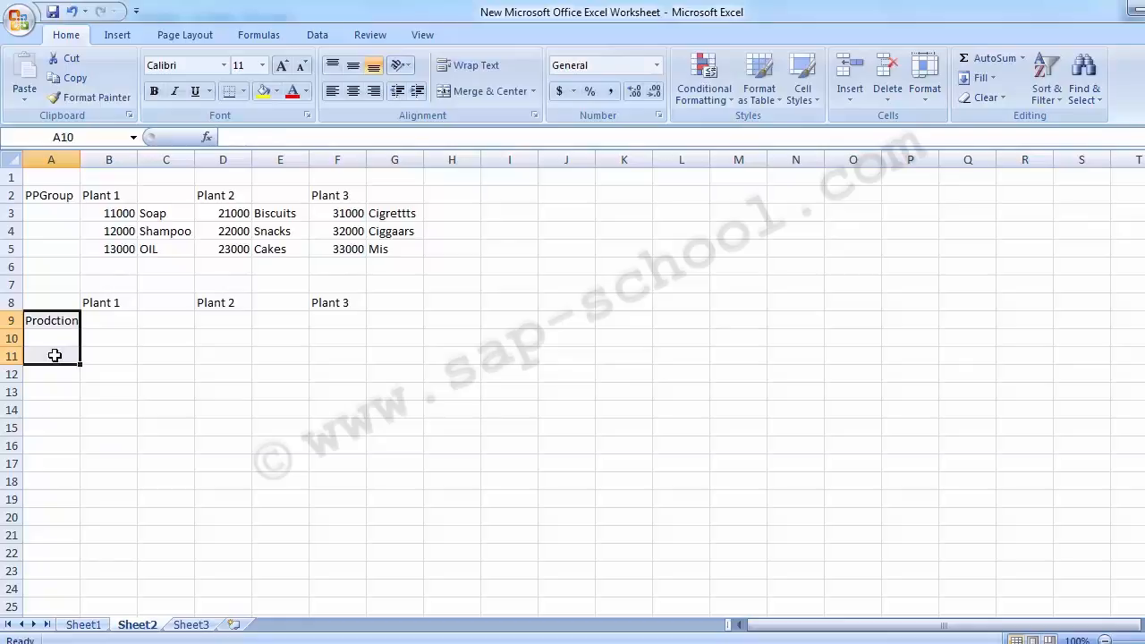
Enter the department labels HR in cell A10 and Selling & Dist. in cell A11
{"action": "key", "text": "Down"}
{"action": "key", "text": "Right"}
{"action": "key", "text": "Left"}
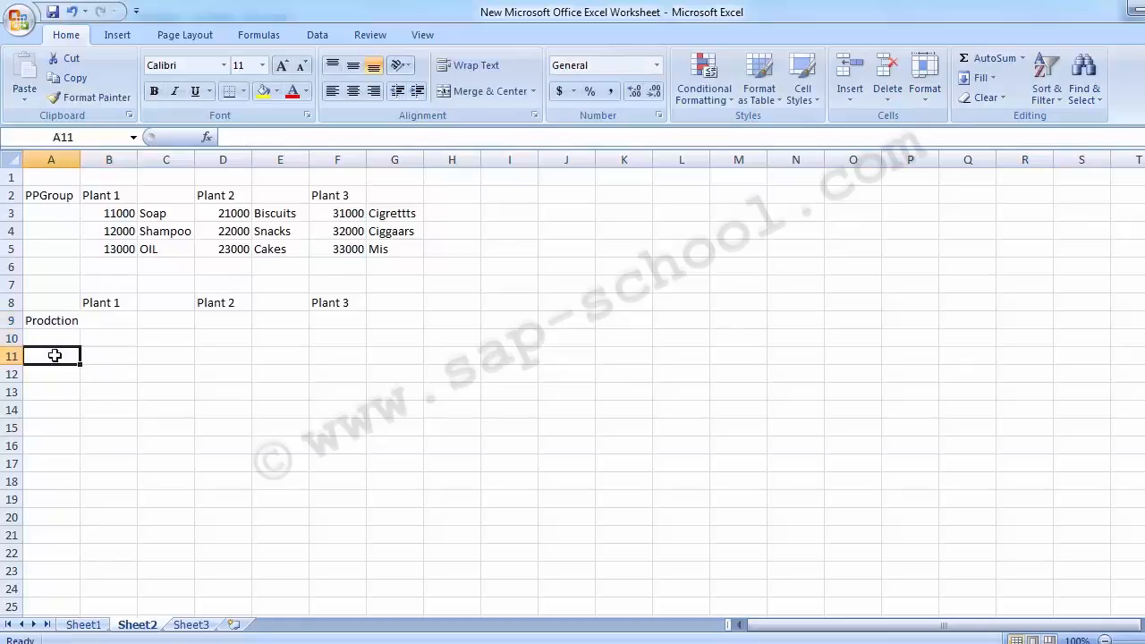
{"action": "key", "text": "Up"}
{"action": "type", "text": "HR"}
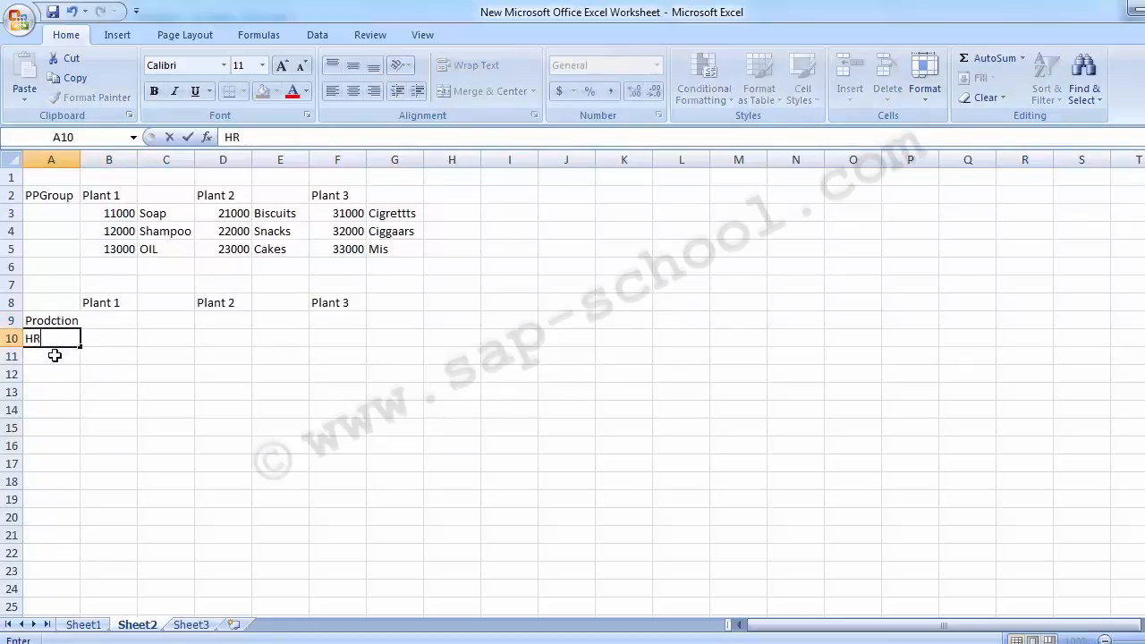
{"action": "key", "text": "Return"}
{"action": "type", "text": "Sel"}
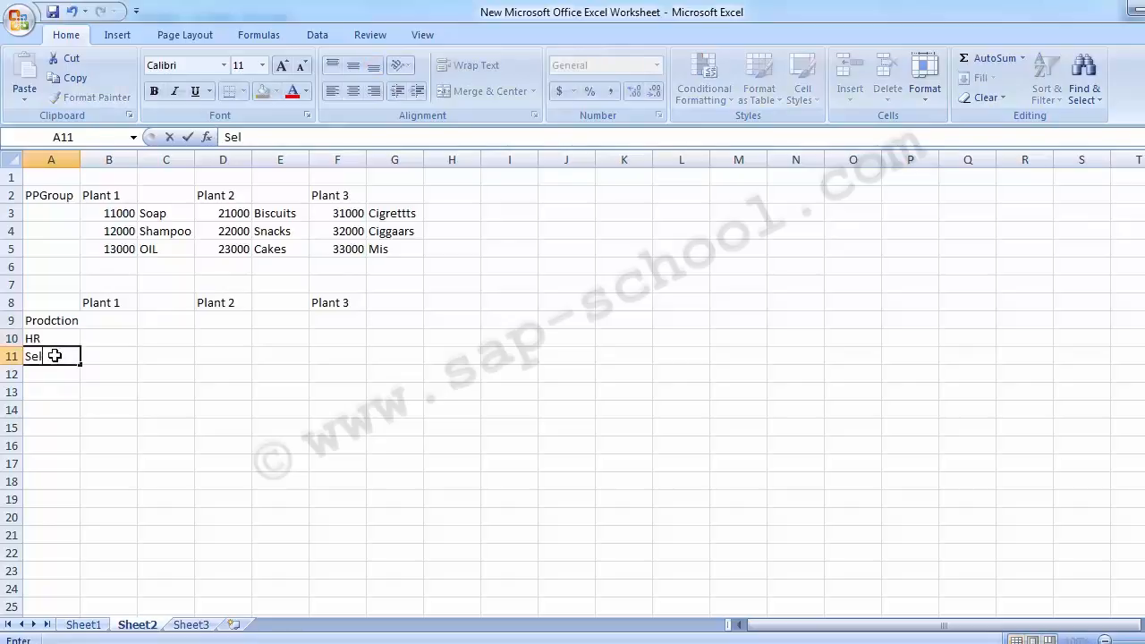
{"action": "type", "text": "ling & Dist"}
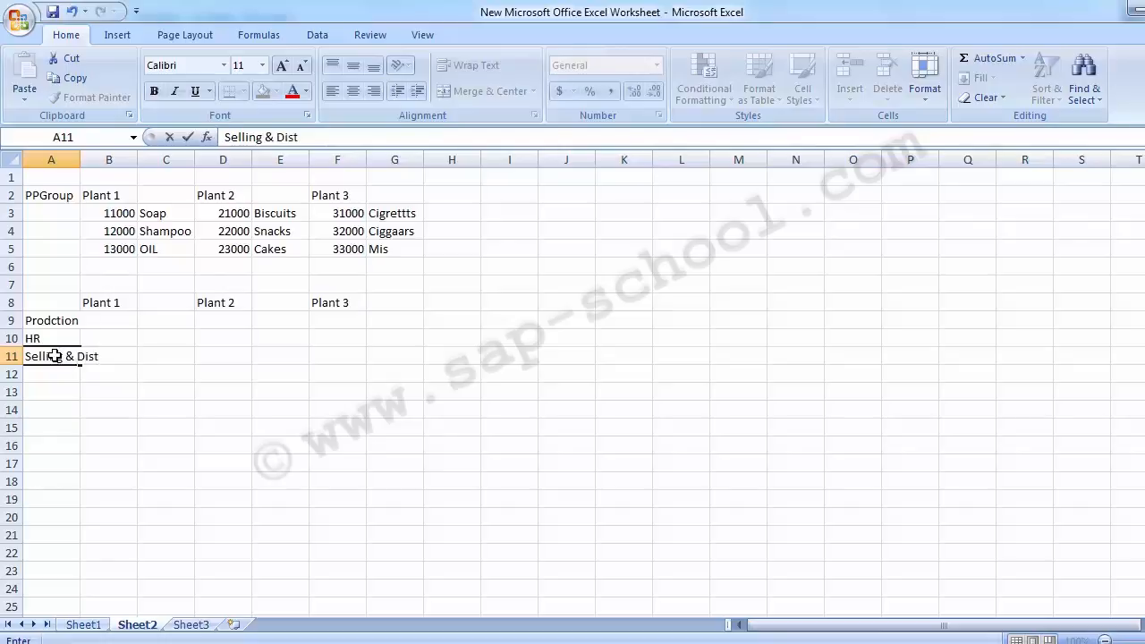
{"action": "type", "text": "."}
{"action": "key", "text": "Return"}
Enter the department labels Admin. in A12, Acconts in A13 and IT in A14
{"action": "type", "text": "Admin."}
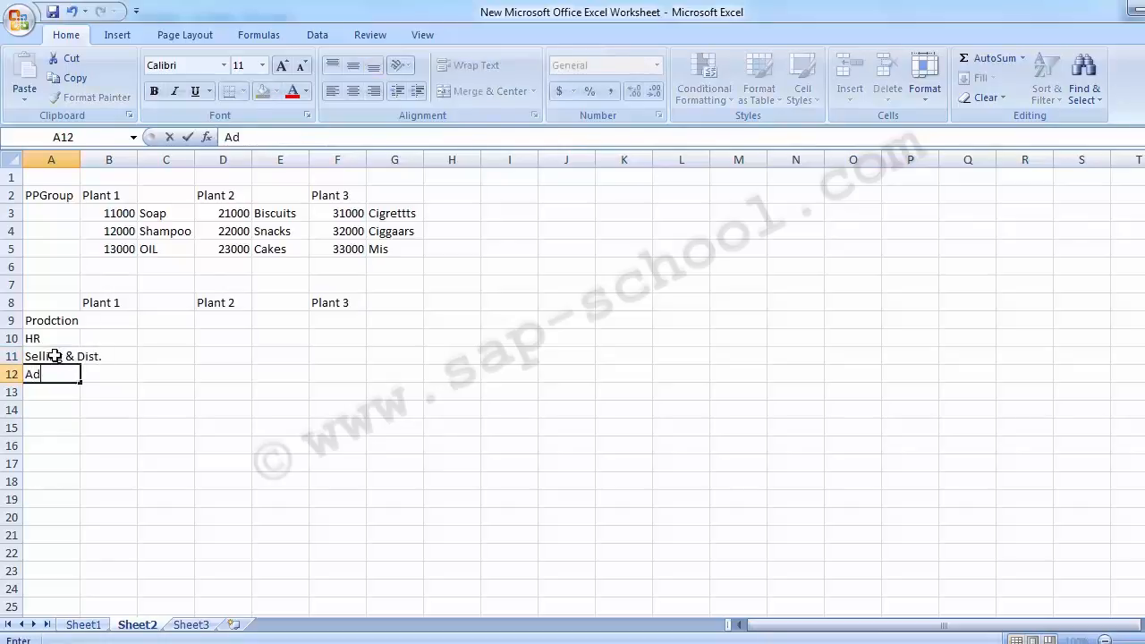
{"action": "key", "text": "Return"}
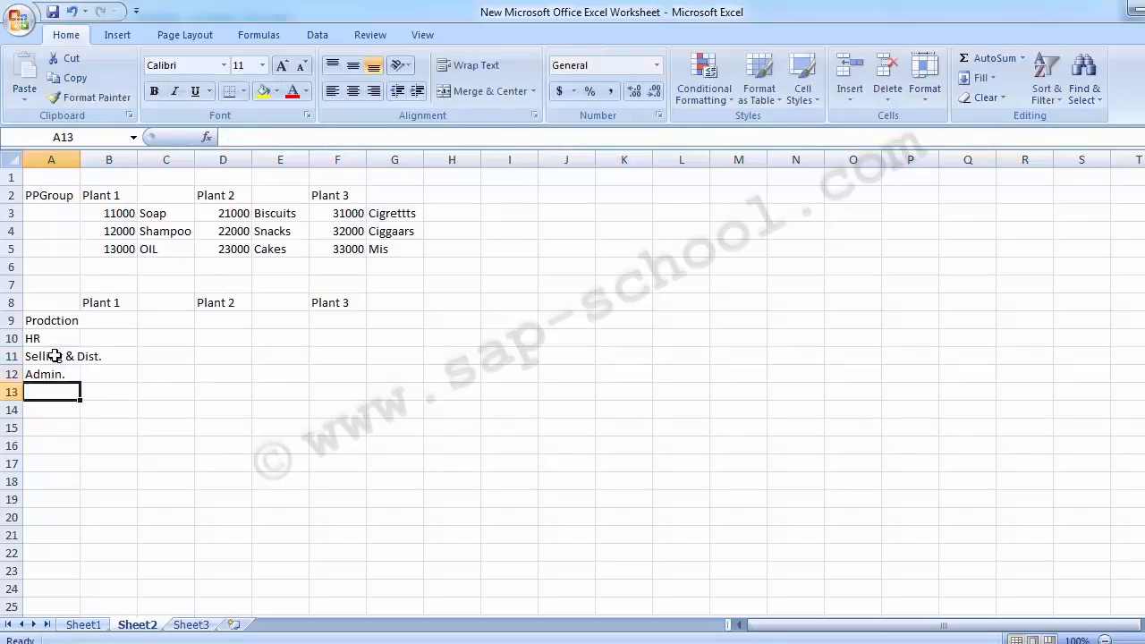
{"action": "type", "text": "Acconts"}
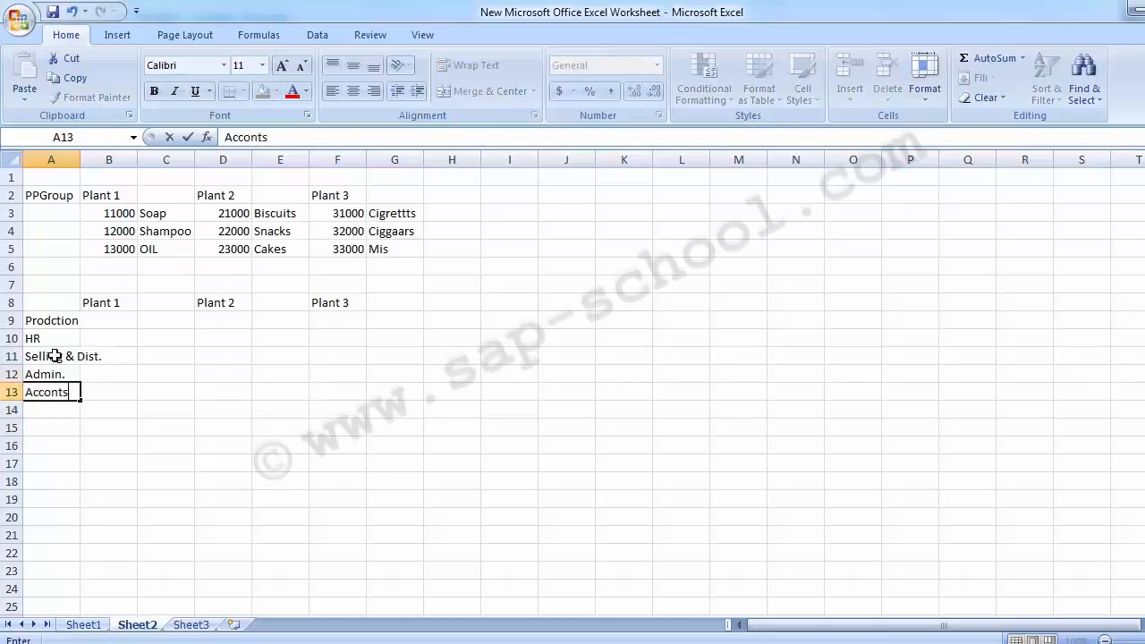
{"action": "key", "text": "Return"}
{"action": "type", "text": "IT"}
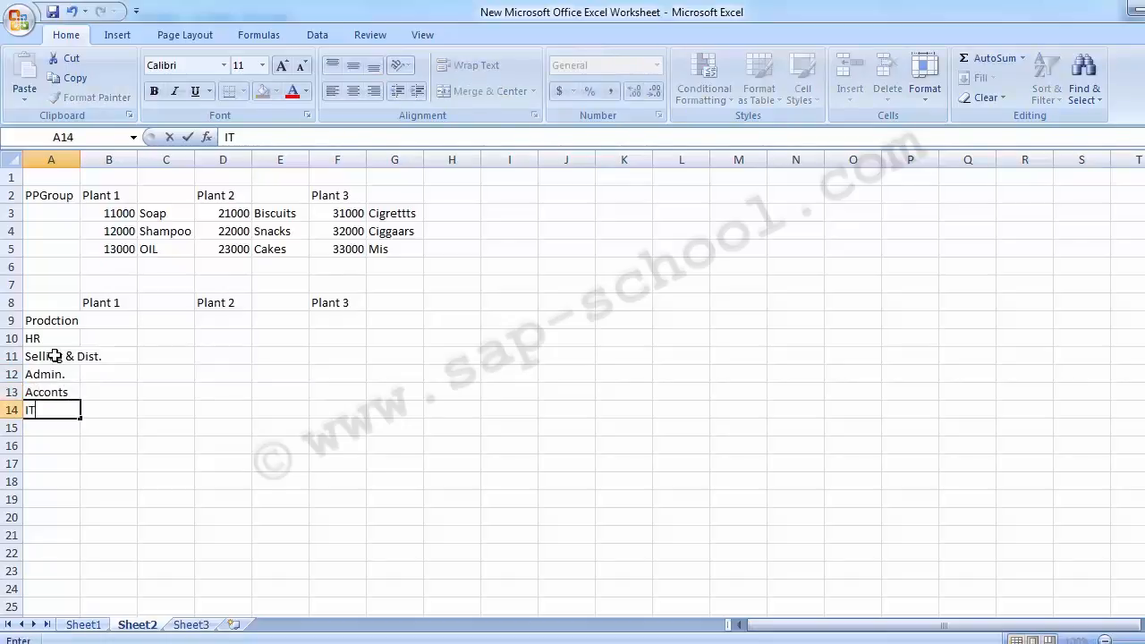
{"action": "key", "text": "Up"}
{"action": "key", "text": "Right"}
{"action": "key", "text": "Up"}
{"action": "key", "text": "Up"}
{"action": "key", "text": "Up"}
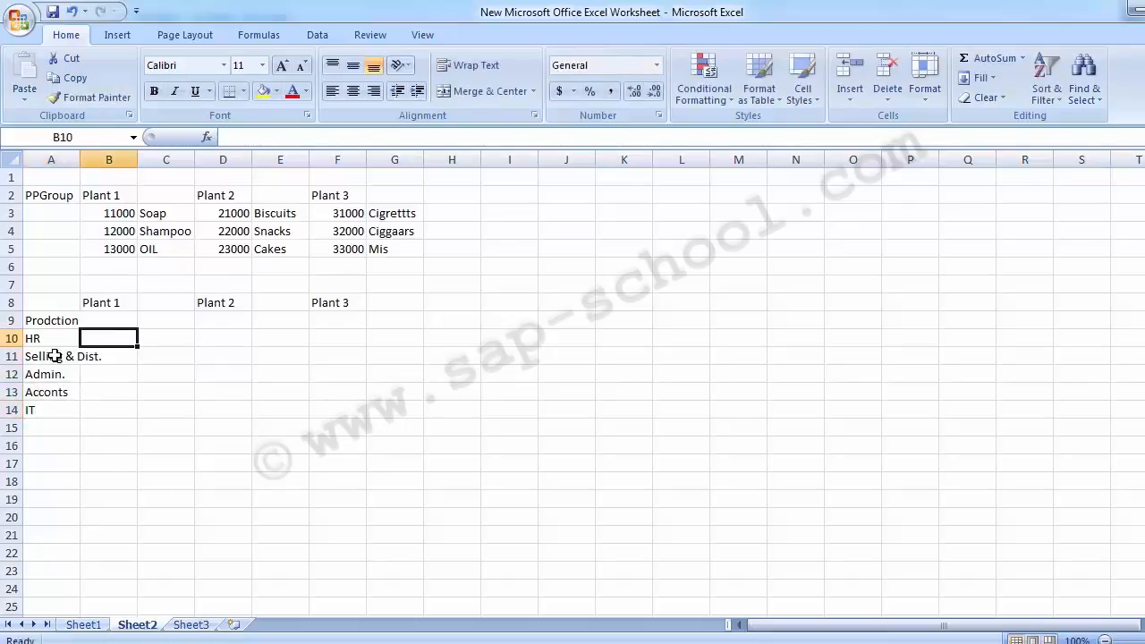
Autofit the width of column A to its longest department label
{"action": "double_click", "coordinate": [79, 157]}
{"action": "left_click_drag", "start_coordinate": [69, 322], "coordinate": [61, 418]}
{"action": "left_click", "coordinate": [134, 322]}
{"action": "left_click", "coordinate": [226, 320]}
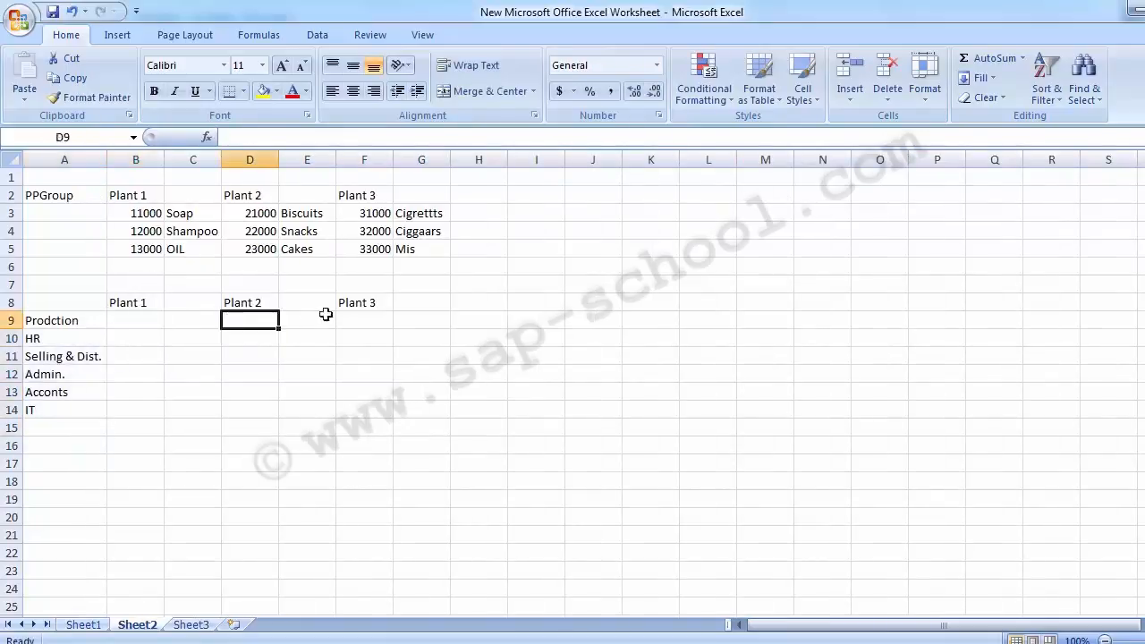
{"action": "left_click", "coordinate": [355, 320]}
Enter 110000 in cell B9 as the Plant 1 number for Prodction
{"action": "left_click", "coordinate": [139, 321]}
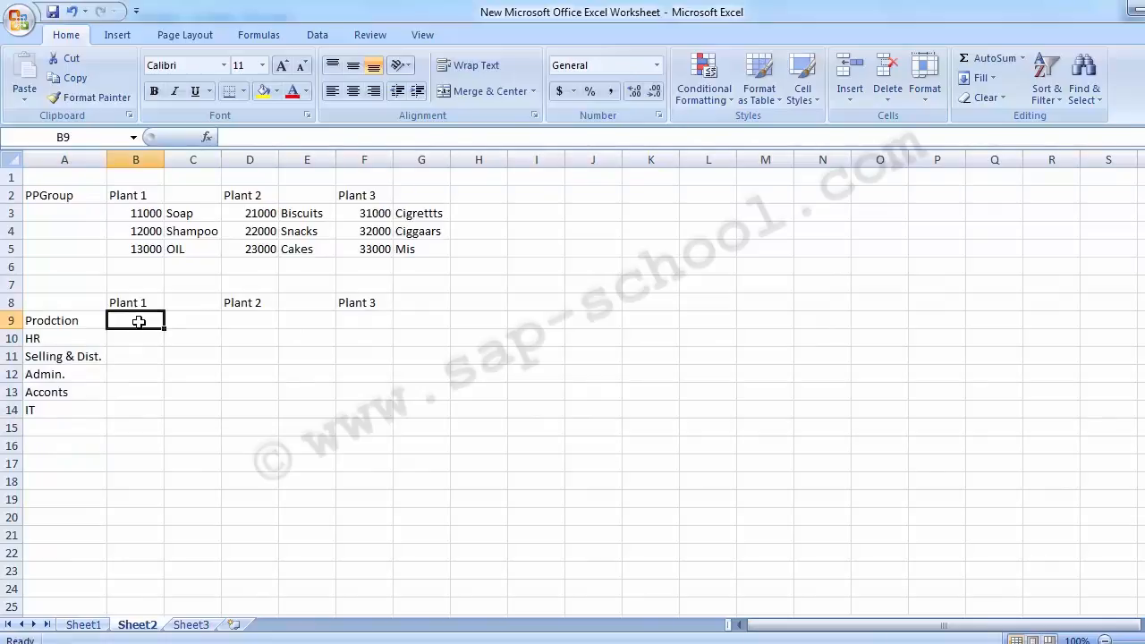
{"action": "type", "text": "1"}
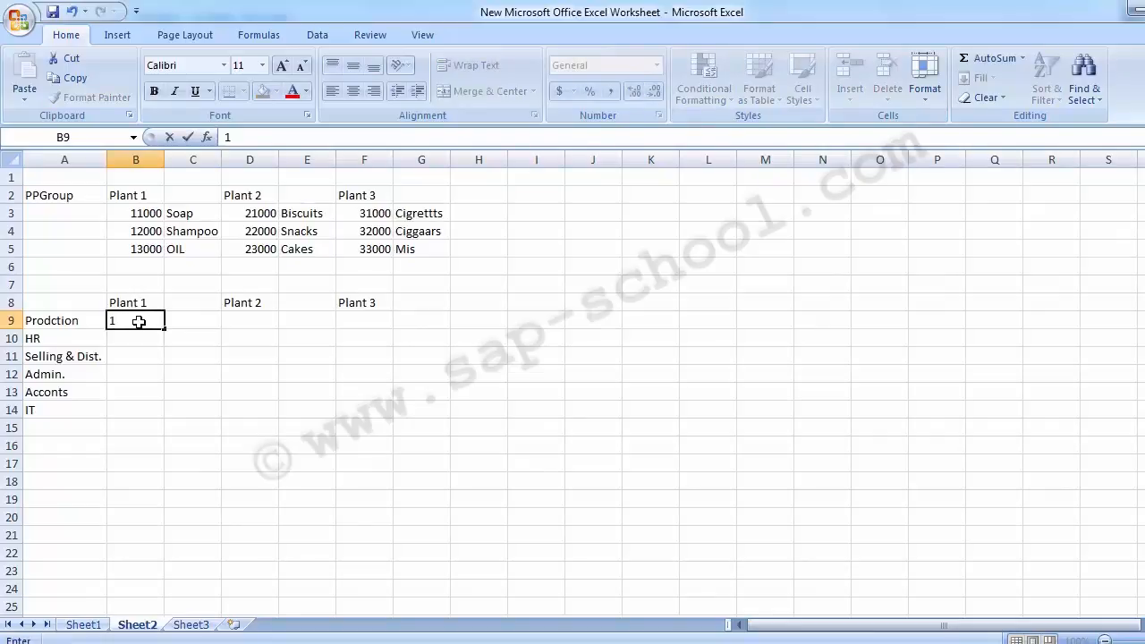
{"action": "type", "text": "10000"}
{"action": "key", "text": "Return"}
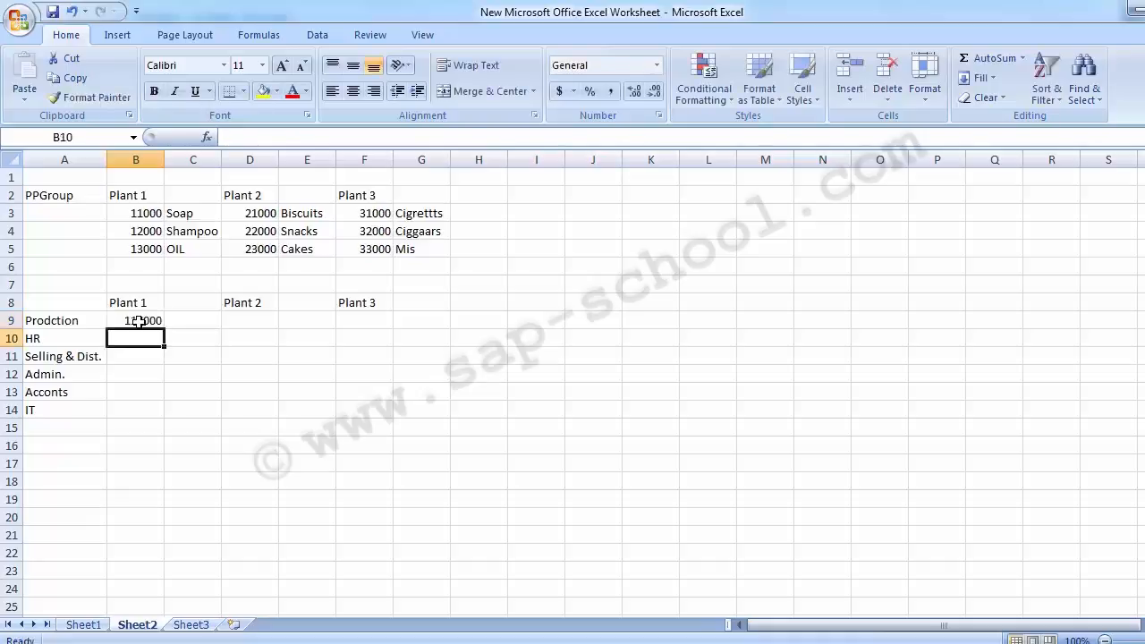
Review the Plant 1 entries in column B between B4 and B9
{"action": "key", "text": "Up"}
{"action": "key", "text": "Up"}
{"action": "key", "text": "Up"}
{"action": "key", "text": "Up"}
{"action": "key", "text": "Up"}
{"action": "key", "text": "Up"}
{"action": "key", "text": "Down"}
{"action": "key", "text": "Down"}
{"action": "key", "text": "Down"}
{"action": "key", "text": "Down"}
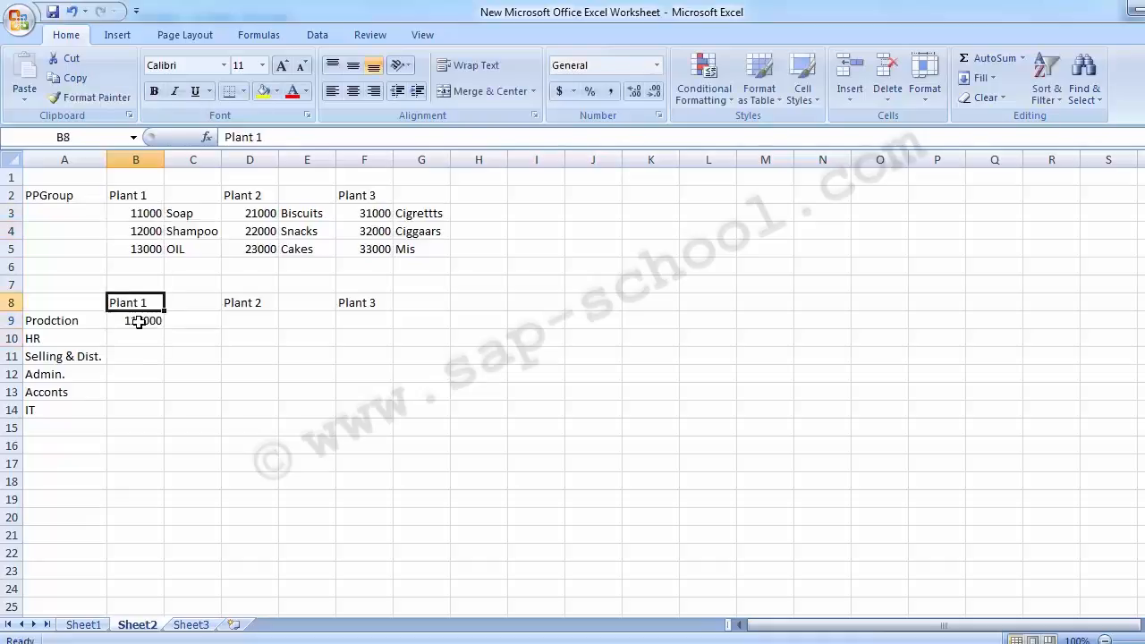
{"action": "key", "text": "Down"}
{"action": "key", "text": "Down"}
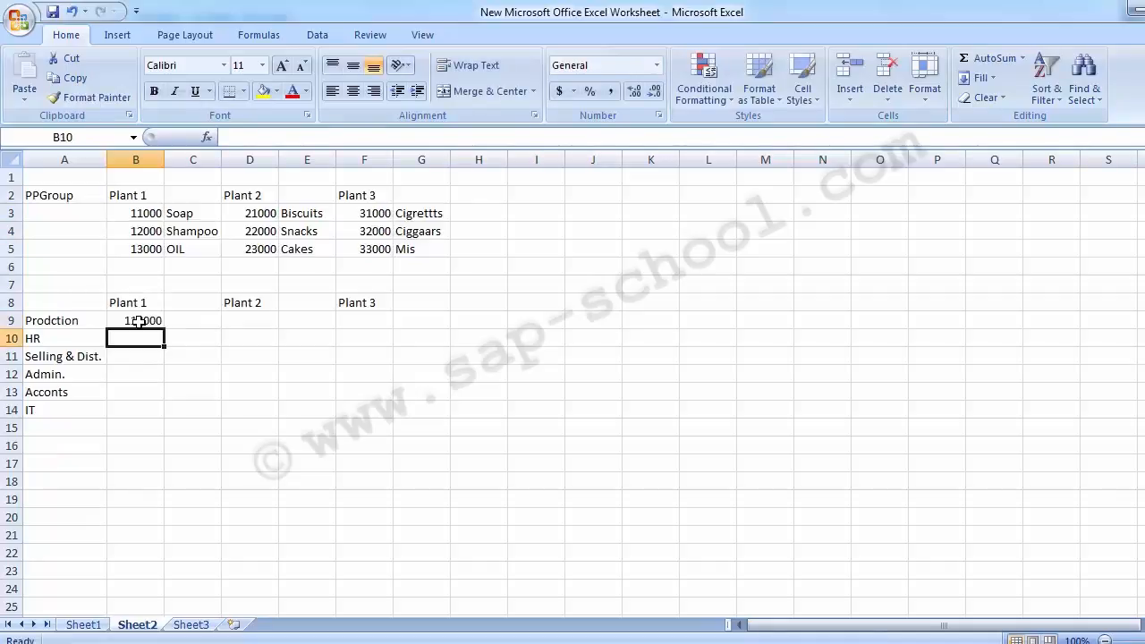
Enter the Plant 1 numbers 120000 for HR in B10 and 130000 for Selling & Dist. in B11
{"action": "type", "text": "1200000"}
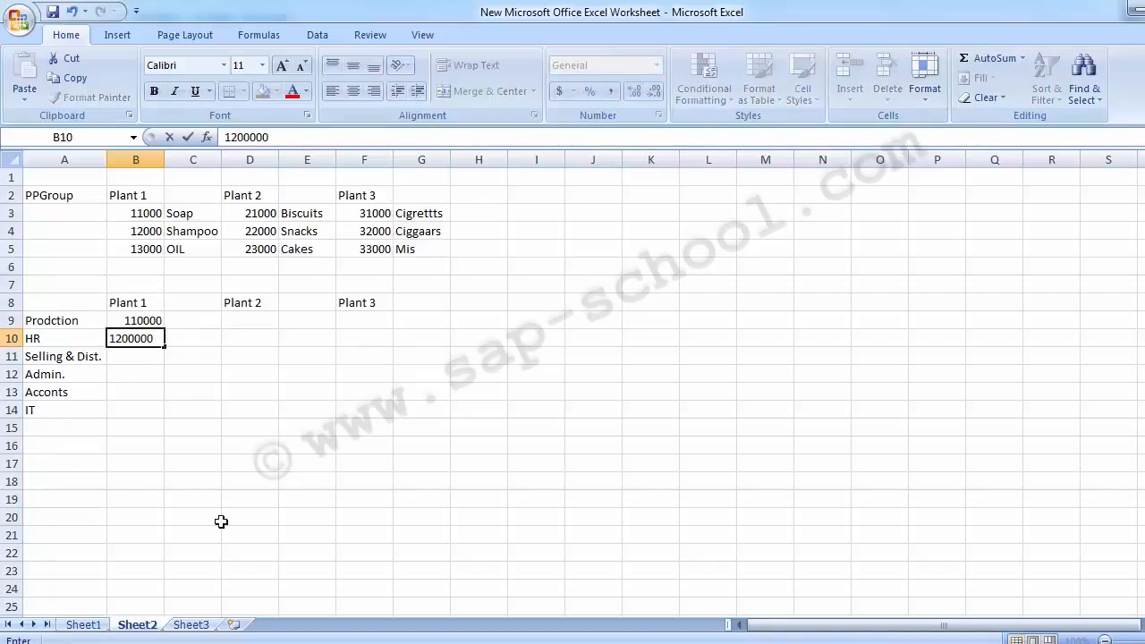
{"action": "key", "text": "BackSpace"}
{"action": "key", "text": "Return"}
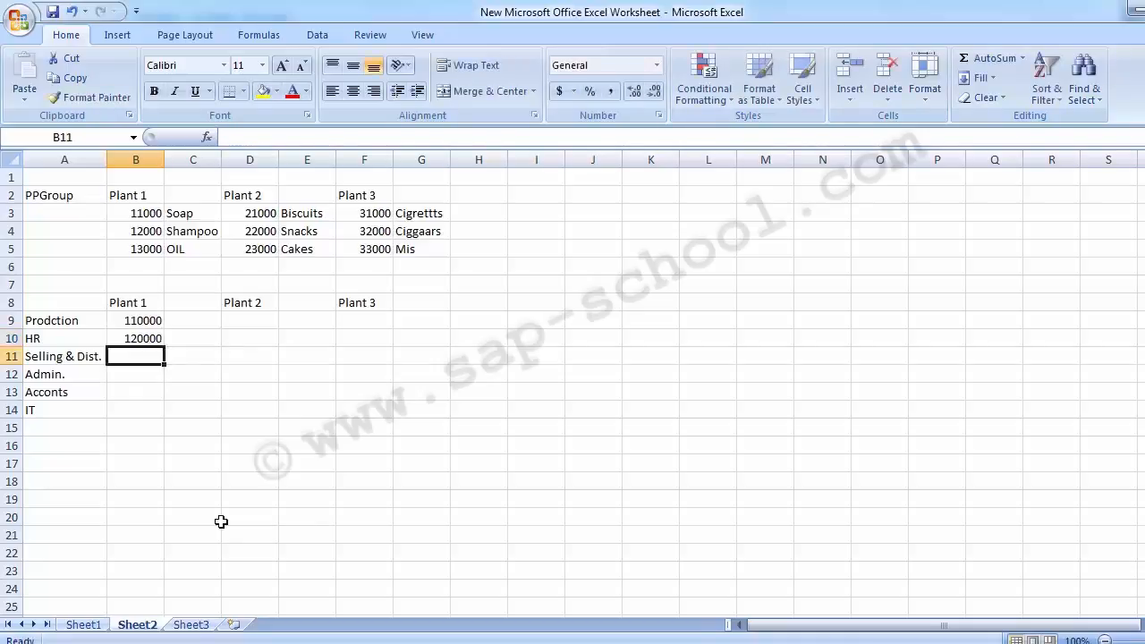
{"action": "type", "text": "13000"}
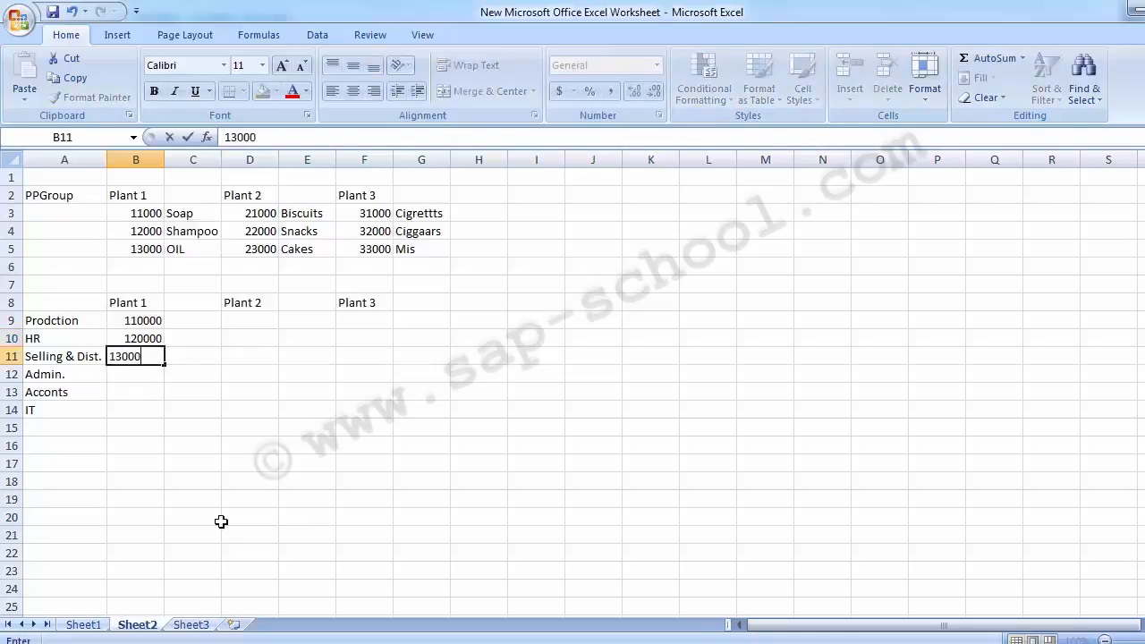
{"action": "type", "text": "00"}
{"action": "key", "text": "BackSpace"}
{"action": "key", "text": "Return"}
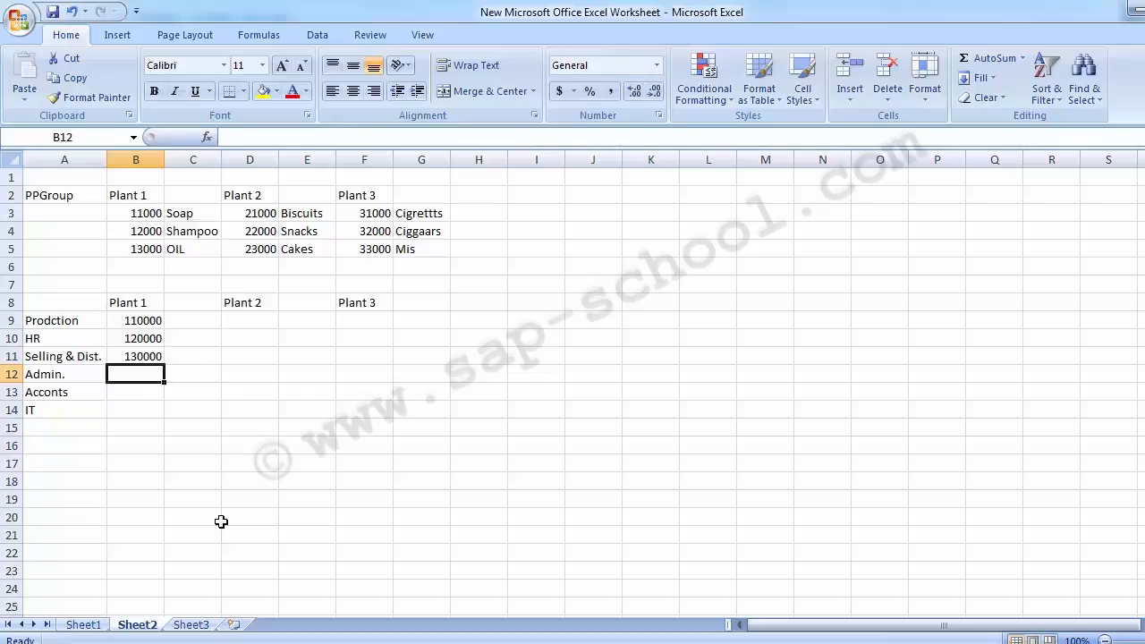
Enter the Plant 1 numbers 140000 for Admin. in B12 and 150000 for Acconts in B13
{"action": "type", "text": "140000"}
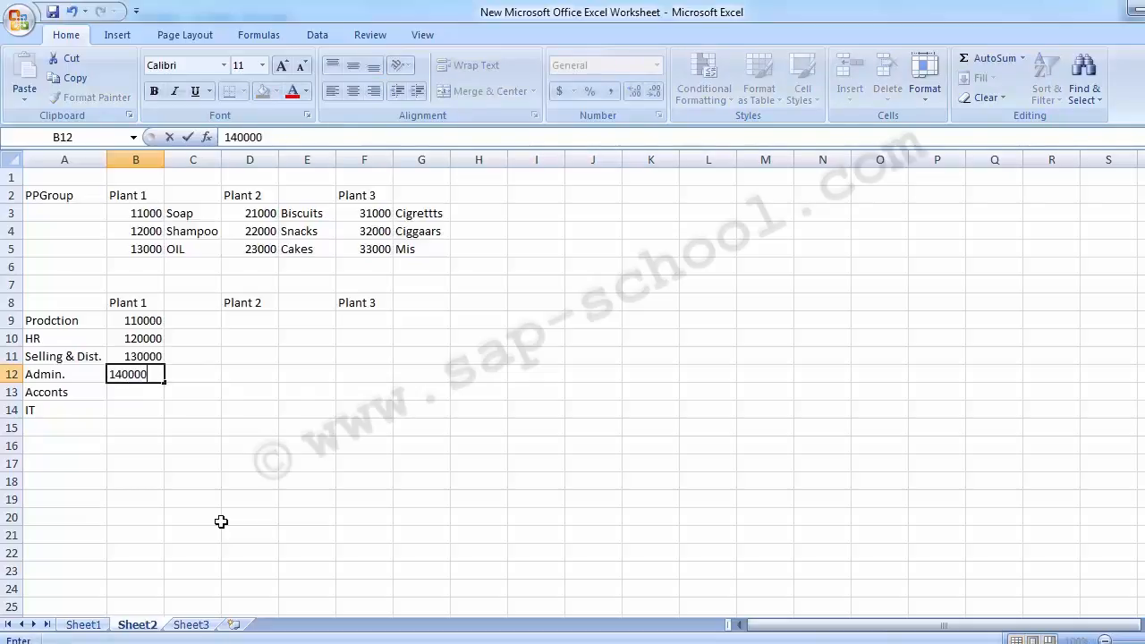
{"action": "key", "text": "Return"}
{"action": "type", "text": "5000"}
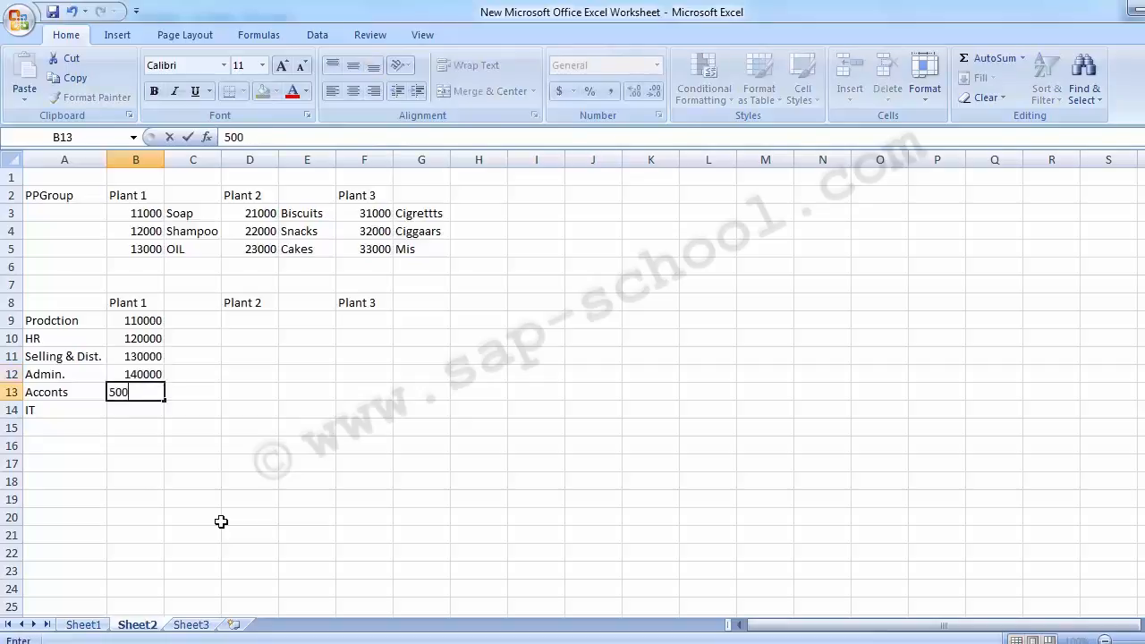
{"action": "key", "text": "BackSpace"}
{"action": "key", "text": "BackSpace"}
{"action": "key", "text": "BackSpace"}
{"action": "key", "text": "BackSpace"}
{"action": "type", "text": "150000"}
{"action": "key", "text": "Return"}
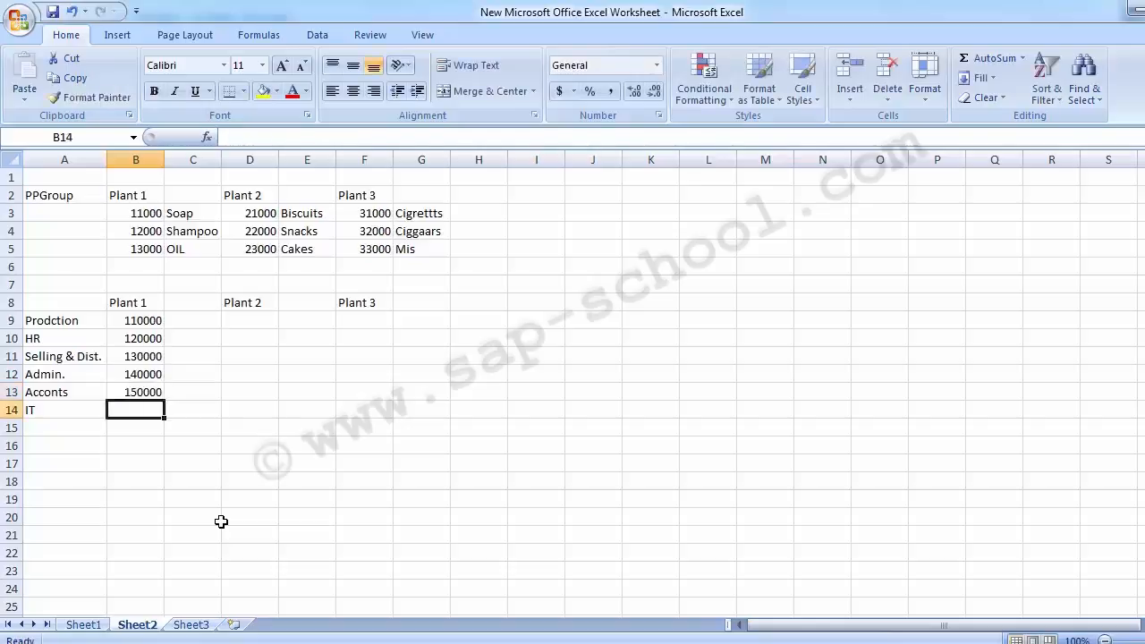
Review the Plant 1 numbers assigned to the departments in column B
{"action": "key", "text": "Up"}
{"action": "key", "text": "Up"}
{"action": "key", "text": "Up"}
{"action": "key", "text": "Up"}
{"action": "key", "text": "Up"}
{"action": "key", "text": "Down"}
{"action": "key", "text": "Down"}
{"action": "key", "text": "Down"}
{"action": "key", "text": "Up"}
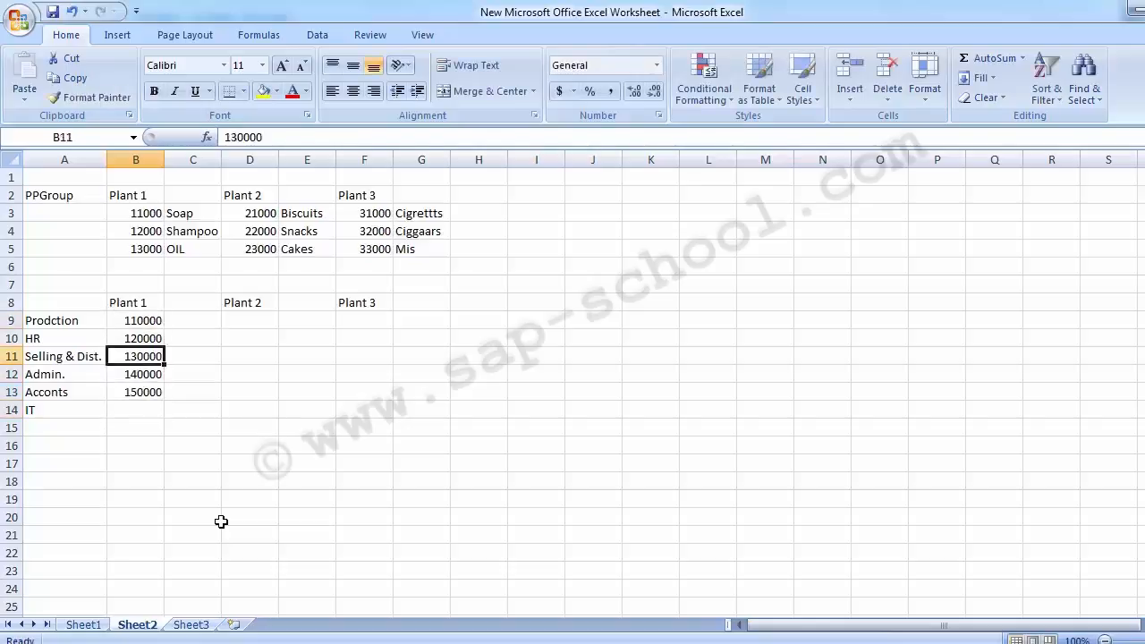
Copy 110000 from cell B9 into the Cost Center field in SAP and set Valid From to 01.04.2014
{"action": "key", "text": "Up"}
{"action": "key", "text": "Up"}
{"action": "key", "text": "ctrl+c"}
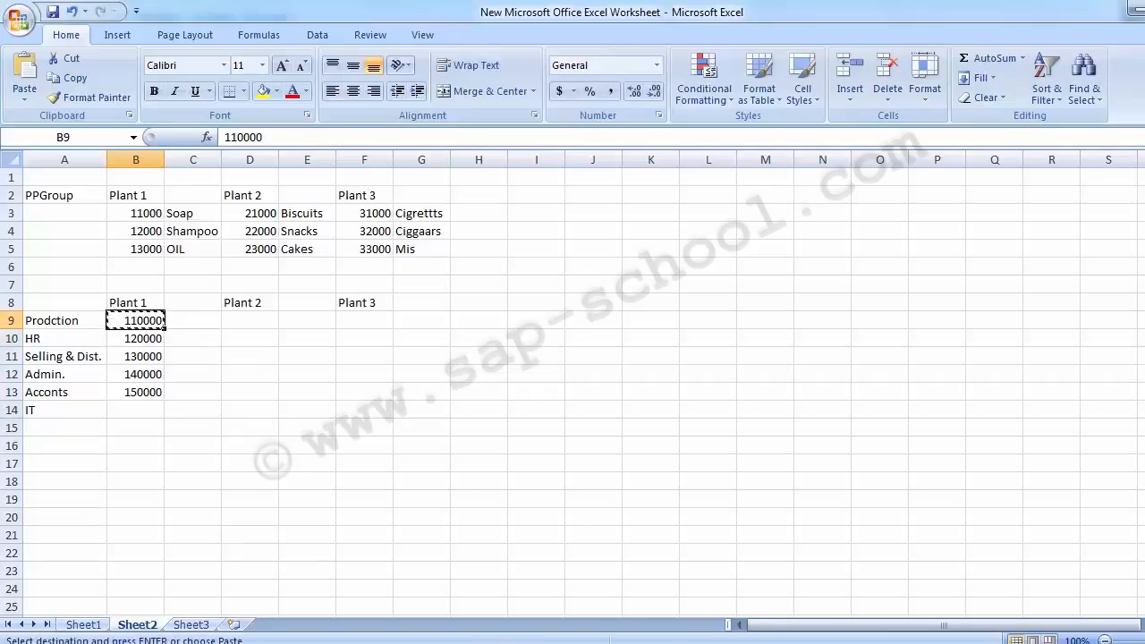
{"action": "left_click", "coordinate": [529, 588]}
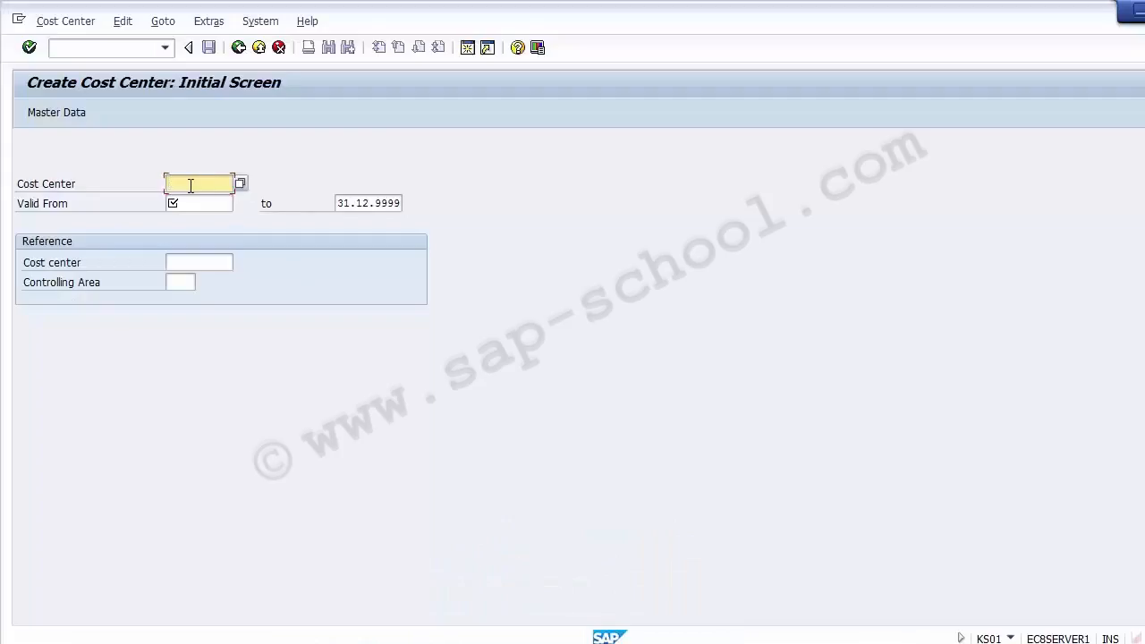
{"action": "key", "text": "ctrl+v"}
{"action": "left_click", "coordinate": [200, 204]}
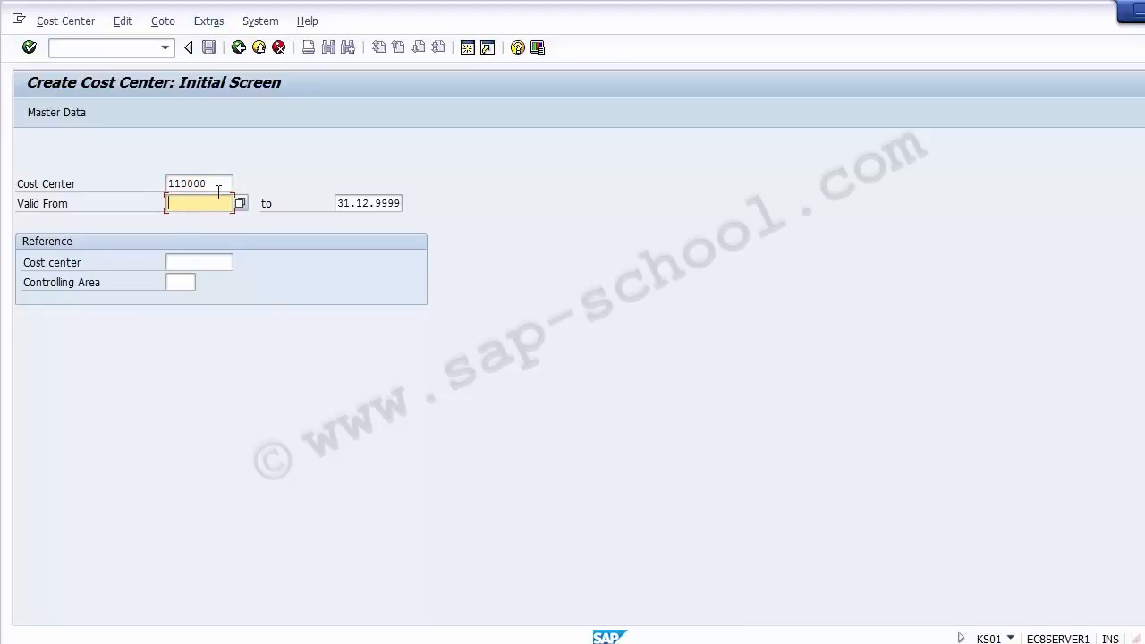
{"action": "left_click", "coordinate": [221, 186]}
{"action": "left_click_drag", "start_coordinate": [211, 186], "coordinate": [152, 188]}
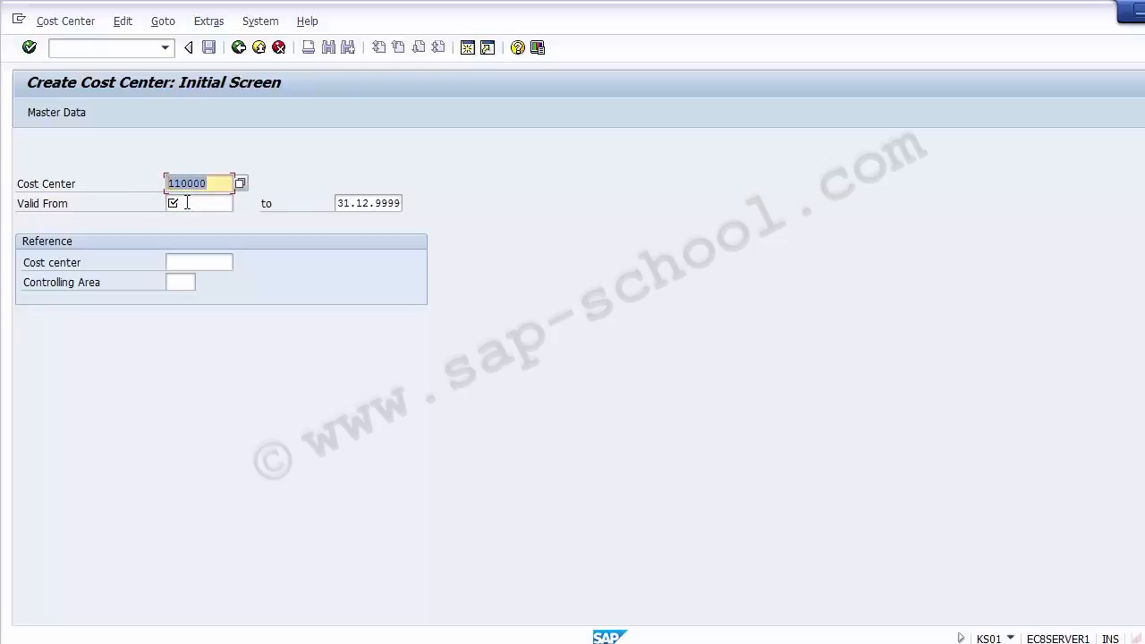
{"action": "left_click", "coordinate": [187, 203]}
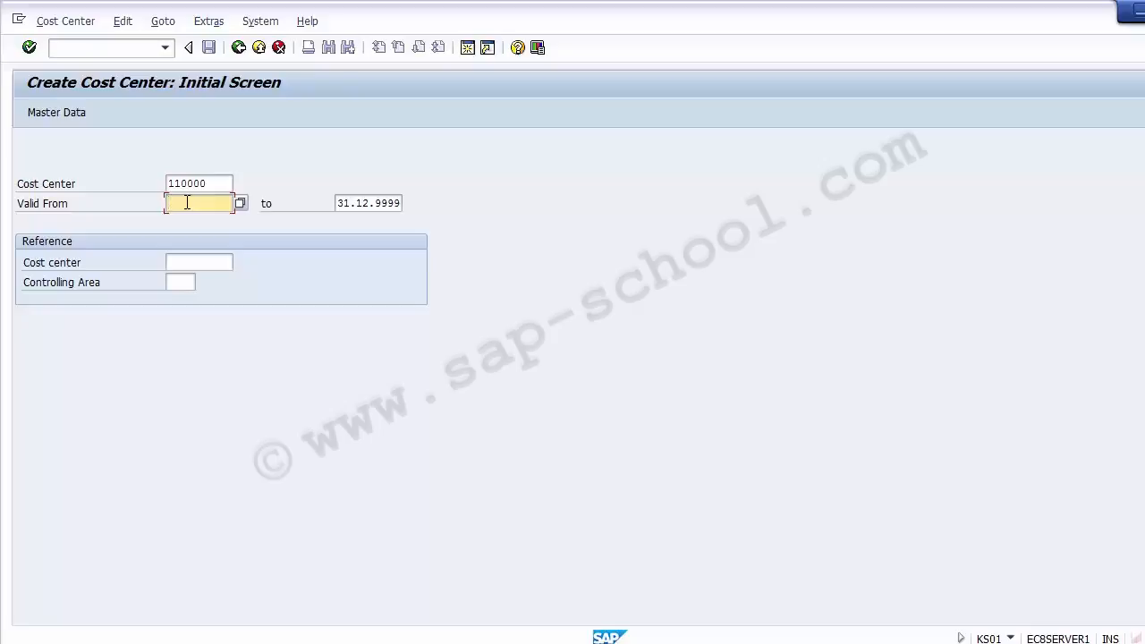
{"action": "type", "text": "01.04.2014"}
Set the cost center's validity end date to 31.12.2014
{"action": "left_click", "coordinate": [385, 203]}
{"action": "left_click_drag", "start_coordinate": [377, 203], "coordinate": [408, 196]}
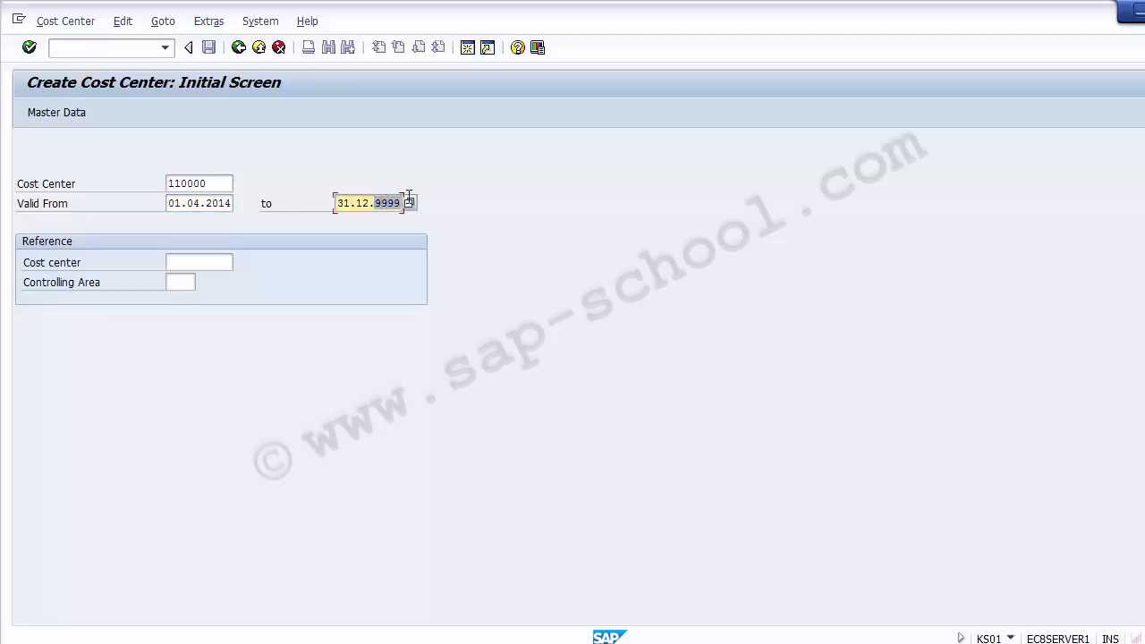
{"action": "left_click", "coordinate": [377, 201]}
{"action": "key", "text": "Delete"}
{"action": "key", "text": "Delete"}
{"action": "key", "text": "Delete"}
{"action": "key", "text": "Delete"}
{"action": "type", "text": "2014"}
{"action": "left_click_drag", "start_coordinate": [216, 184], "coordinate": [120, 184]}
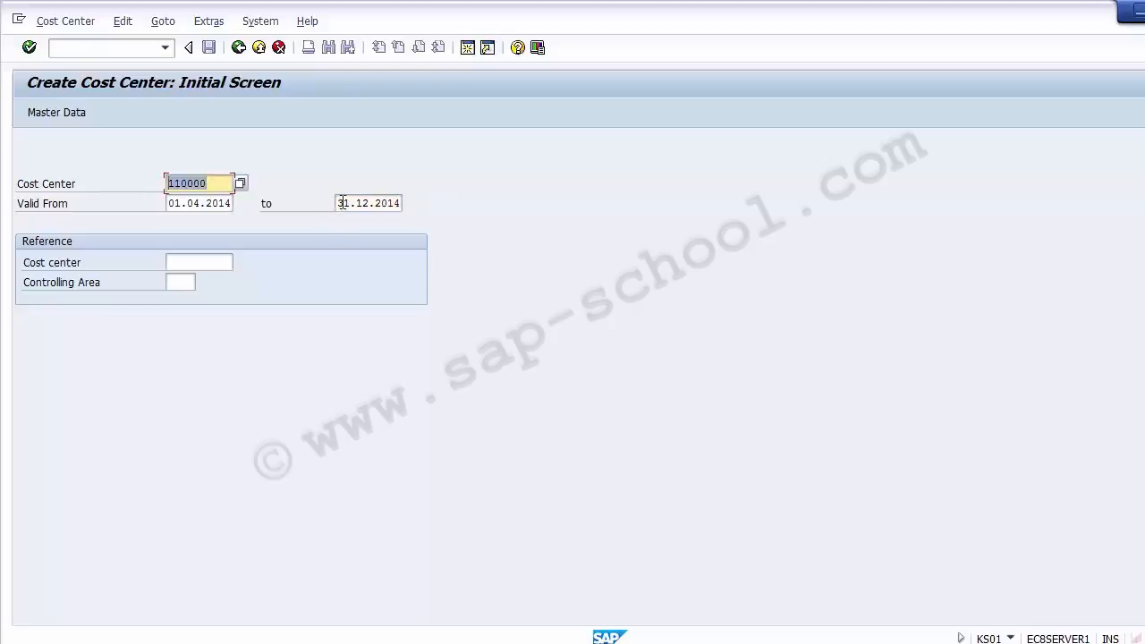
{"action": "left_click_drag", "start_coordinate": [334, 203], "coordinate": [417, 199]}
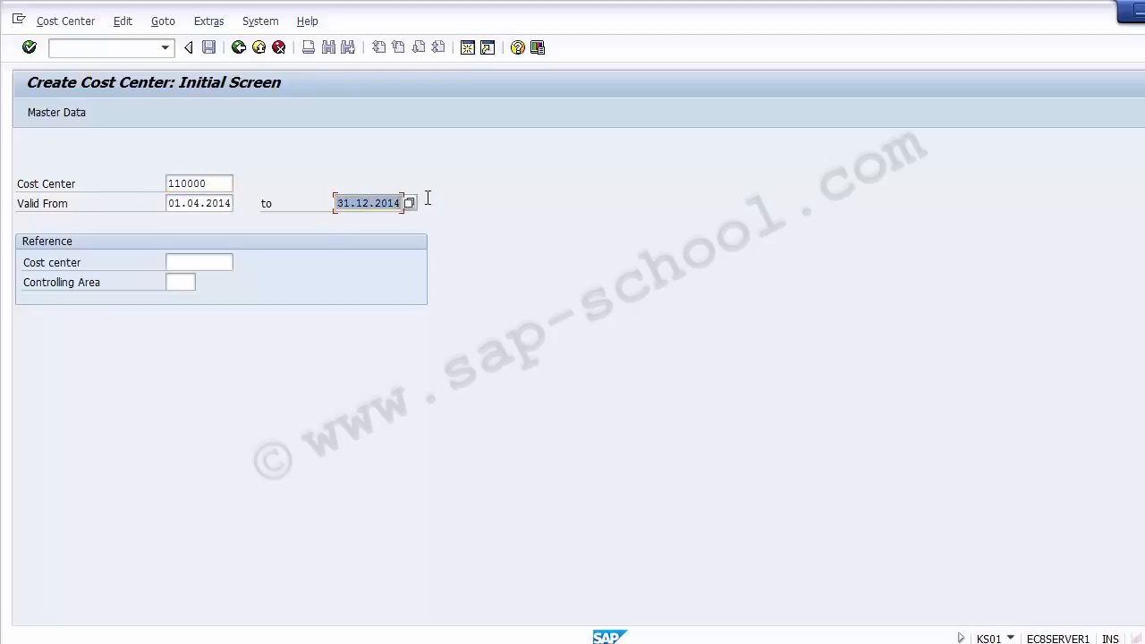
{"action": "left_click", "coordinate": [399, 203]}
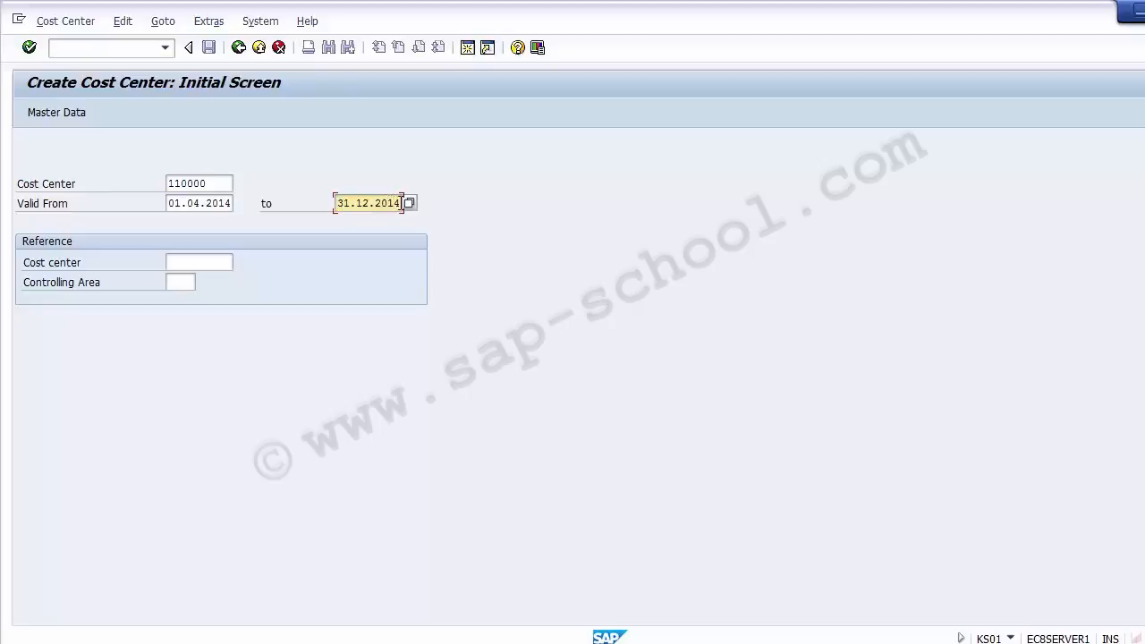
Restore the validity end date to 31.12.9999
{"action": "key", "text": "BackSpace"}
{"action": "type", "text": "8"}
{"action": "key", "text": "BackSpace"}
{"action": "key", "text": "BackSpace"}
{"action": "key", "text": "BackSpace"}
{"action": "key", "text": "BackSpace"}
{"action": "type", "text": "9999"}
Continue to the basic data screen for cost center 110000
{"action": "left_click", "coordinate": [213, 185]}
{"action": "left_click", "coordinate": [213, 203]}
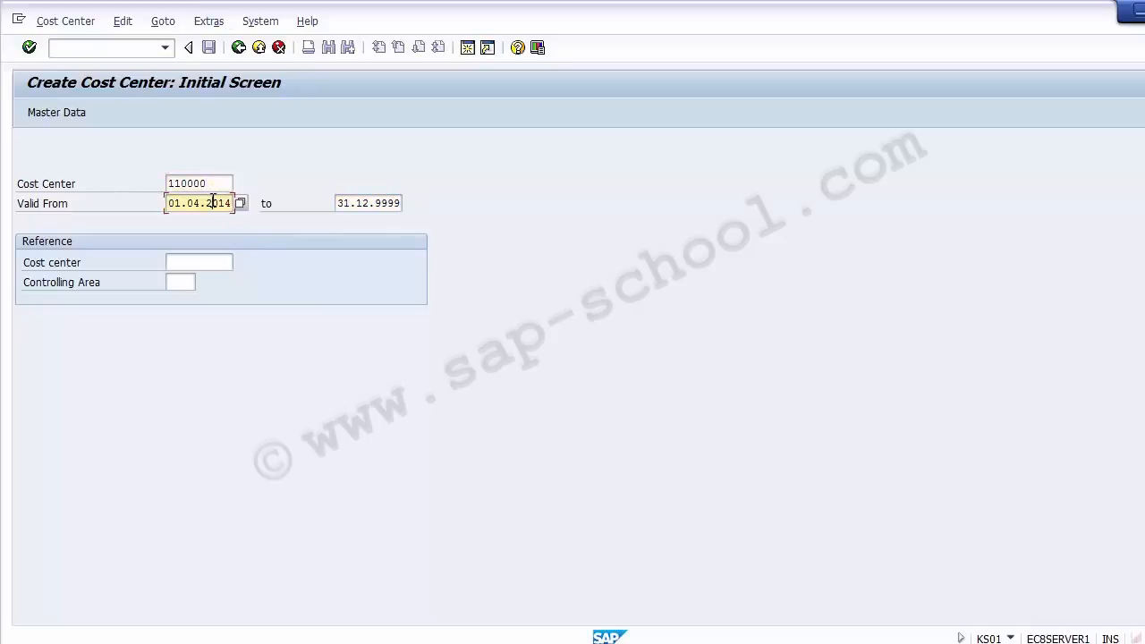
{"action": "key", "text": "Return"}
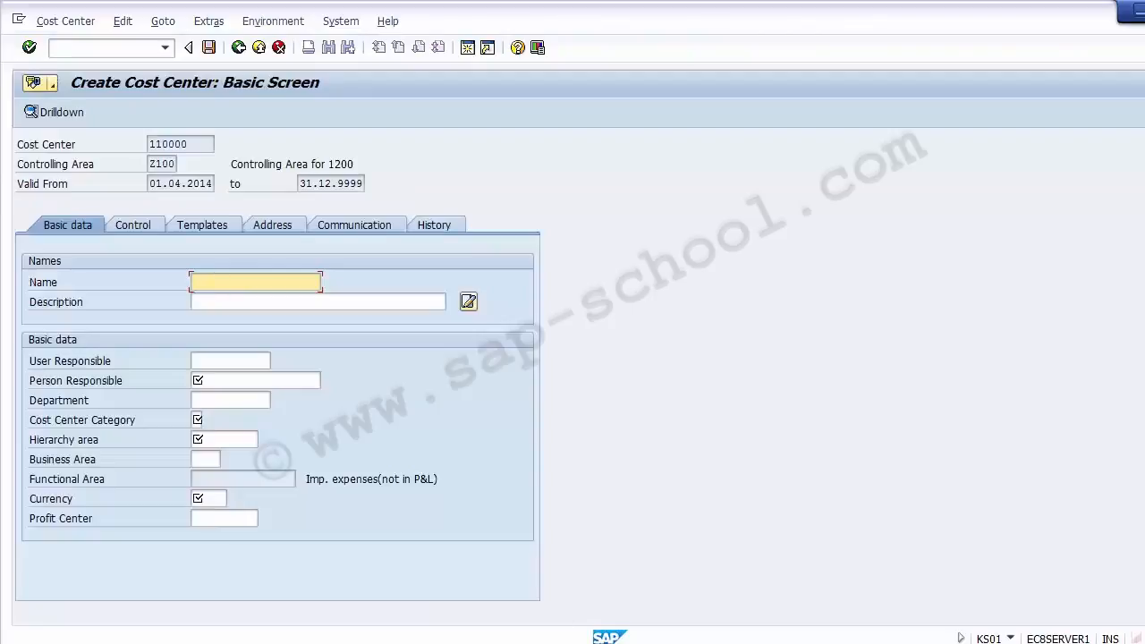
Copy Prodction from cell A9 in Excel into the Name and Description fields of the SAP cost center
{"action": "key", "text": "alt+Tab"}
{"action": "left_click", "coordinate": [58, 320]}
{"action": "key", "text": "ctrl+c"}
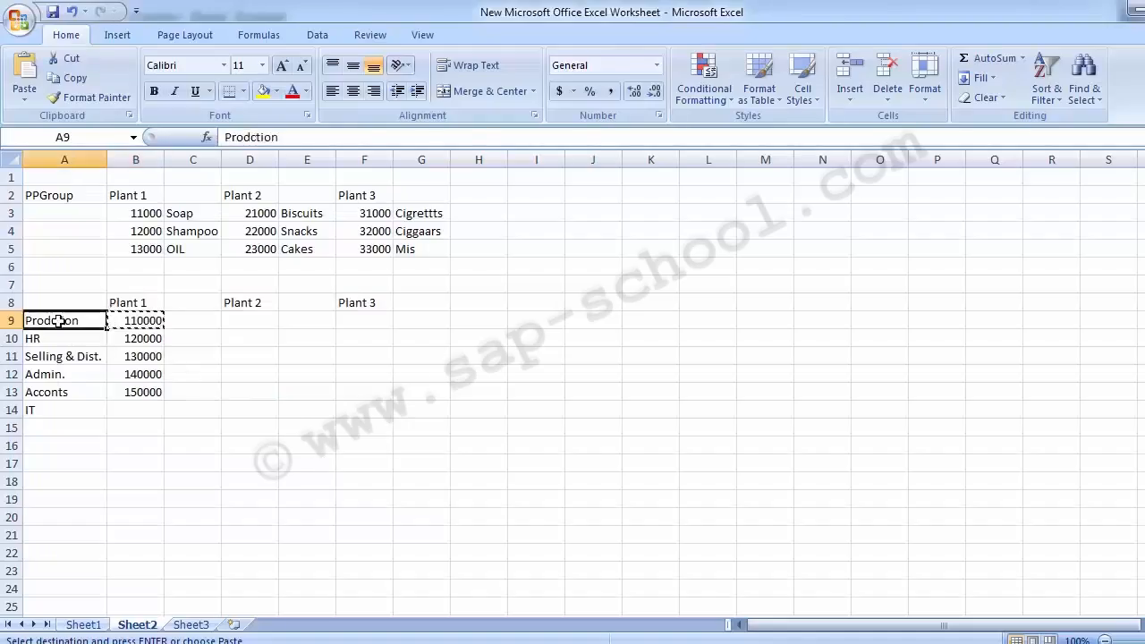
{"action": "key", "text": "alt+Tab"}
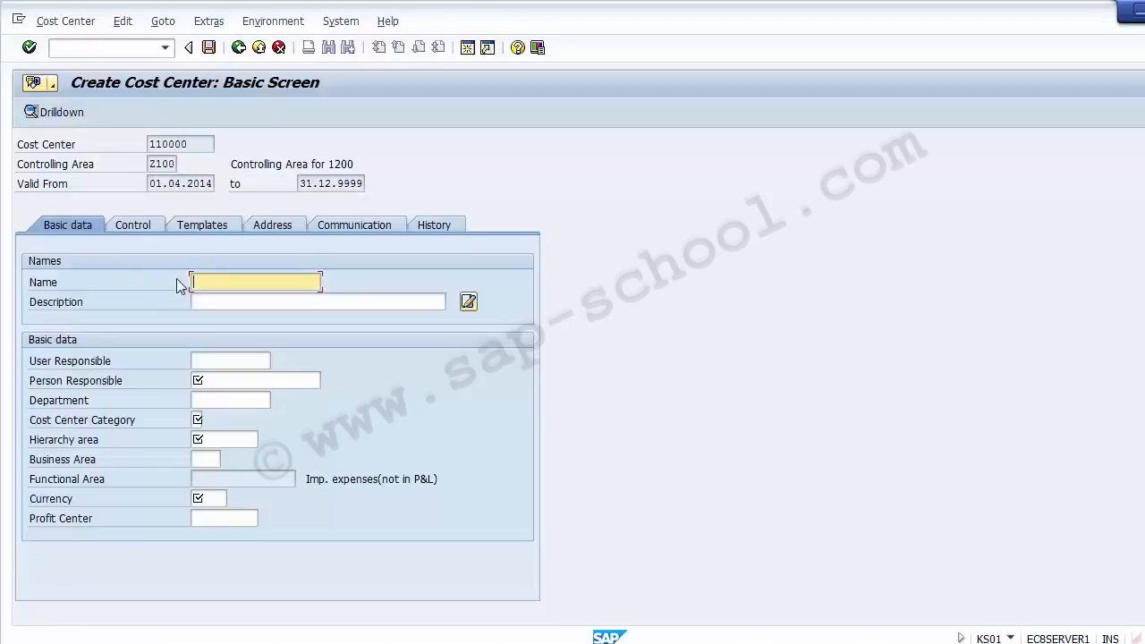
{"action": "key", "text": "ctrl+v"}
{"action": "key", "text": "Tab"}
{"action": "key", "text": "ctrl+v"}
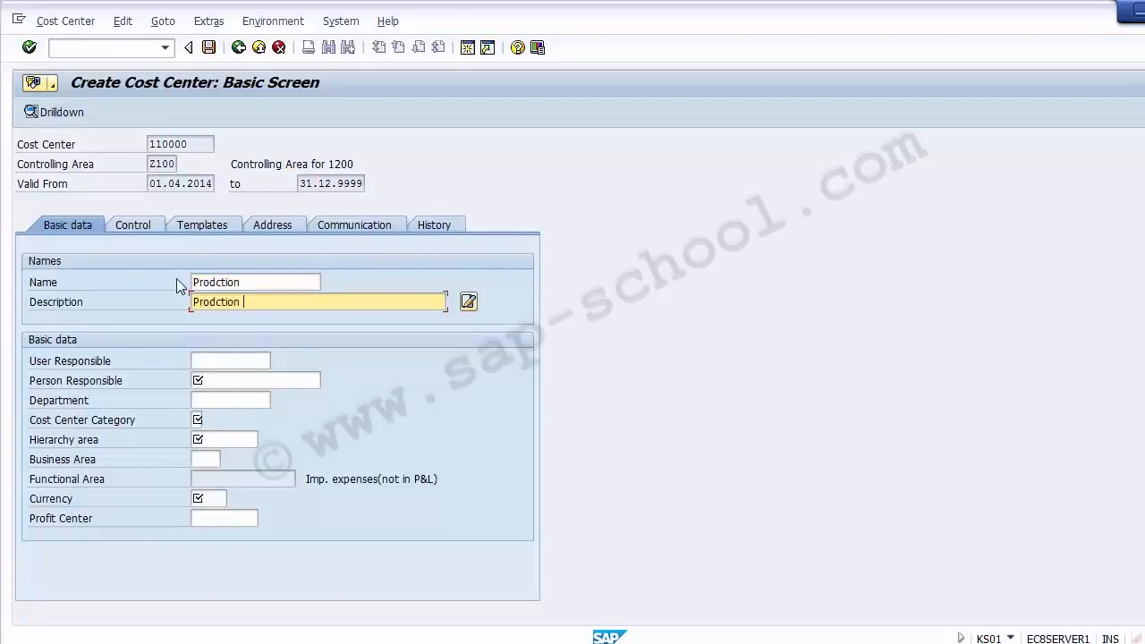
Enter the responsible person's name and fill in Prodction as the department
{"action": "key", "text": "Tab"}
{"action": "key", "text": "Tab"}
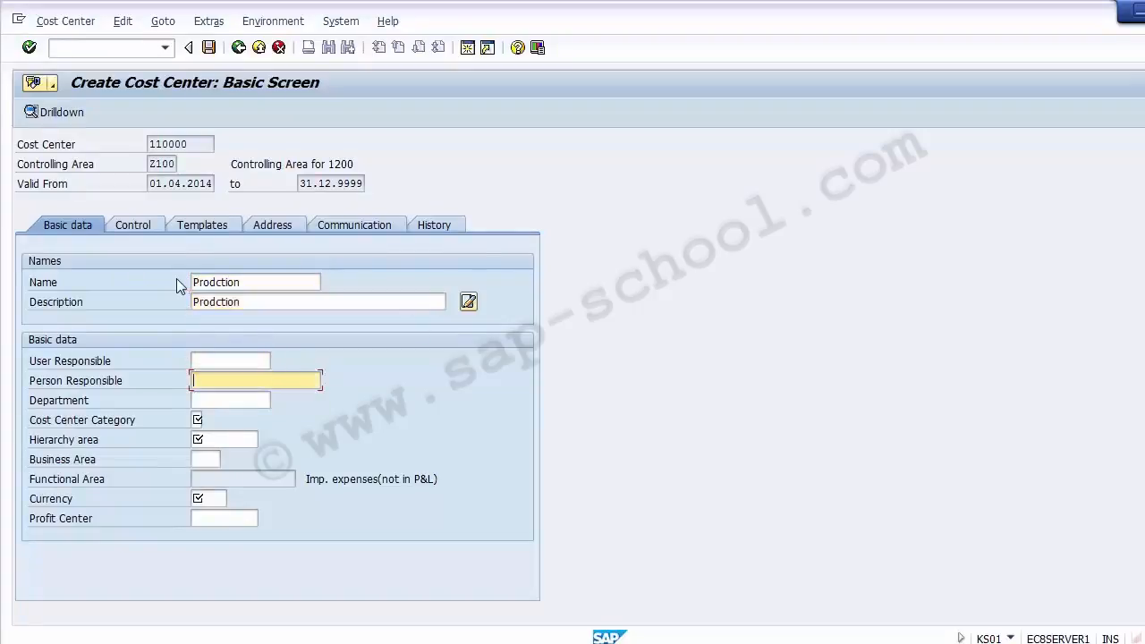
{"action": "type", "text": "JOE"}
{"action": "key", "text": "Tab"}
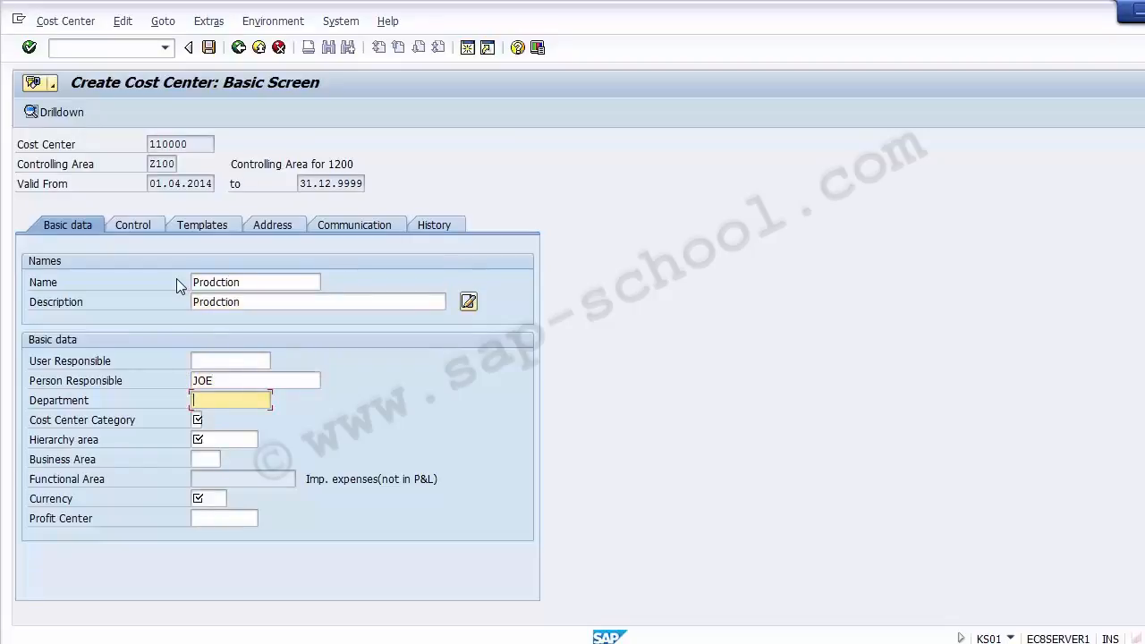
{"action": "key", "text": "ctrl+v"}
{"action": "key", "text": "Tab"}
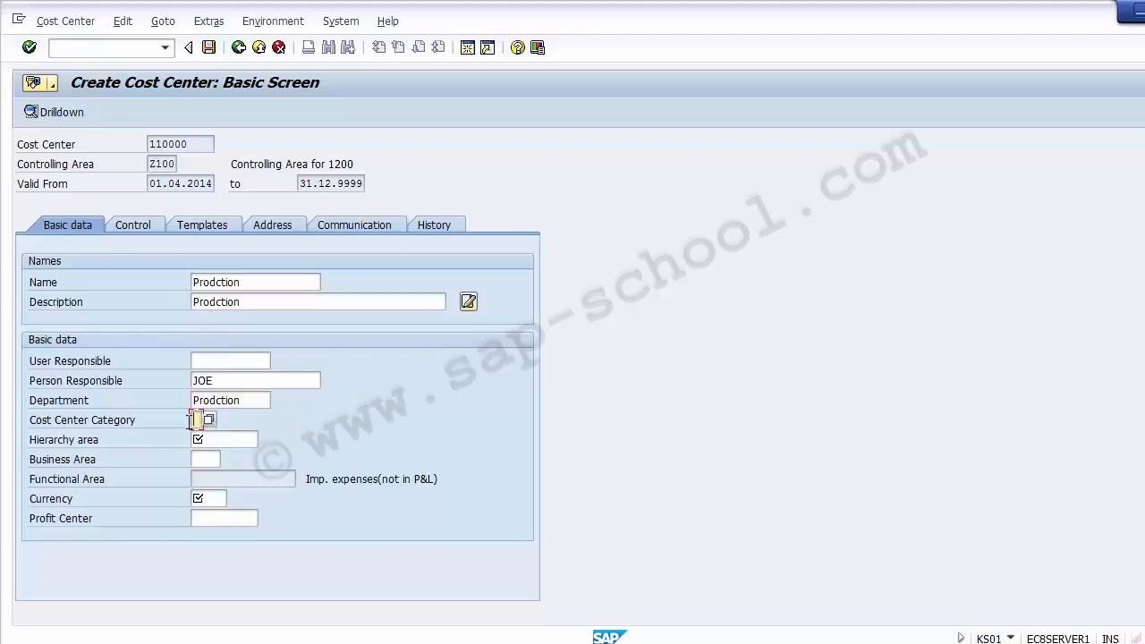
Choose category 1 (Production) as the Cost Center Category from the possible entries
{"action": "left_click", "coordinate": [107, 426]}
{"action": "left_click", "coordinate": [200, 420]}
{"action": "left_click", "coordinate": [212, 422]}
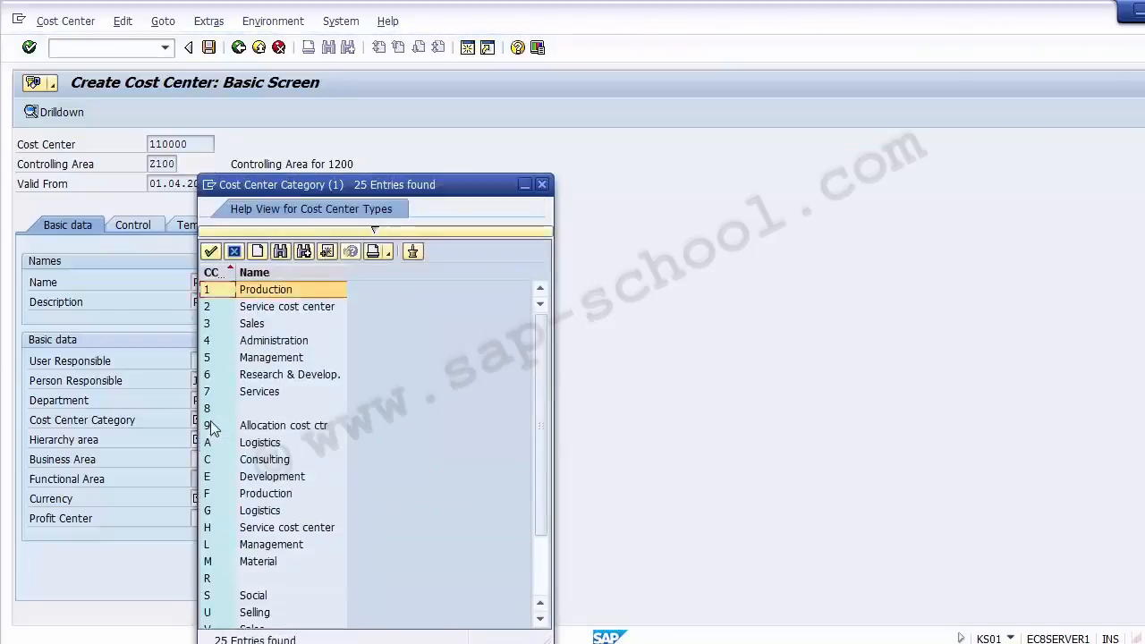
{"action": "key", "text": "Down"}
{"action": "key", "text": "Down"}
{"action": "key", "text": "Down"}
{"action": "key", "text": "Down"}
{"action": "key", "text": "Down"}
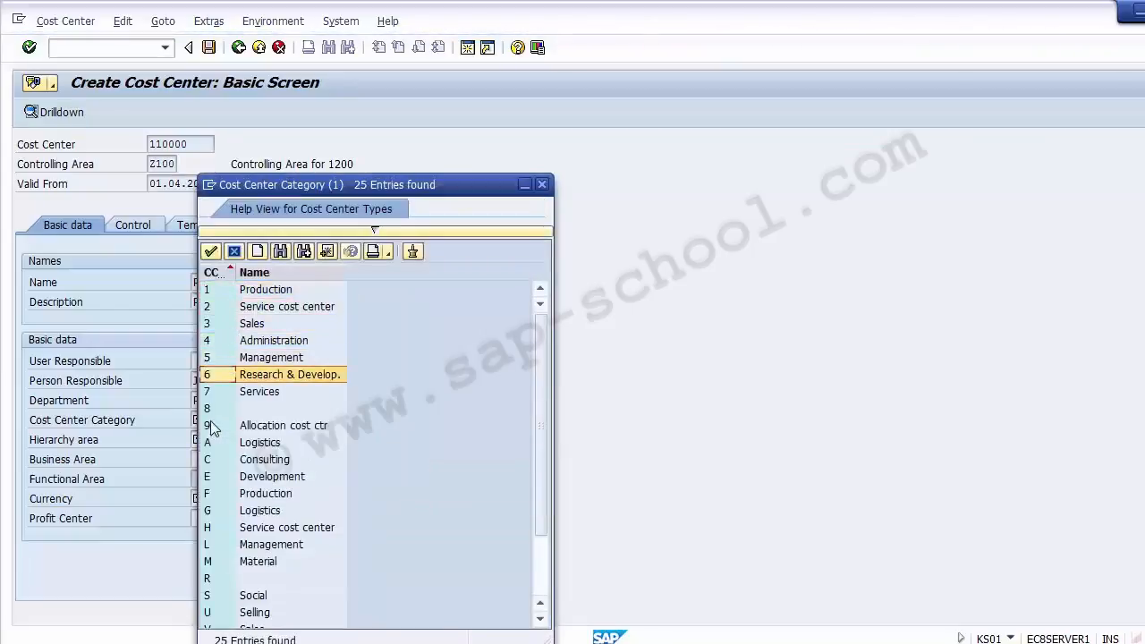
{"action": "key", "text": "Up"}
{"action": "key", "text": "Up"}
{"action": "key", "text": "Up"}
{"action": "key", "text": "Up"}
{"action": "key", "text": "Up"}
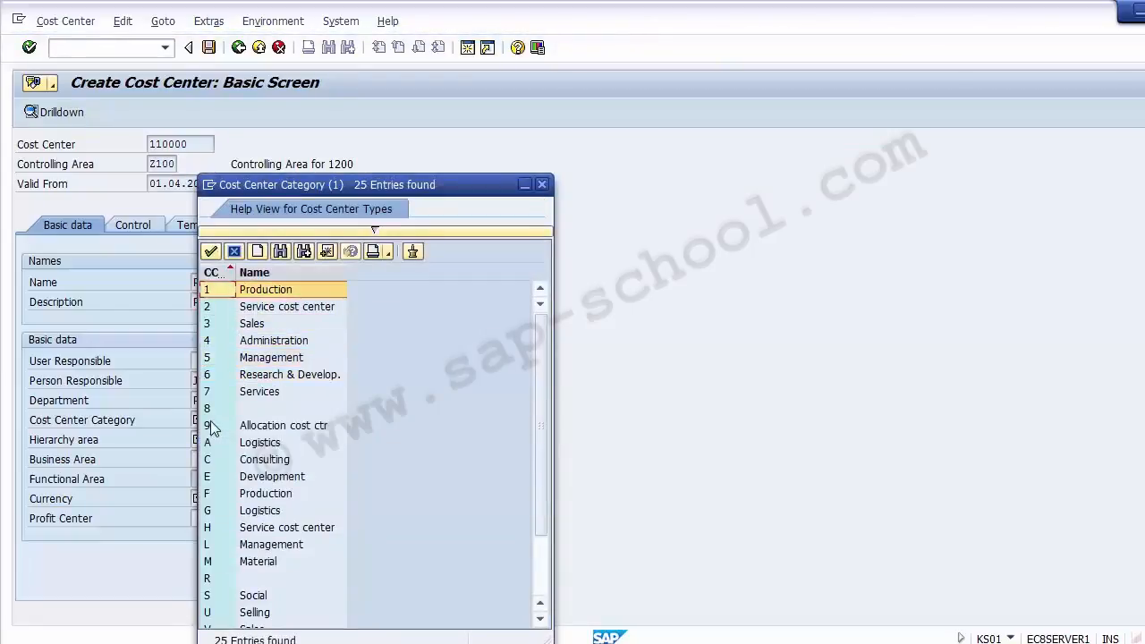
{"action": "double_click", "coordinate": [222, 289]}
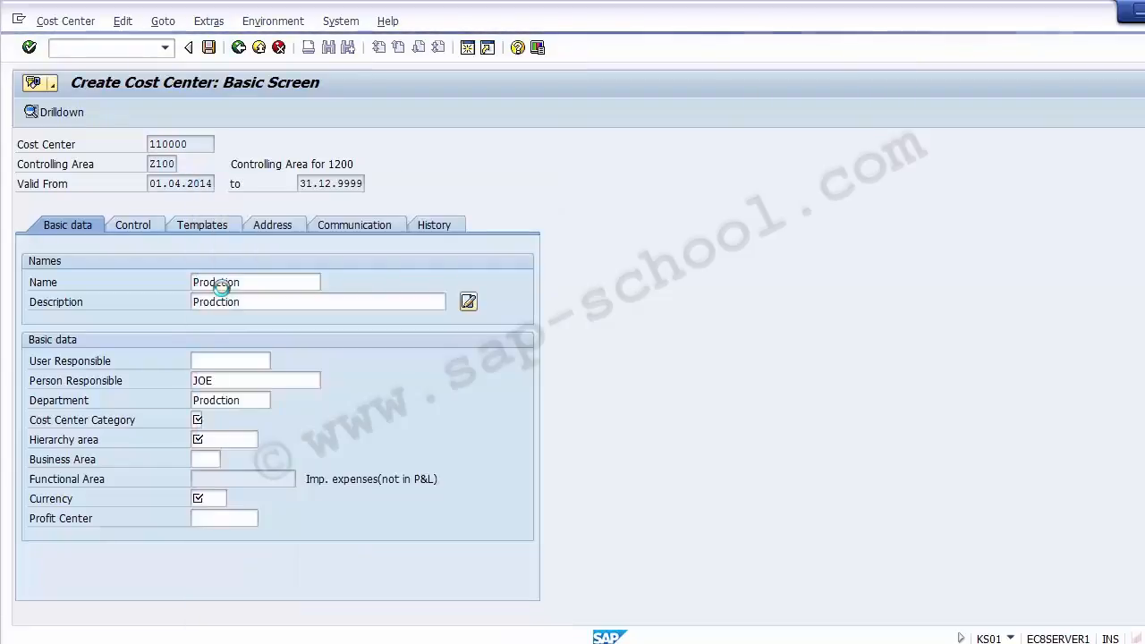
Fill the Hierarchy area with A1000 using the possible entries
{"action": "left_click", "coordinate": [224, 437]}
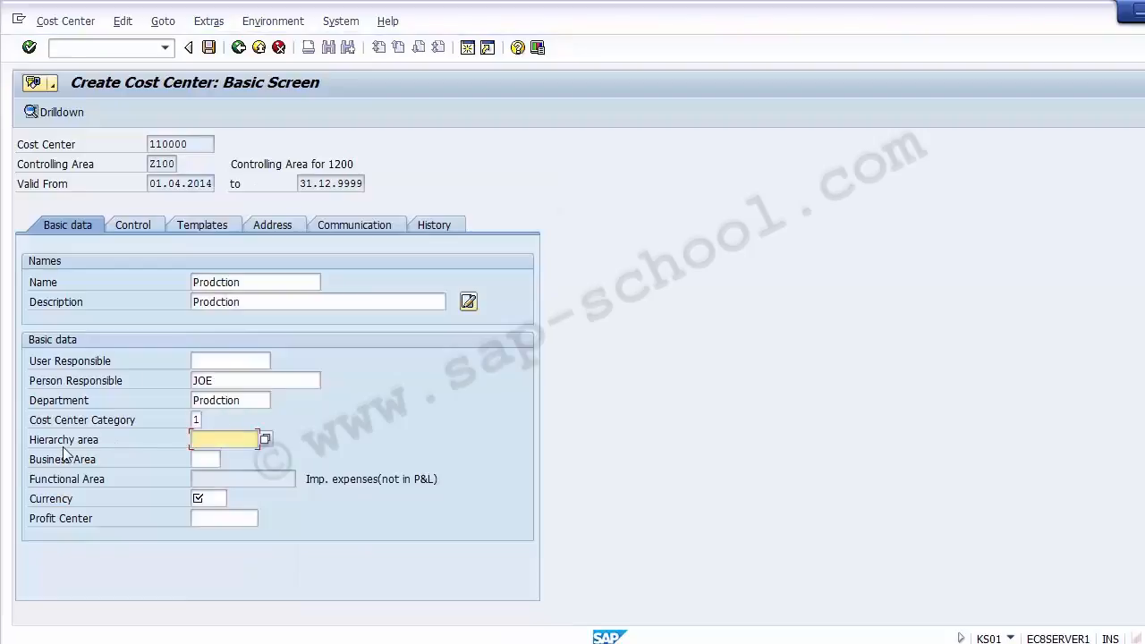
{"action": "left_click", "coordinate": [62, 447]}
{"action": "left_click", "coordinate": [221, 441]}
{"action": "key", "text": "F4"}
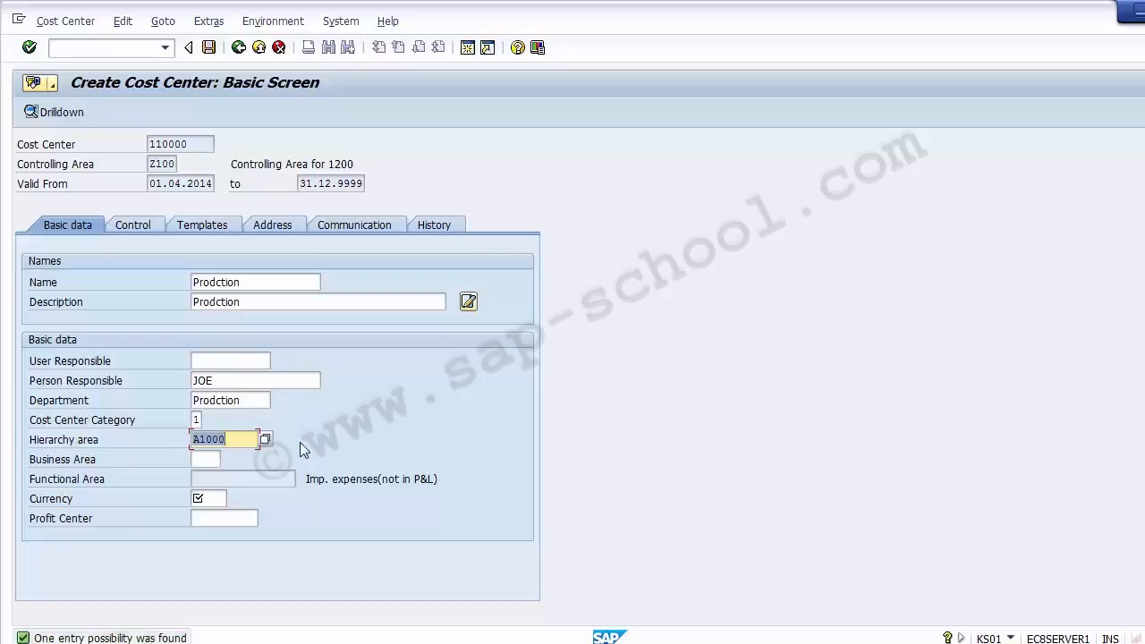
Choose 1210 (Product 1) as the Business Area from the possible entries
{"action": "left_click", "coordinate": [208, 459]}
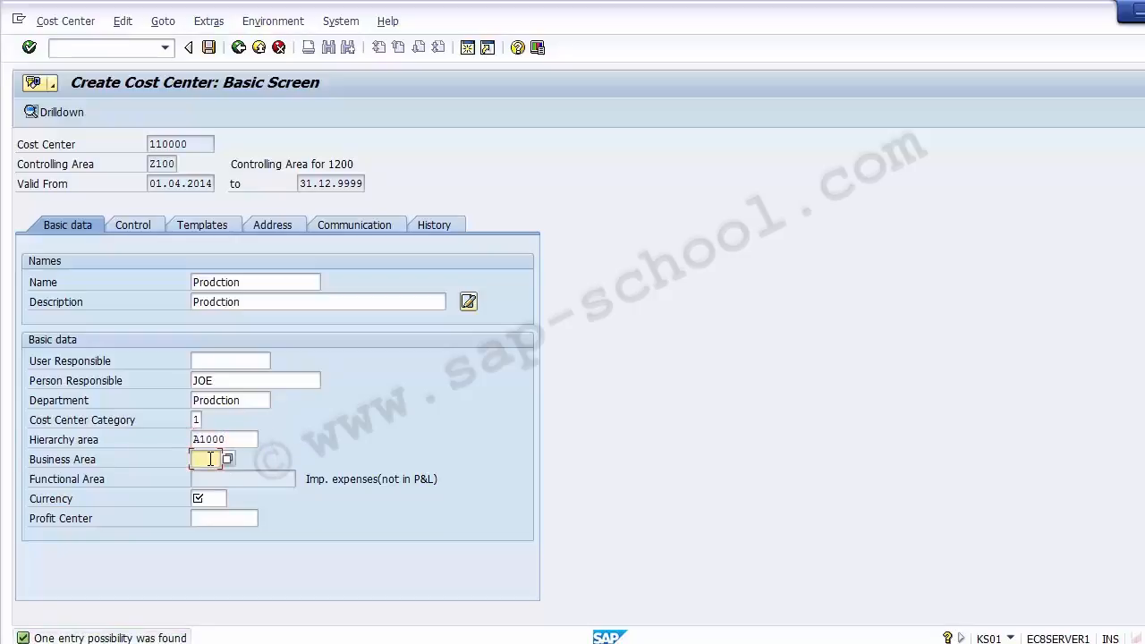
{"action": "left_click", "coordinate": [228, 460]}
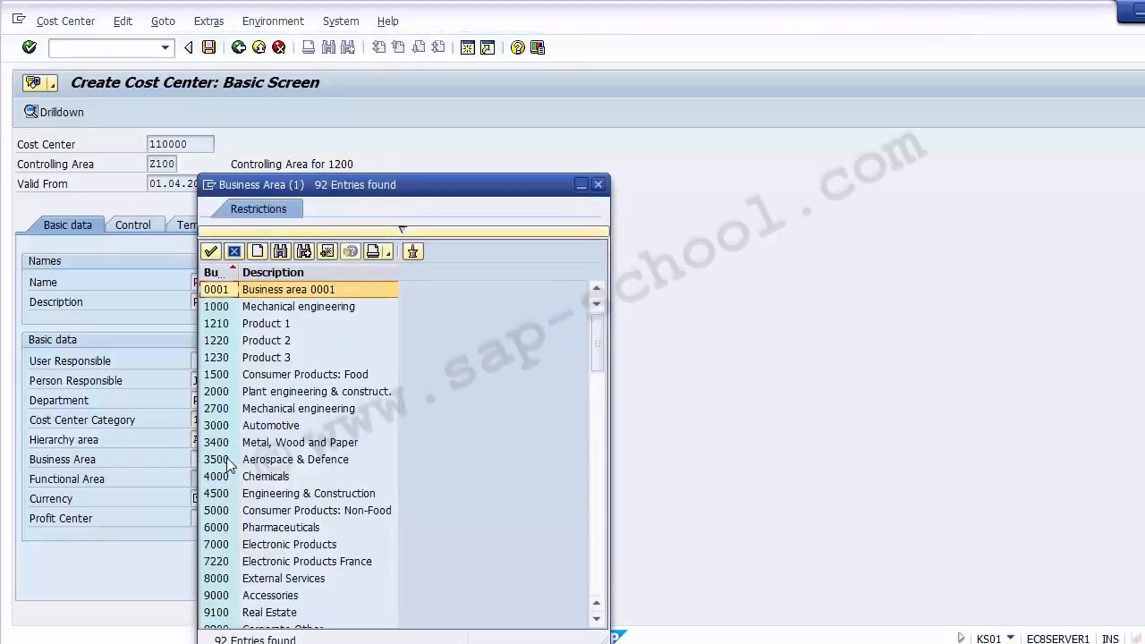
{"action": "key", "text": "Down"}
{"action": "key", "text": "Down"}
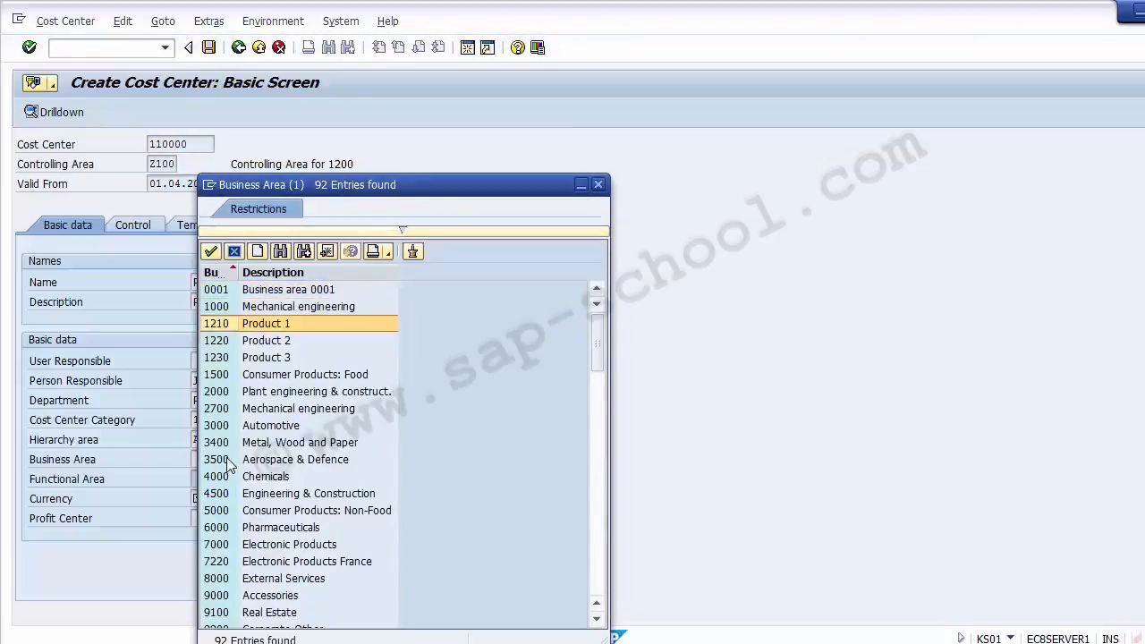
{"action": "key", "text": "Escape"}
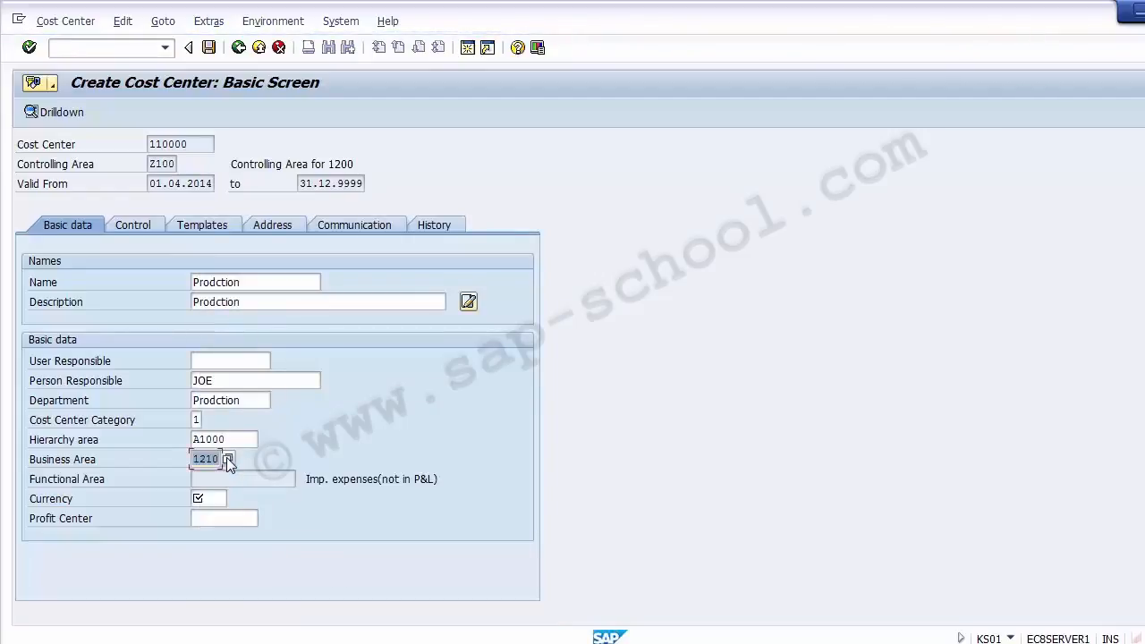
Set the cost center's currency to USD
{"action": "left_click", "coordinate": [209, 495]}
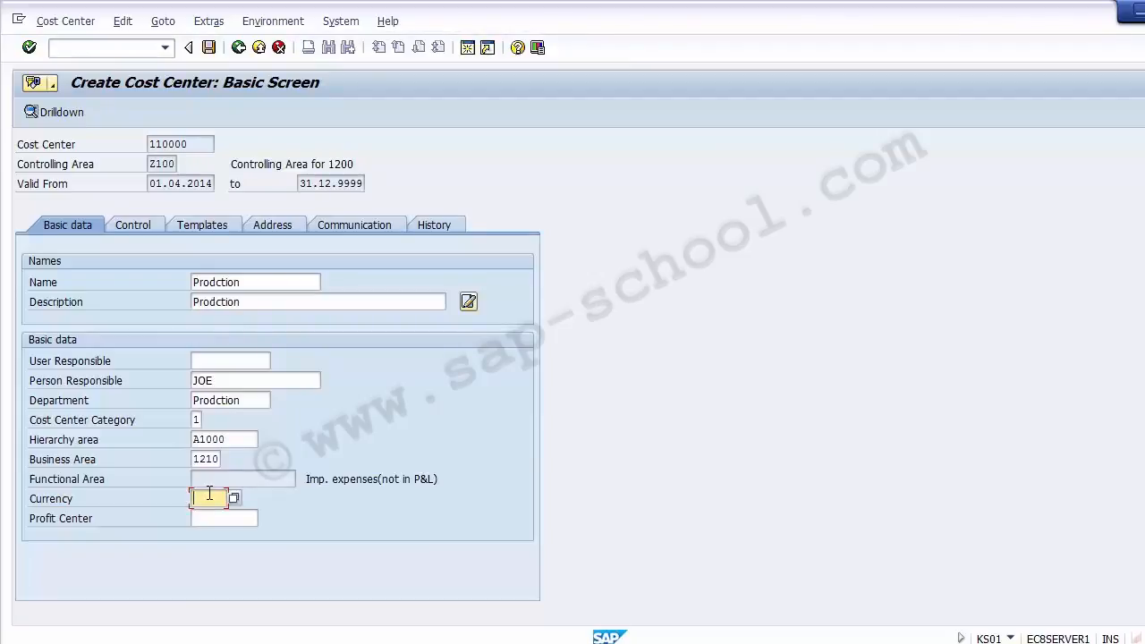
{"action": "type", "text": "USD"}
{"action": "key", "text": "Tab"}
Look up the profit centers of controlling area Z100 and assign 11000 (SOAPS) to the cost center
{"action": "left_click", "coordinate": [266, 521]}
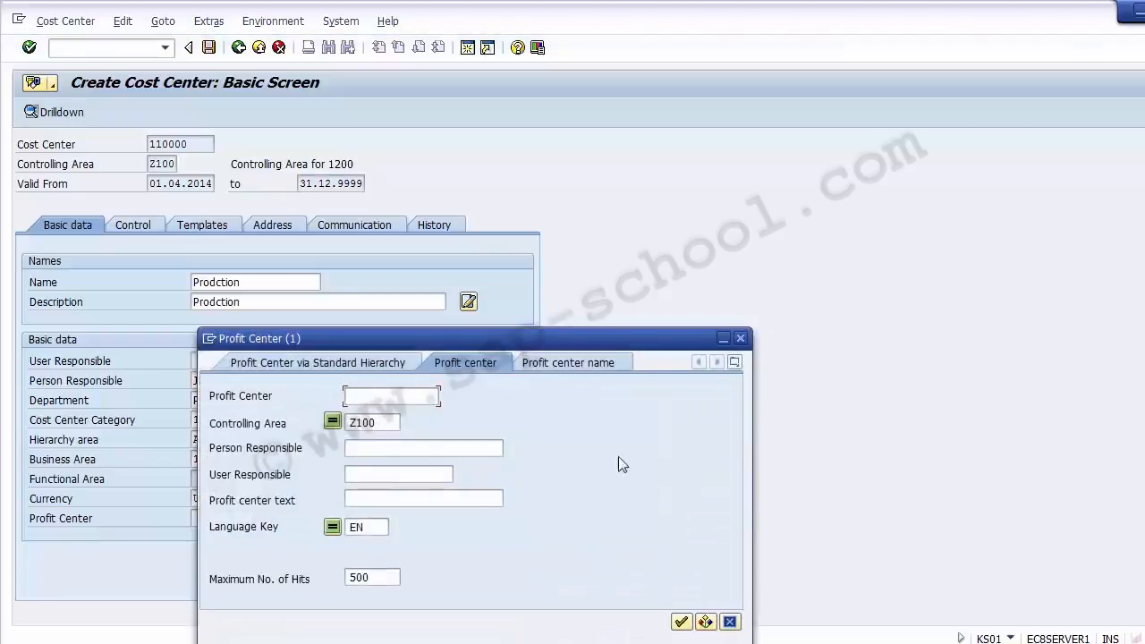
{"action": "left_click", "coordinate": [681, 624]}
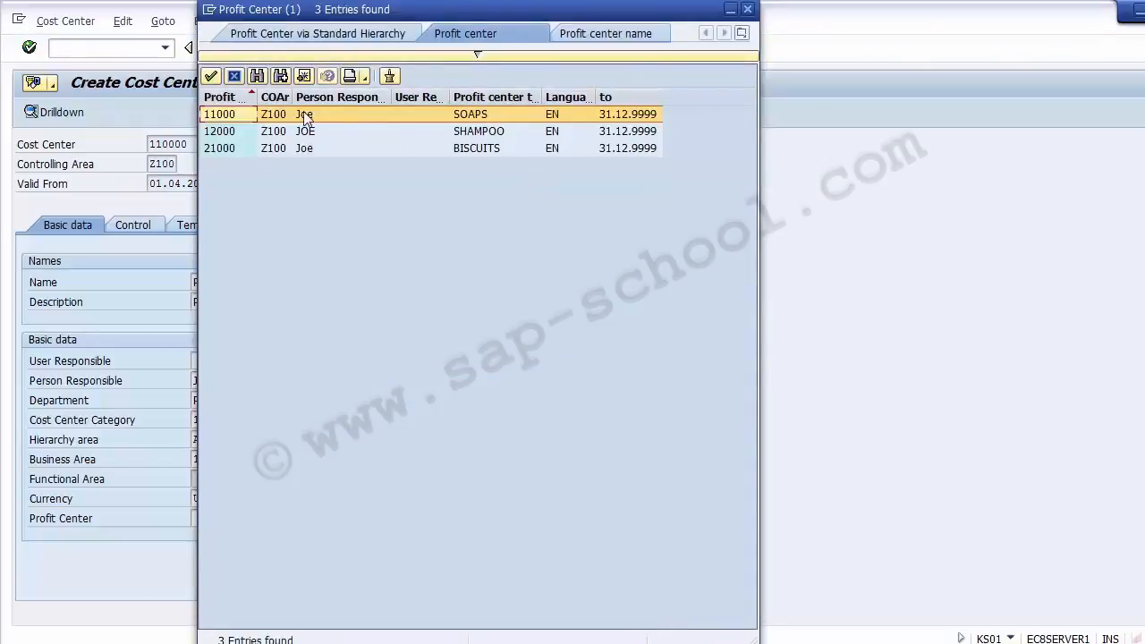
{"action": "left_click", "coordinate": [229, 134]}
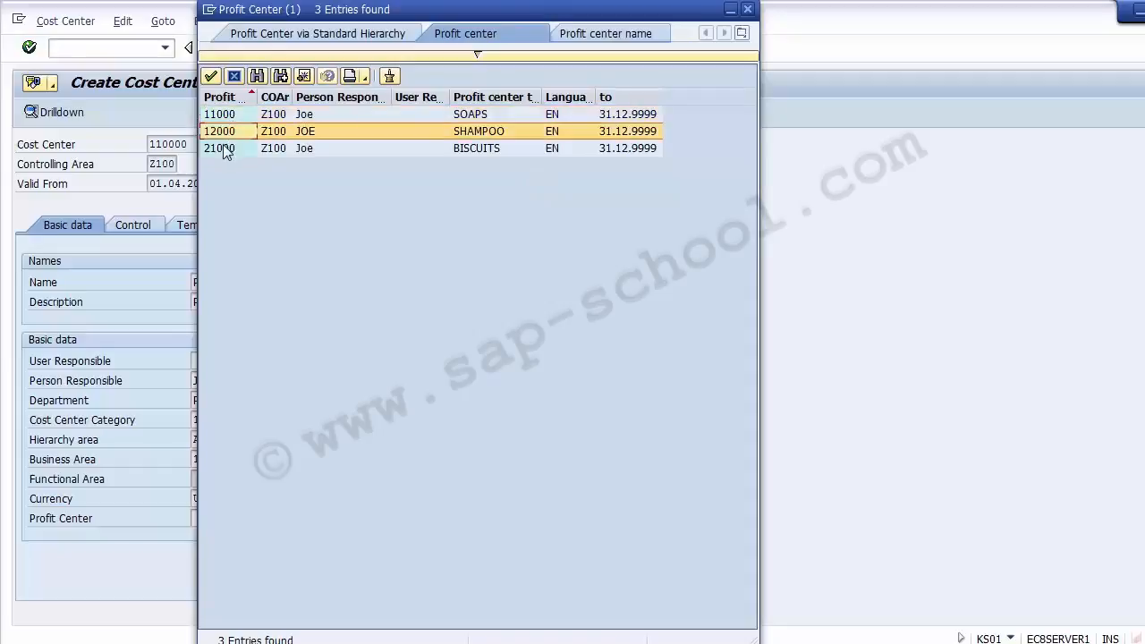
{"action": "left_click", "coordinate": [223, 148]}
{"action": "left_click", "coordinate": [224, 133]}
{"action": "left_click", "coordinate": [222, 117]}
{"action": "left_click", "coordinate": [224, 133]}
{"action": "left_click", "coordinate": [225, 149]}
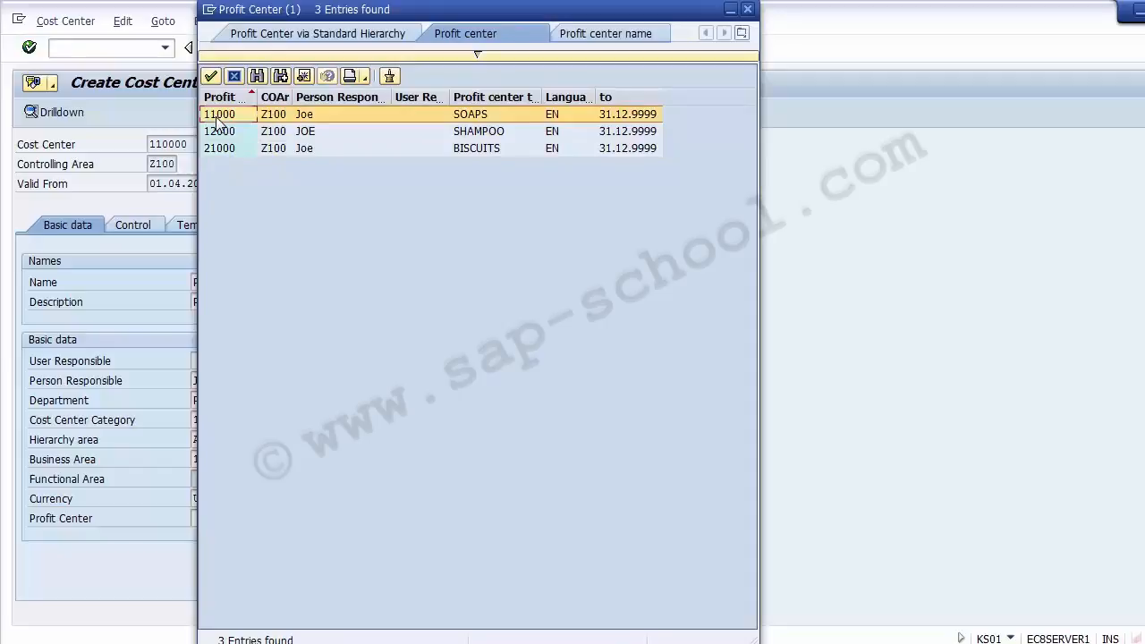
{"action": "double_click", "coordinate": [219, 121]}
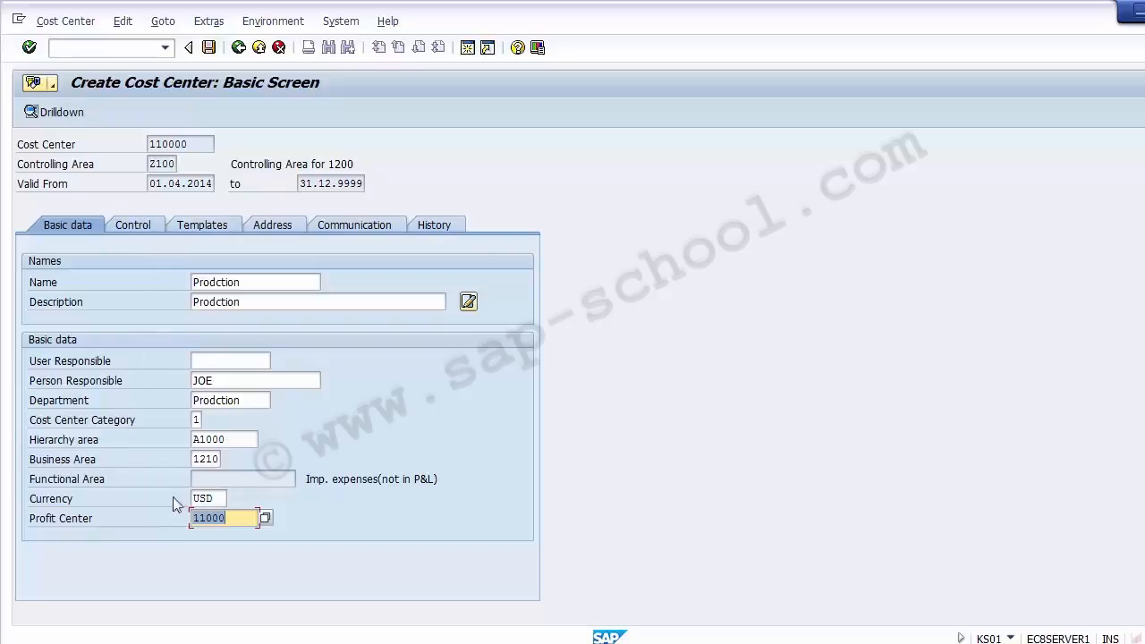
{"action": "left_click", "coordinate": [234, 518]}
{"action": "left_click", "coordinate": [255, 441]}
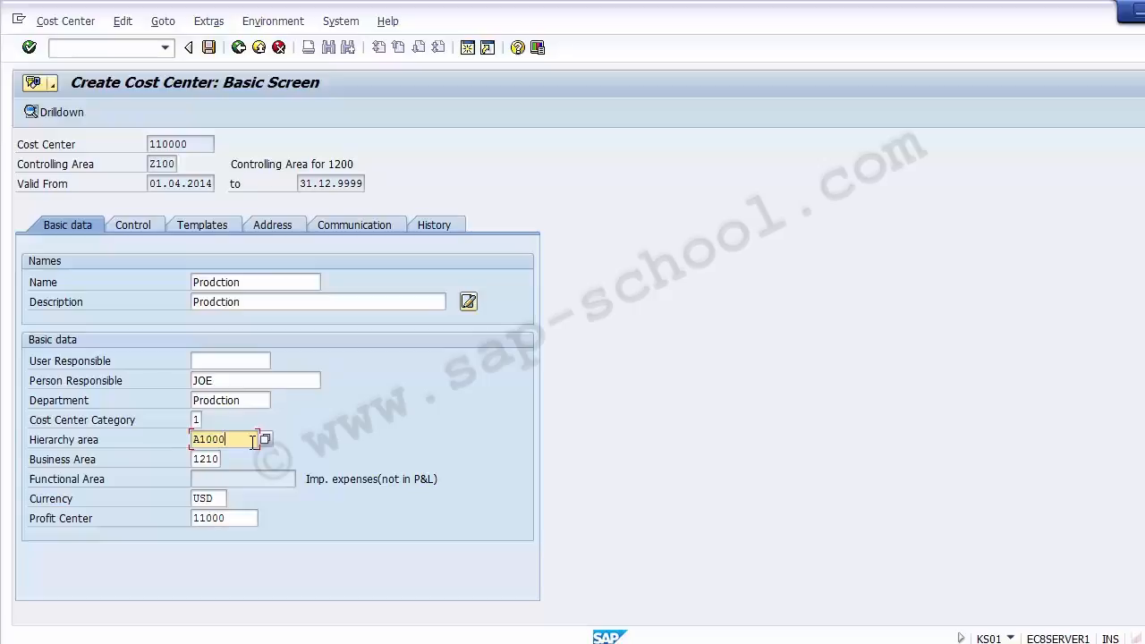
Review the new cost center's control indicators, address, templates and communication data
{"action": "left_click", "coordinate": [147, 228]}
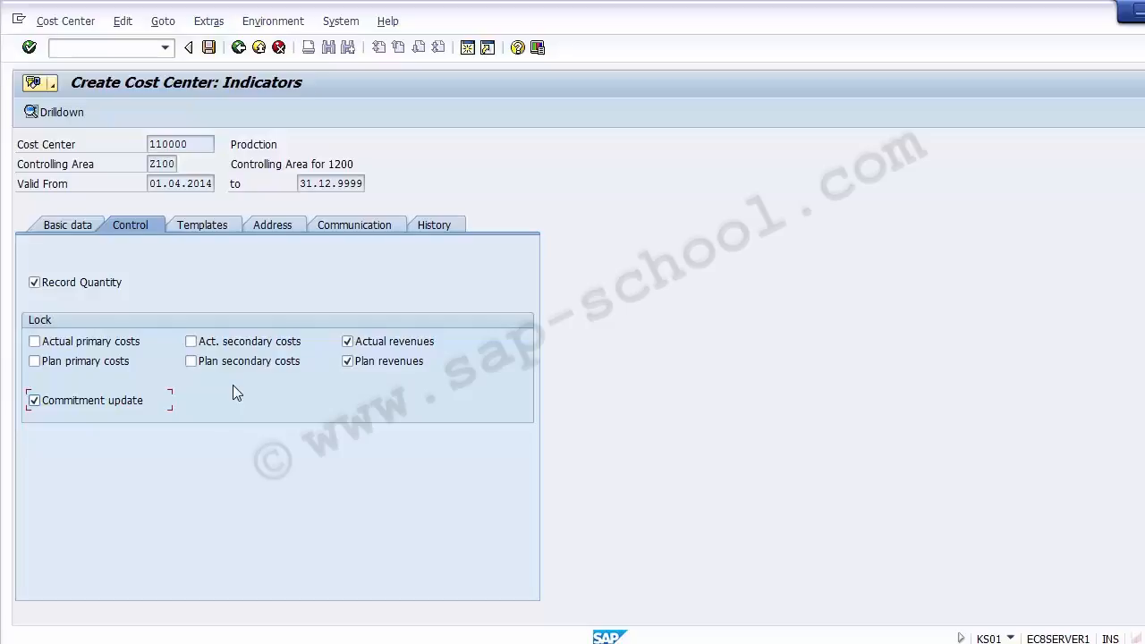
{"action": "left_click", "coordinate": [273, 227]}
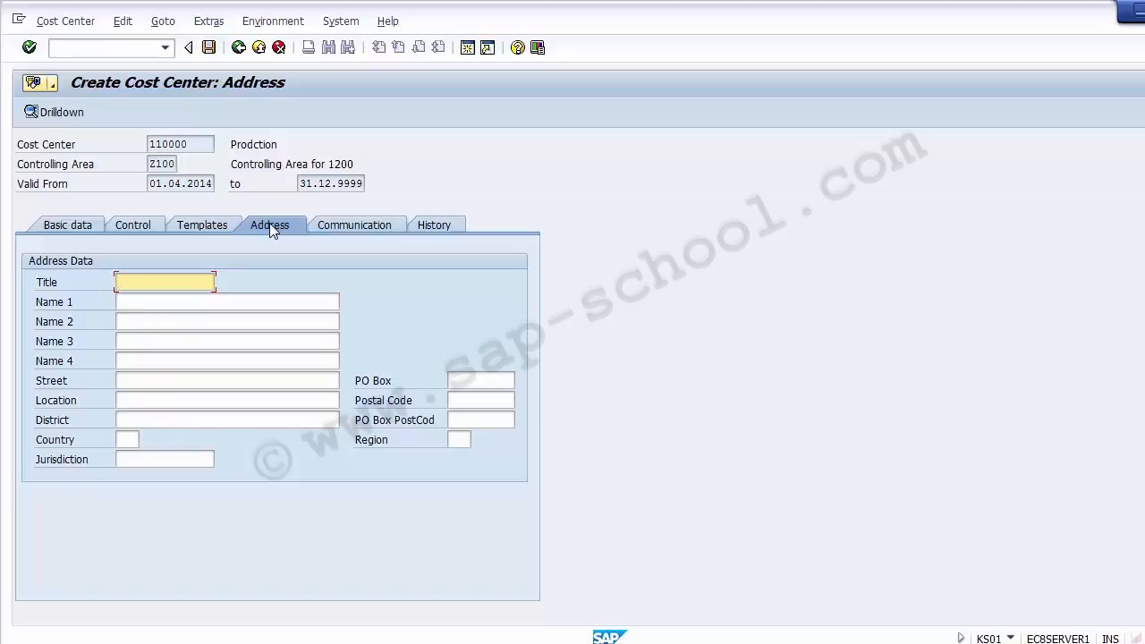
{"action": "left_click", "coordinate": [211, 224]}
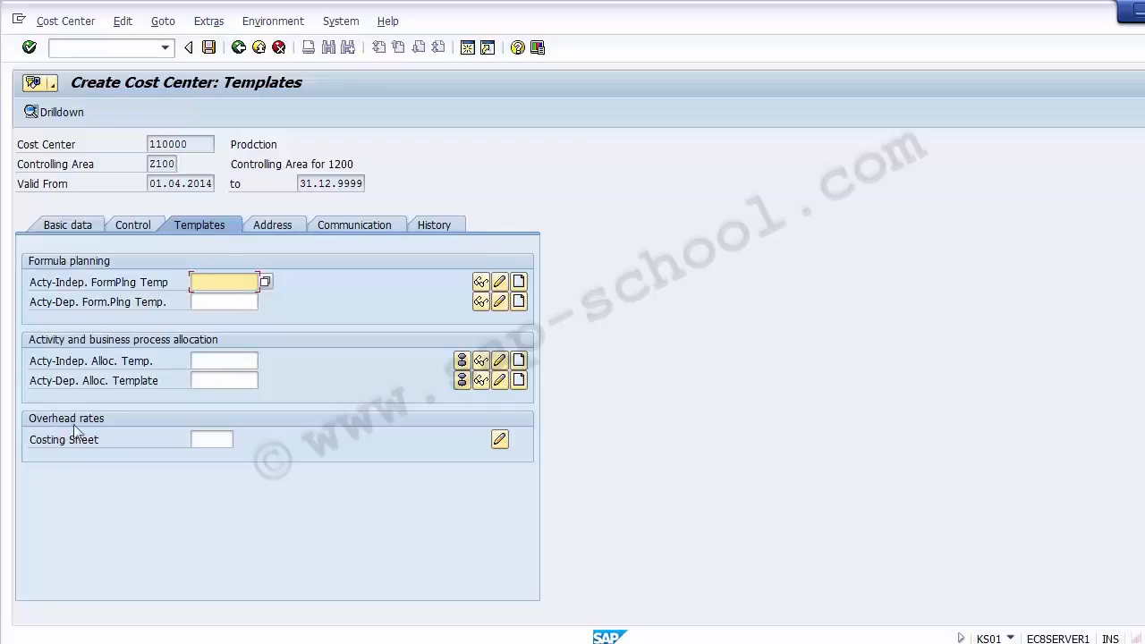
{"action": "left_click", "coordinate": [343, 310]}
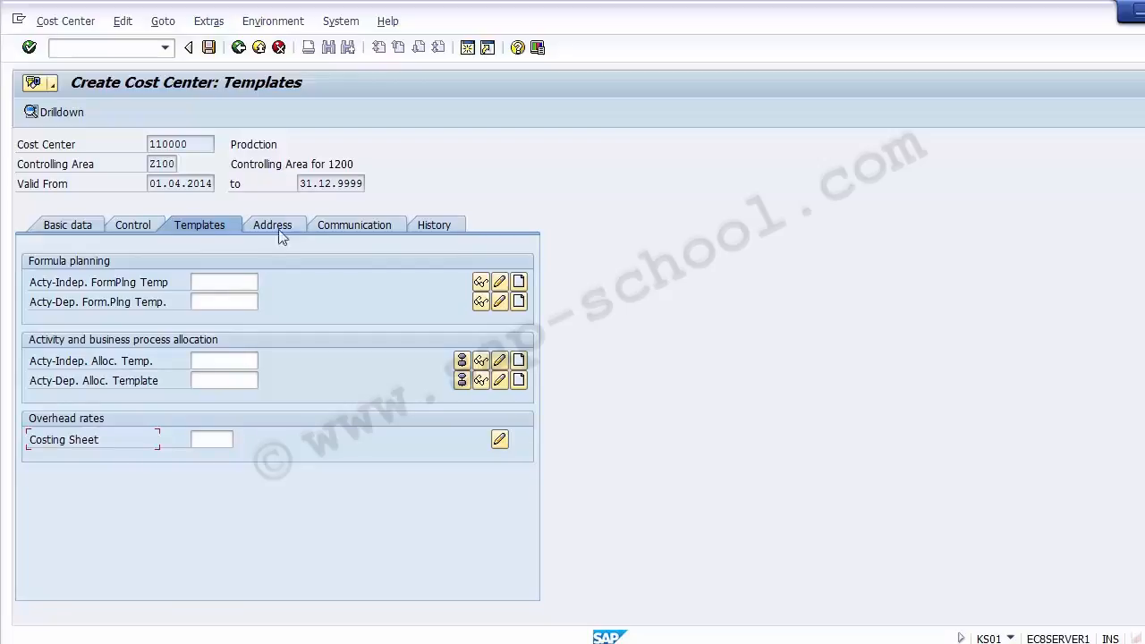
{"action": "left_click", "coordinate": [354, 224]}
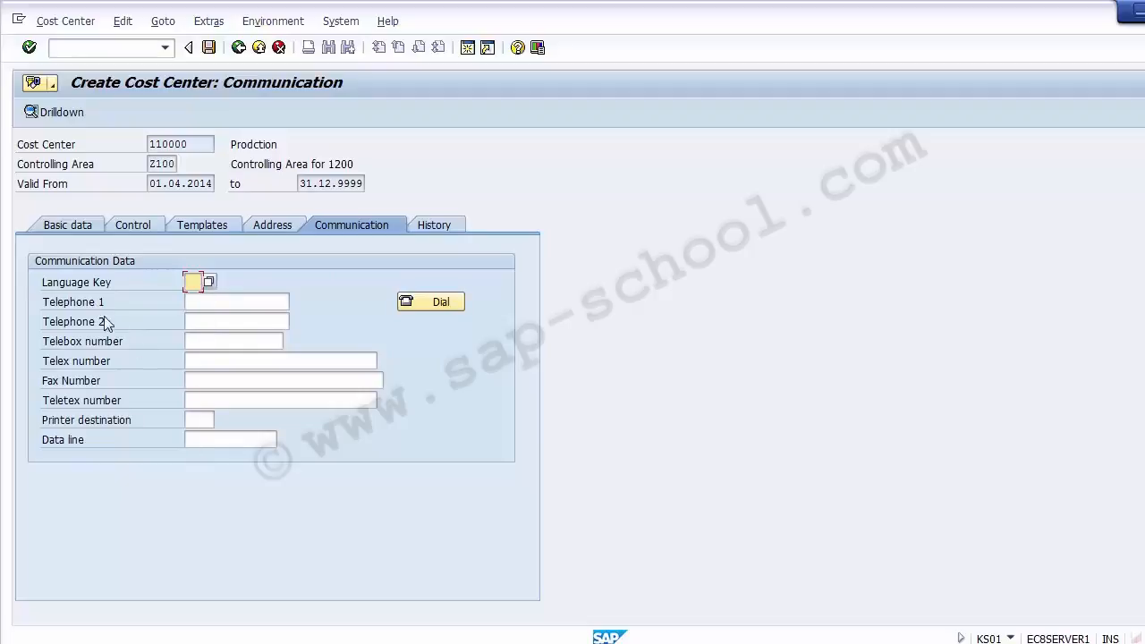
{"action": "left_click", "coordinate": [202, 302]}
{"action": "left_click", "coordinate": [203, 320]}
{"action": "left_click", "coordinate": [204, 339]}
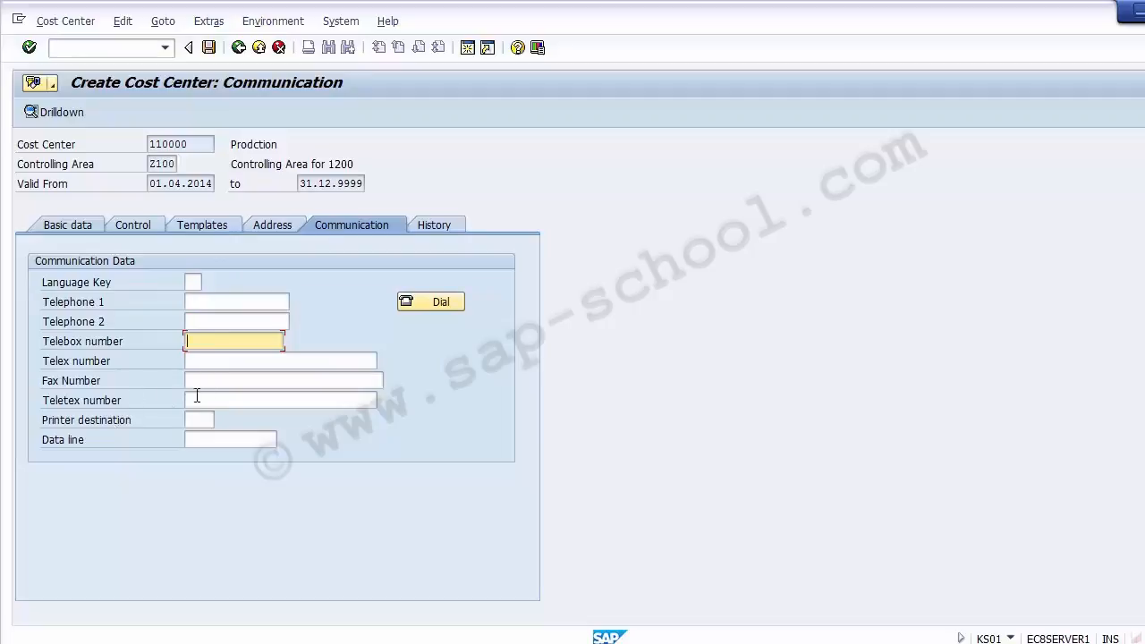
Check the creation history of cost center 110000 and save the cost center
{"action": "left_click", "coordinate": [417, 228]}
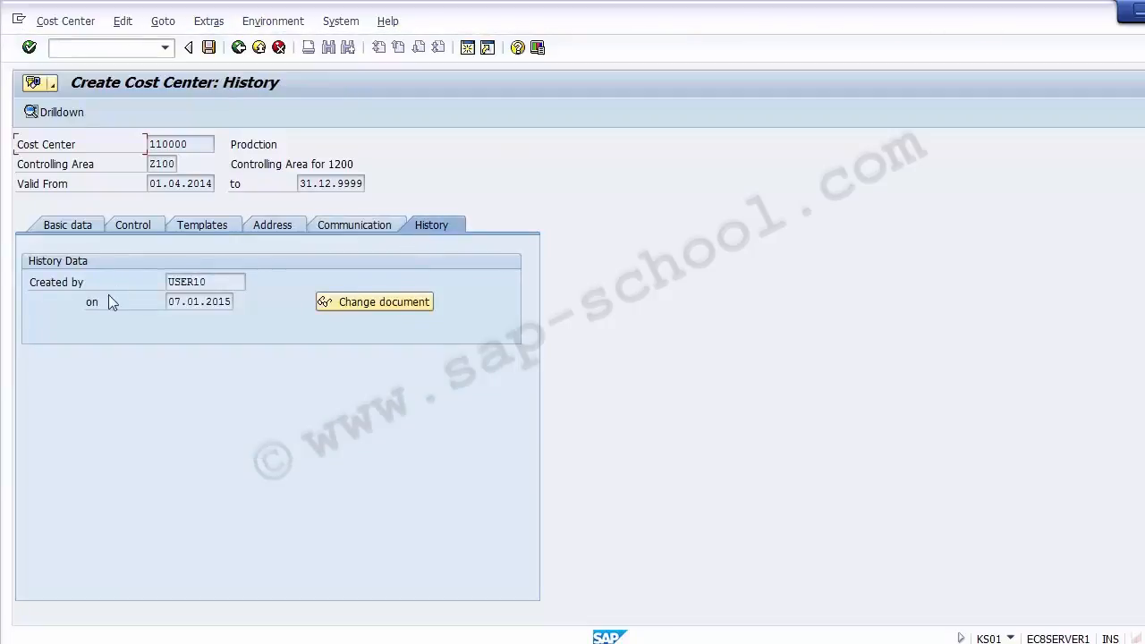
{"action": "left_click_drag", "start_coordinate": [236, 283], "coordinate": [157, 278]}
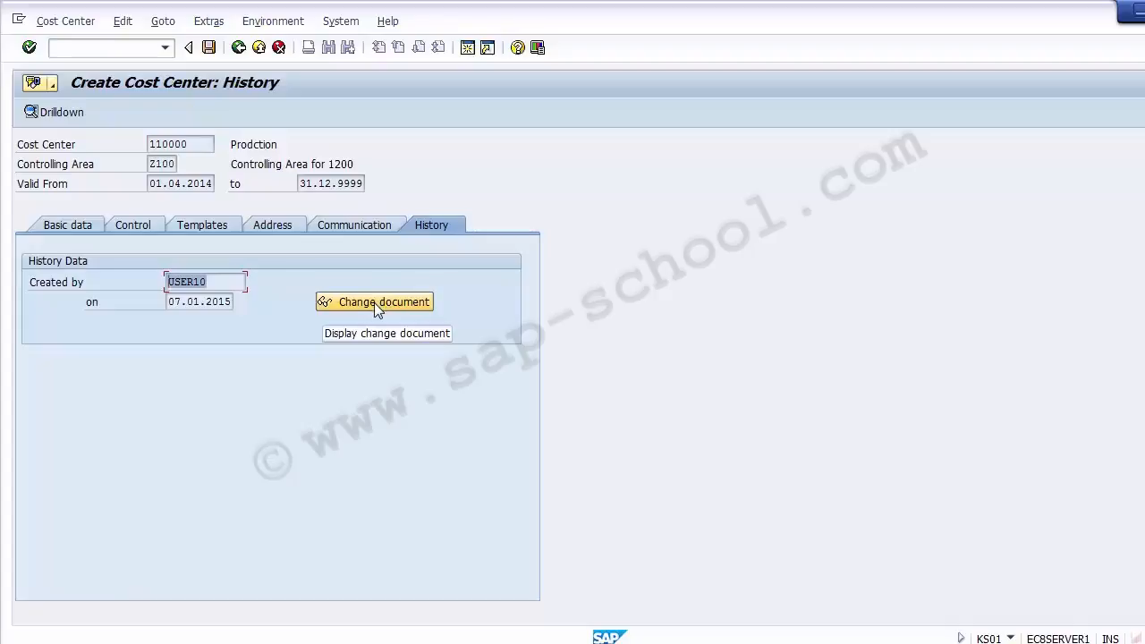
{"action": "left_click", "coordinate": [59, 230]}
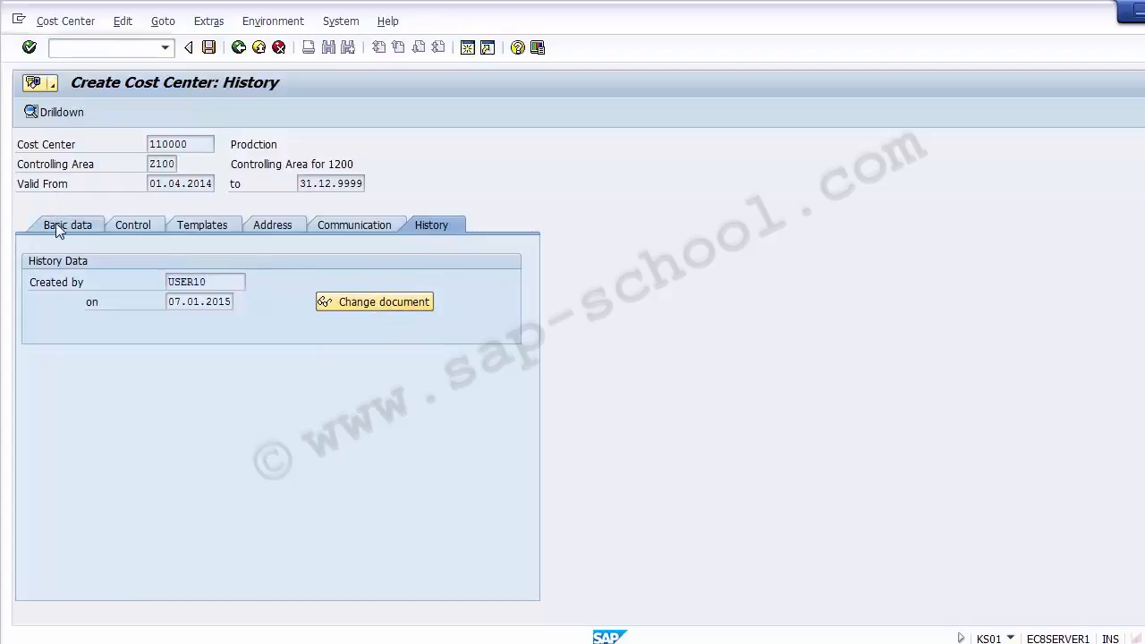
{"action": "left_click", "coordinate": [207, 48]}
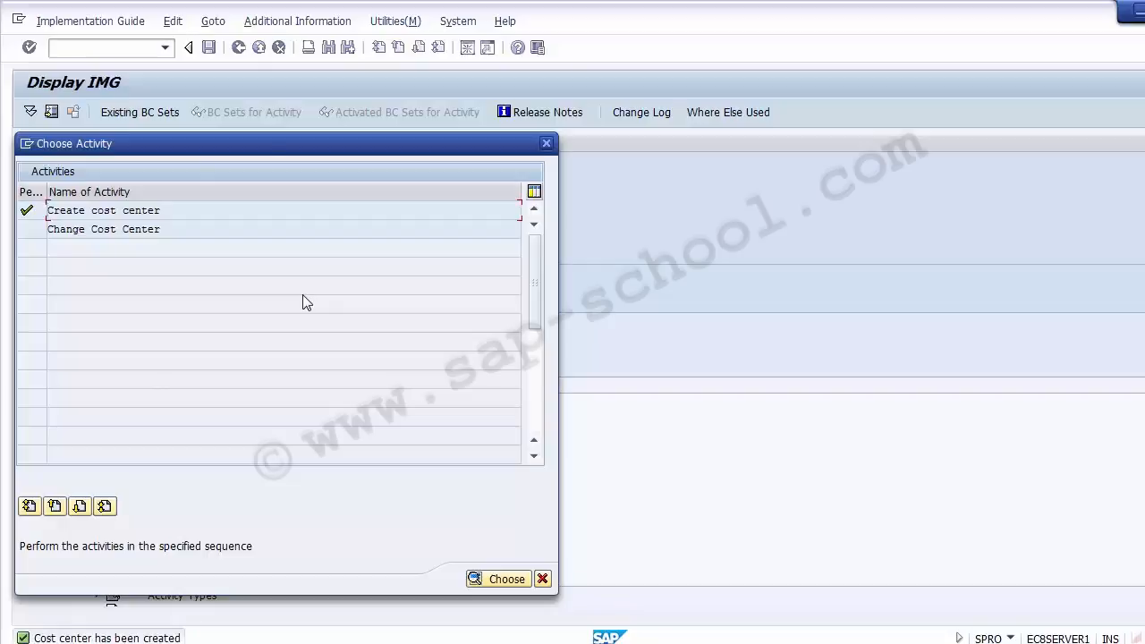
Switch to the PowerPoint slide on cost centers and check the transaction codes KS02 and KS03
{"action": "left_click", "coordinate": [497, 643]}
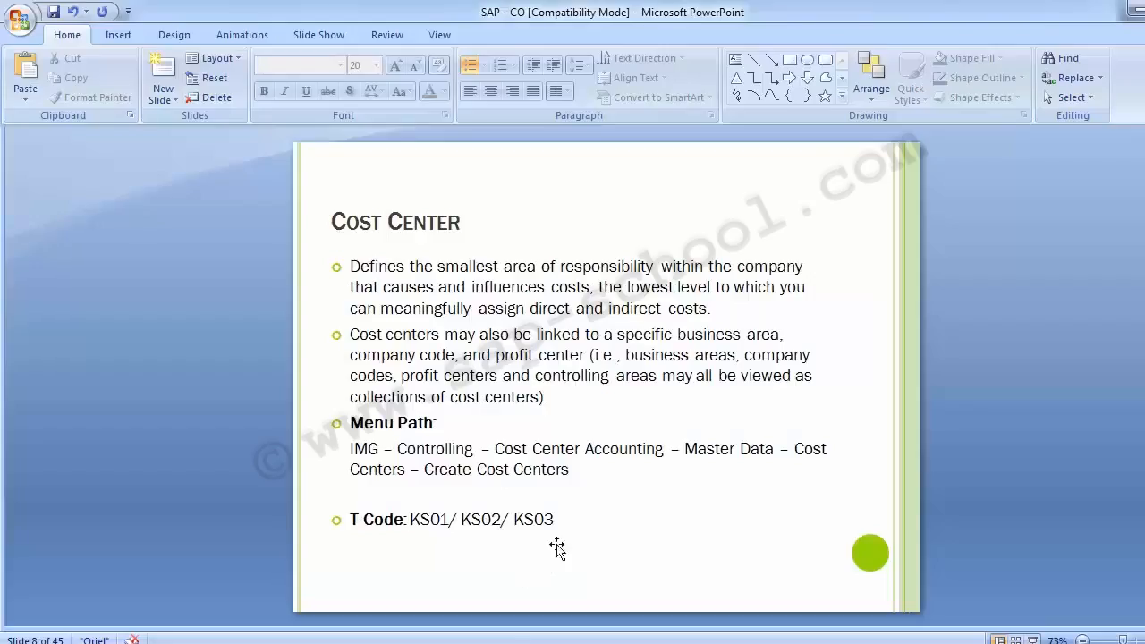
{"action": "left_click_drag", "start_coordinate": [451, 520], "coordinate": [497, 523]}
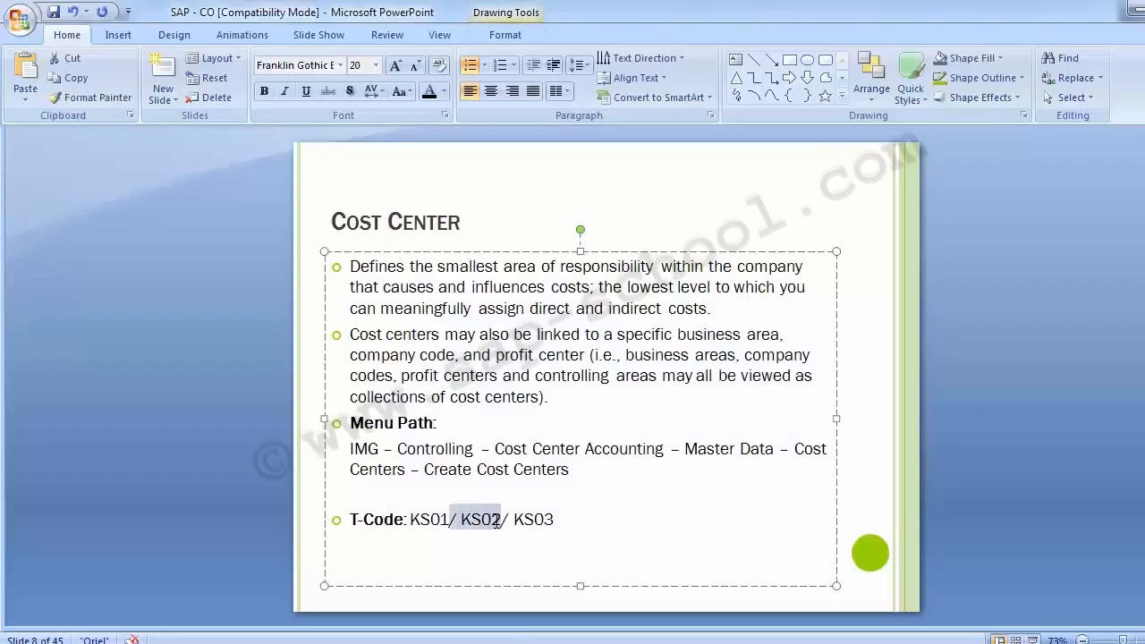
{"action": "left_click", "coordinate": [515, 521]}
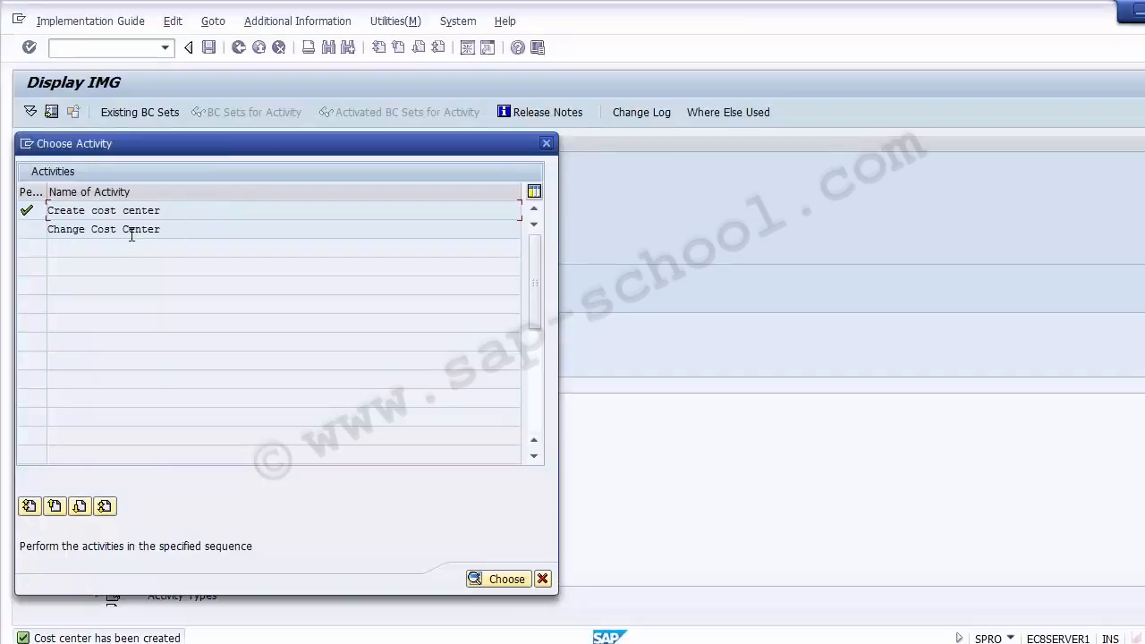
Back in SAP, run the Change Cost Center activity and open cost center 110000 for changing
{"action": "left_click", "coordinate": [130, 231]}
{"action": "left_click_drag", "start_coordinate": [151, 128], "coordinate": [481, 97]}
{"action": "left_click", "coordinate": [480, 170]}
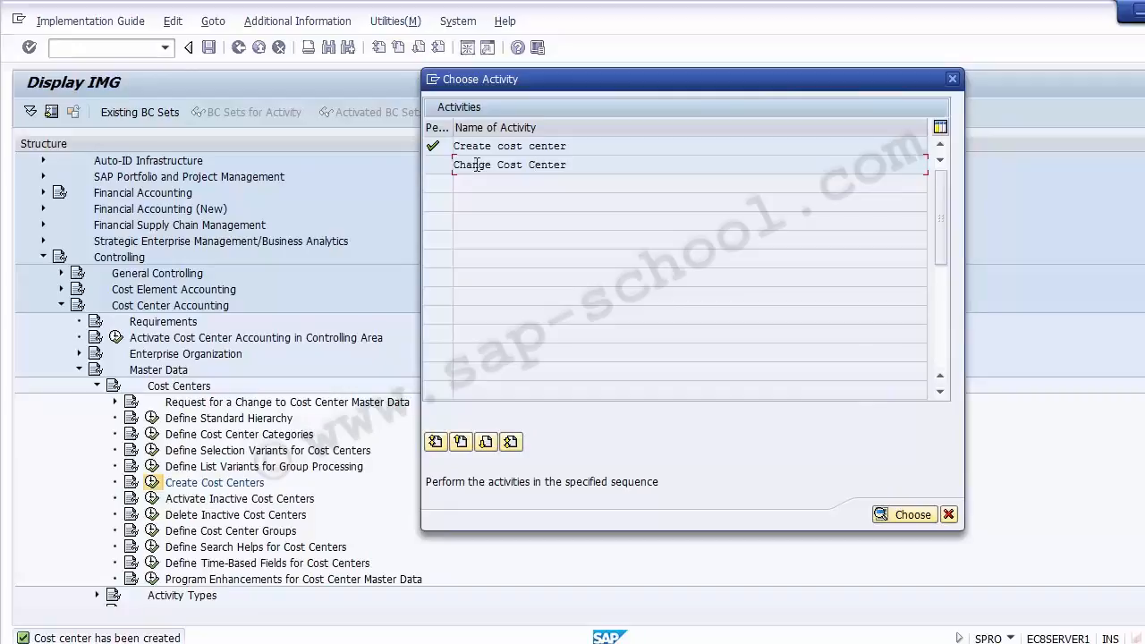
{"action": "double_click", "coordinate": [475, 164]}
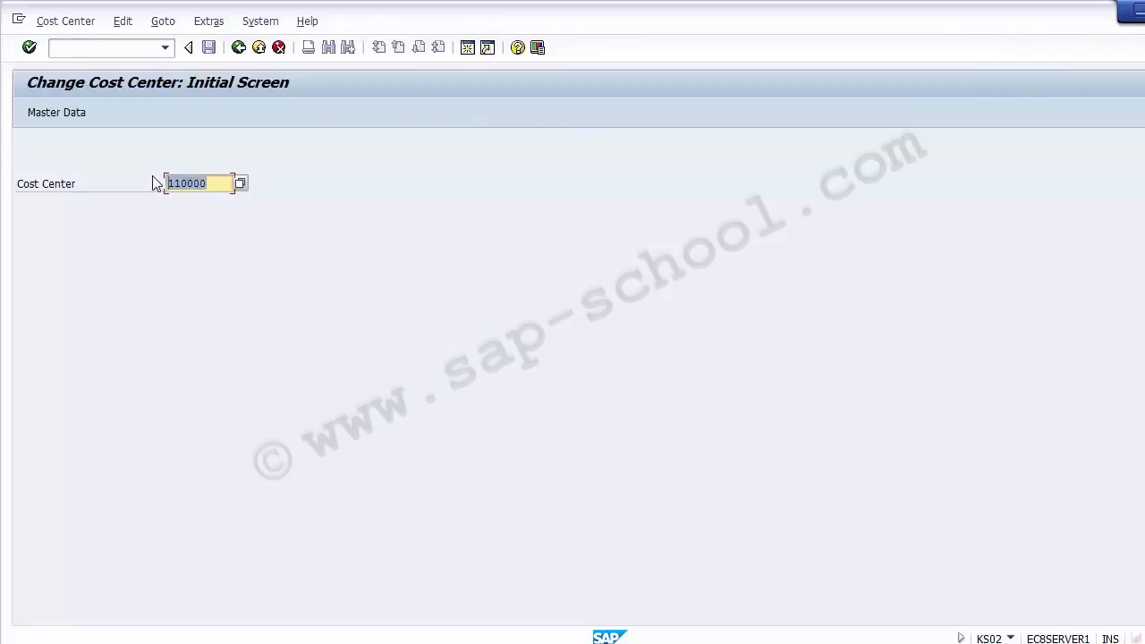
{"action": "key", "text": "Return"}
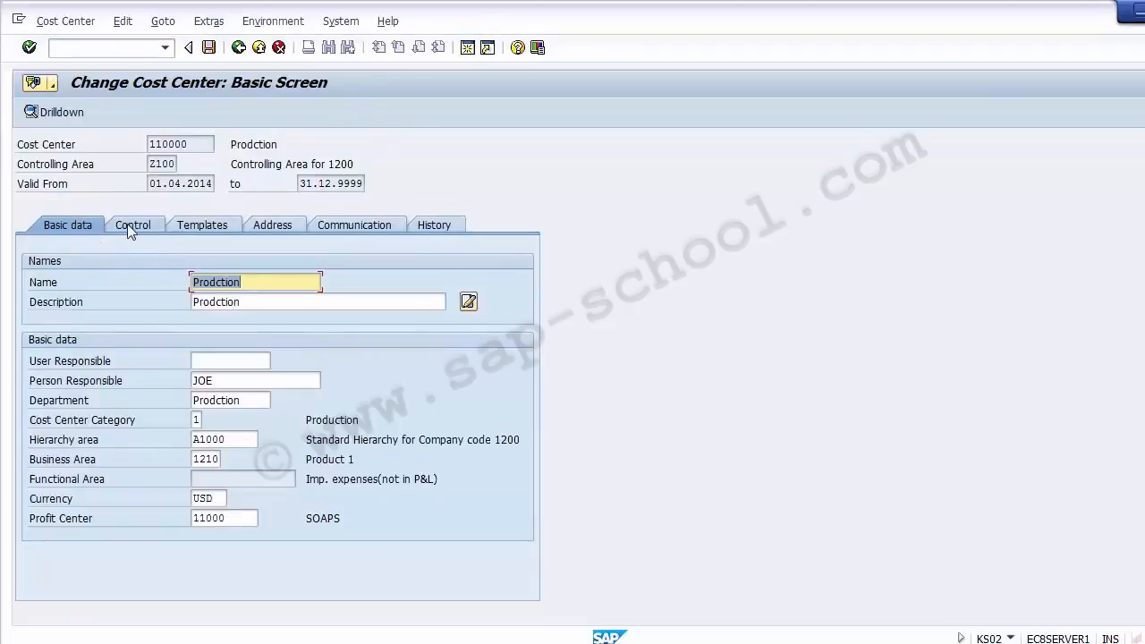
Review the changeable basic data, control, template and address fields of the cost center, and return to the IMG structure without changes
{"action": "left_click", "coordinate": [227, 380]}
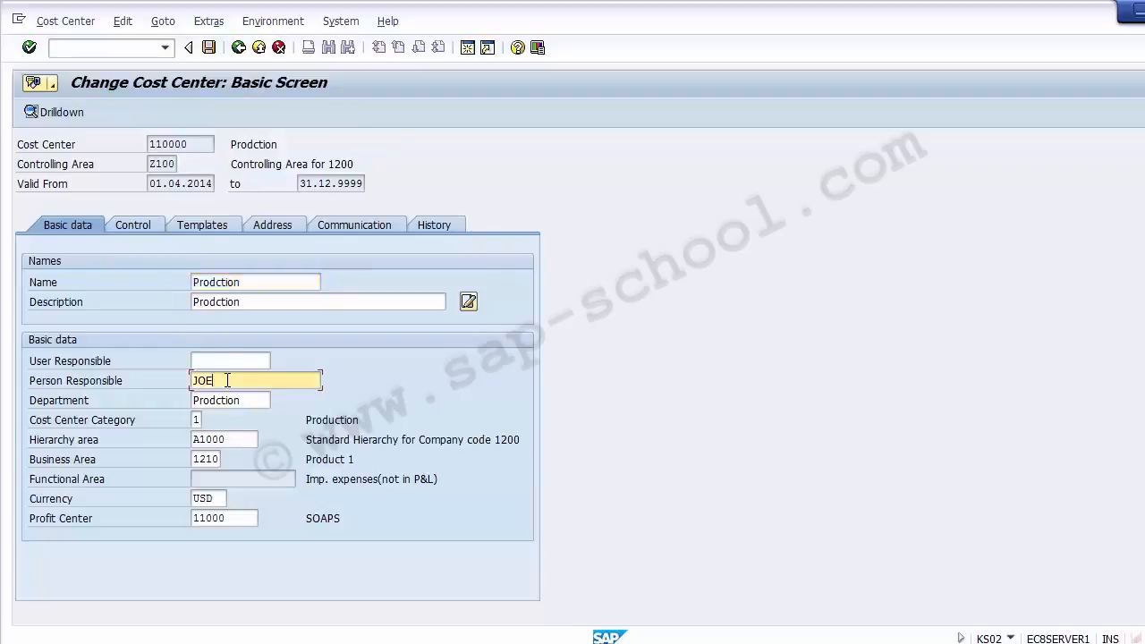
{"action": "left_click", "coordinate": [233, 439]}
{"action": "left_click", "coordinate": [218, 458]}
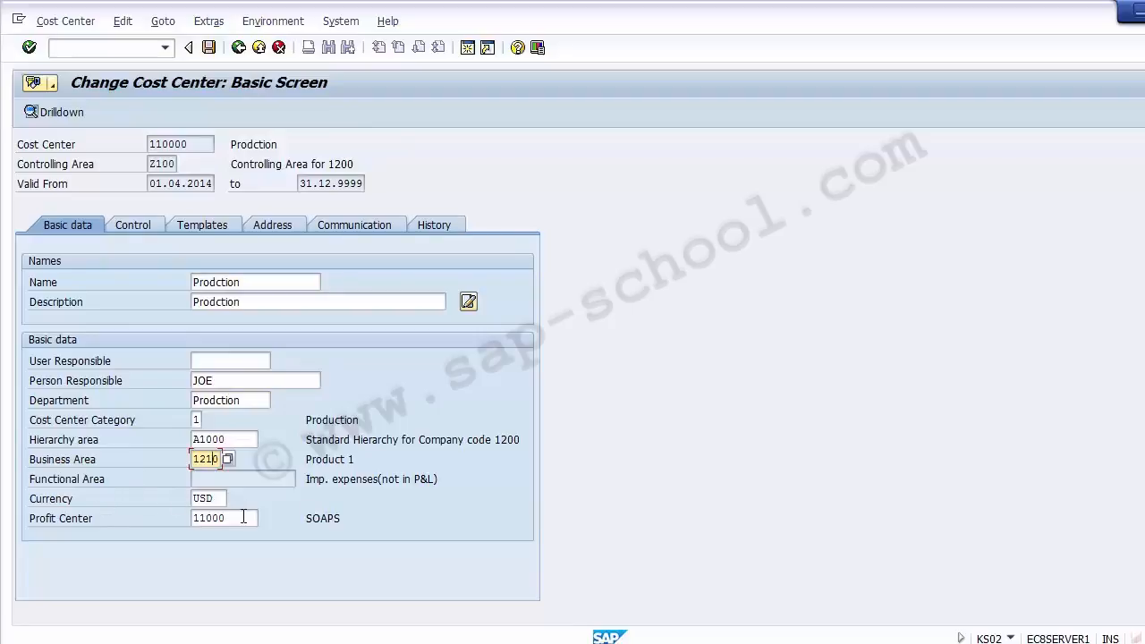
{"action": "left_click", "coordinate": [243, 517]}
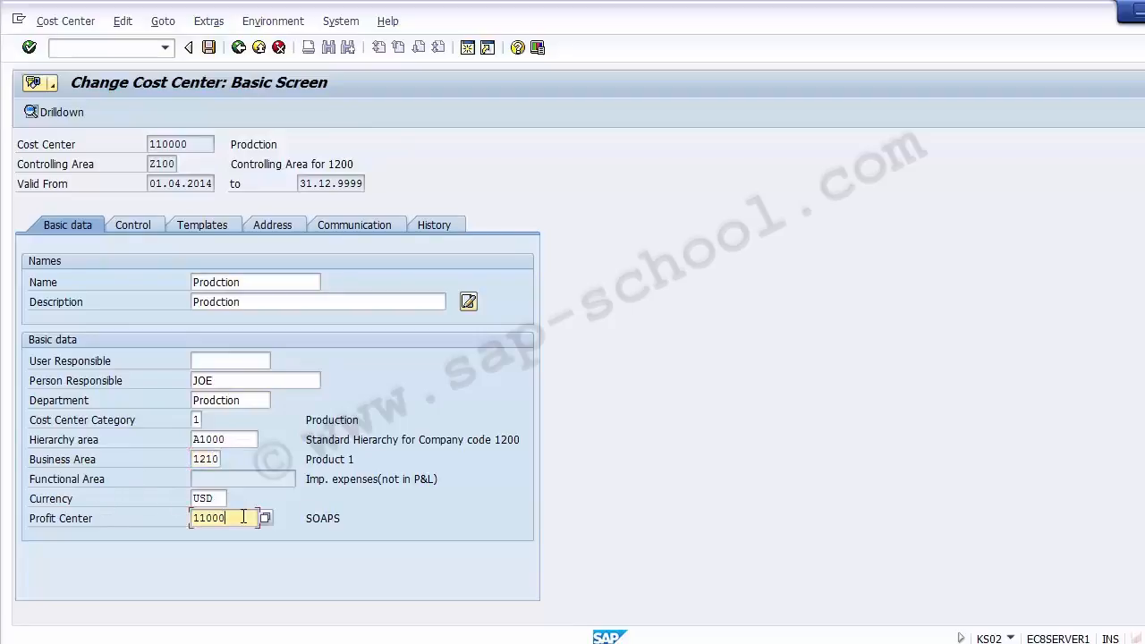
{"action": "left_click", "coordinate": [139, 224]}
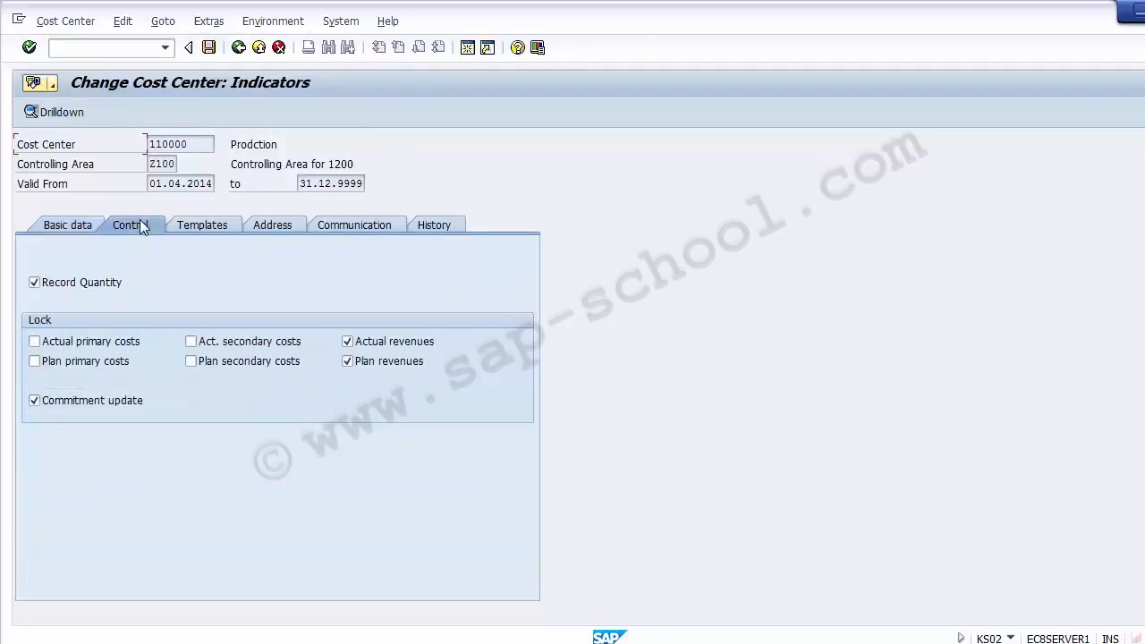
{"action": "left_click", "coordinate": [204, 225]}
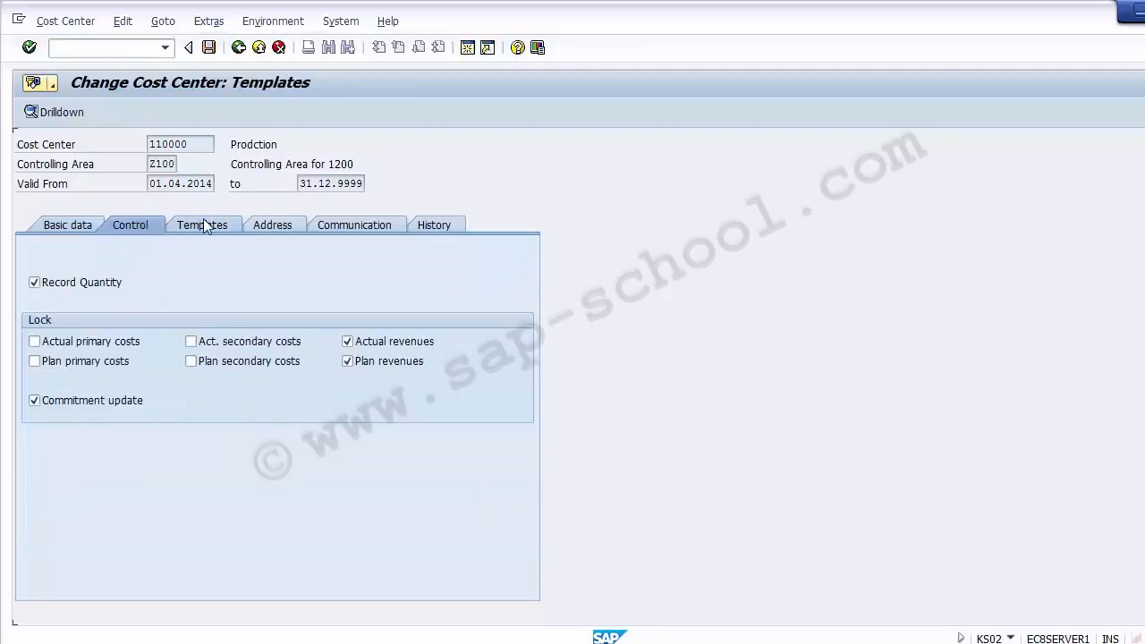
{"action": "left_click", "coordinate": [277, 224]}
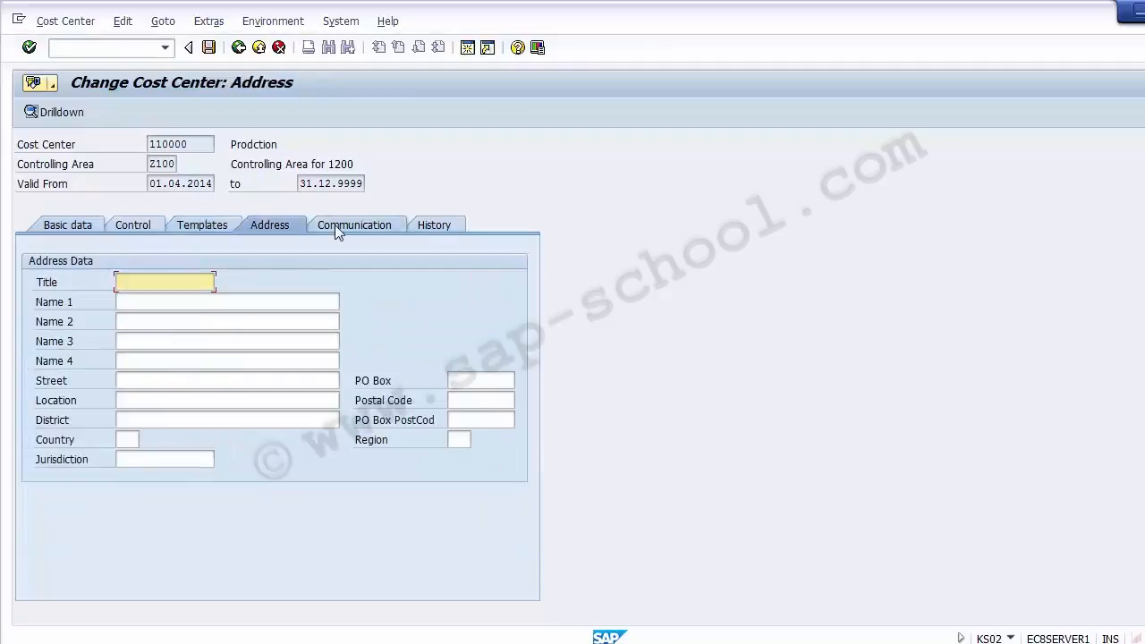
{"action": "left_click", "coordinate": [170, 306]}
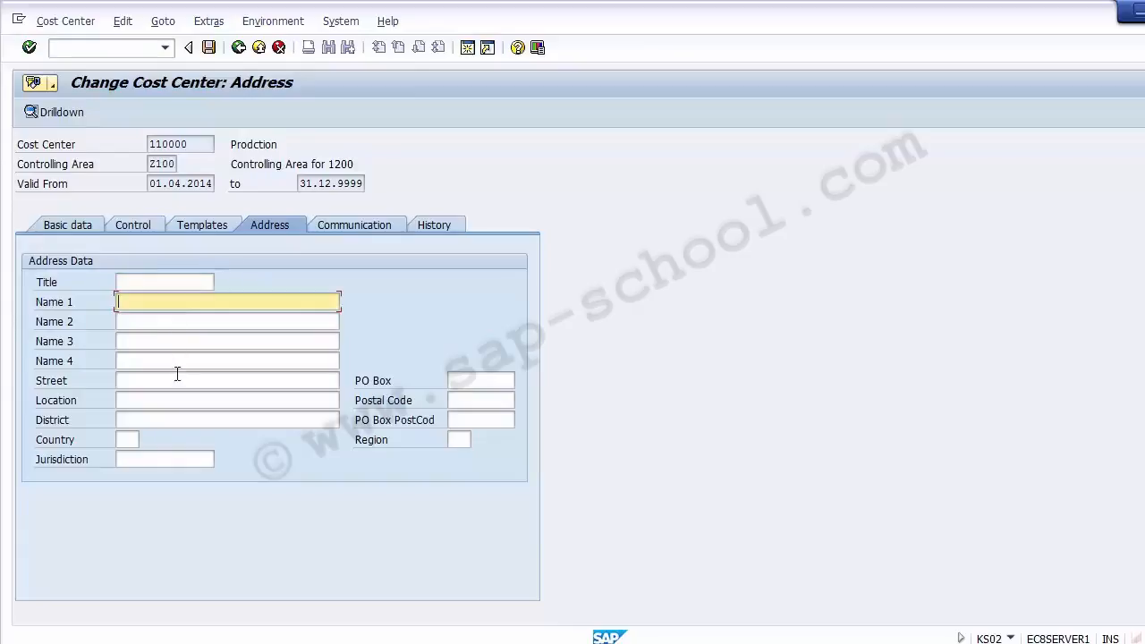
{"action": "left_click", "coordinate": [68, 223]}
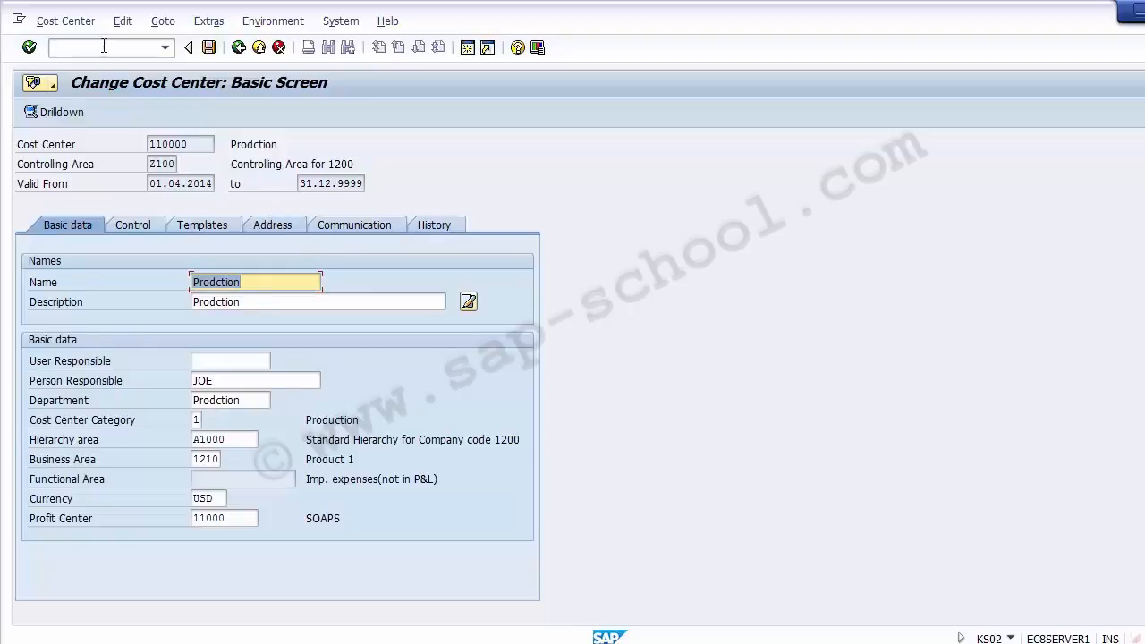
{"action": "left_click", "coordinate": [237, 47]}
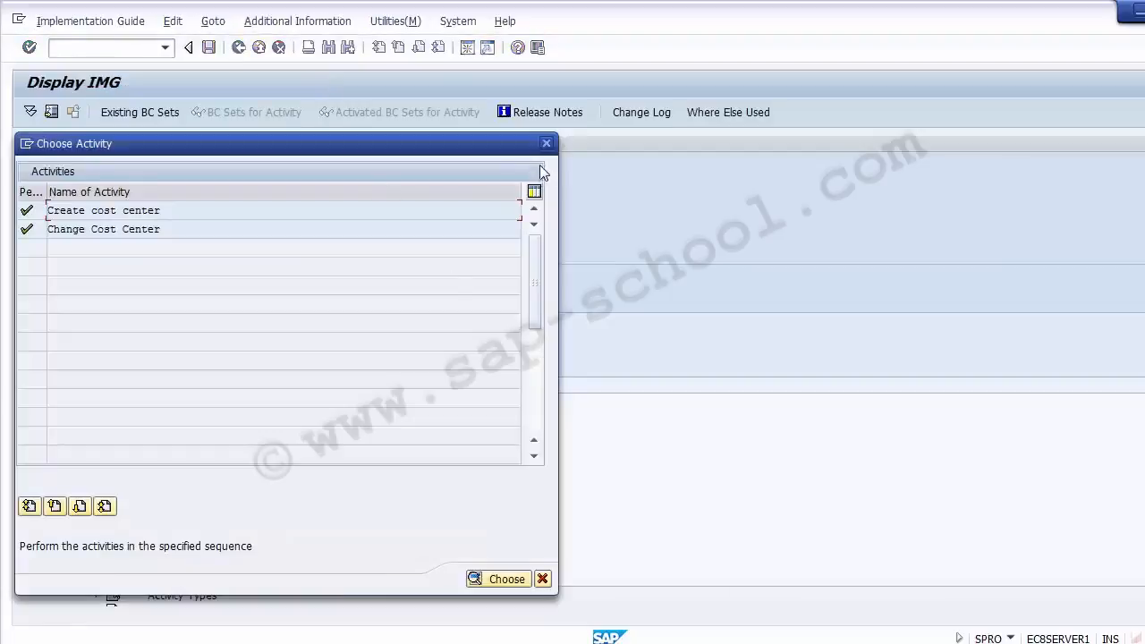
{"action": "left_click", "coordinate": [545, 143]}
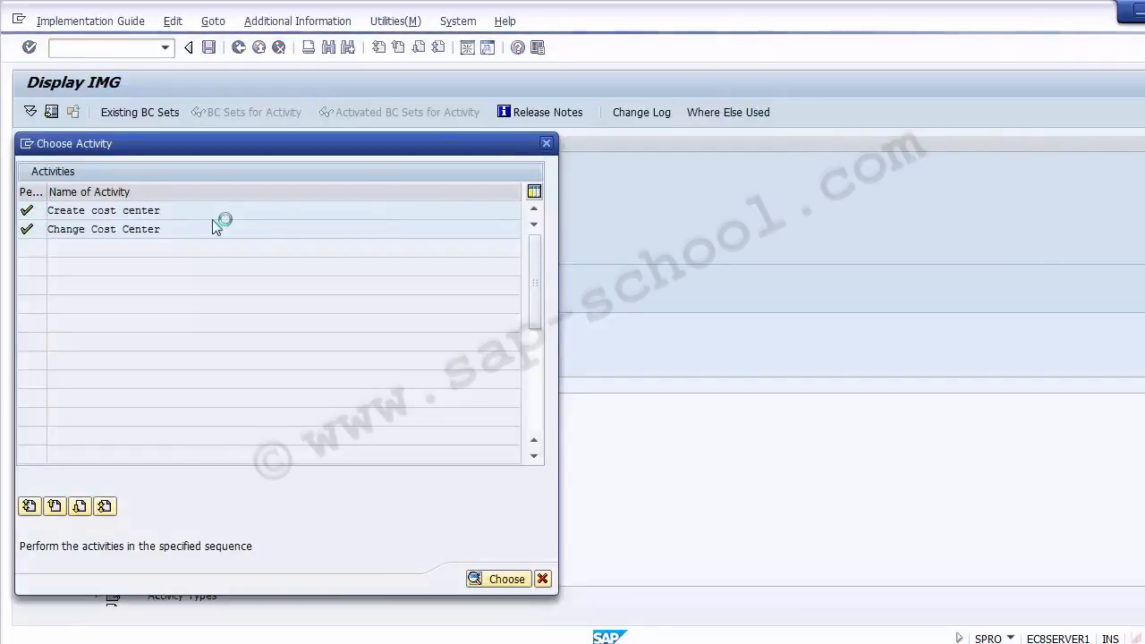
Open a new SAP session, check the display transaction code on the PowerPoint slide, and display cost center 110000 with KS03
{"action": "left_click", "coordinate": [468, 50]}
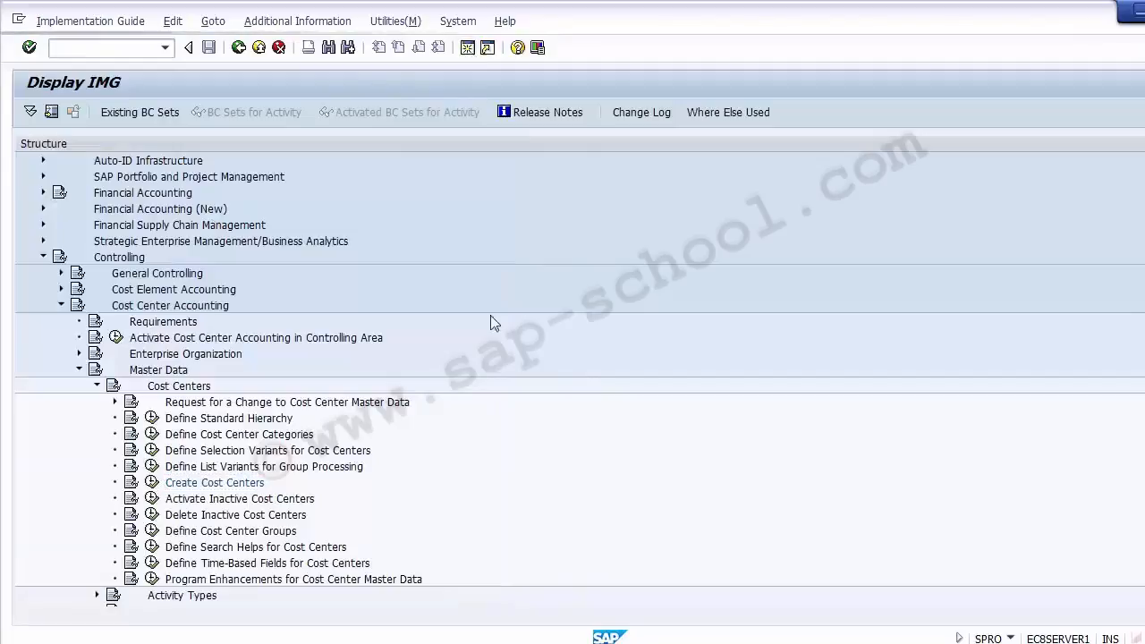
{"action": "left_click", "coordinate": [503, 642]}
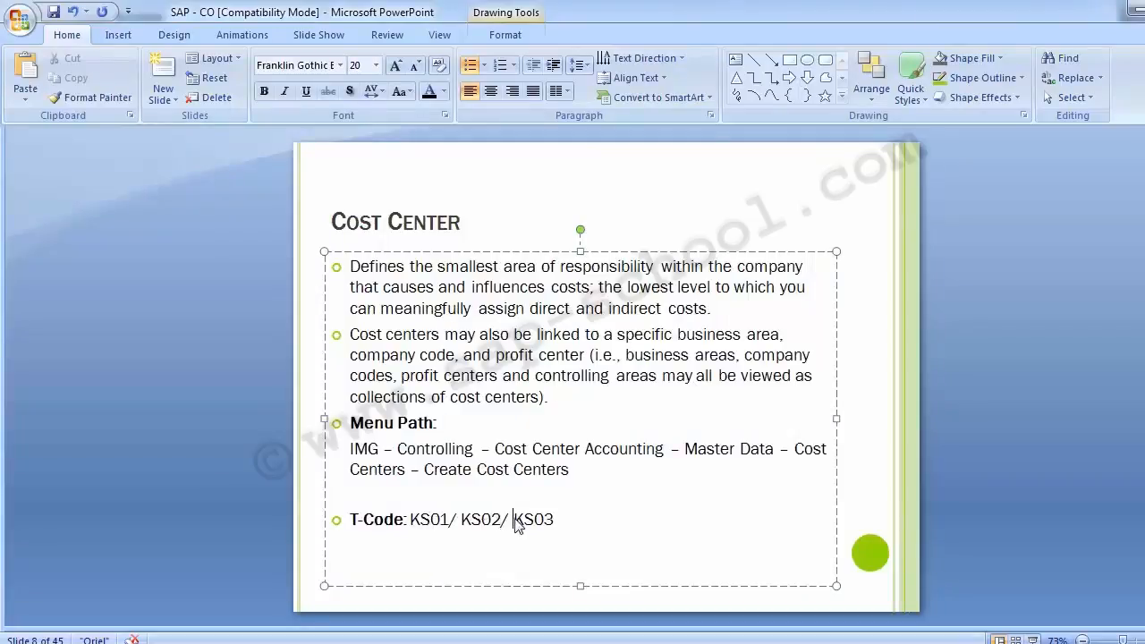
{"action": "left_click", "coordinate": [248, 411]}
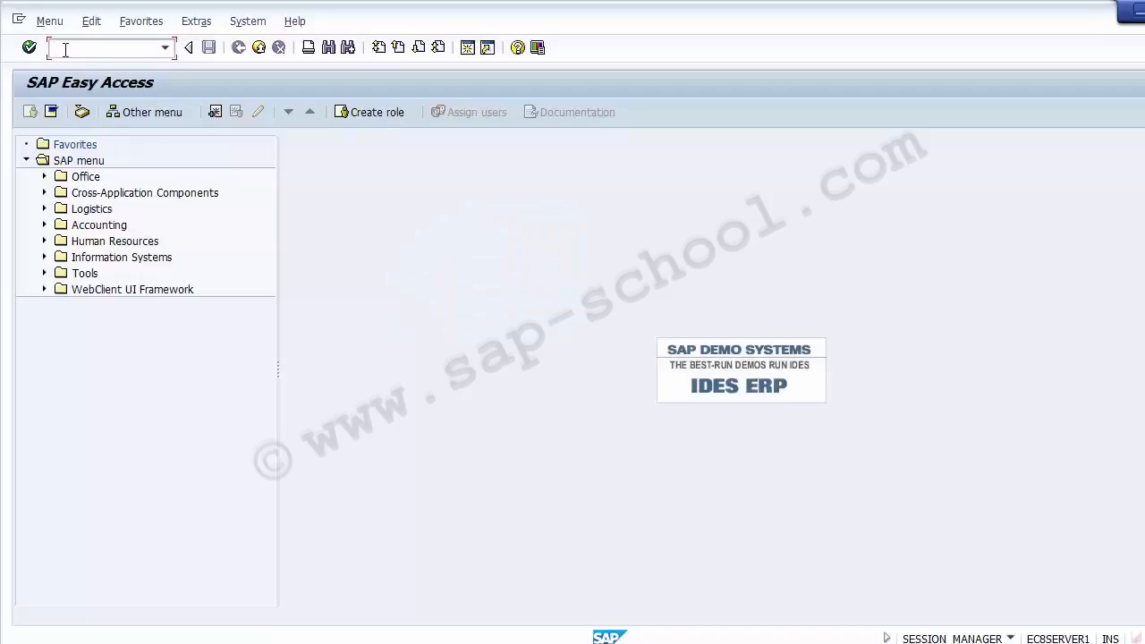
{"action": "type", "text": "KS03"}
{"action": "key", "text": "Return"}
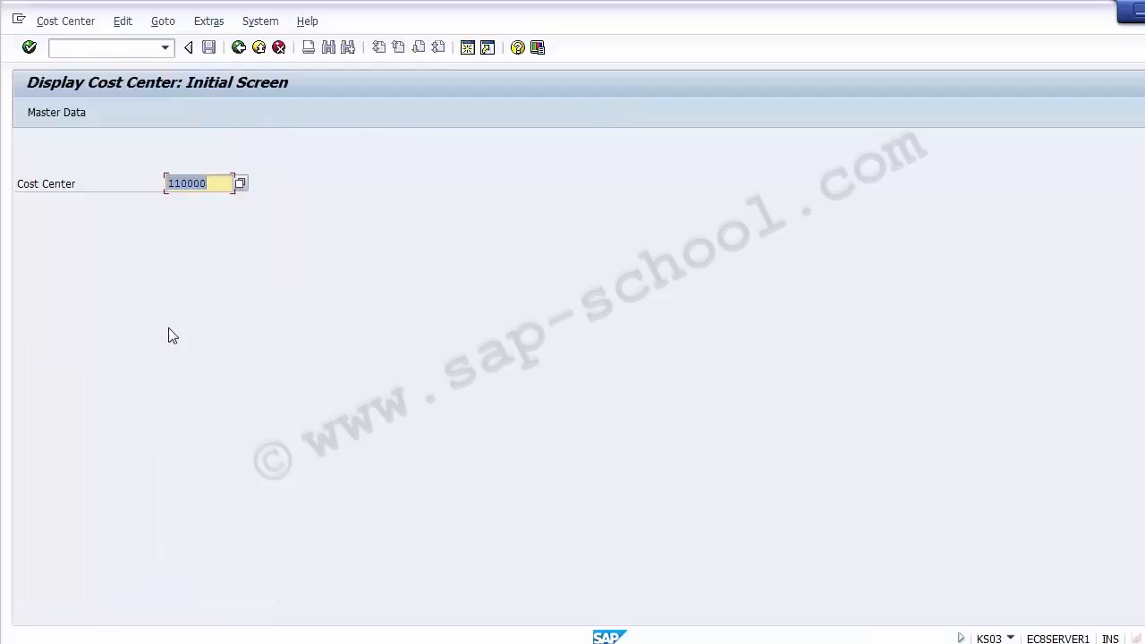
{"action": "key", "text": "Return"}
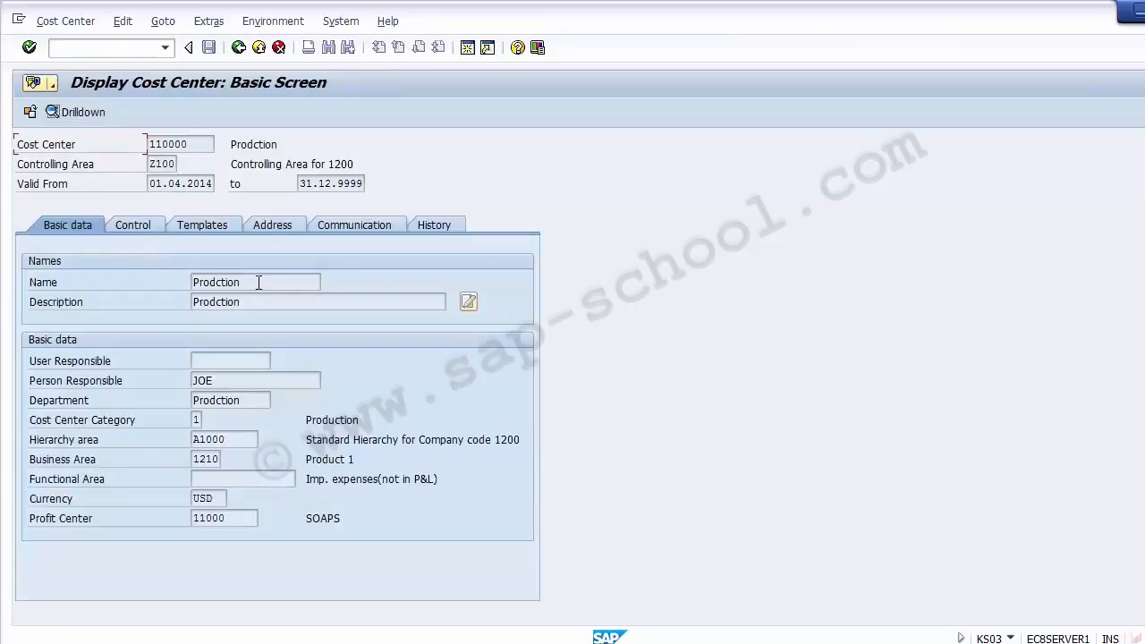
Examine the displayed basic data of the cost center, from the person responsible down to the profit center
{"action": "left_click", "coordinate": [237, 380]}
{"action": "left_click", "coordinate": [234, 402]}
{"action": "left_click", "coordinate": [215, 439]}
{"action": "left_click", "coordinate": [209, 459]}
{"action": "left_click", "coordinate": [212, 479]}
{"action": "left_click", "coordinate": [212, 498]}
{"action": "left_click", "coordinate": [222, 518]}
Look through the displayed cost center's control, template and address data and return to its basic data
{"action": "left_click", "coordinate": [134, 225]}
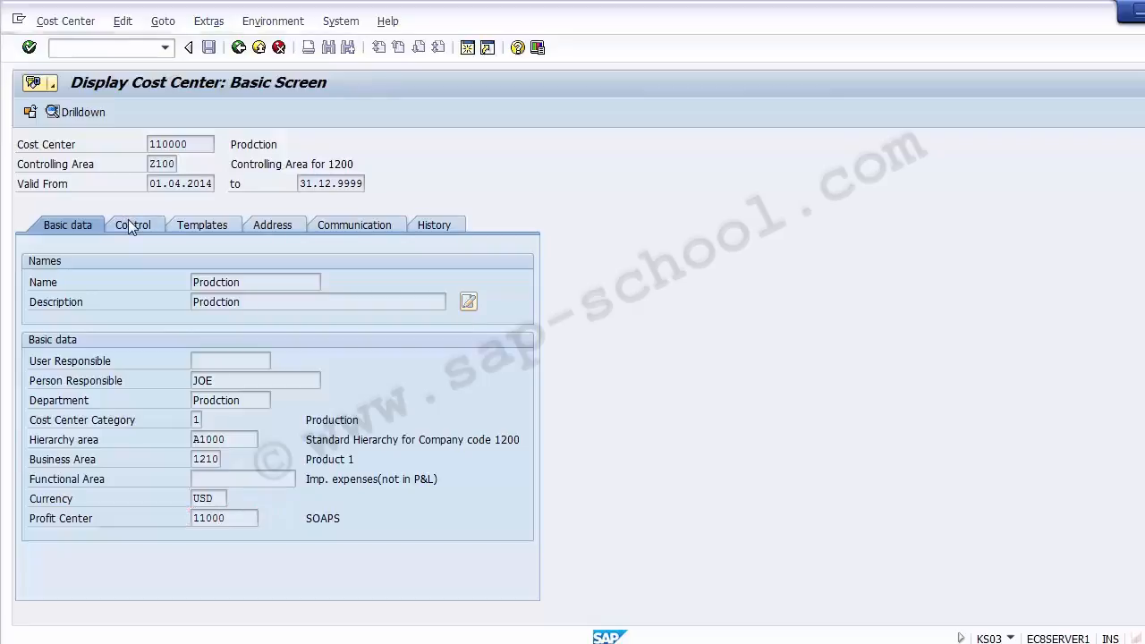
{"action": "left_click", "coordinate": [200, 226]}
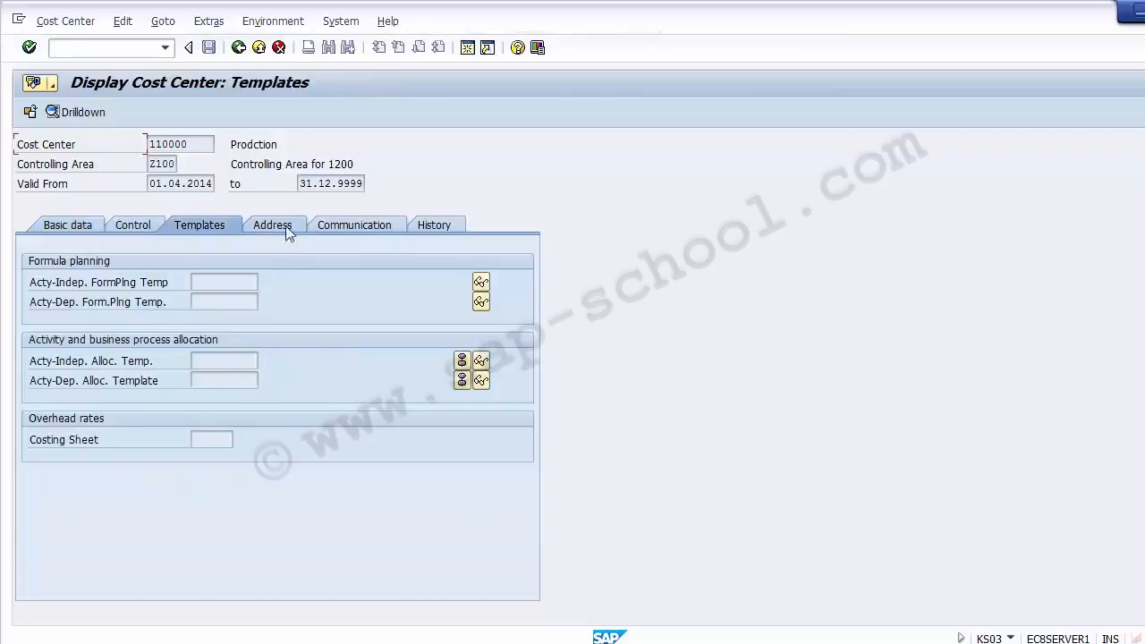
{"action": "left_click", "coordinate": [271, 227]}
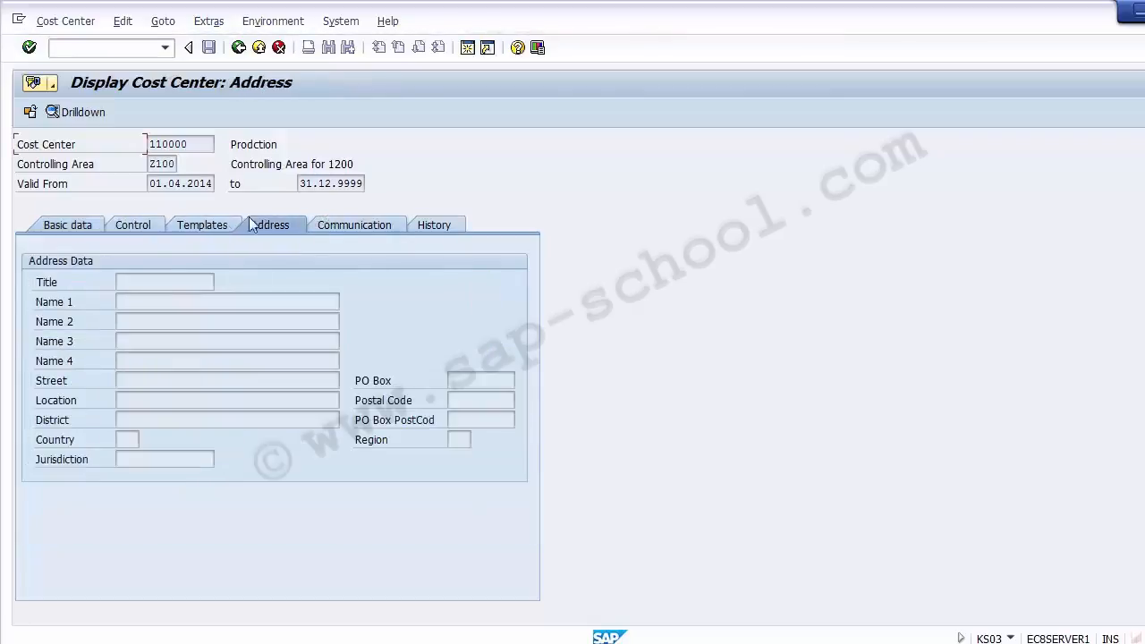
{"action": "left_click", "coordinate": [176, 226]}
{"action": "left_click", "coordinate": [47, 222]}
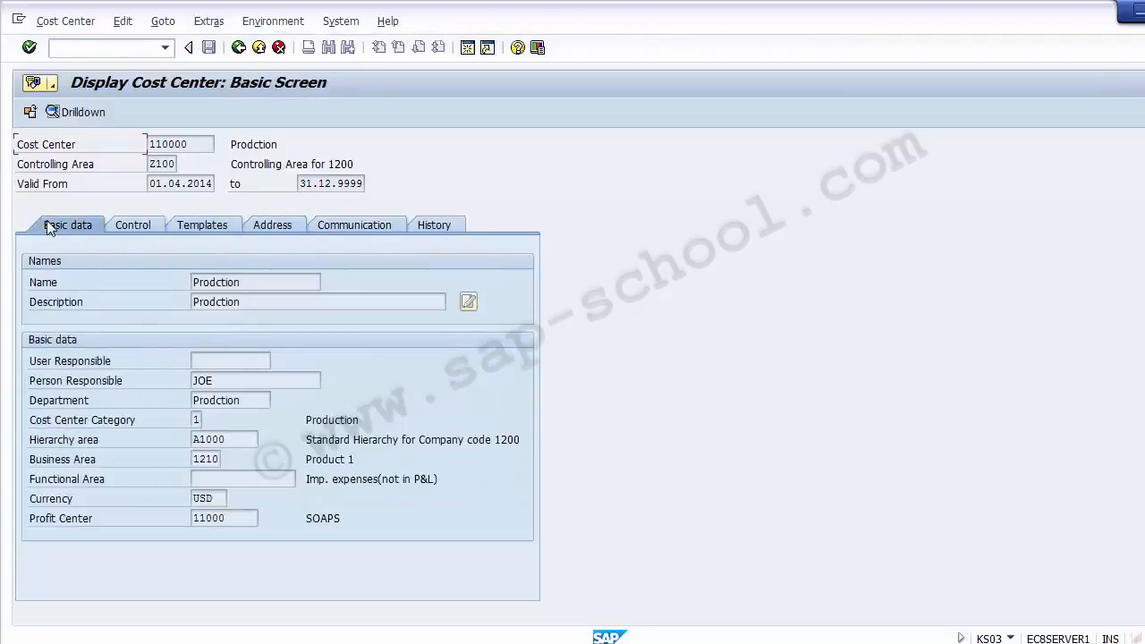
Leave the cost center display transaction and switch to the Cost Center Groups slide in PowerPoint
{"action": "left_click", "coordinate": [239, 49]}
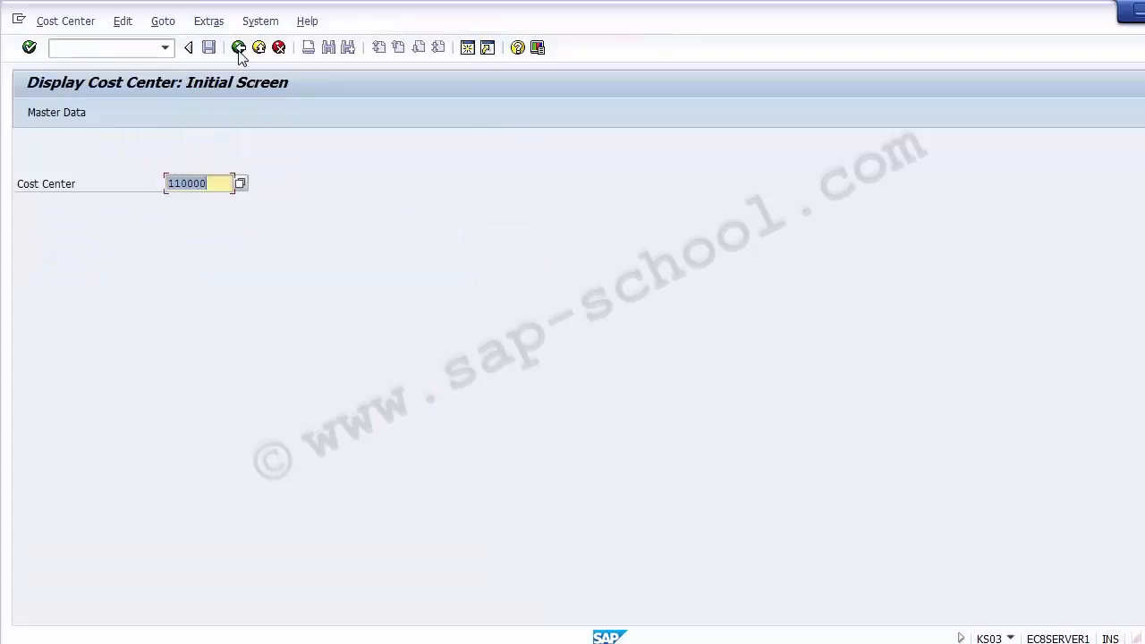
{"action": "left_click", "coordinate": [239, 48]}
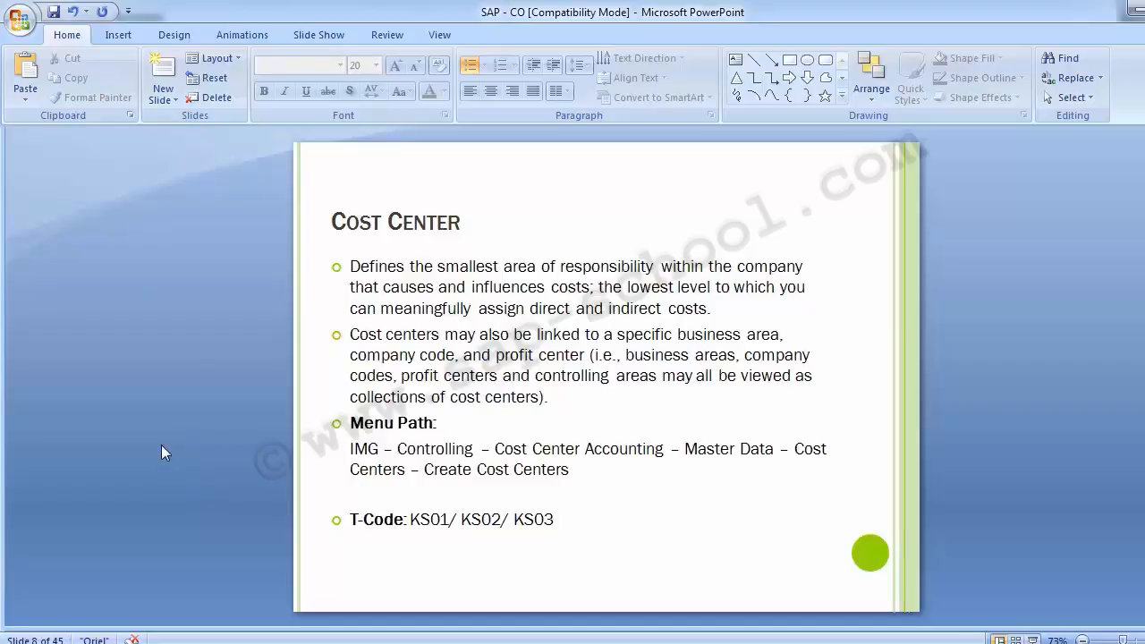
{"action": "scroll", "coordinate": [162, 445], "scroll_direction": "down", "scroll_amount": 1}
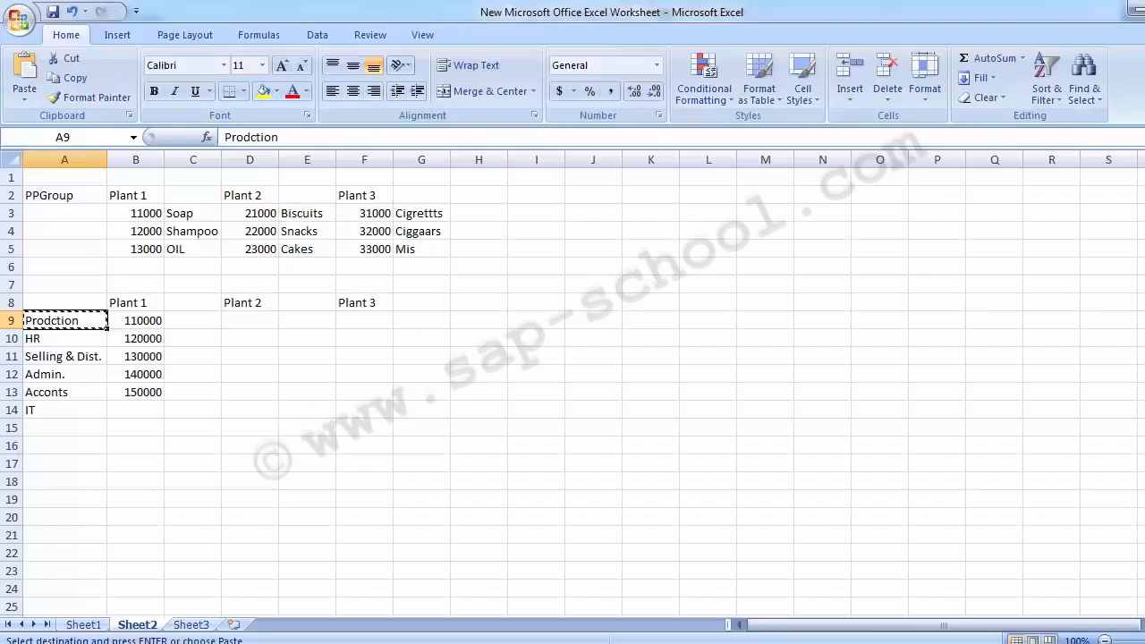
Switch to the Excel plan and go through the departments listed for Plant 1, from Prodction to IT
{"action": "key", "text": "ctrl+c"}
{"action": "left_click", "coordinate": [79, 287]}
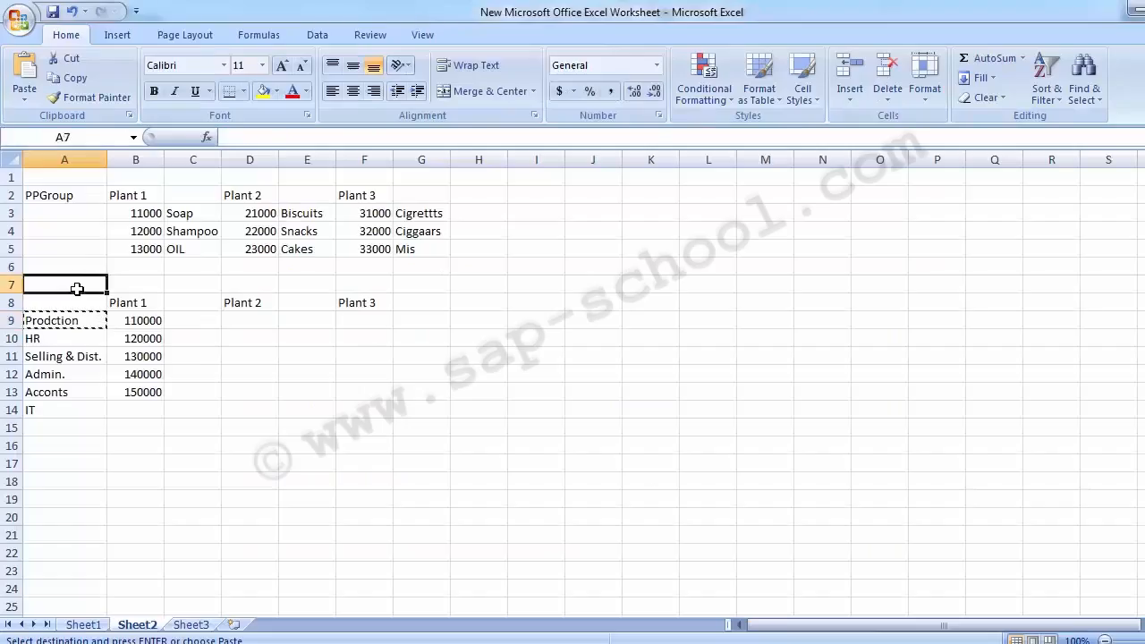
{"action": "key", "text": "Escape"}
{"action": "left_click", "coordinate": [125, 303]}
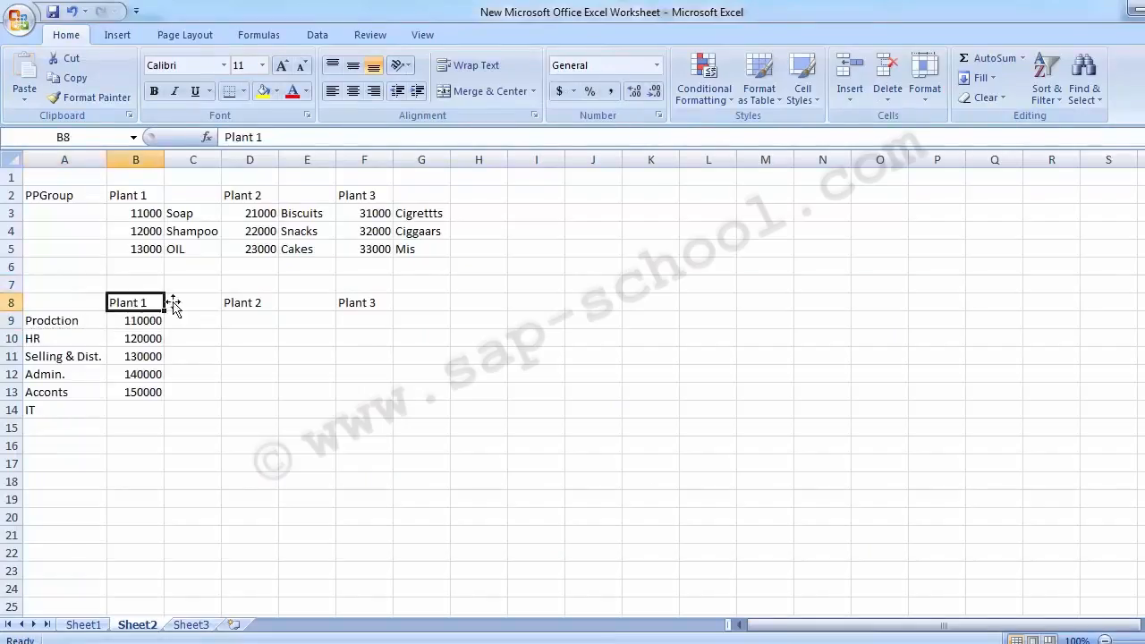
{"action": "left_click", "coordinate": [55, 322]}
{"action": "left_click", "coordinate": [54, 336]}
{"action": "left_click", "coordinate": [52, 355]}
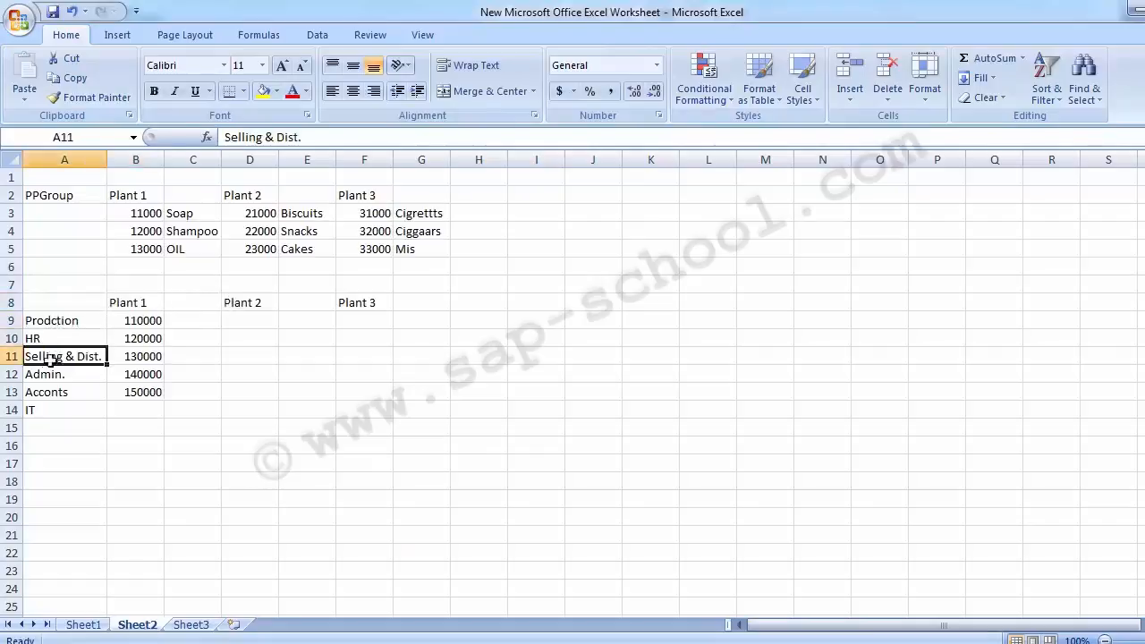
{"action": "left_click", "coordinate": [50, 373]}
{"action": "left_click", "coordinate": [49, 391]}
{"action": "left_click", "coordinate": [48, 408]}
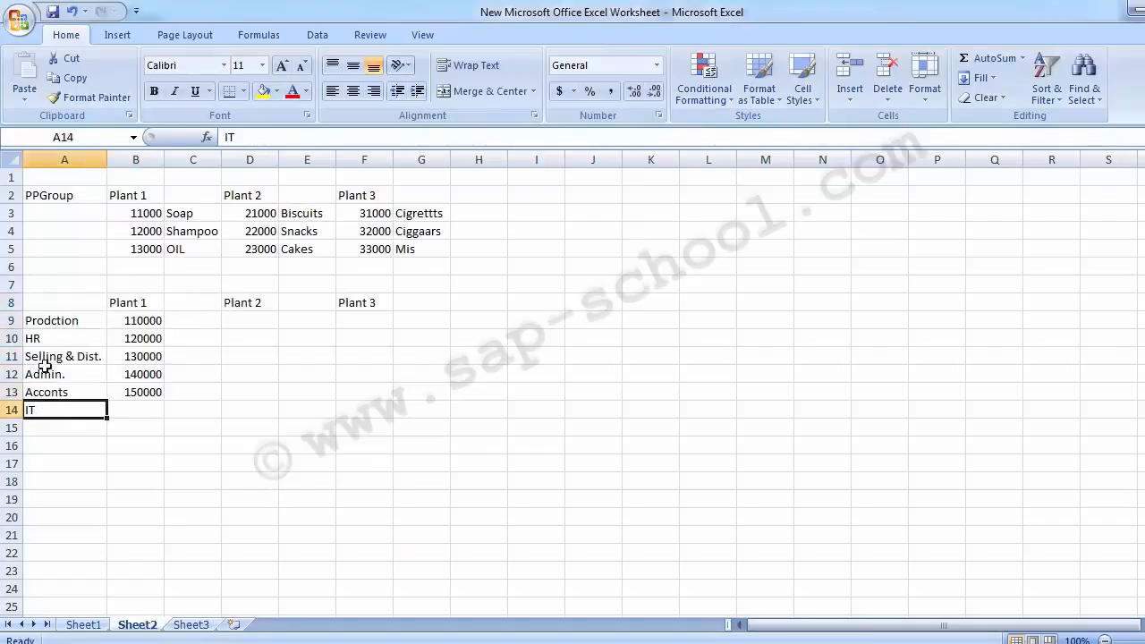
{"action": "left_click", "coordinate": [124, 302]}
{"action": "left_click", "coordinate": [40, 306]}
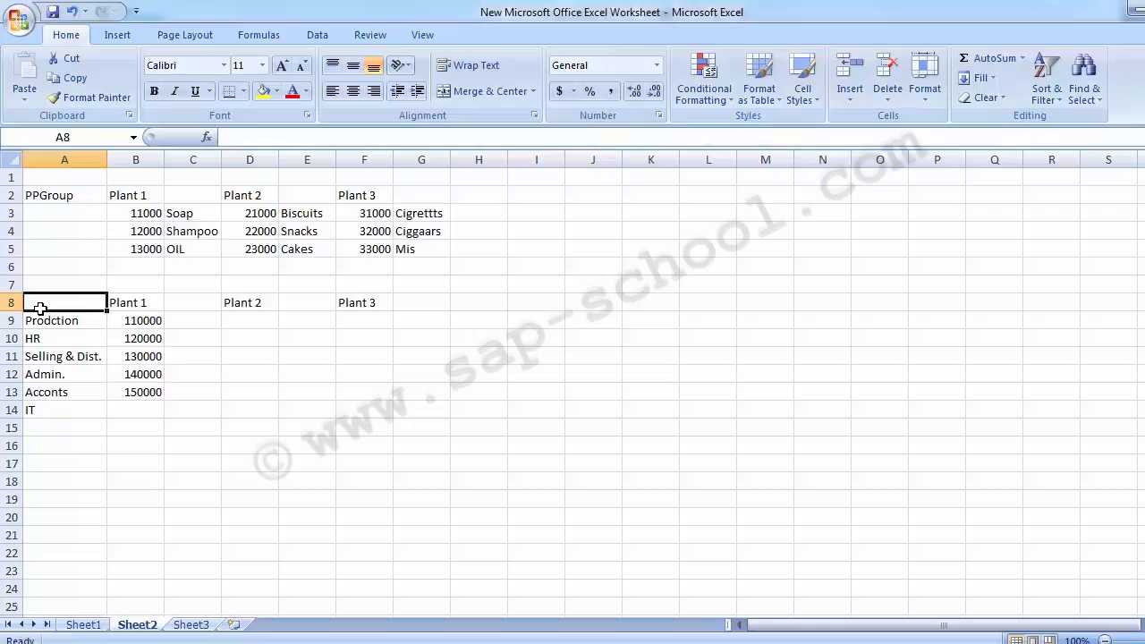
{"action": "left_click", "coordinate": [231, 405]}
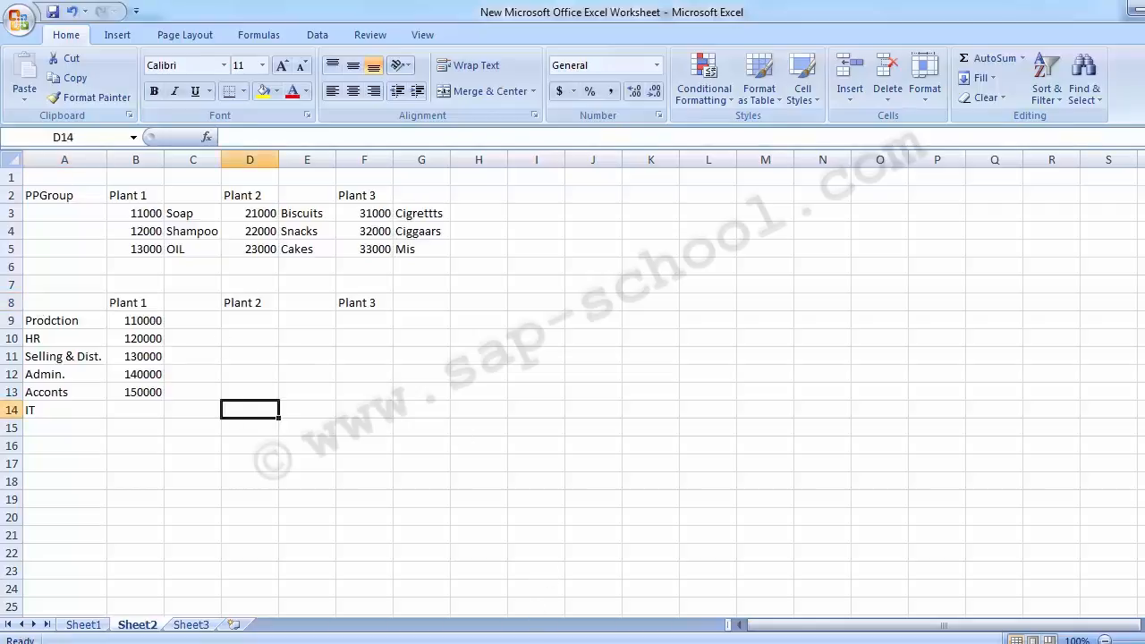
Check the cost center groups slide in PowerPoint, return to the SAP IMG, and open the Create Cost Center Group activity under Define Cost Center Groups
{"action": "key", "text": "alt+Tab"}
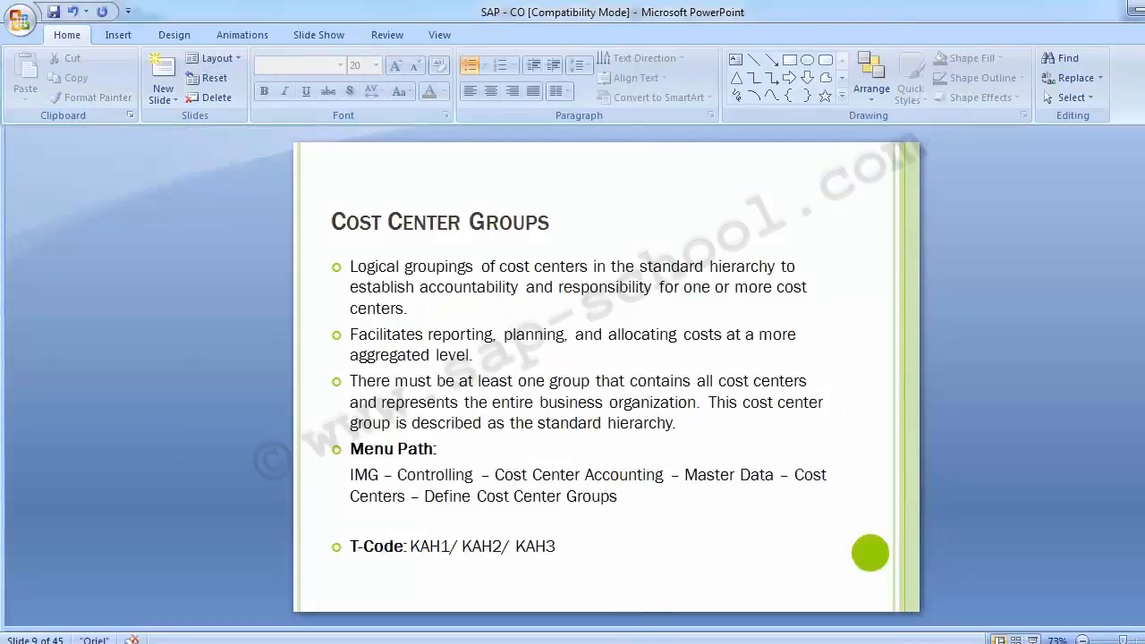
{"action": "mouse_move", "coordinate": [537, 606]}
{"action": "left_click", "coordinate": [486, 562]}
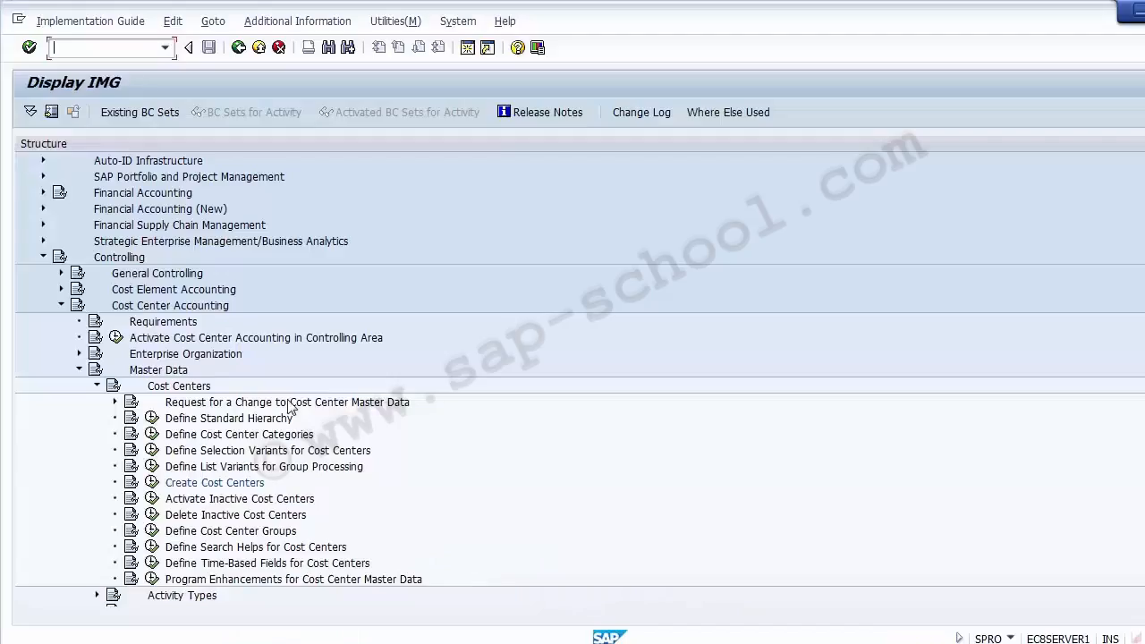
{"action": "left_click", "coordinate": [243, 533]}
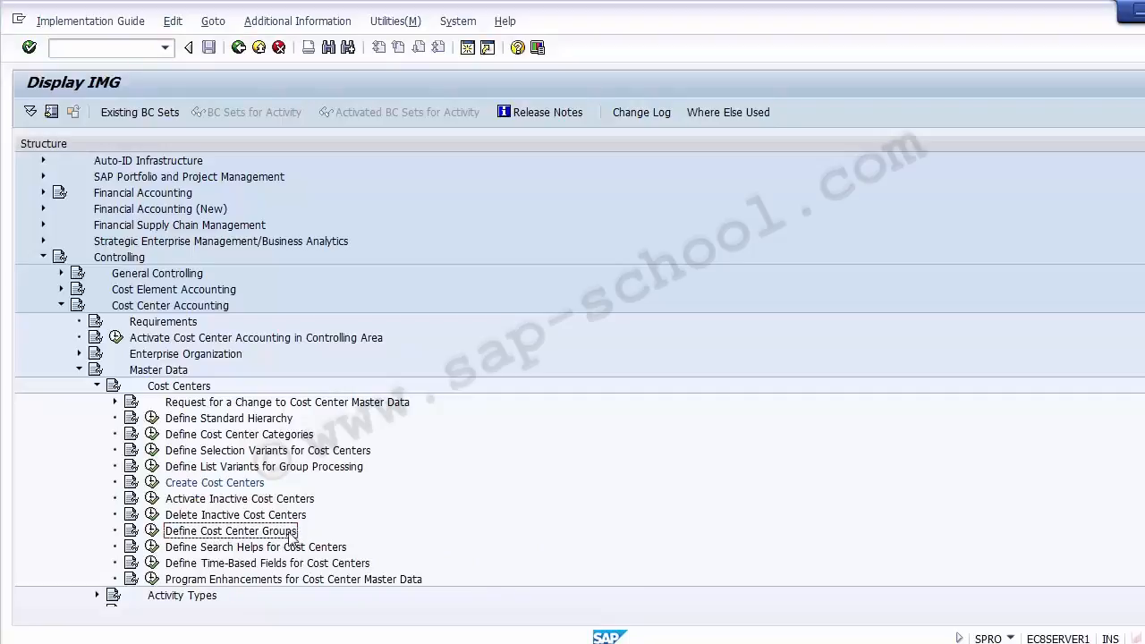
{"action": "left_click", "coordinate": [153, 536]}
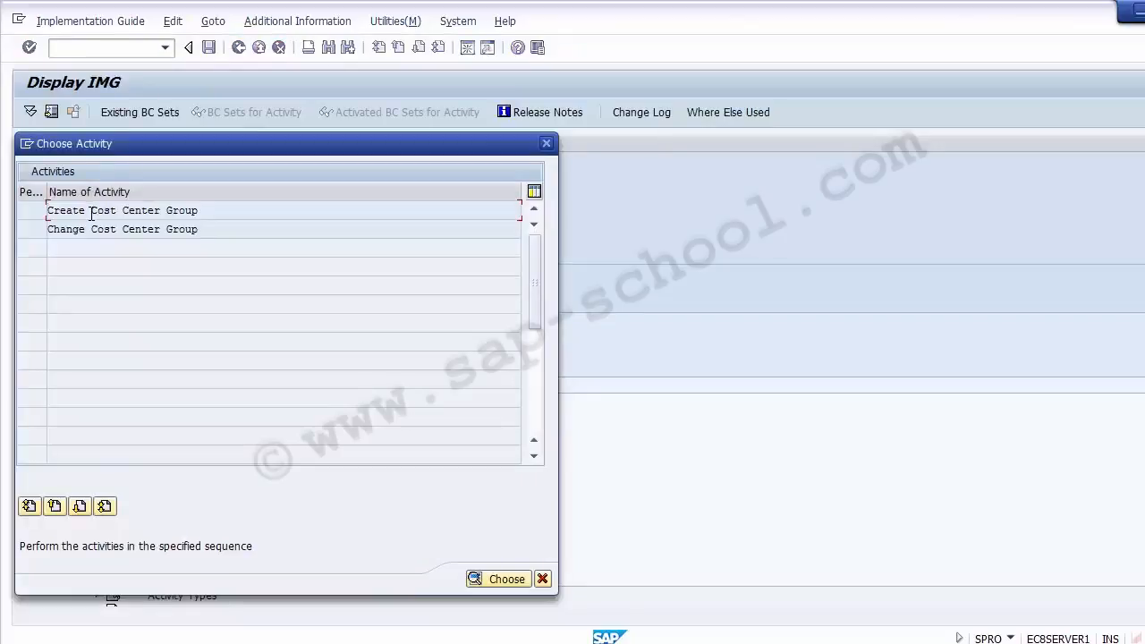
{"action": "double_click", "coordinate": [91, 211]}
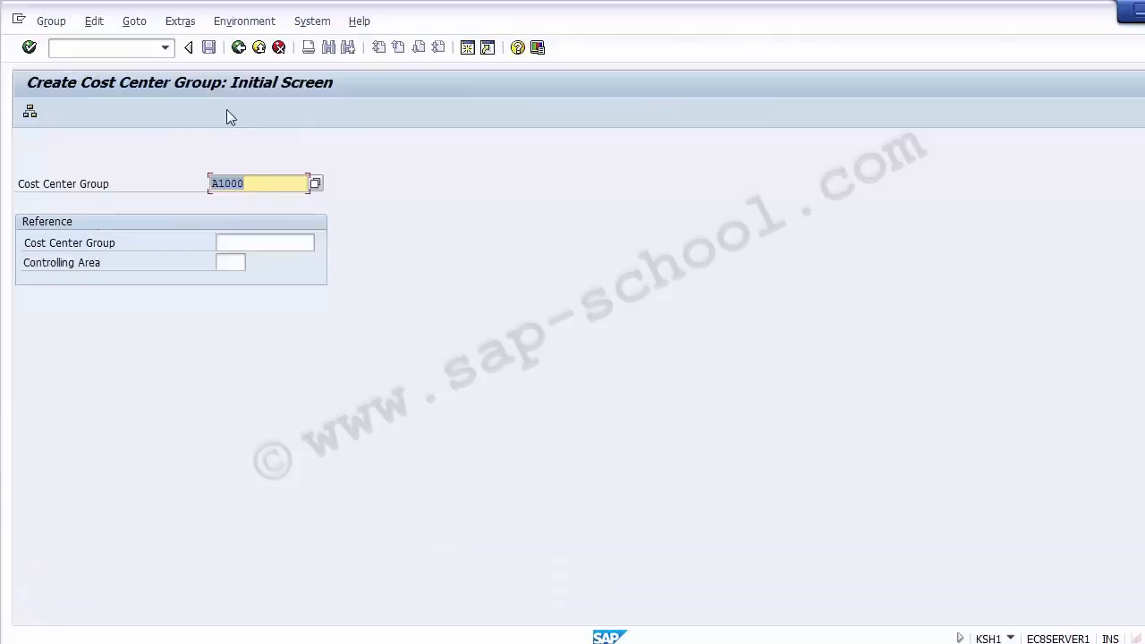
Look up the existing cost center groups and try to create a group with the ID A1000
{"action": "left_click", "coordinate": [314, 184]}
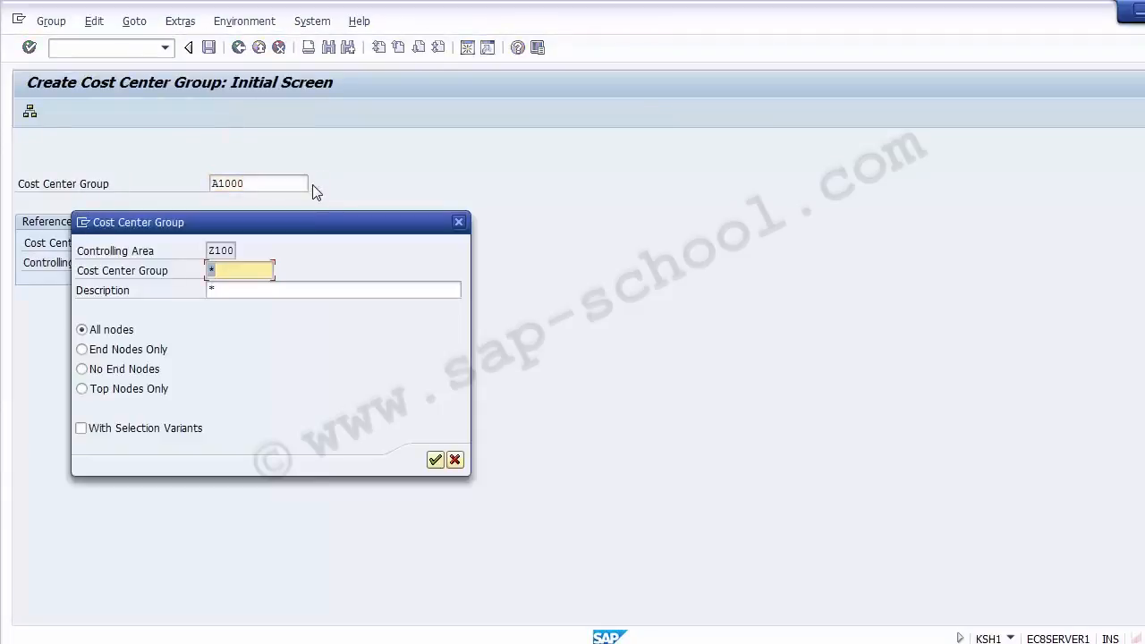
{"action": "left_click", "coordinate": [436, 460]}
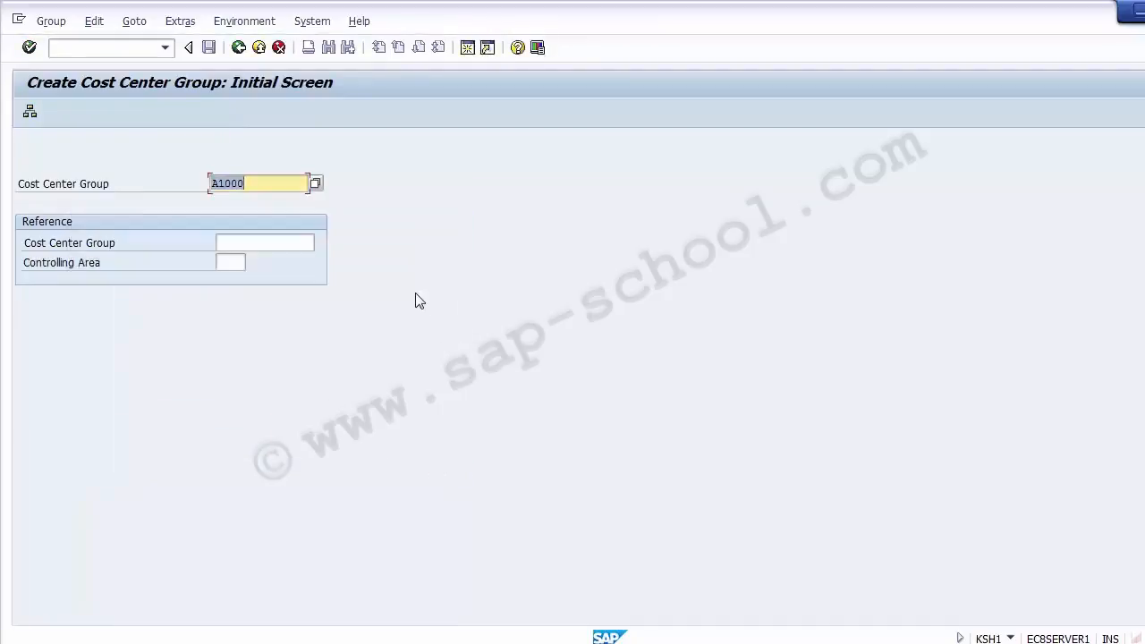
{"action": "key", "text": "Return"}
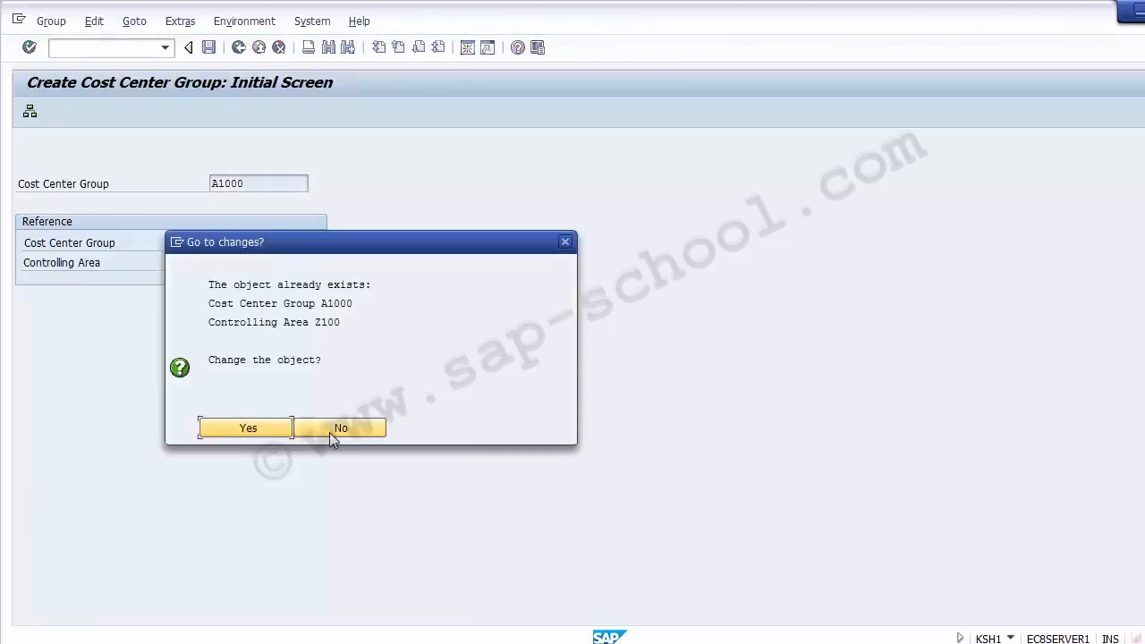
{"action": "left_click", "coordinate": [336, 428]}
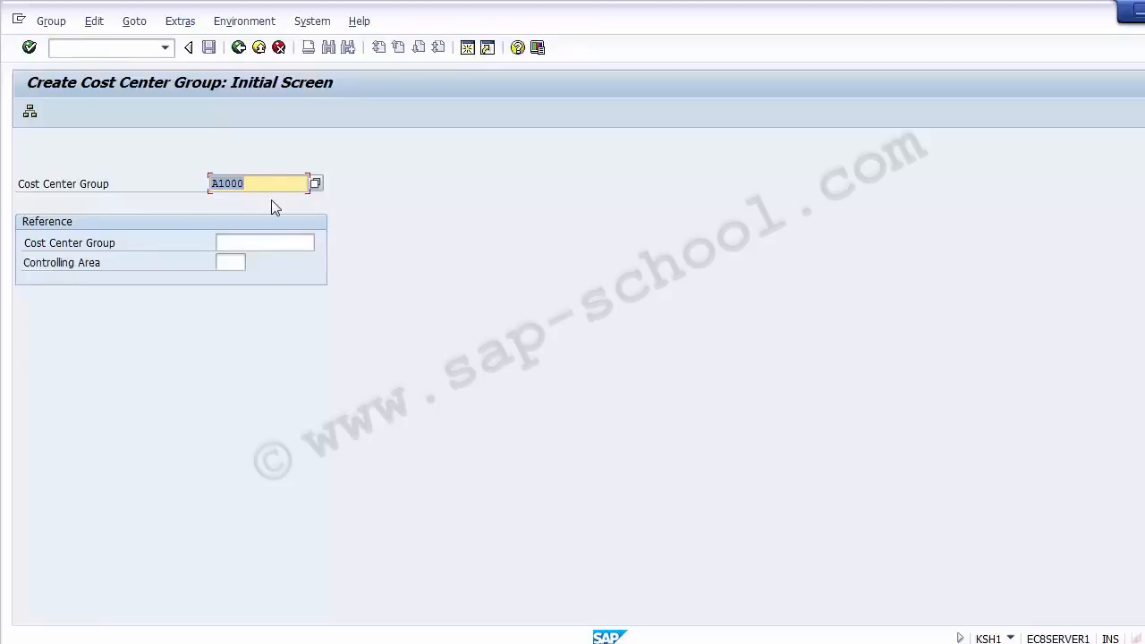
Clear the cost center group ID in SAP and enter P1000 in cell A8 of the Excel plan, beside Plant 1
{"action": "key", "text": "Delete"}
{"action": "key", "text": "alt+Tab"}
{"action": "key", "text": "alt+Tab"}
{"action": "key", "text": "alt+Tab"}
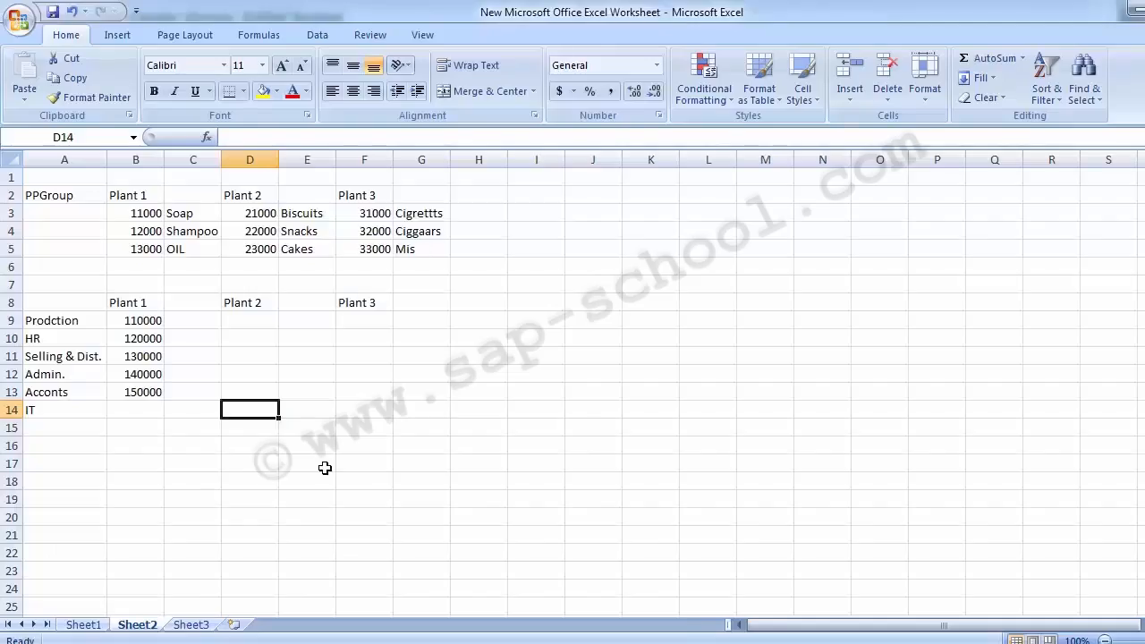
{"action": "left_click", "coordinate": [136, 303]}
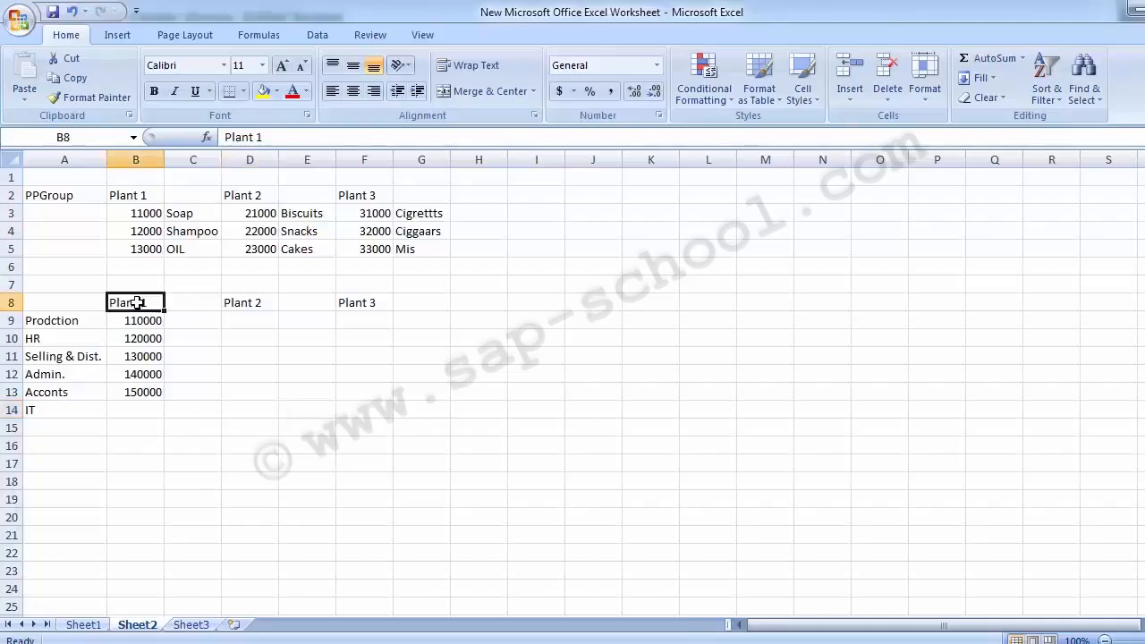
{"action": "left_click", "coordinate": [61, 304]}
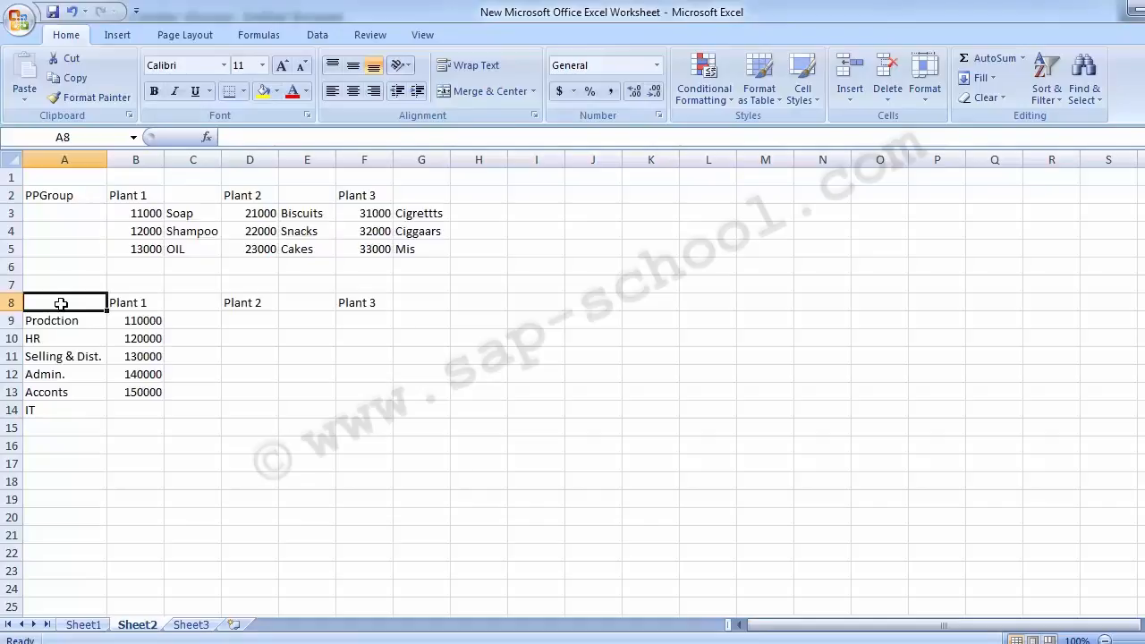
{"action": "type", "text": "P1"}
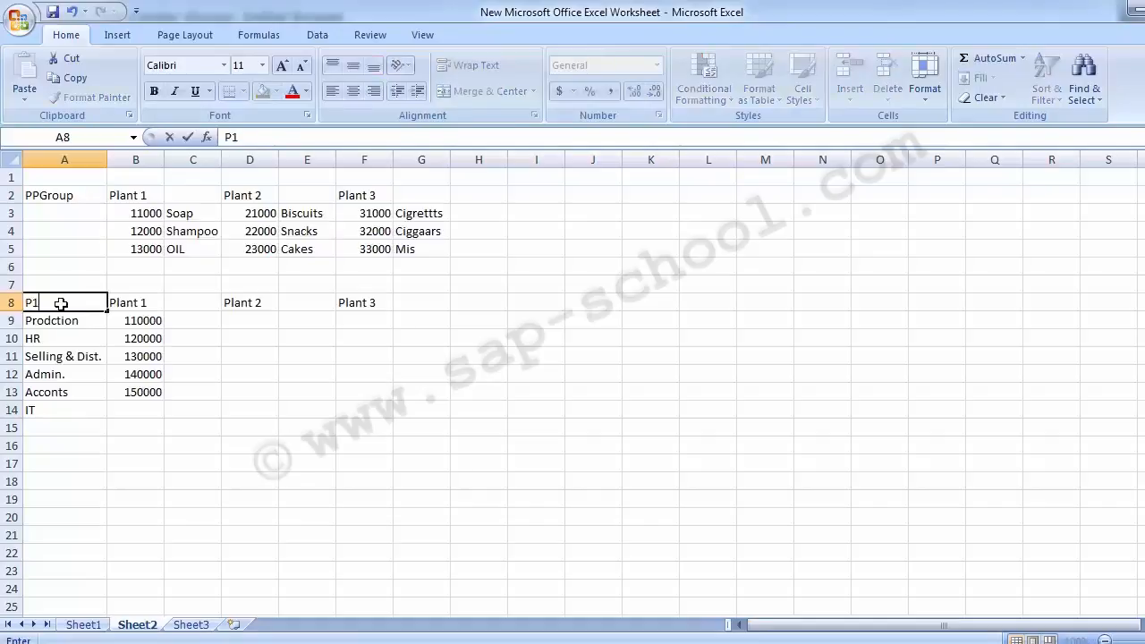
{"action": "type", "text": "000"}
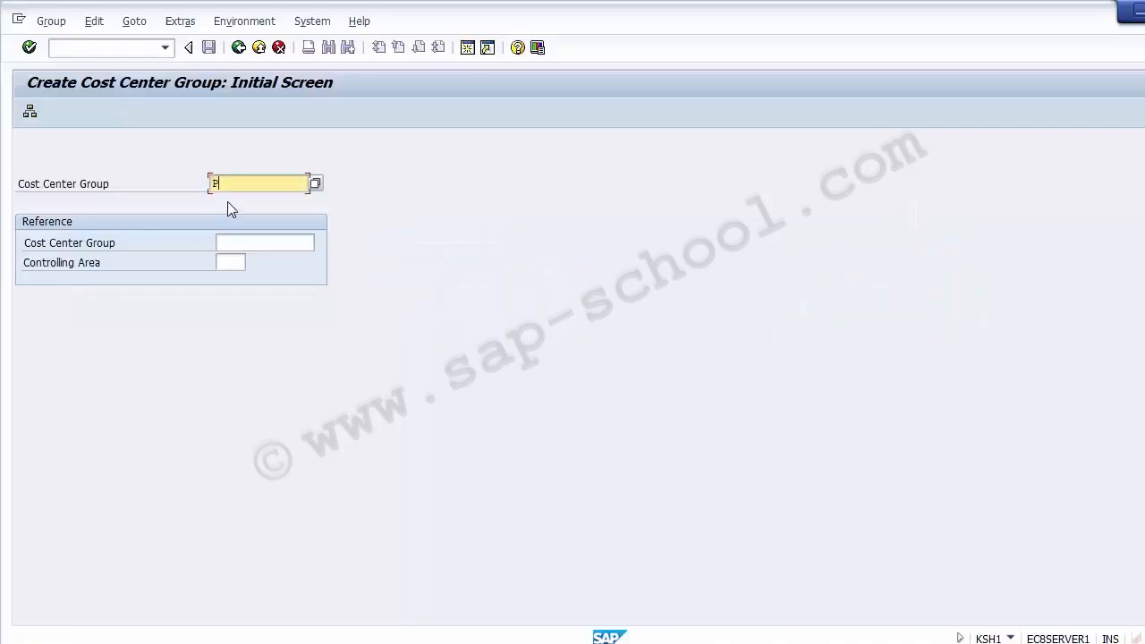
Create cost center group P0001 in SAP with the description "Cost Center Group Plant 1"
{"action": "type", "text": "P100"}
{"action": "key", "text": "Return"}
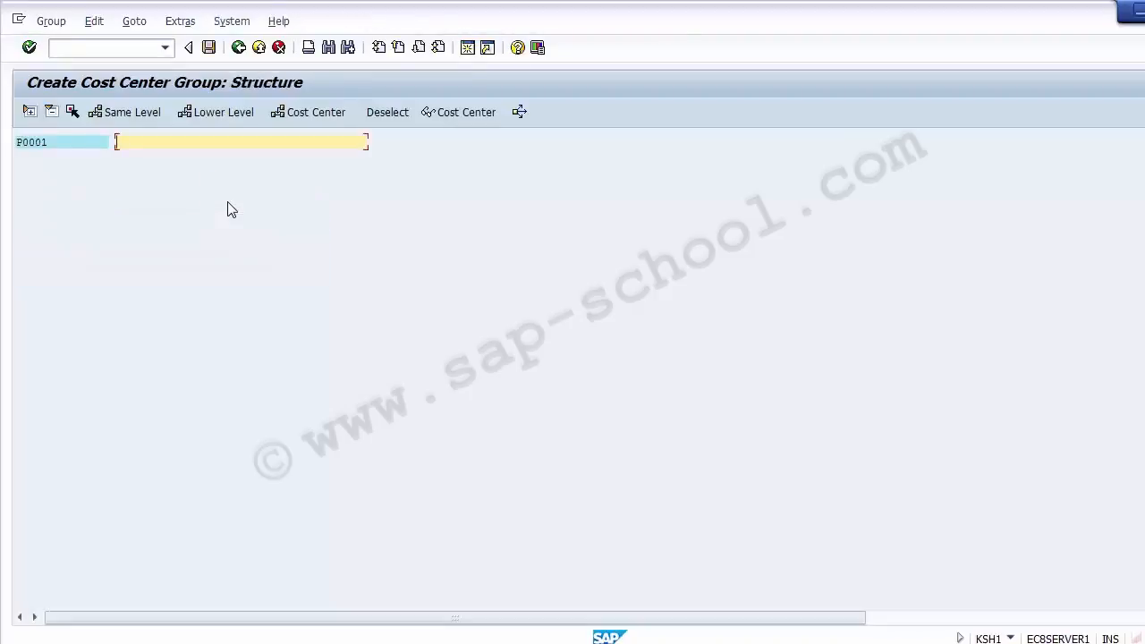
{"action": "left_click", "coordinate": [56, 143]}
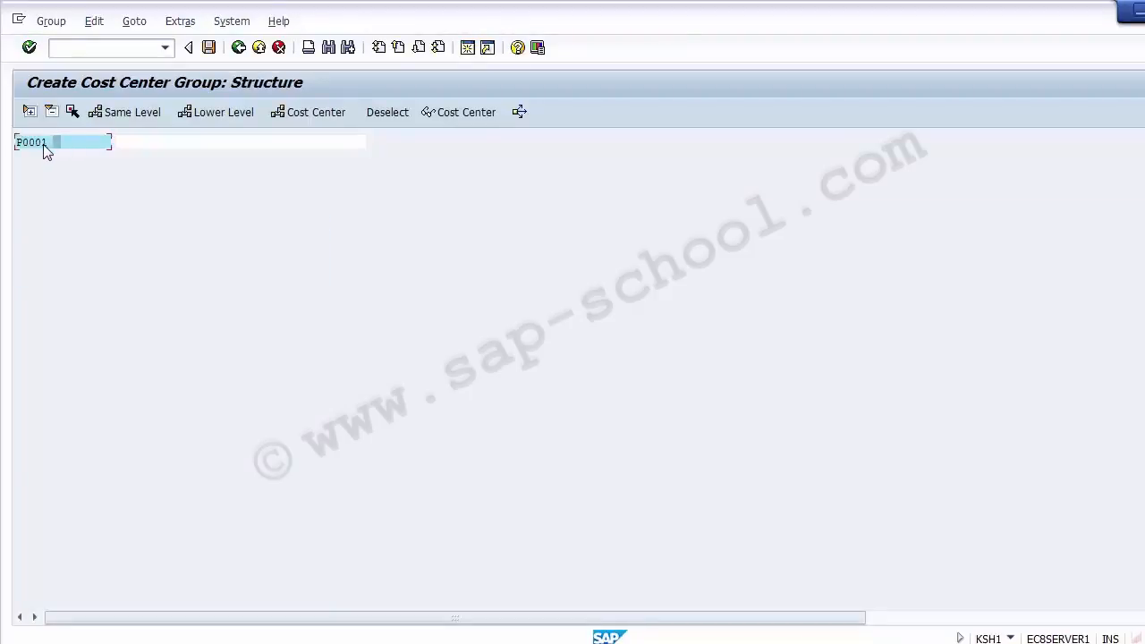
{"action": "left_click", "coordinate": [138, 142]}
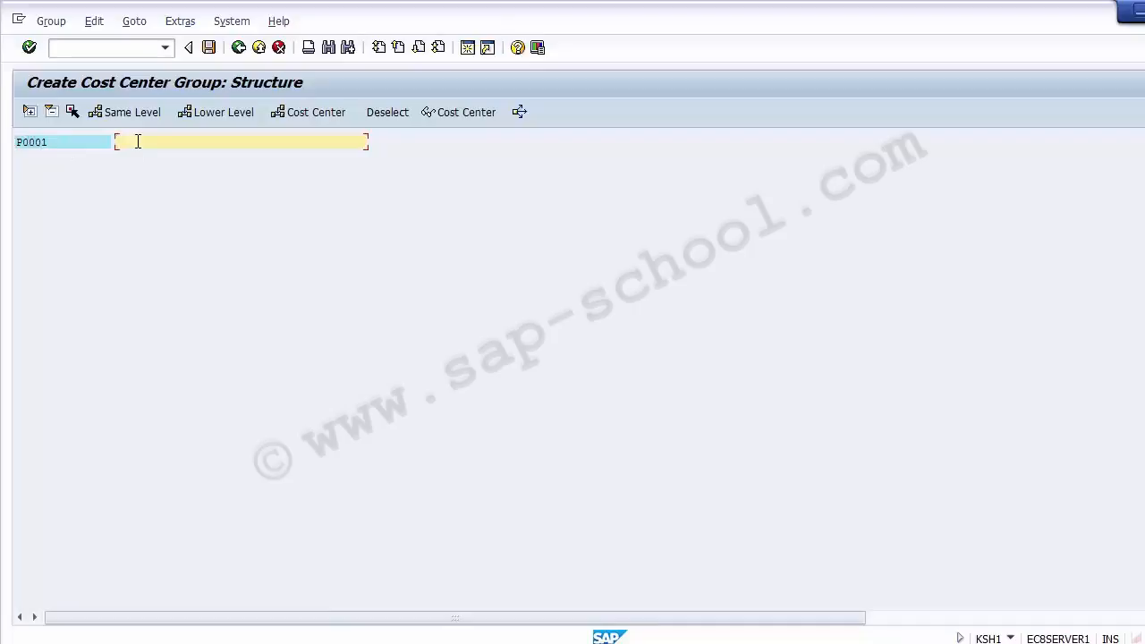
{"action": "type", "text": "Cost Center Group Plant 1"}
{"action": "left_click", "coordinate": [72, 140]}
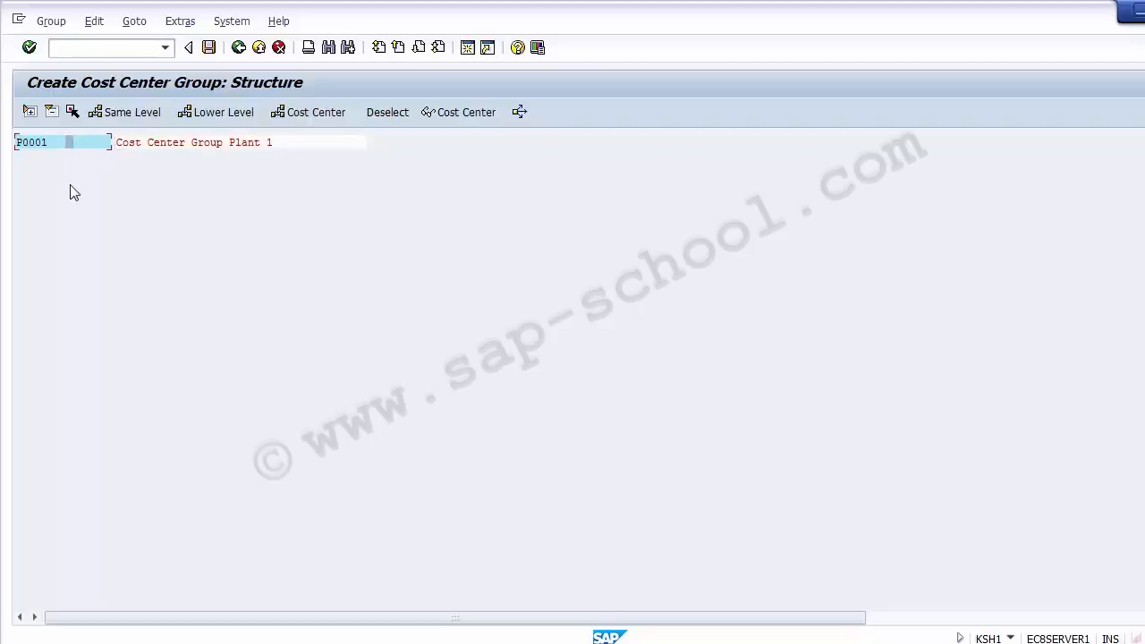
{"action": "left_click", "coordinate": [173, 145]}
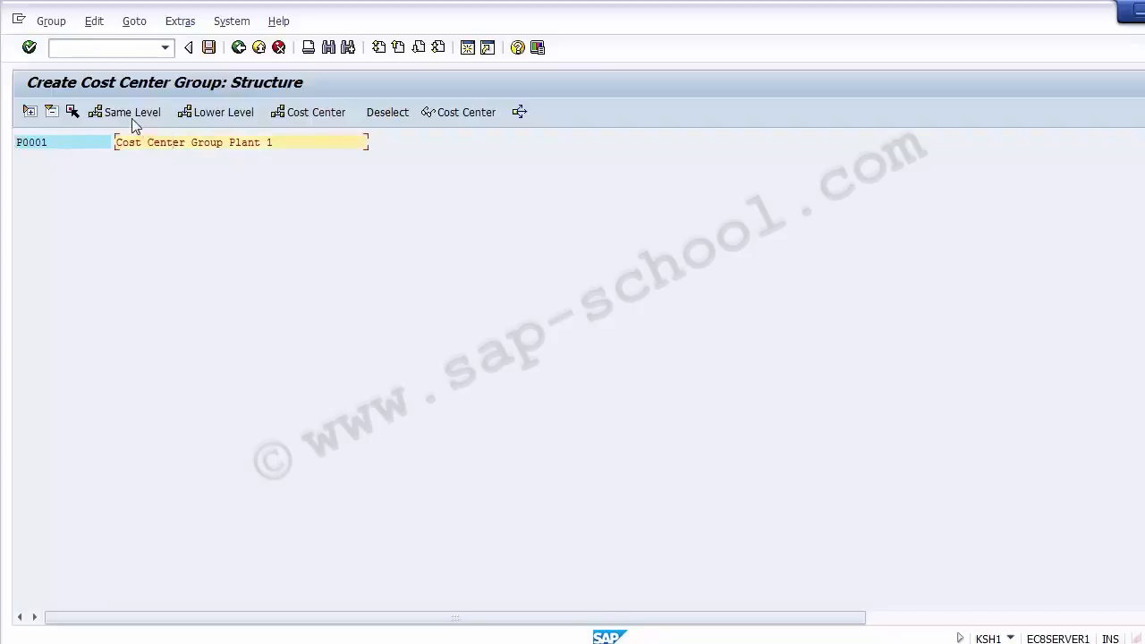
Try to add a same-level node beside group P0001, save the group, and return to the initial creation screen
{"action": "left_click", "coordinate": [133, 119]}
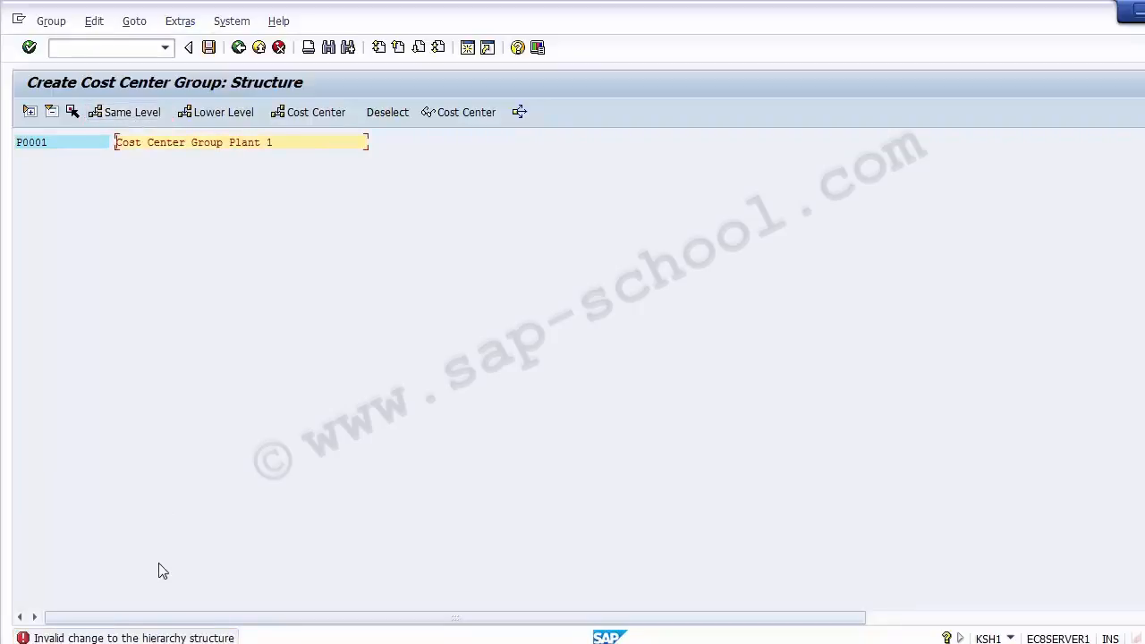
{"action": "left_click", "coordinate": [206, 51]}
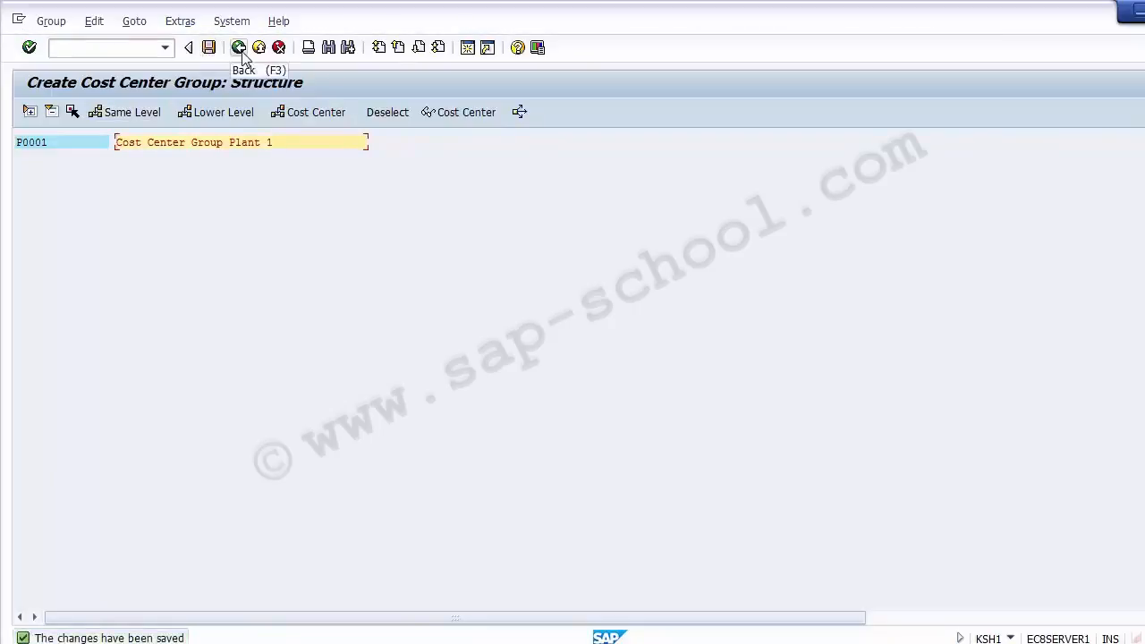
{"action": "left_click", "coordinate": [145, 114]}
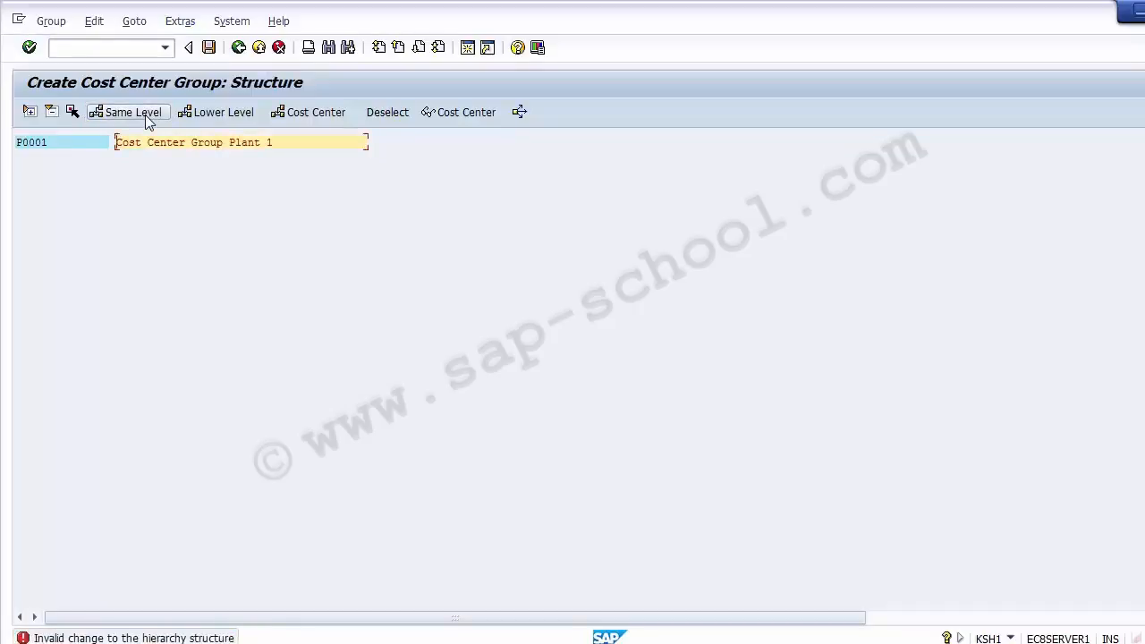
{"action": "left_click", "coordinate": [238, 48]}
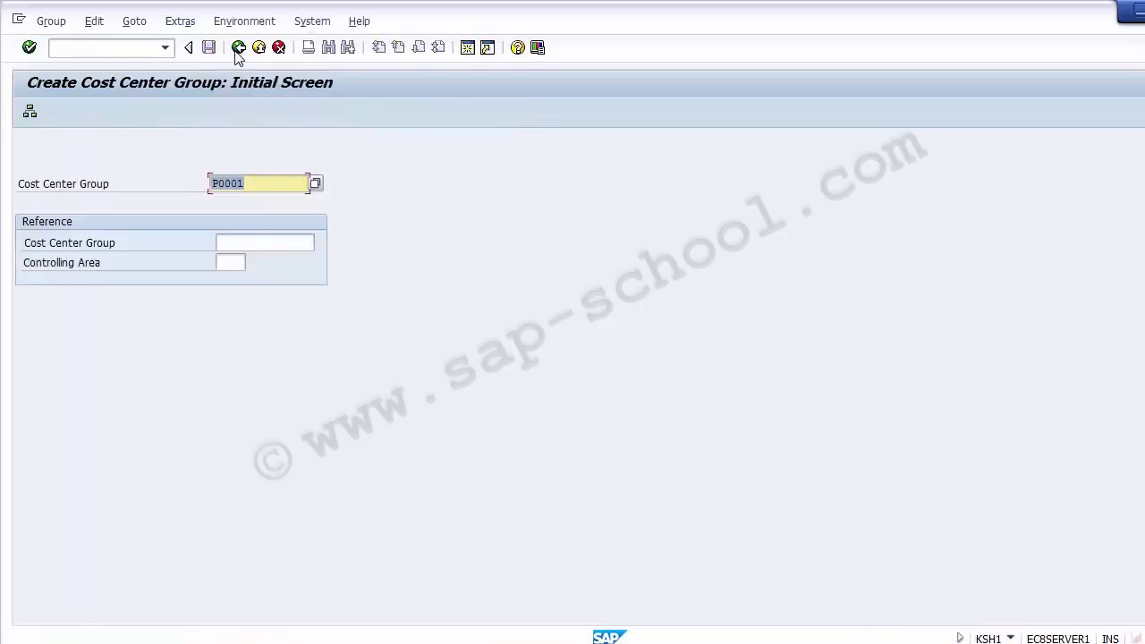
Create cost center group P0002 with the description "Cost Center Group Plant 2" and save it
{"action": "left_click", "coordinate": [259, 186]}
{"action": "key", "text": "BackSpace"}
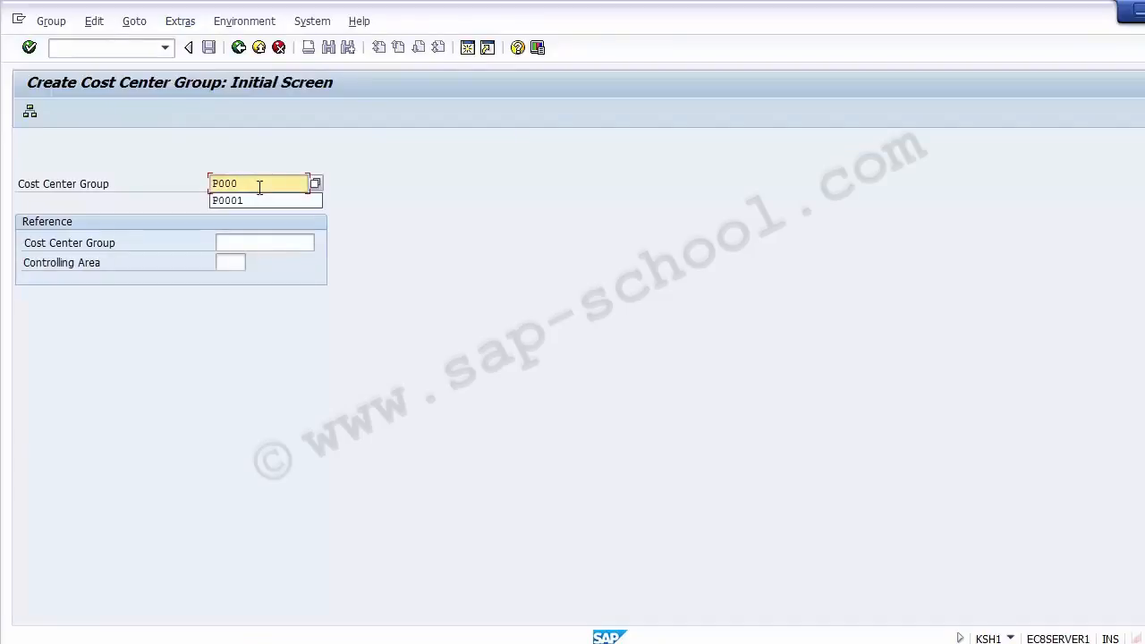
{"action": "type", "text": "2"}
{"action": "key", "text": "Return"}
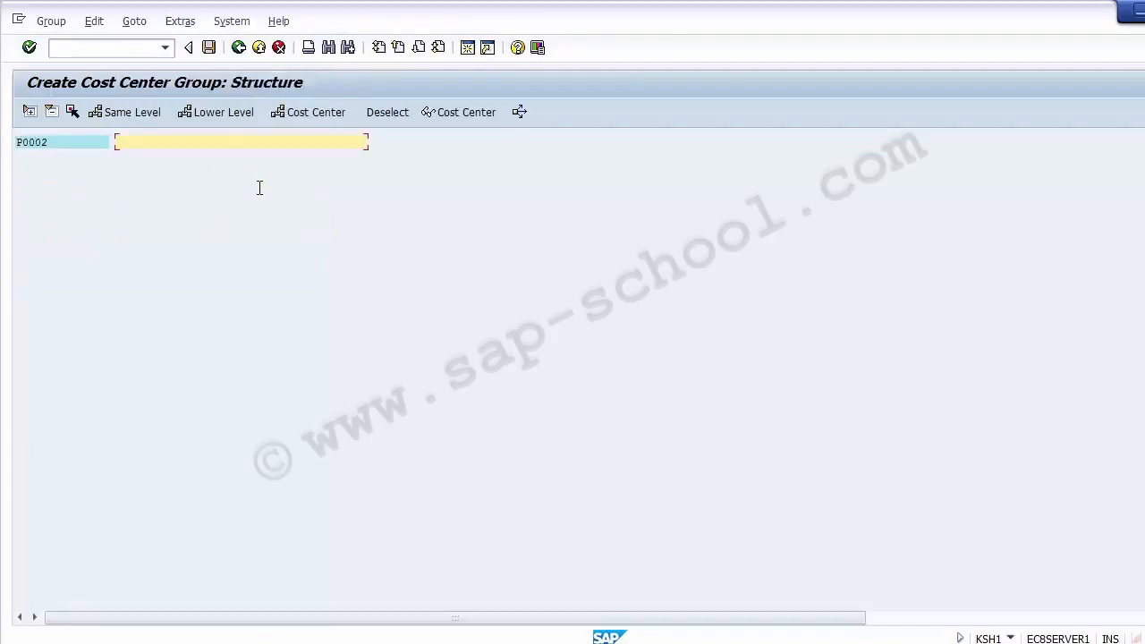
{"action": "left_click", "coordinate": [76, 143]}
{"action": "left_click", "coordinate": [129, 145]}
{"action": "type", "text": "Cost Center Group Pord"}
{"action": "key", "text": "BackSpace"}
{"action": "key", "text": "BackSpace"}
{"action": "key", "text": "BackSpace"}
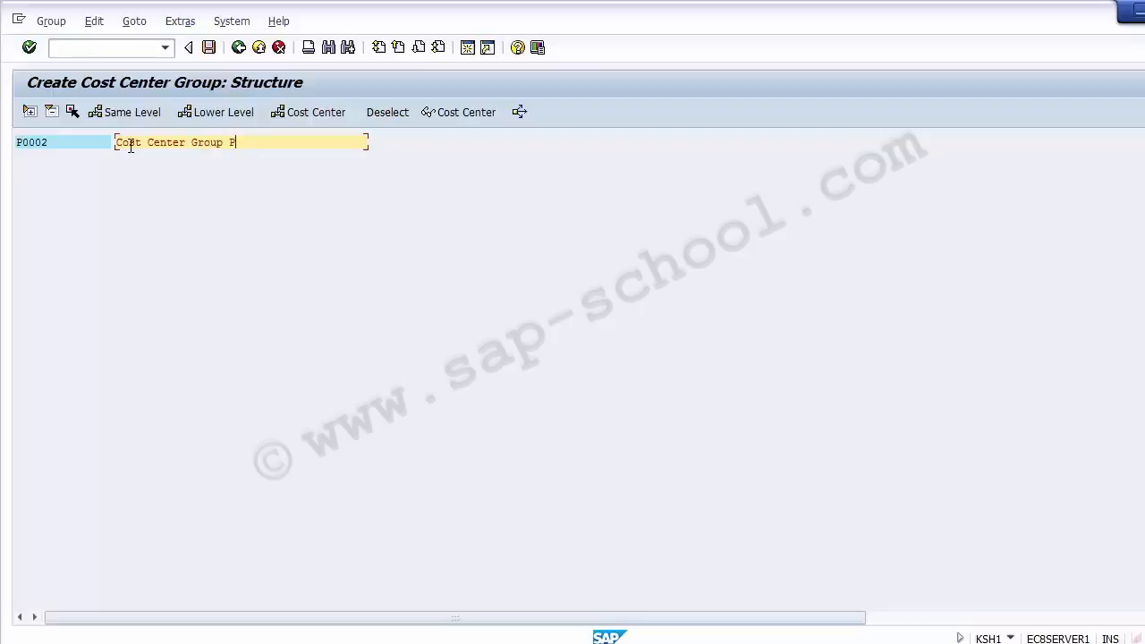
{"action": "type", "text": "lant 2"}
{"action": "left_click", "coordinate": [232, 55]}
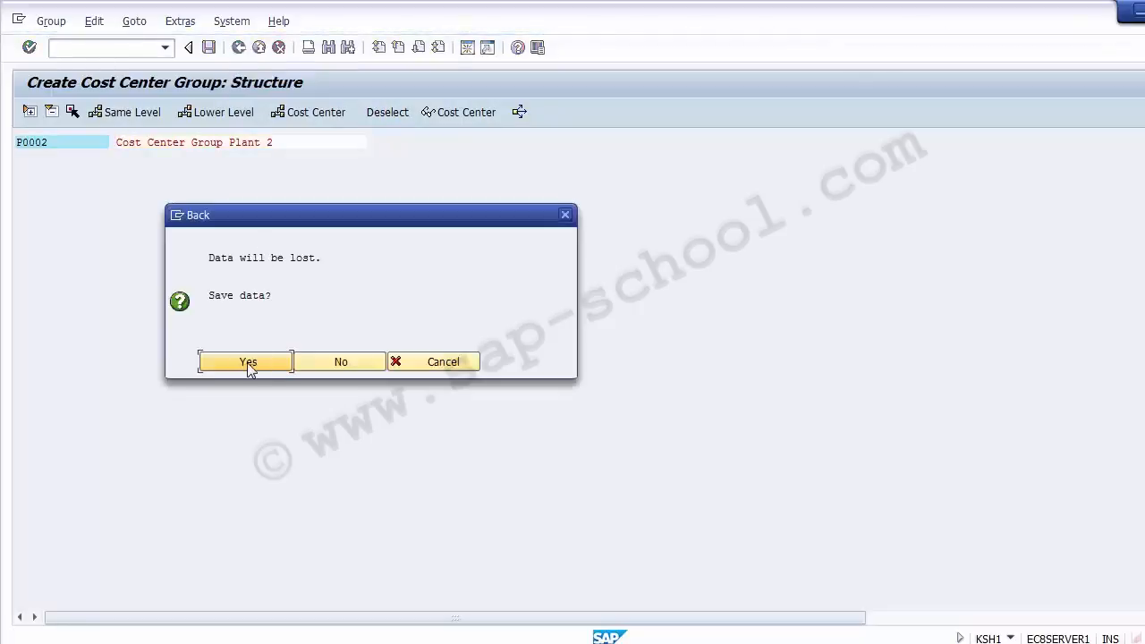
{"action": "left_click", "coordinate": [247, 363]}
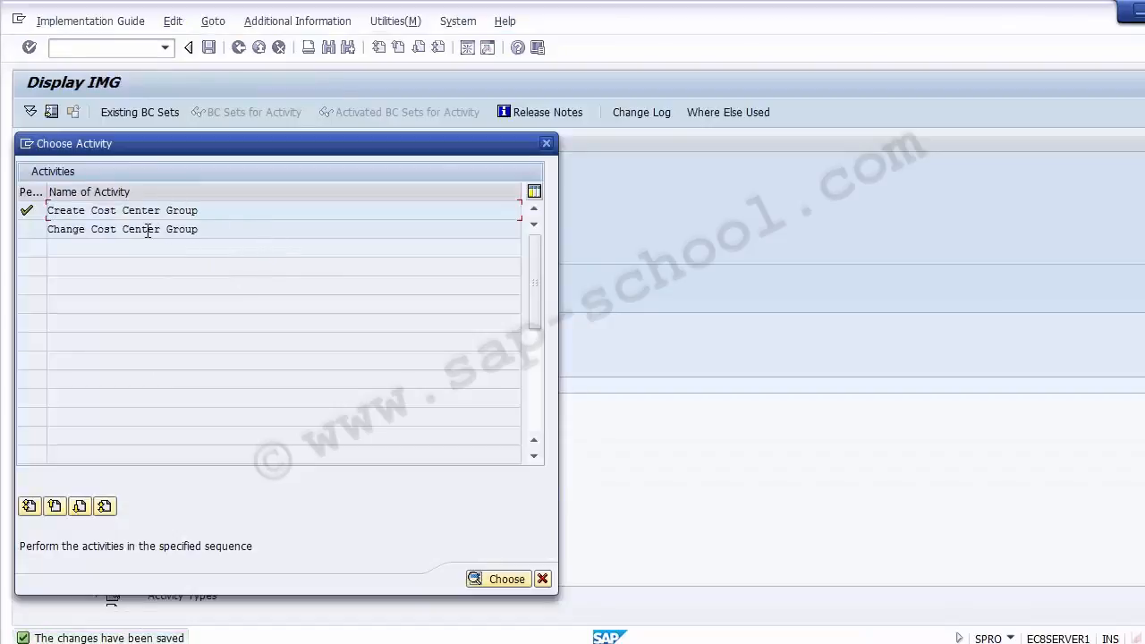
Open cost center group P0001 for changing, set its description to "Cost Center Group Plant - 1", and save it
{"action": "double_click", "coordinate": [88, 231]}
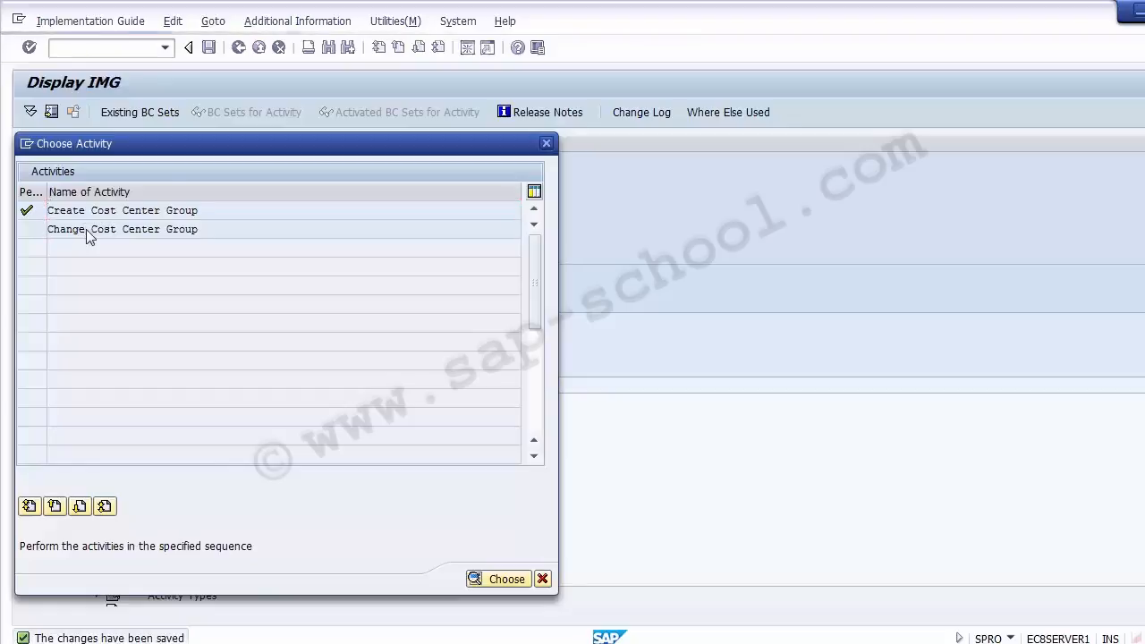
{"action": "key", "text": "Delete"}
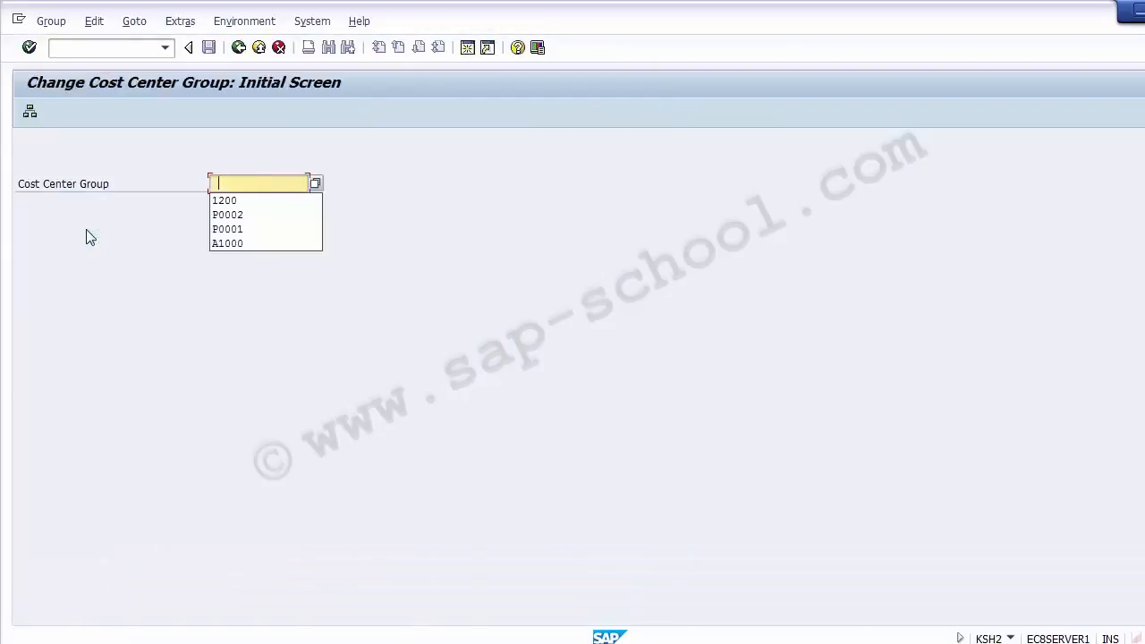
{"action": "left_click", "coordinate": [255, 231]}
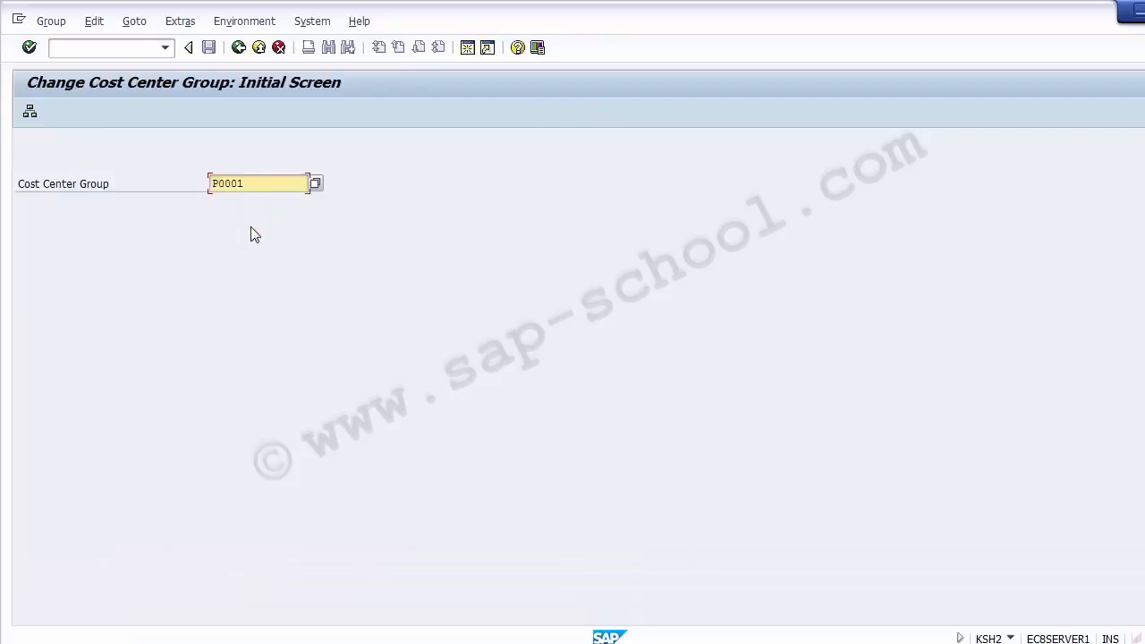
{"action": "key", "text": "Return"}
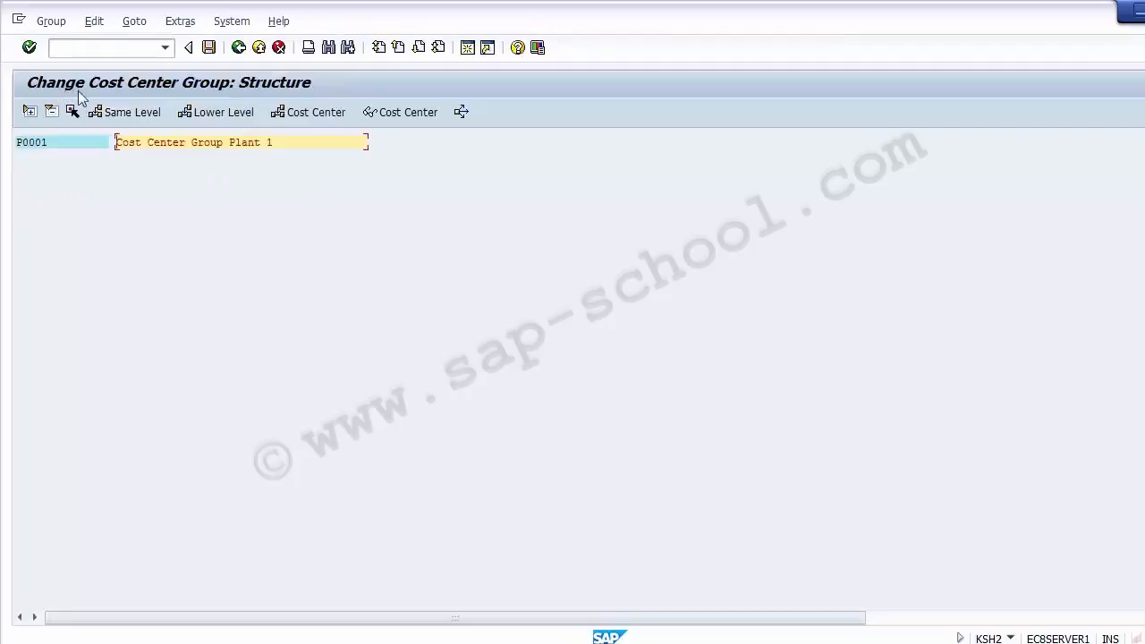
{"action": "left_click", "coordinate": [65, 144]}
{"action": "left_click", "coordinate": [281, 144]}
{"action": "type", "text": "-"}
{"action": "left_click", "coordinate": [209, 47]}
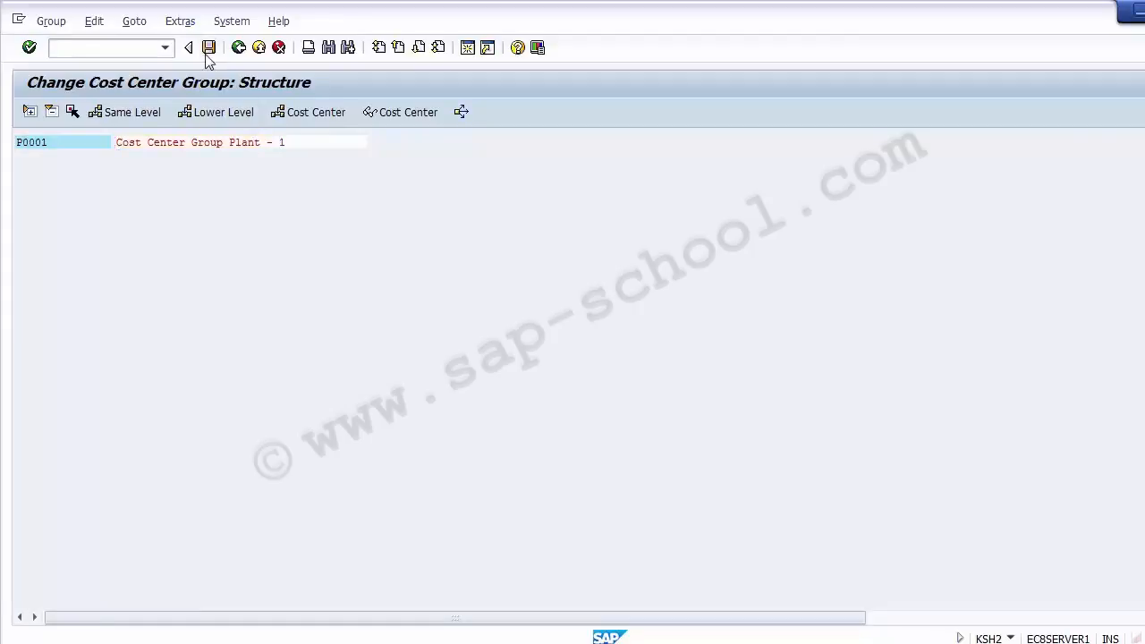
{"action": "left_click", "coordinate": [76, 150]}
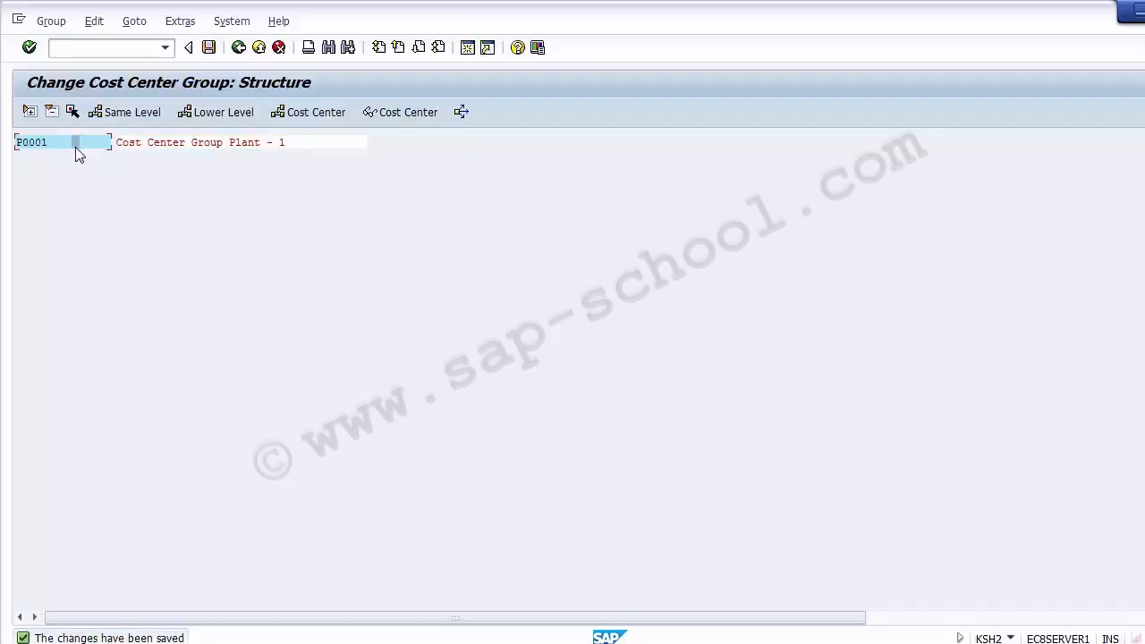
Switch to the Excel plan and fill cells B9 (110000) and A8 with green
{"action": "key", "text": "alt+Tab"}
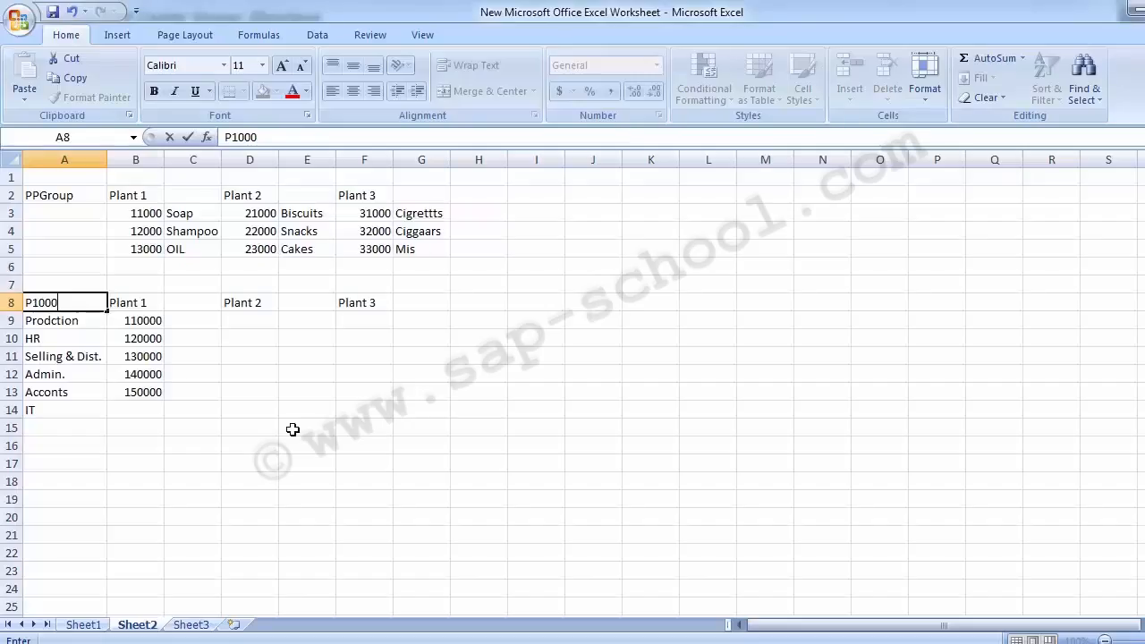
{"action": "left_click", "coordinate": [131, 327]}
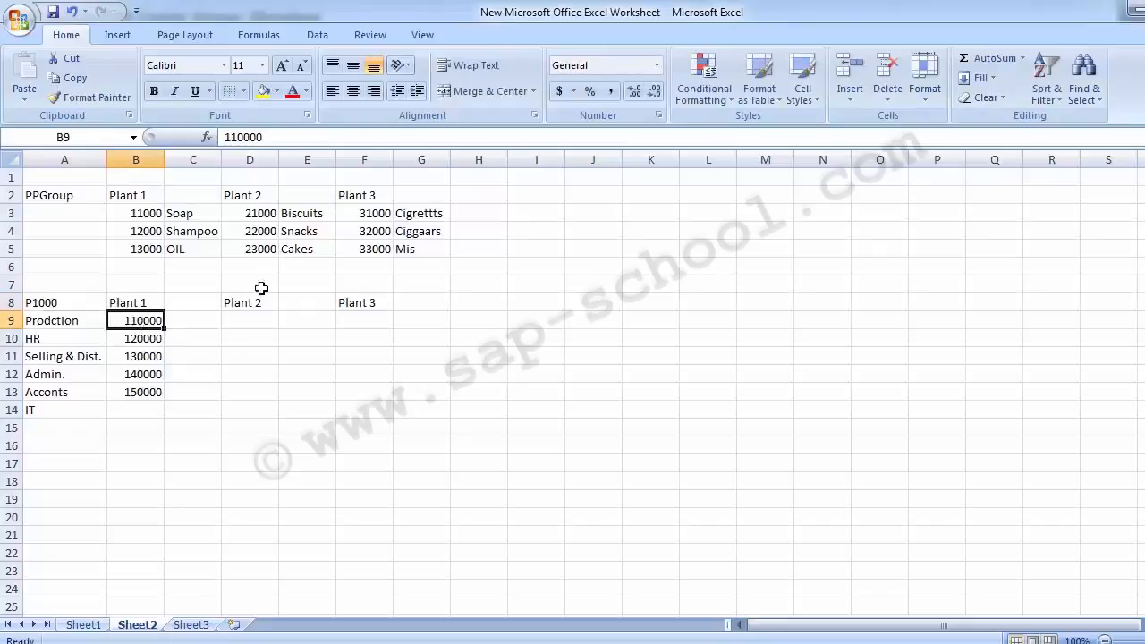
{"action": "left_click", "coordinate": [275, 92]}
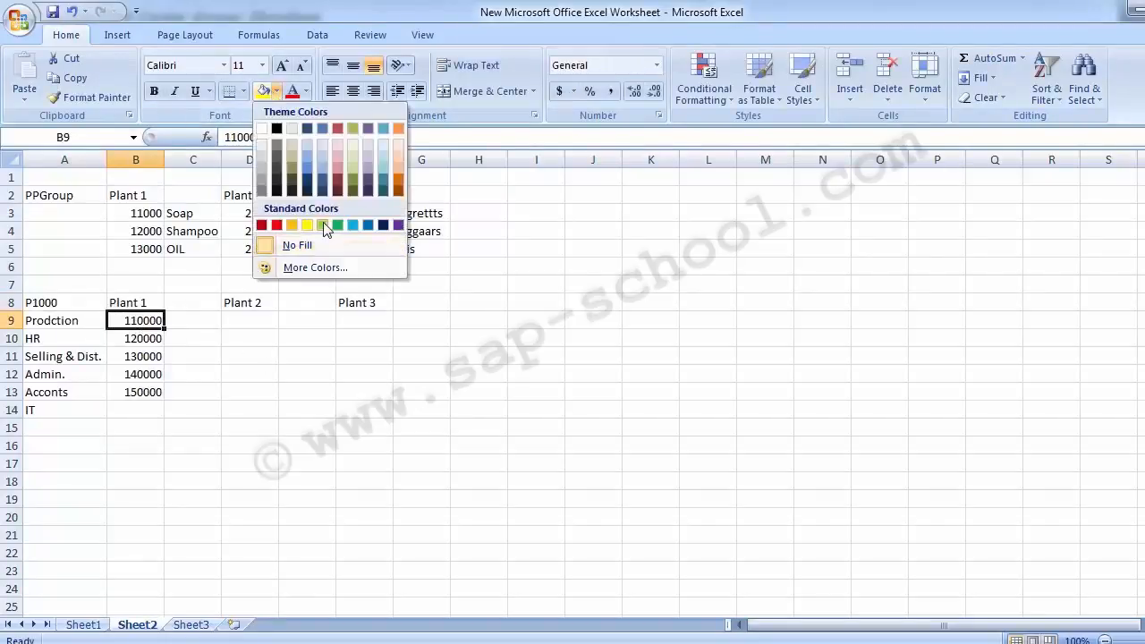
{"action": "left_click", "coordinate": [324, 225]}
{"action": "left_click", "coordinate": [182, 333]}
{"action": "left_click", "coordinate": [136, 327]}
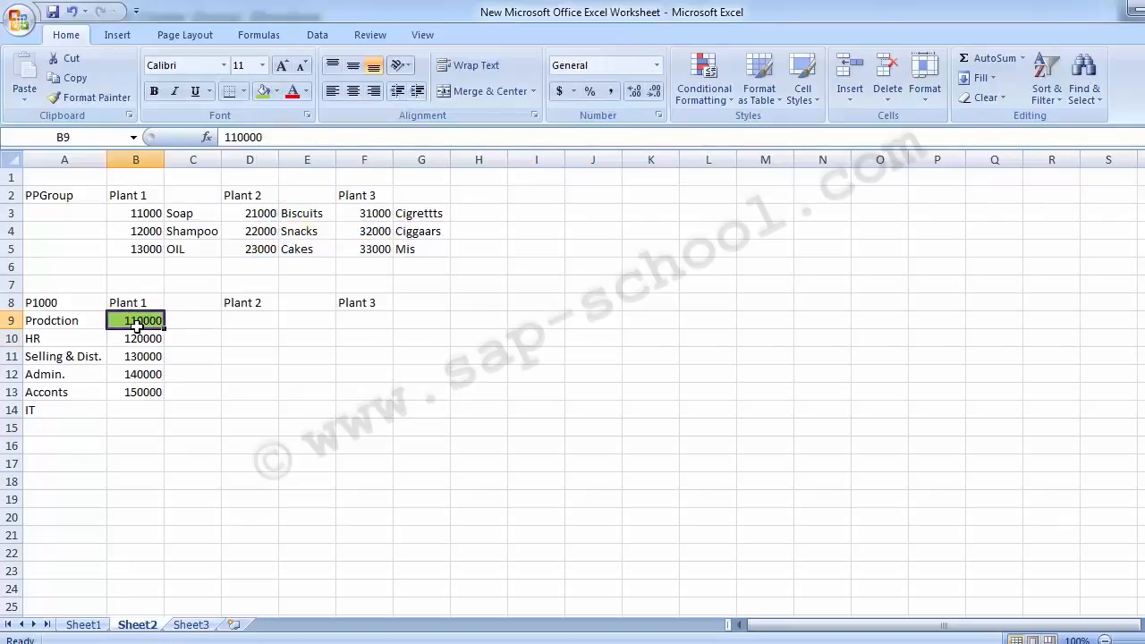
{"action": "left_click", "coordinate": [56, 304]}
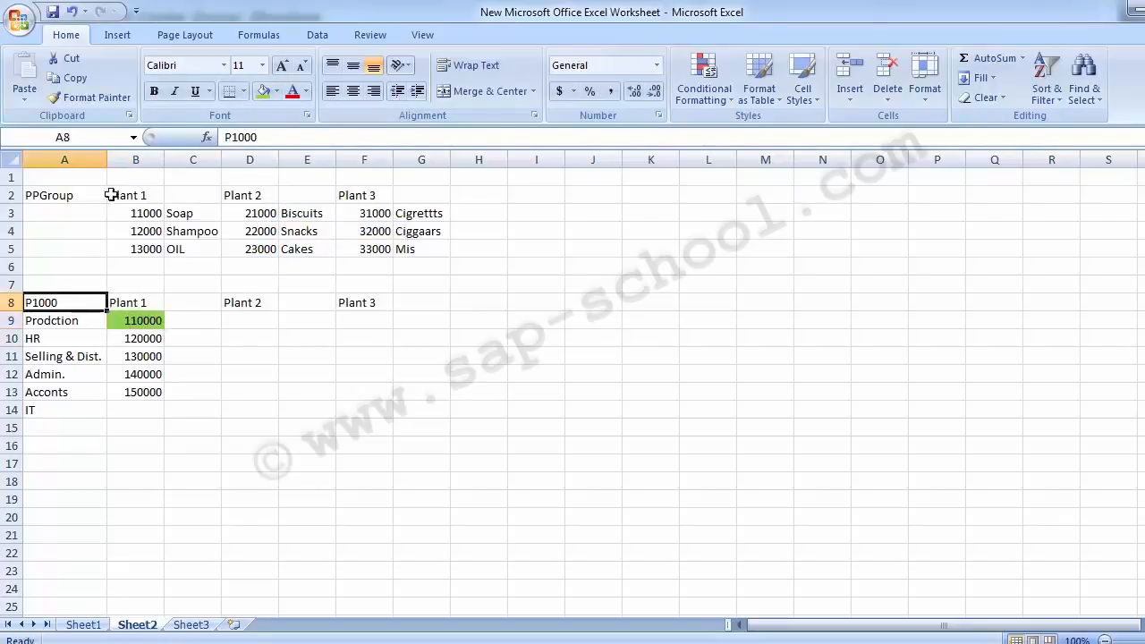
{"action": "left_click", "coordinate": [263, 92]}
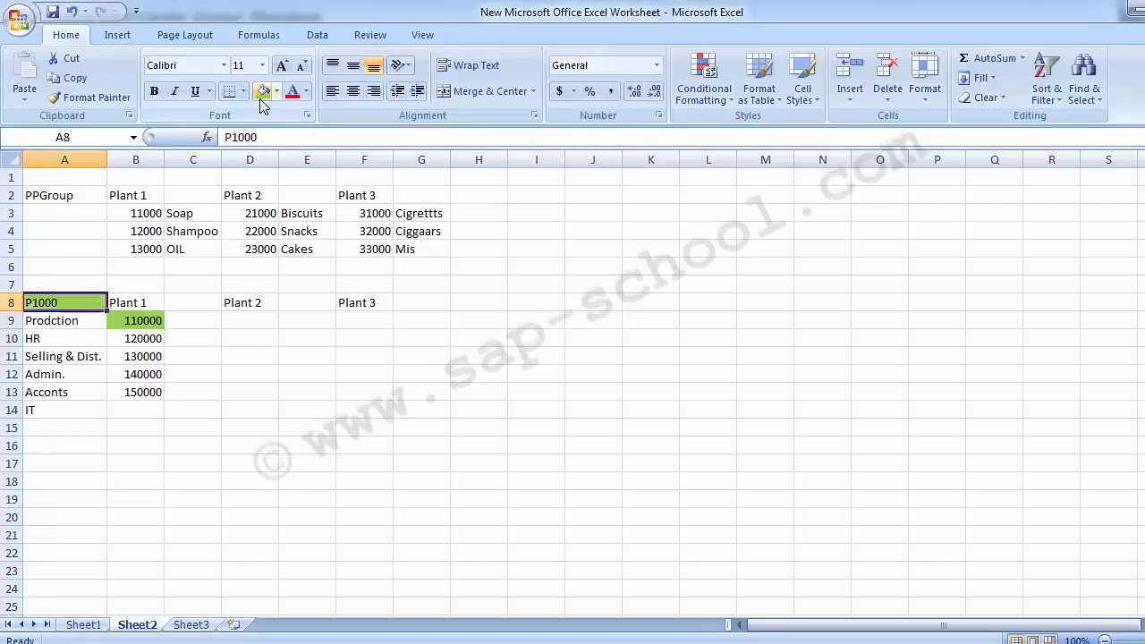
Change the group ID in cell A8 of the Excel plan to P0001 and return to SAP
{"action": "type", "text": "P001"}
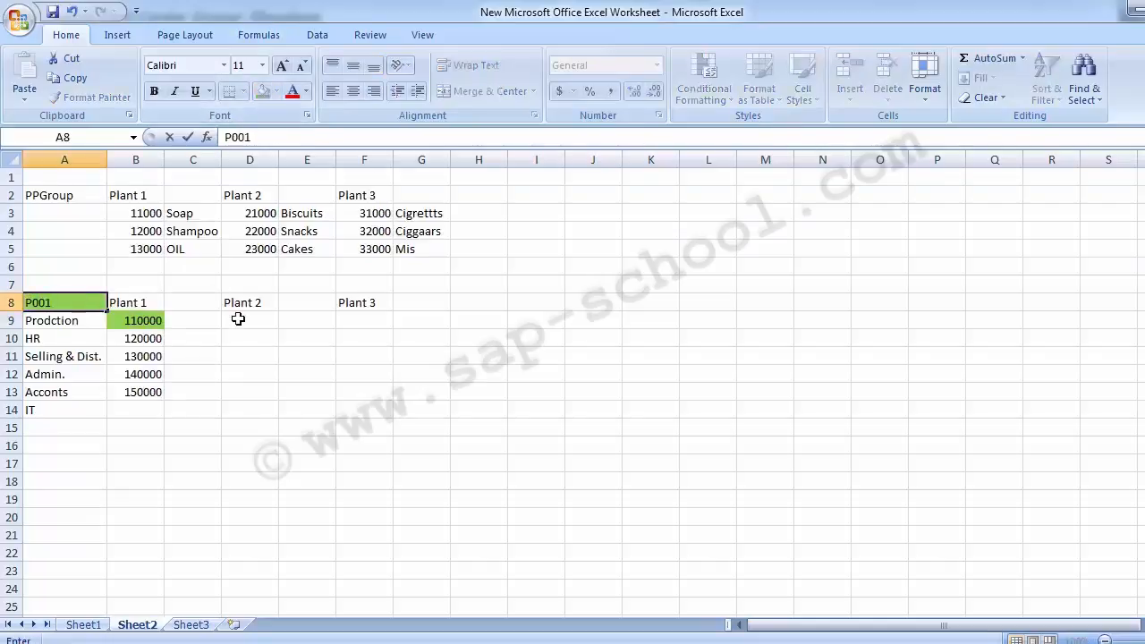
{"action": "key", "text": "BackSpace"}
{"action": "type", "text": "01"}
{"action": "key", "text": "Return"}
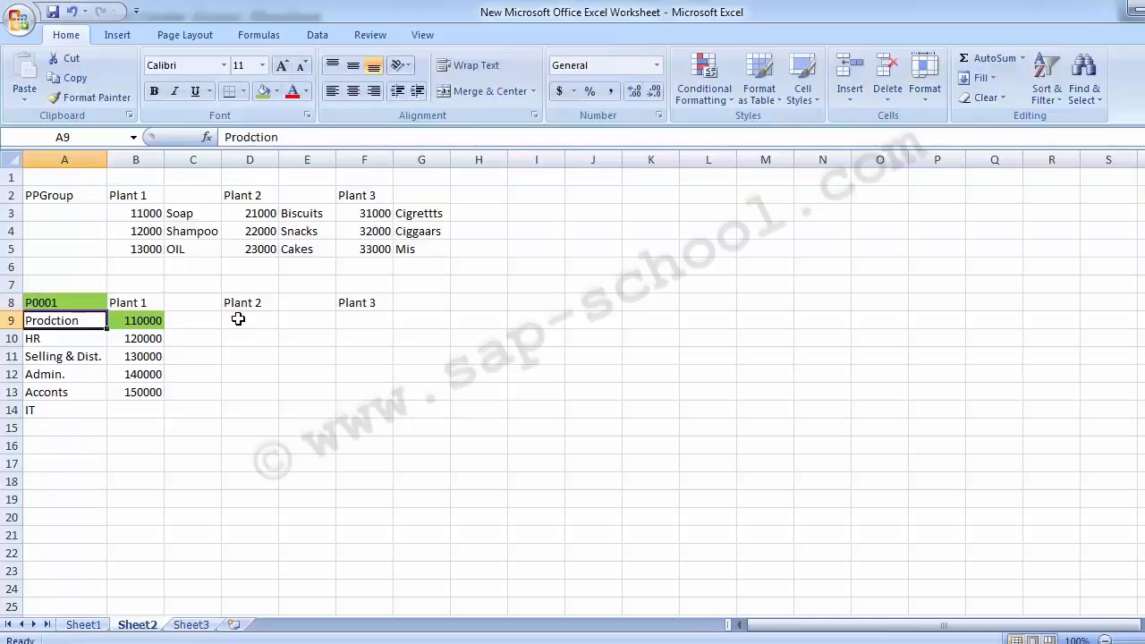
{"action": "left_click", "coordinate": [83, 307]}
{"action": "left_click", "coordinate": [131, 324]}
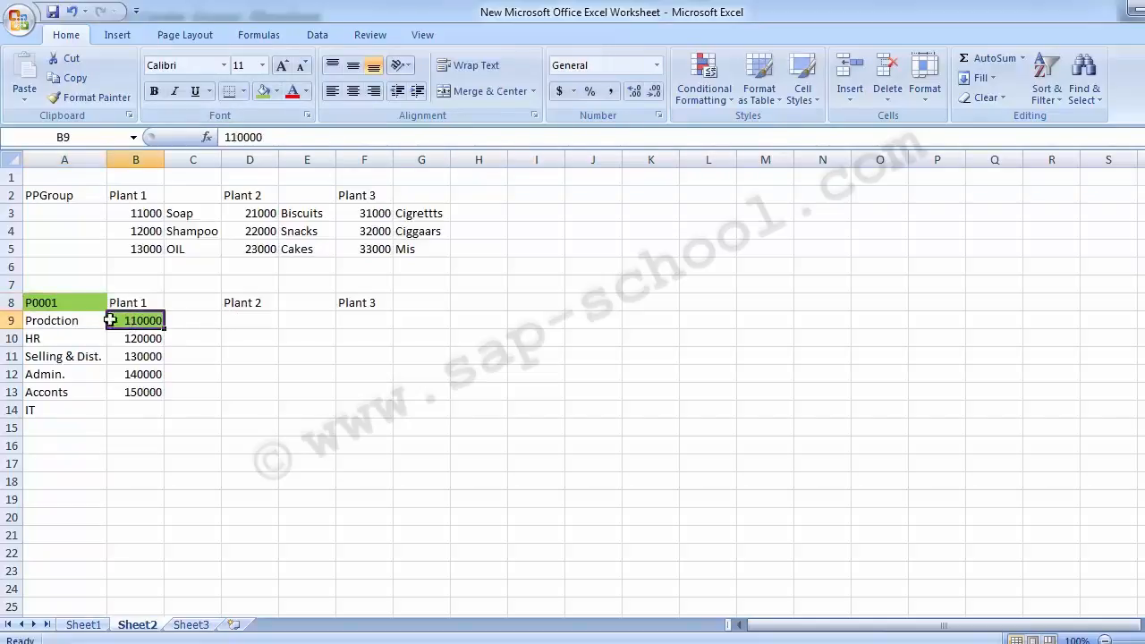
{"action": "left_click", "coordinate": [79, 301]}
{"action": "key", "text": "alt+Tab"}
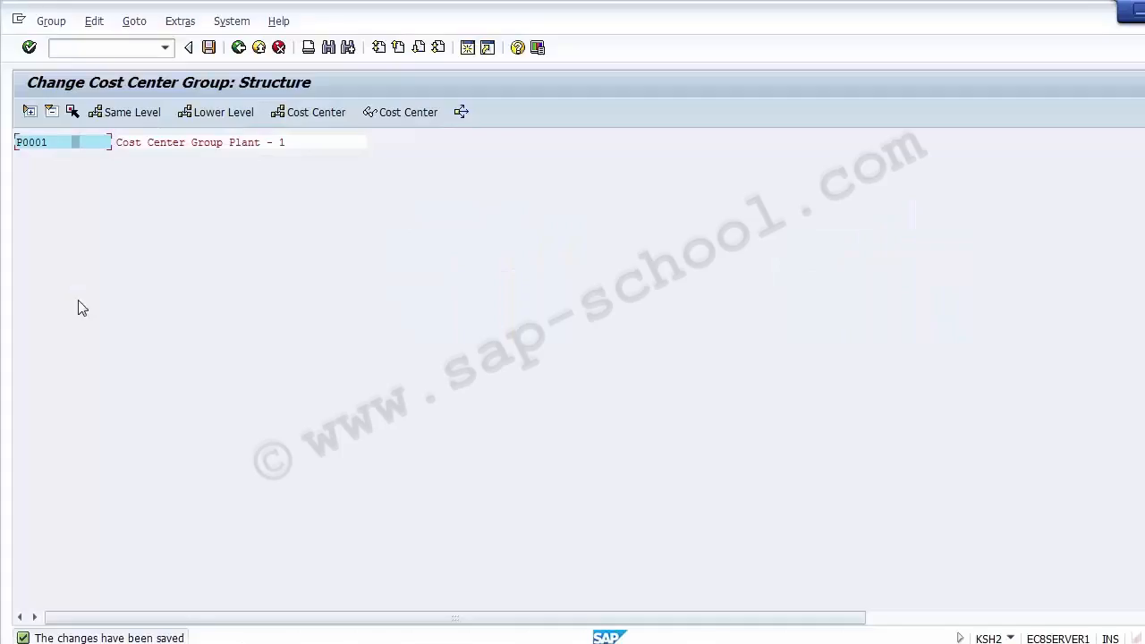
Try to insert a cost center under a blank lower-level node of group P0001, and leave the structure without saving
{"action": "left_click", "coordinate": [175, 141]}
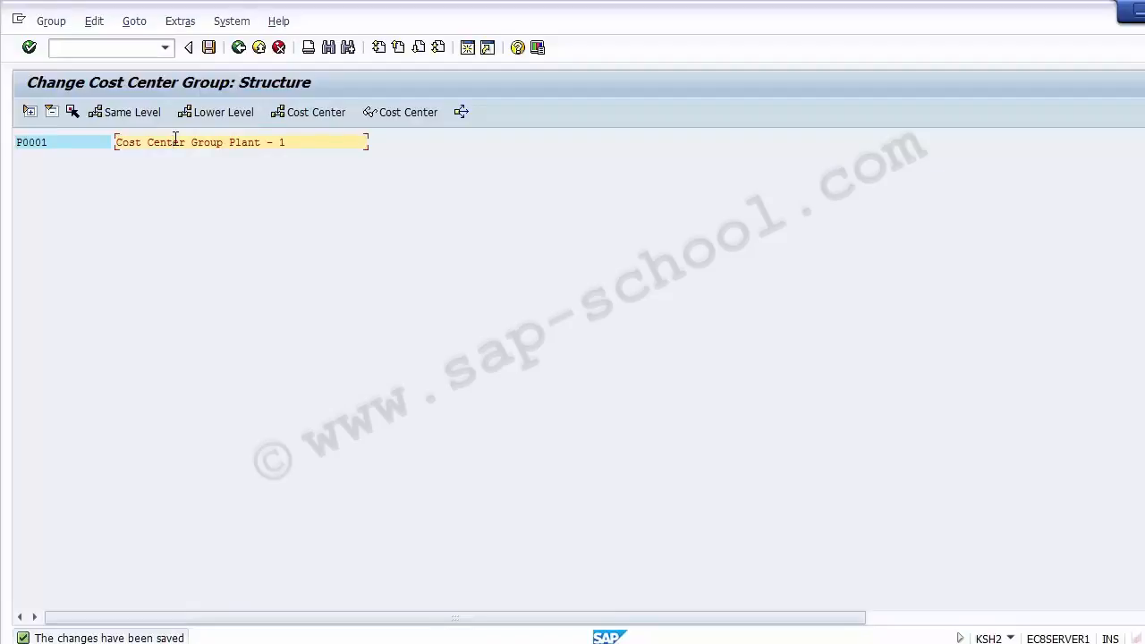
{"action": "left_click", "coordinate": [225, 117]}
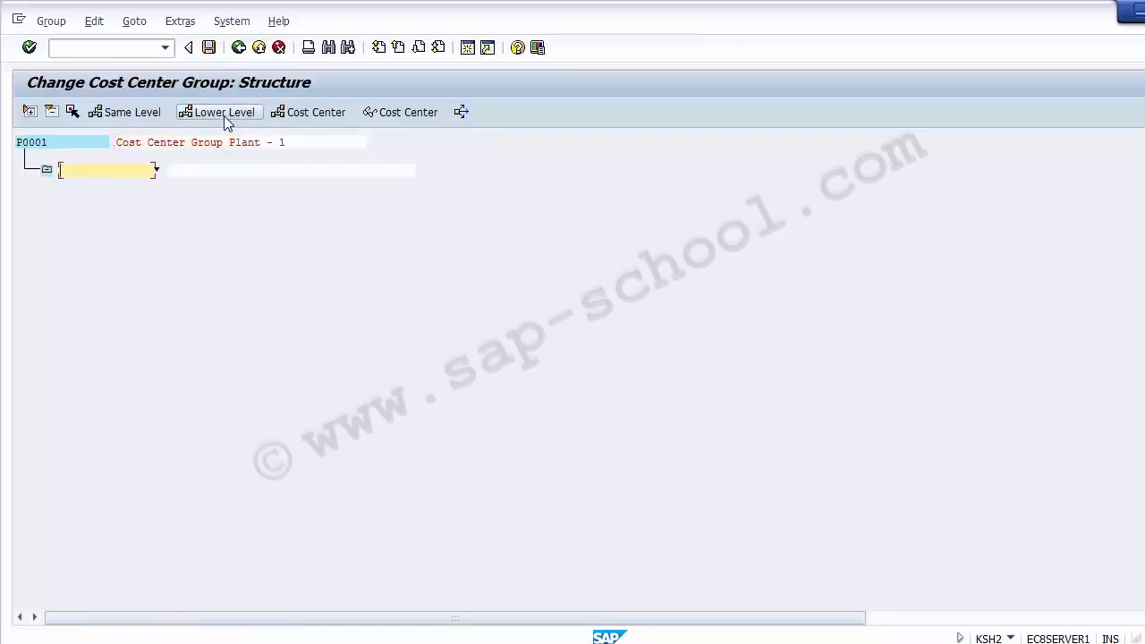
{"action": "left_click", "coordinate": [193, 143]}
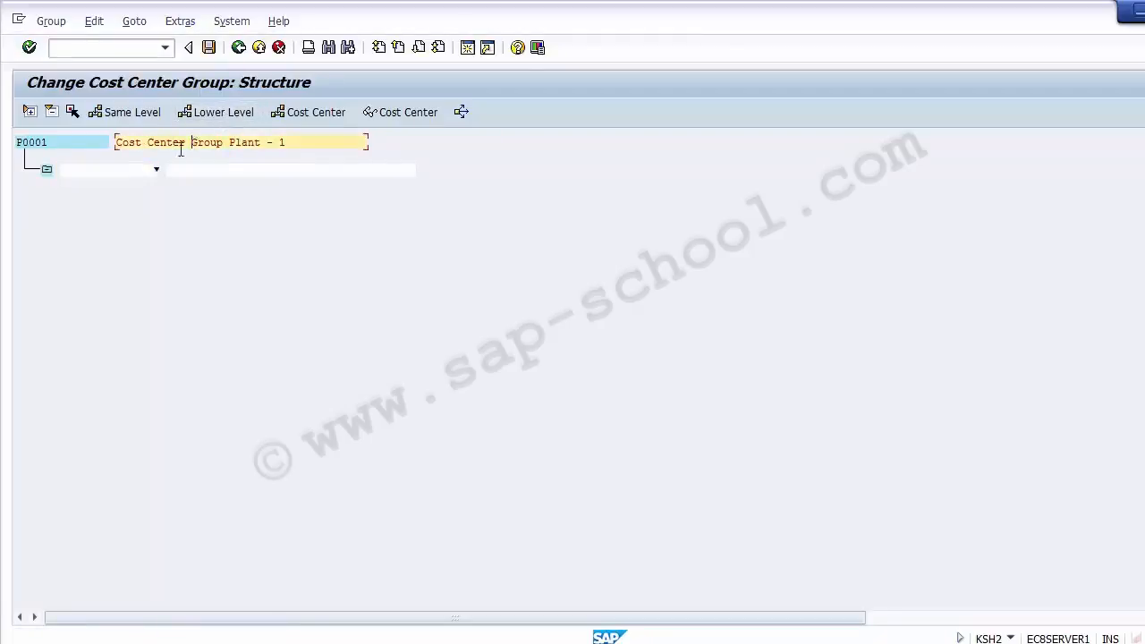
{"action": "left_click", "coordinate": [127, 170]}
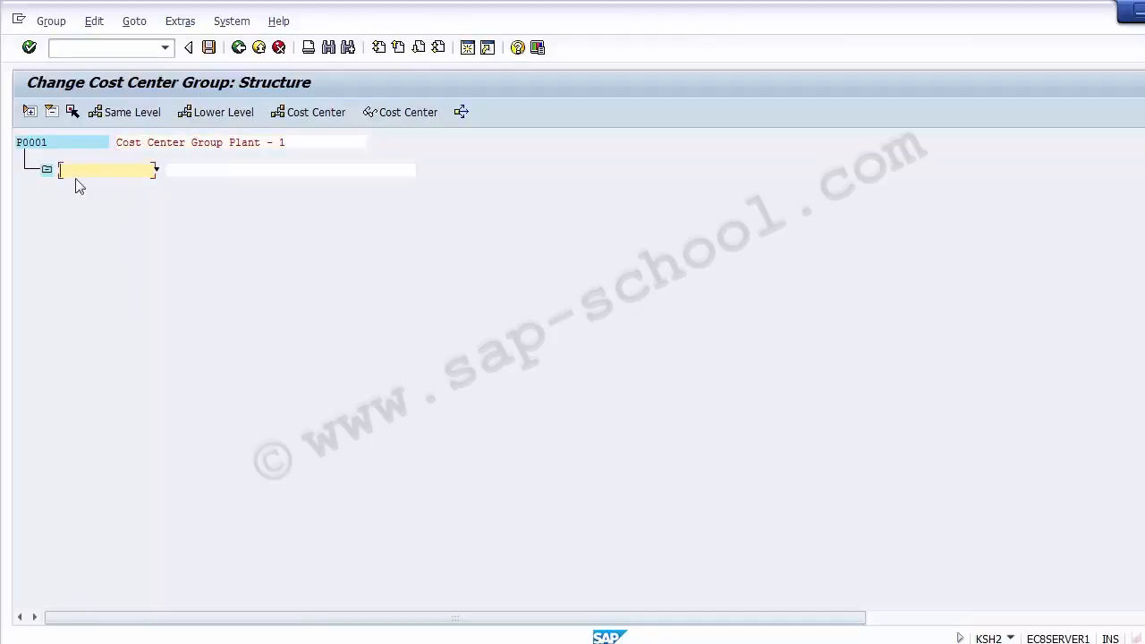
{"action": "left_click", "coordinate": [284, 112]}
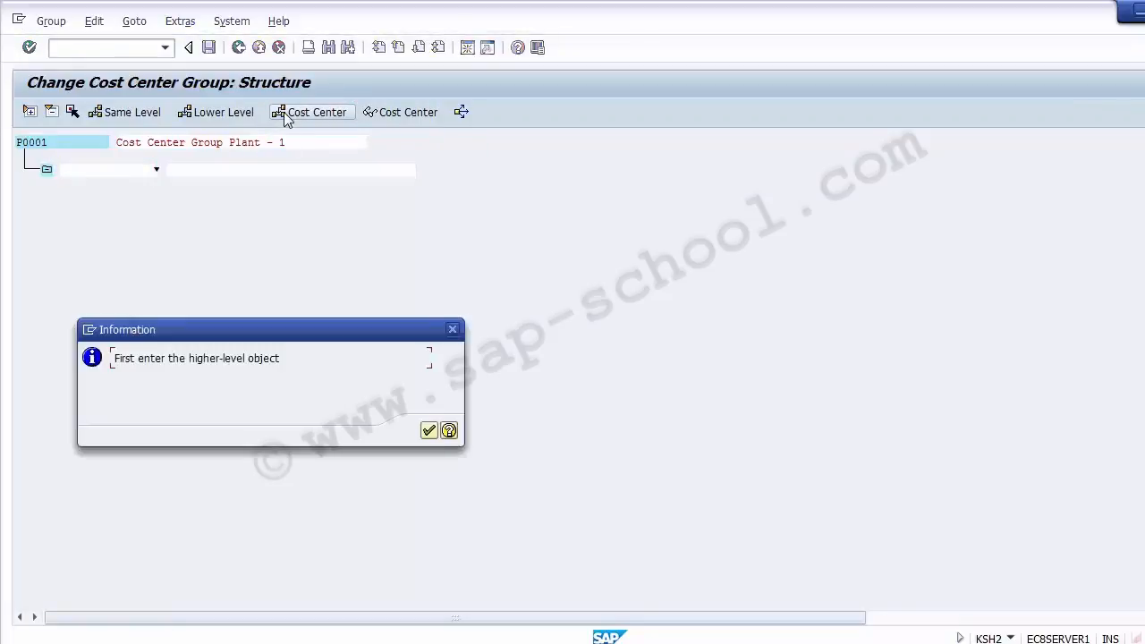
{"action": "left_click", "coordinate": [430, 430]}
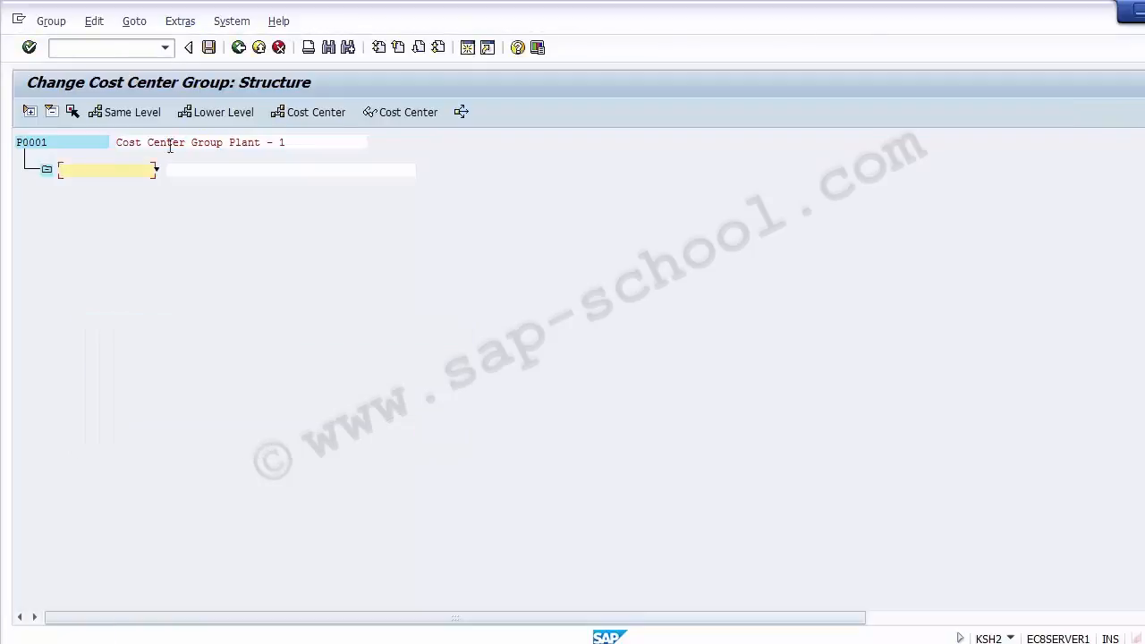
{"action": "left_click", "coordinate": [238, 47]}
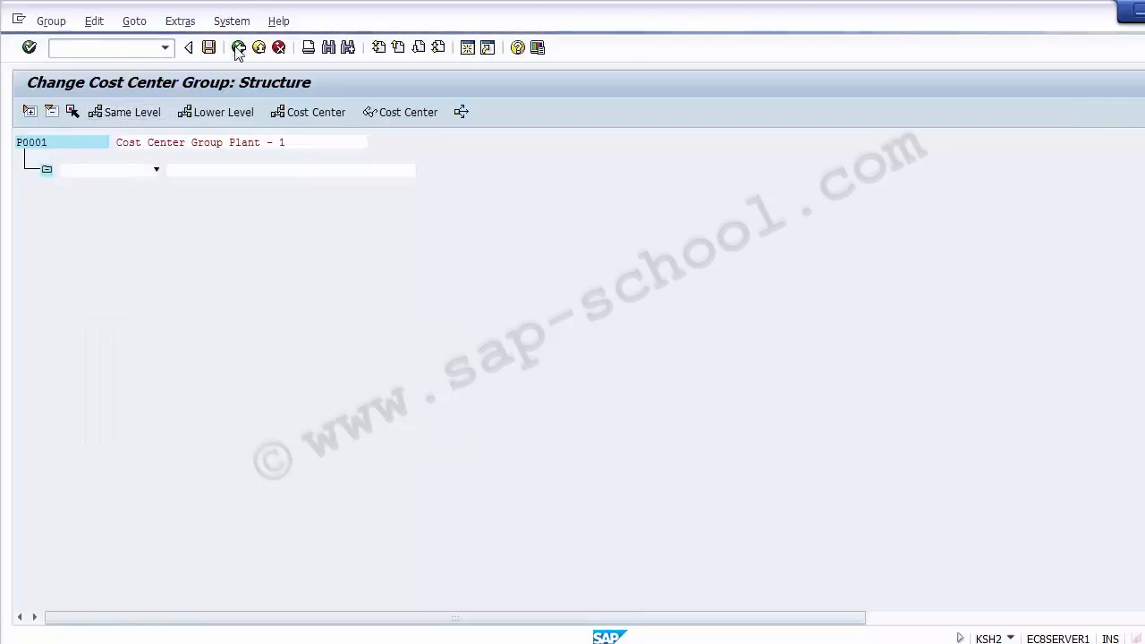
{"action": "left_click", "coordinate": [332, 362]}
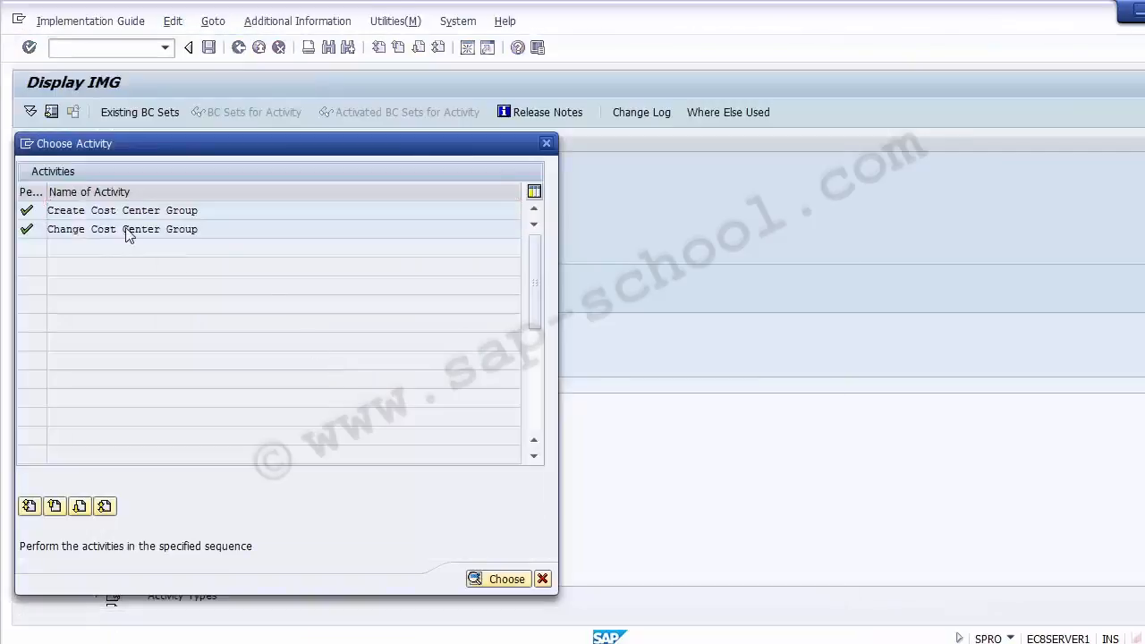
Reopen cost center group P0001 for changing and insert blank cost center rows directly beneath it
{"action": "double_click", "coordinate": [127, 229]}
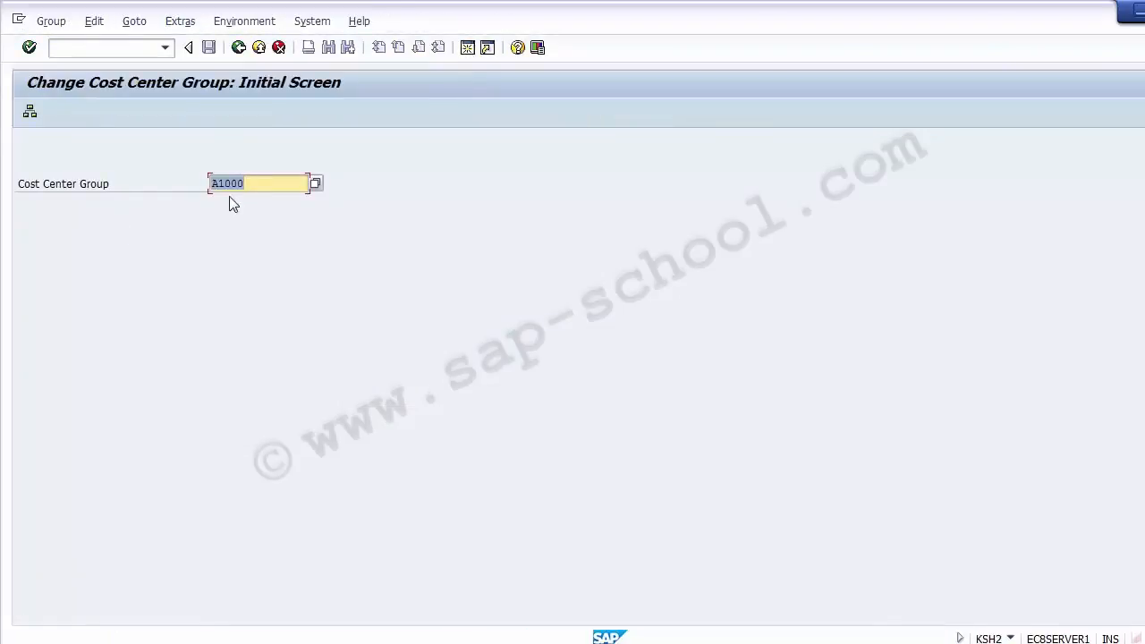
{"action": "key", "text": "Down"}
{"action": "key", "text": "Return"}
{"action": "key", "text": "Return"}
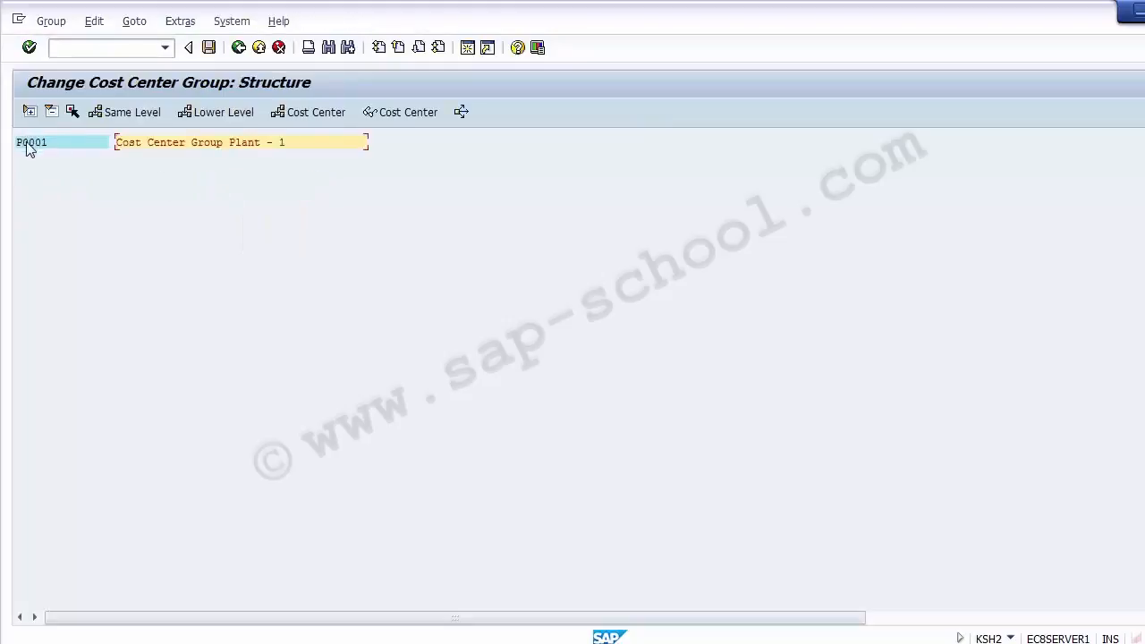
{"action": "left_click", "coordinate": [28, 148]}
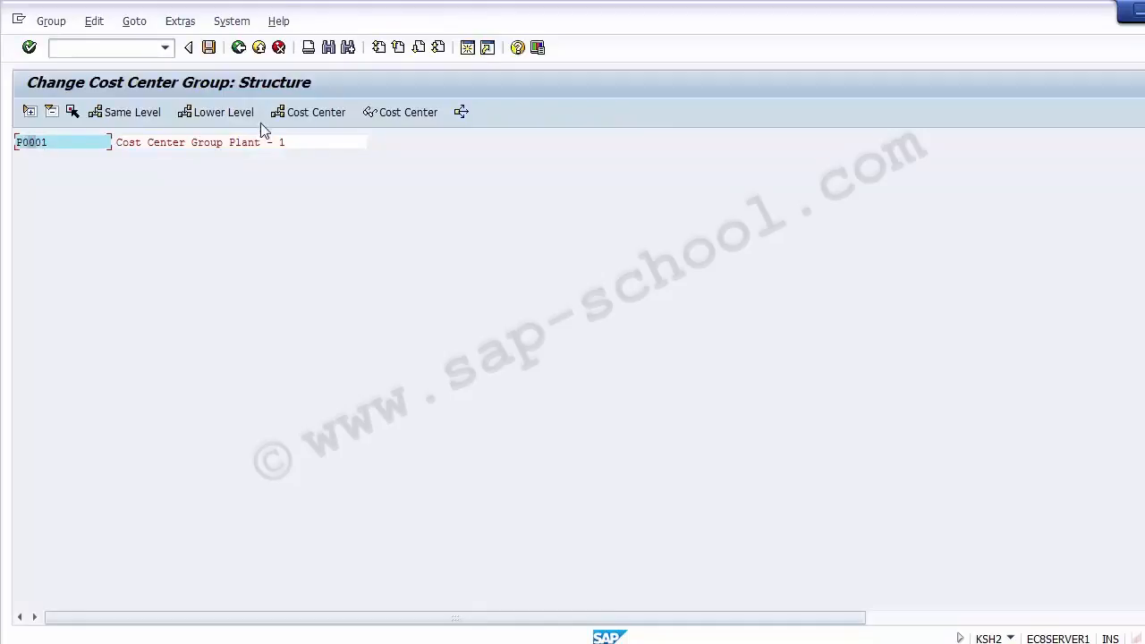
{"action": "left_click", "coordinate": [299, 114]}
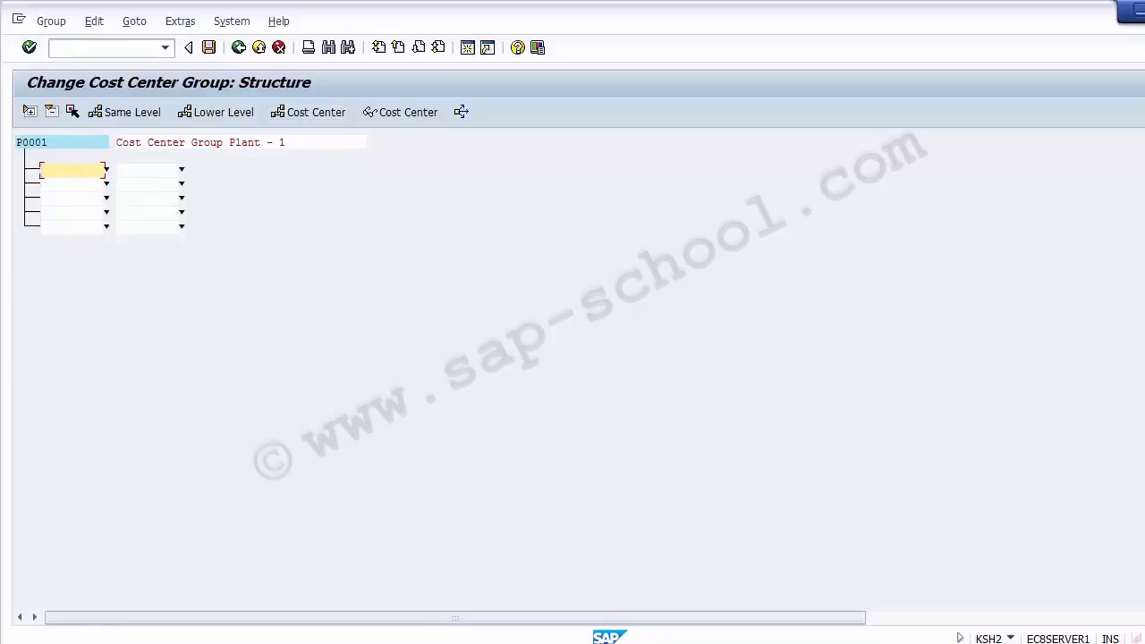
Try to assign cost center 110000, copied from cell B9 of the Excel plan, directly beneath group P0001 in SAP
{"action": "left_click", "coordinate": [501, 642]}
{"action": "left_click", "coordinate": [144, 321]}
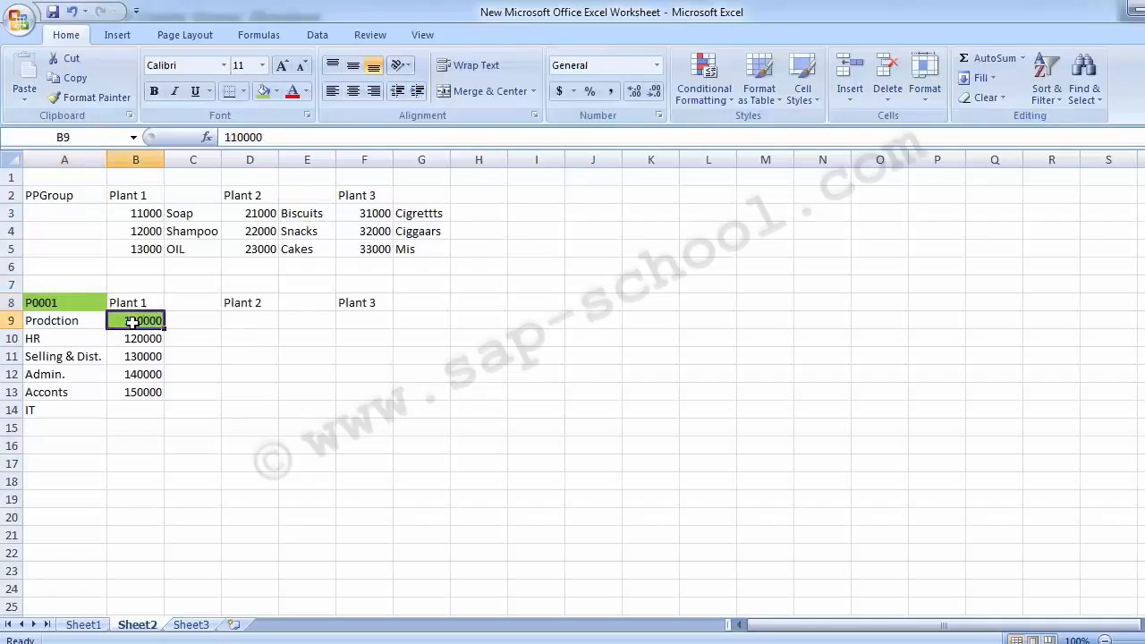
{"action": "key", "text": "ctrl+c"}
{"action": "key", "text": "alt+Tab"}
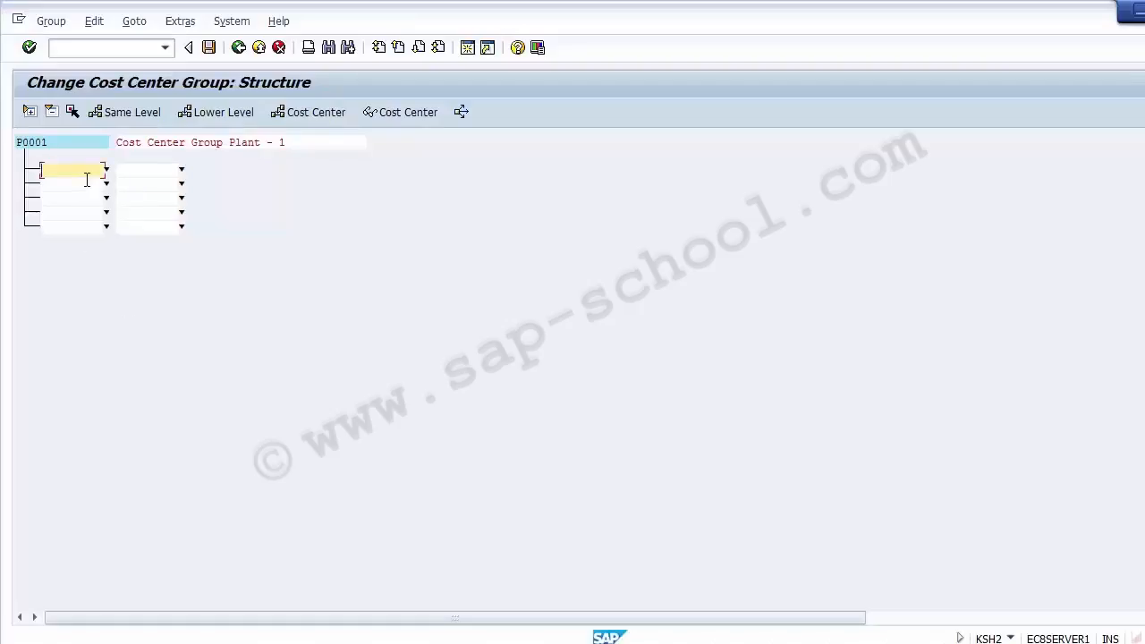
{"action": "key", "text": "ctrl+v"}
{"action": "left_click", "coordinate": [159, 142]}
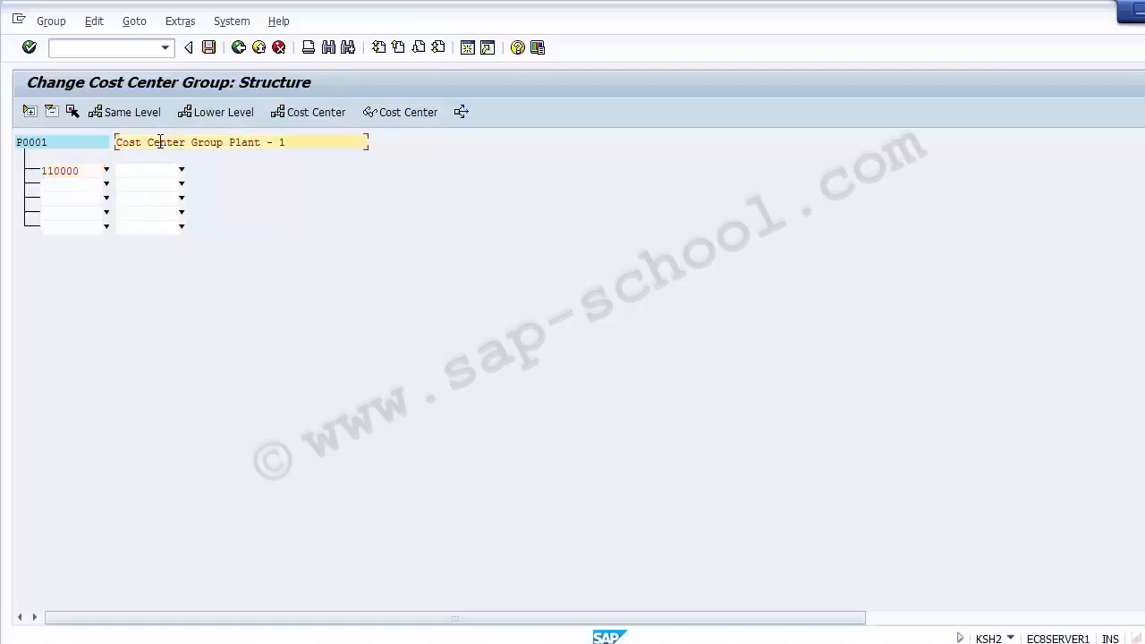
{"action": "left_click", "coordinate": [90, 170]}
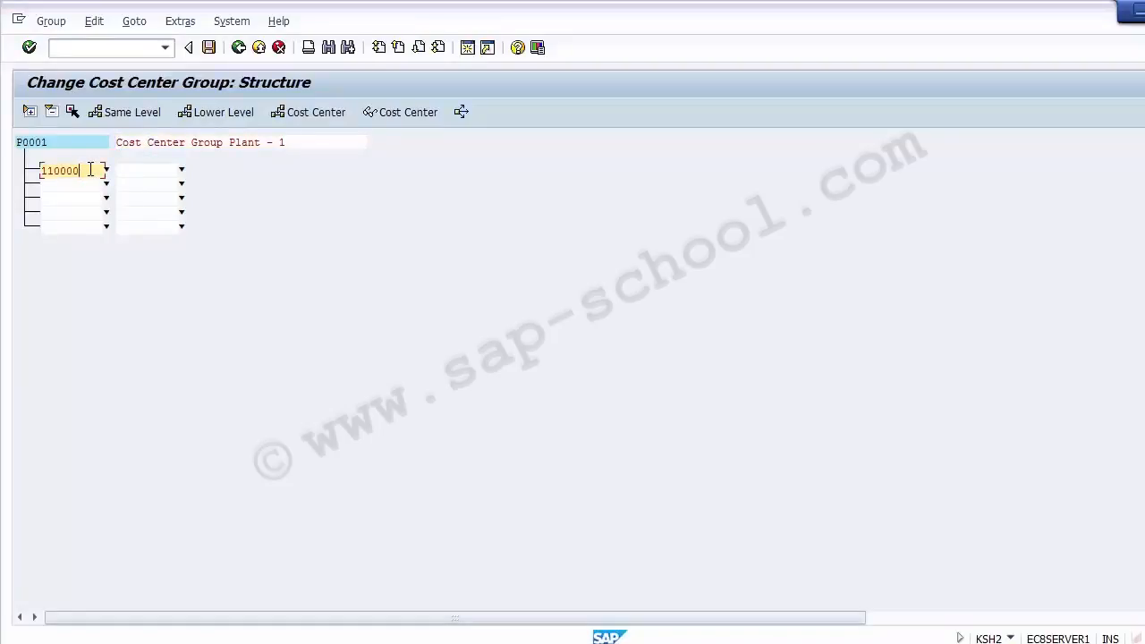
Clear the cost center entered beneath P0001 and leave the group structure without saving
{"action": "key", "text": "BackSpace"}
{"action": "key", "text": "BackSpace"}
{"action": "key", "text": "BackSpace"}
{"action": "key", "text": "BackSpace"}
{"action": "key", "text": "BackSpace"}
{"action": "key", "text": "BackSpace"}
{"action": "left_click", "coordinate": [238, 48]}
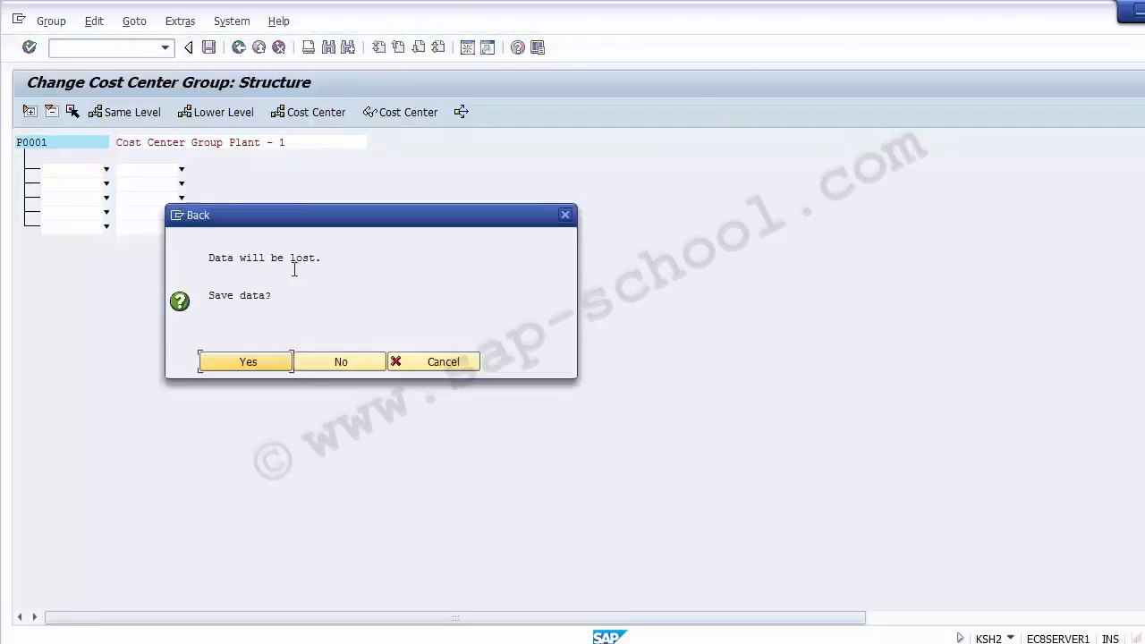
{"action": "left_click", "coordinate": [327, 364]}
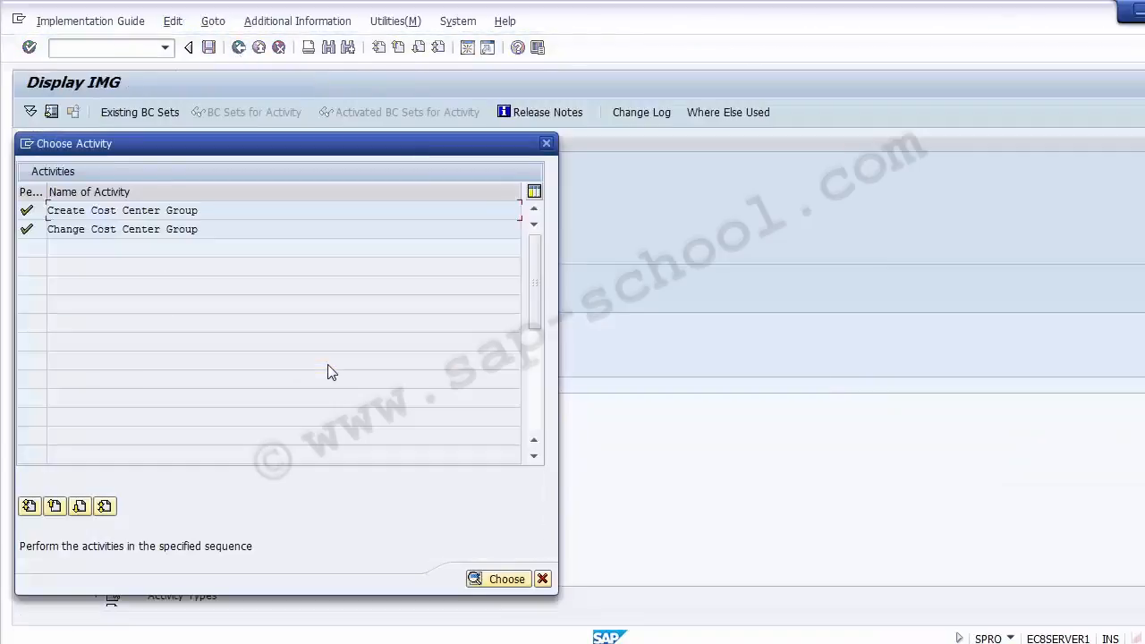
Reopen the Change Cost Center Group activity, and review group P0001 and its departments in A9:A14 of the Excel plan
{"action": "double_click", "coordinate": [164, 232]}
{"action": "key", "text": "alt+Tab"}
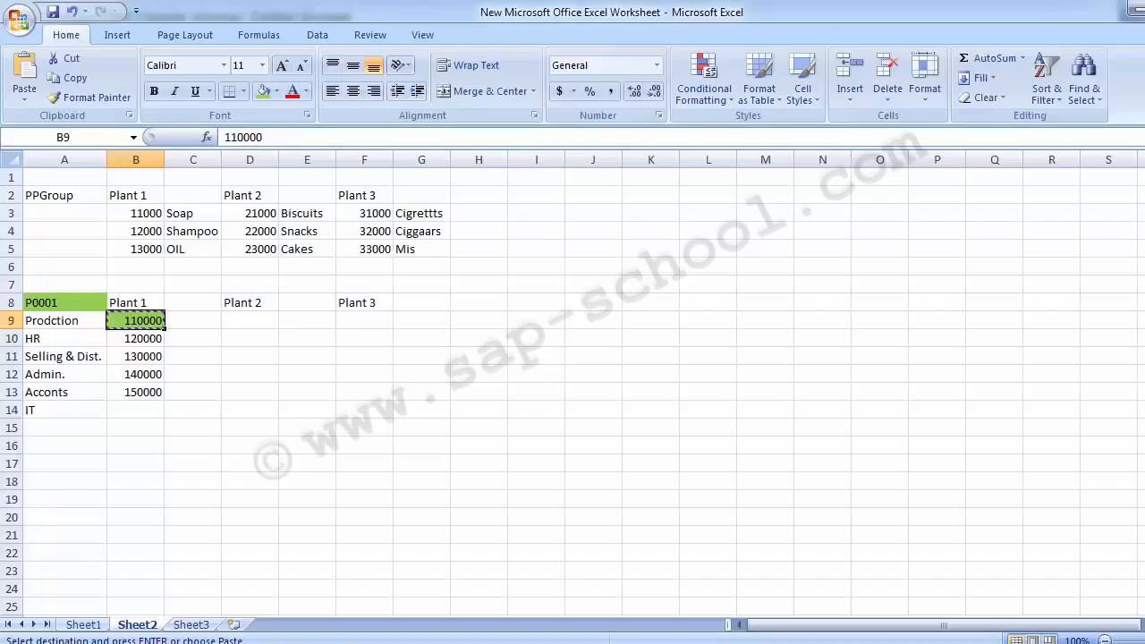
{"action": "left_click", "coordinate": [80, 301]}
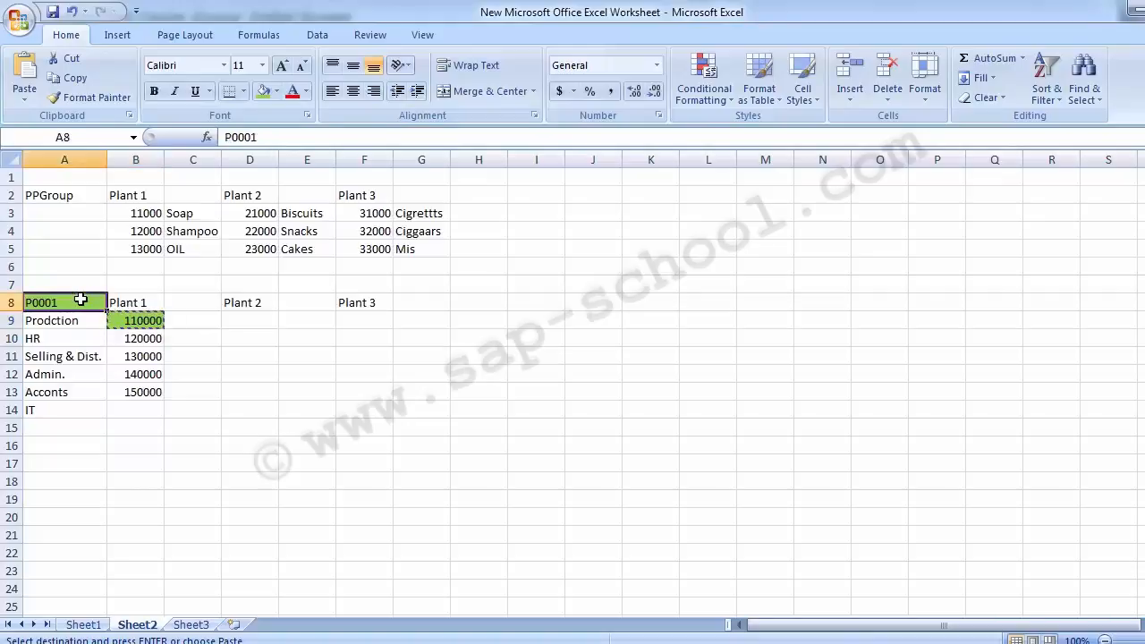
{"action": "left_click", "coordinate": [132, 302]}
{"action": "left_click", "coordinate": [54, 301]}
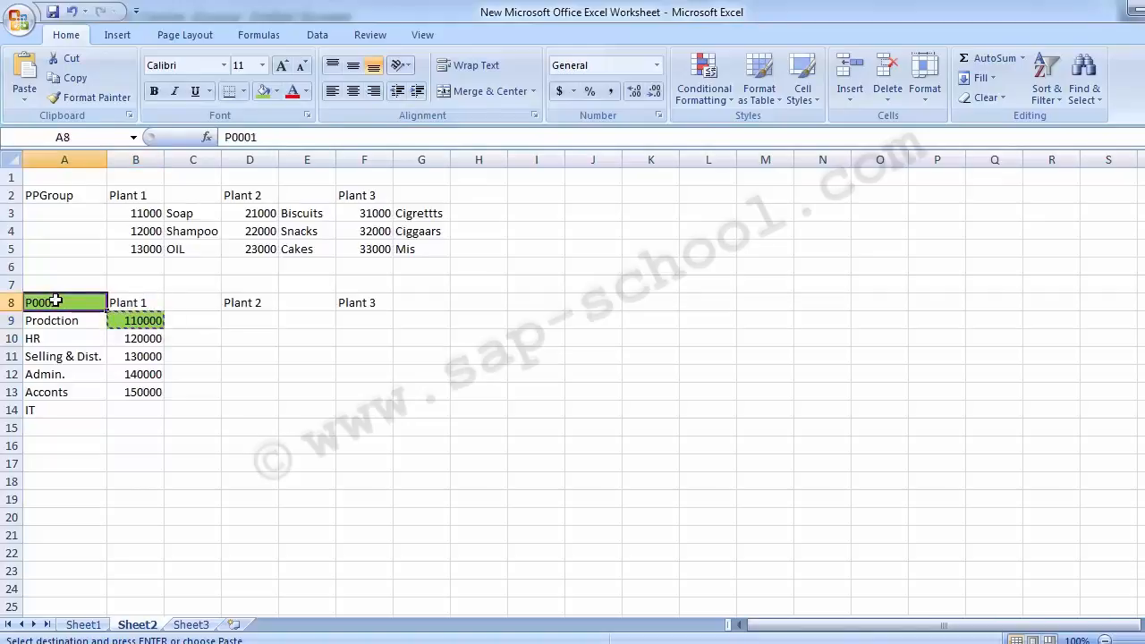
{"action": "left_click_drag", "start_coordinate": [65, 320], "coordinate": [60, 403]}
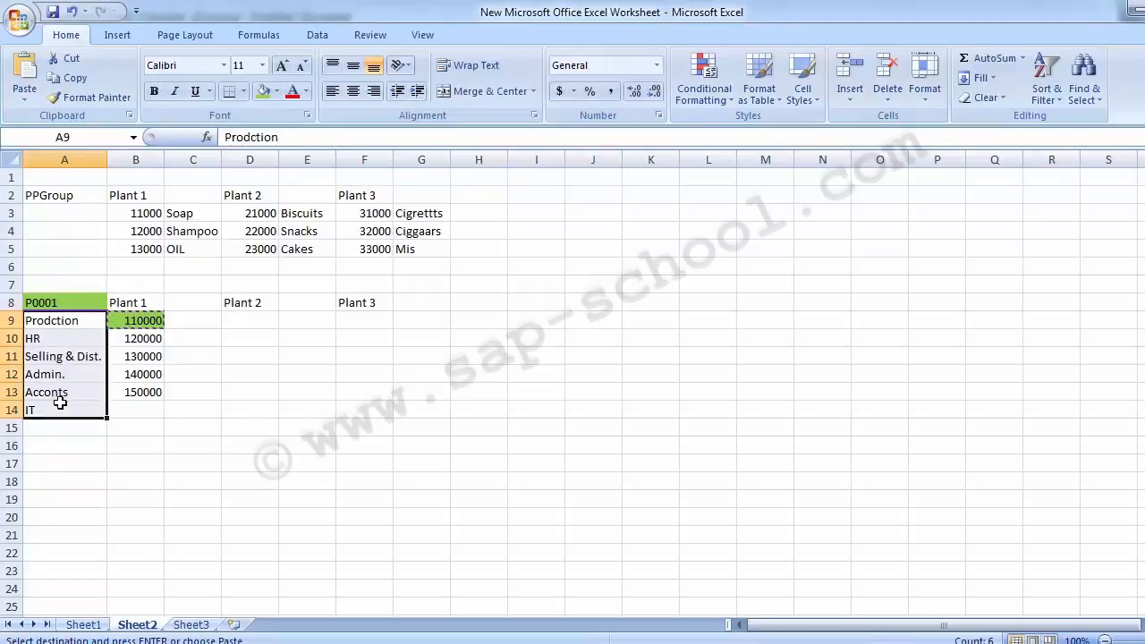
Return to SAP and open the structure of cost center group P0001 for changing
{"action": "key", "text": "alt+Tab"}
{"action": "key", "text": "BackSpace"}
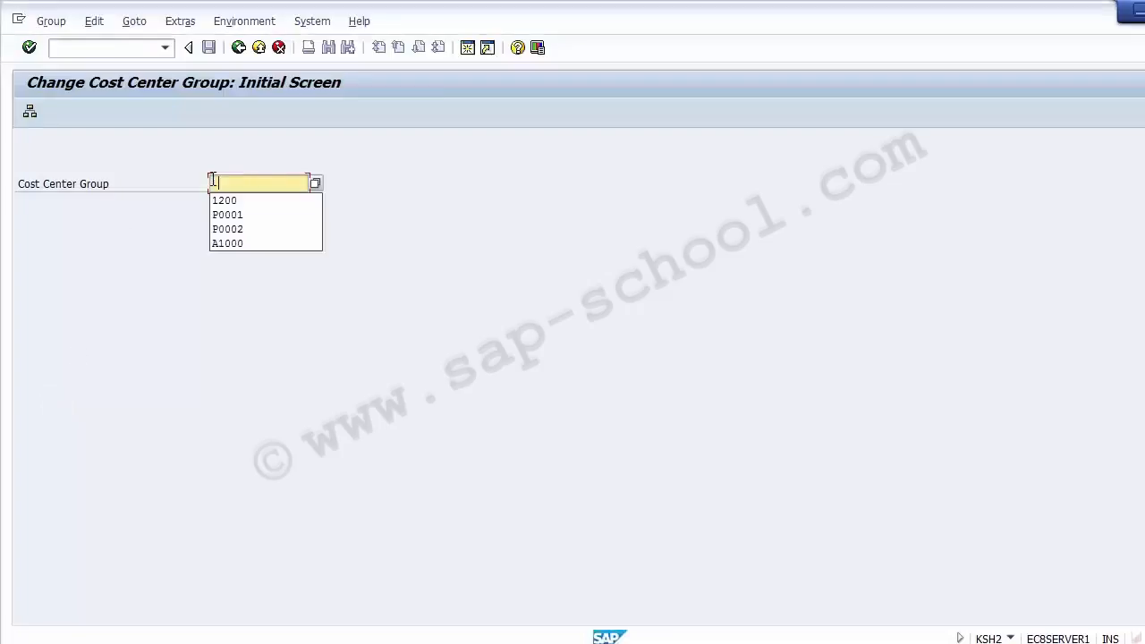
{"action": "left_click", "coordinate": [218, 213]}
{"action": "key", "text": "Return"}
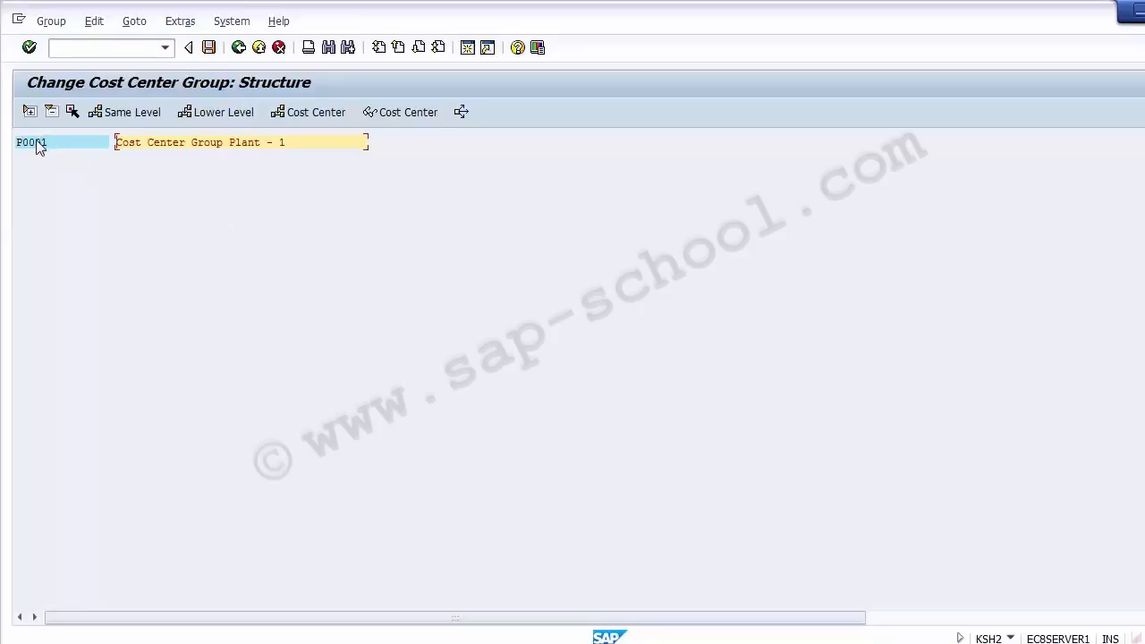
Insert a lower-level group P001 under P0001 with the description "Cost center Group - Production"
{"action": "left_click", "coordinate": [30, 145]}
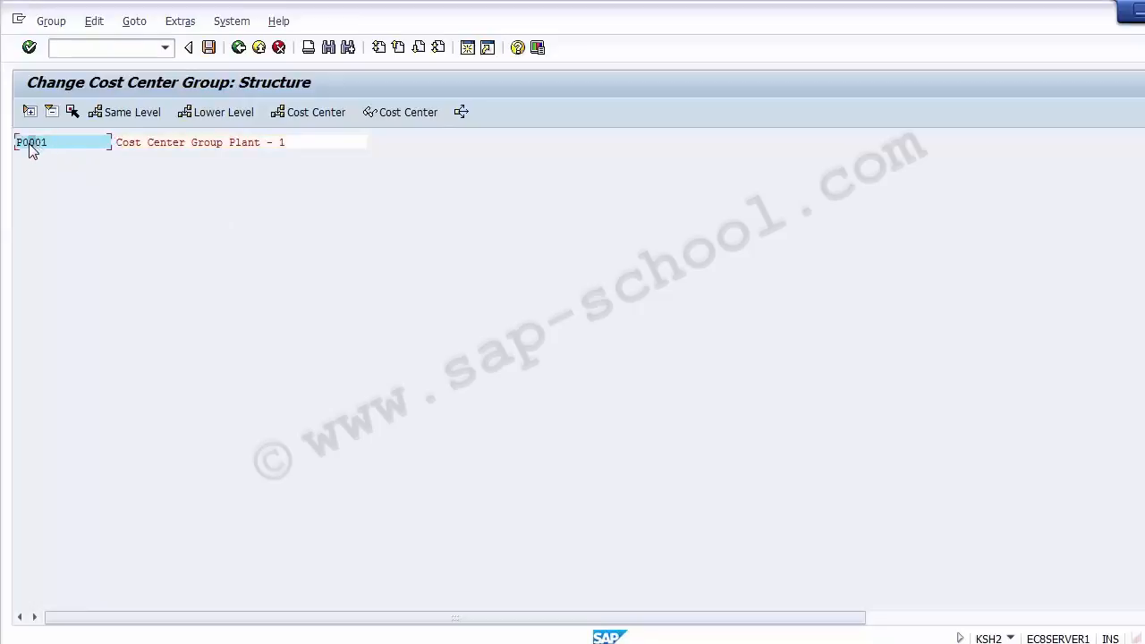
{"action": "left_click", "coordinate": [205, 118]}
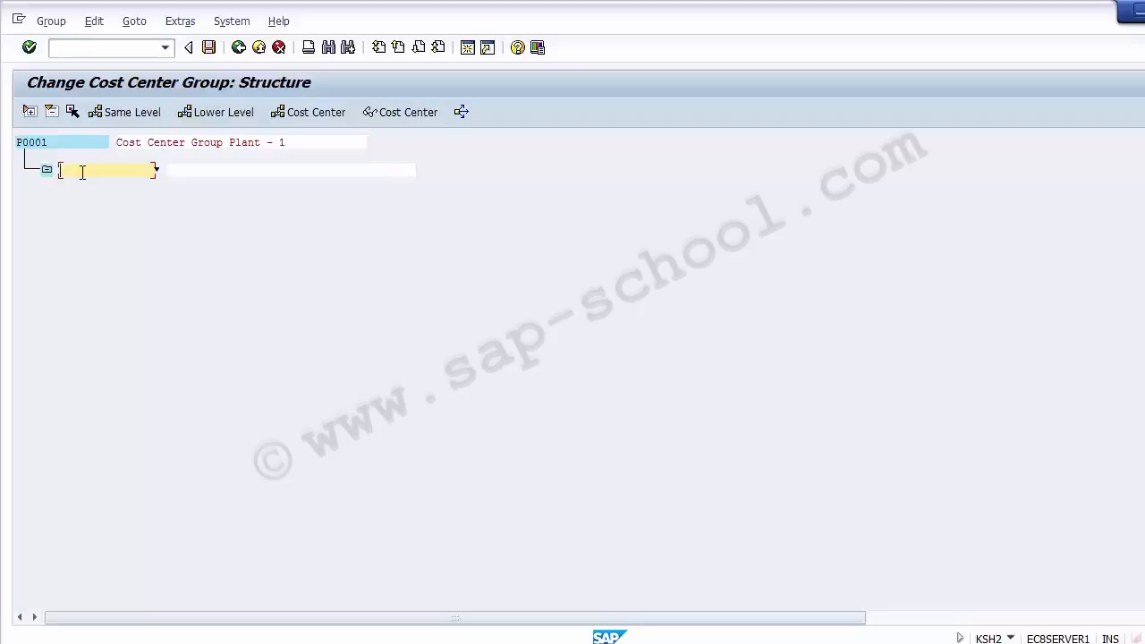
{"action": "type", "text": "P001"}
{"action": "left_click", "coordinate": [182, 170]}
{"action": "type", "text": "Product"}
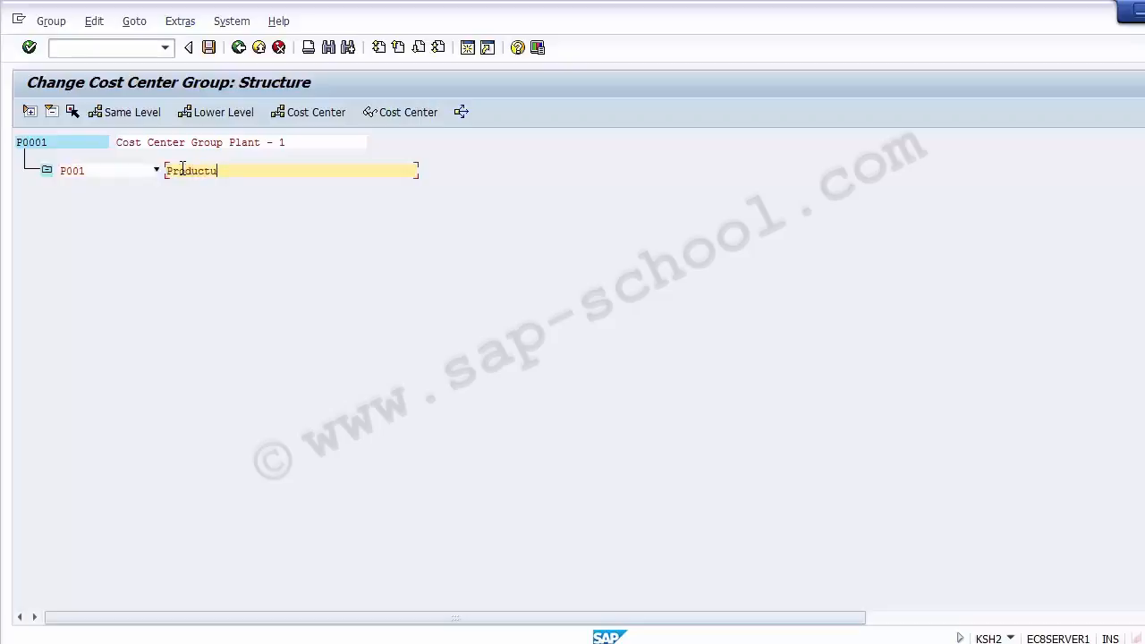
{"action": "type", "text": "ion C"}
{"action": "key", "text": "BackSpace"}
{"action": "type", "text": "Cost center Gr"}
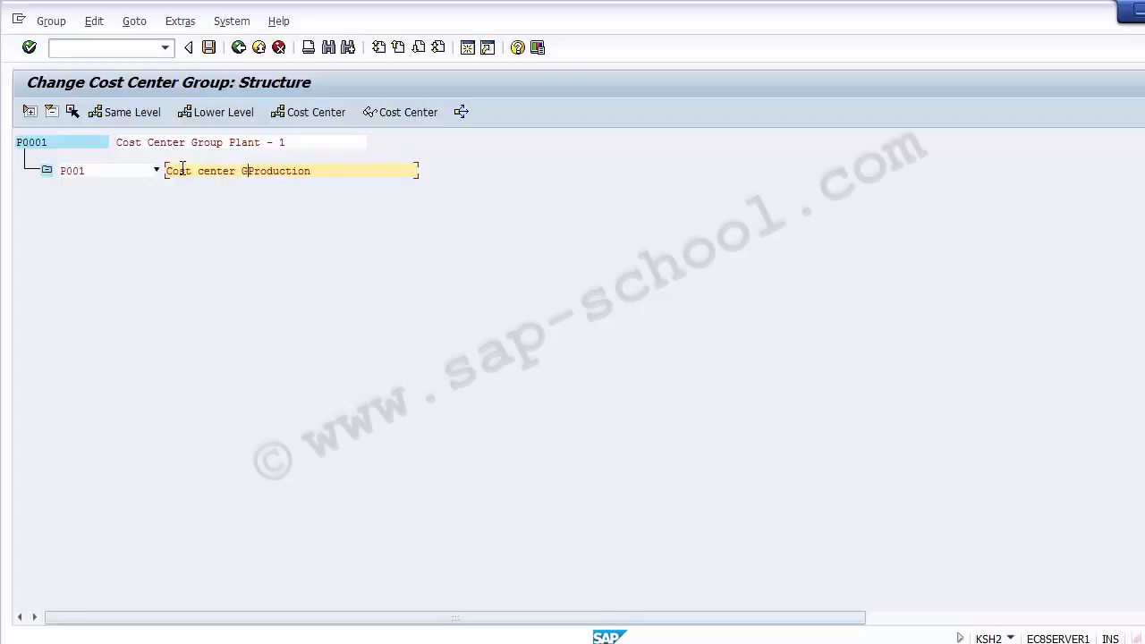
{"action": "type", "text": "oup -"}
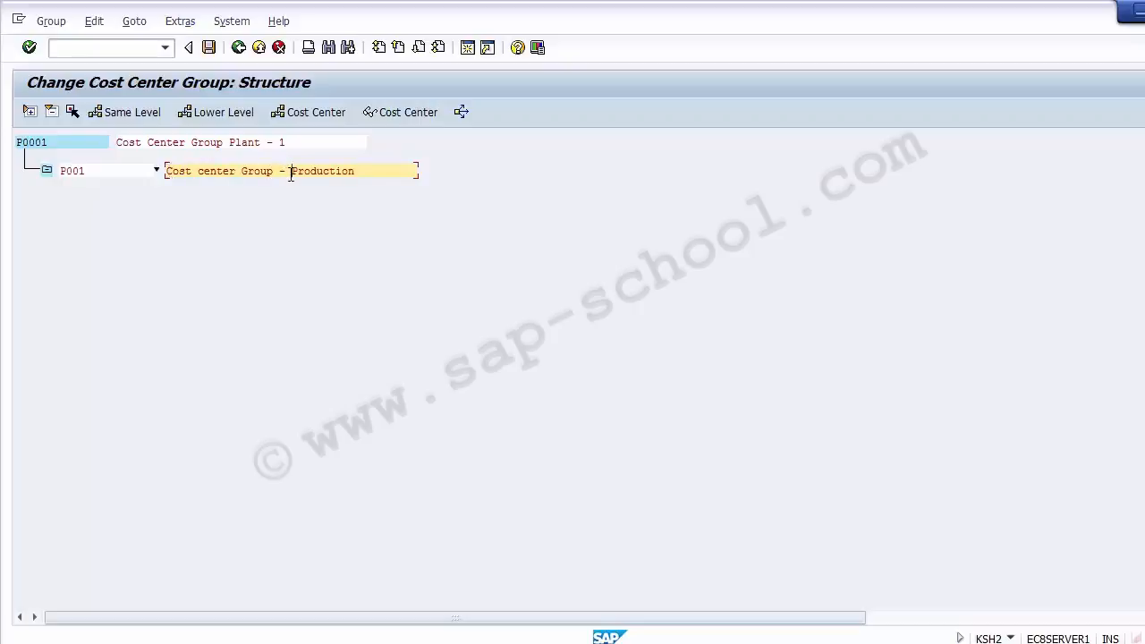
{"action": "key", "text": "Return"}
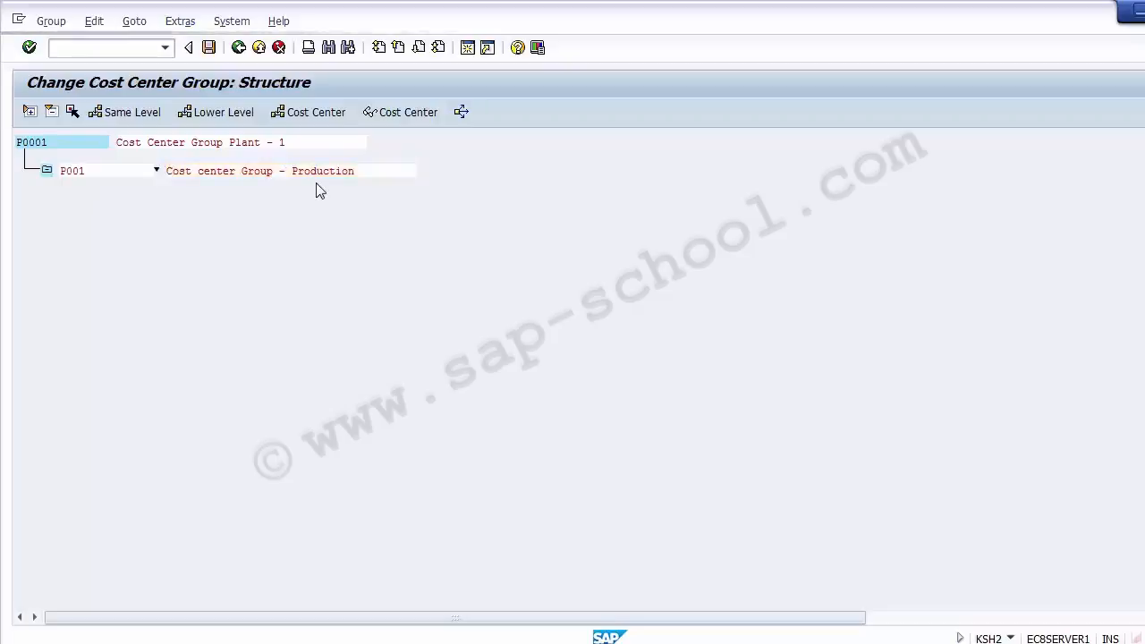
Insert cost center rows under group P001 and assign cost center 110000, taken from cell B9 of the Excel plan
{"action": "left_click", "coordinate": [89, 173]}
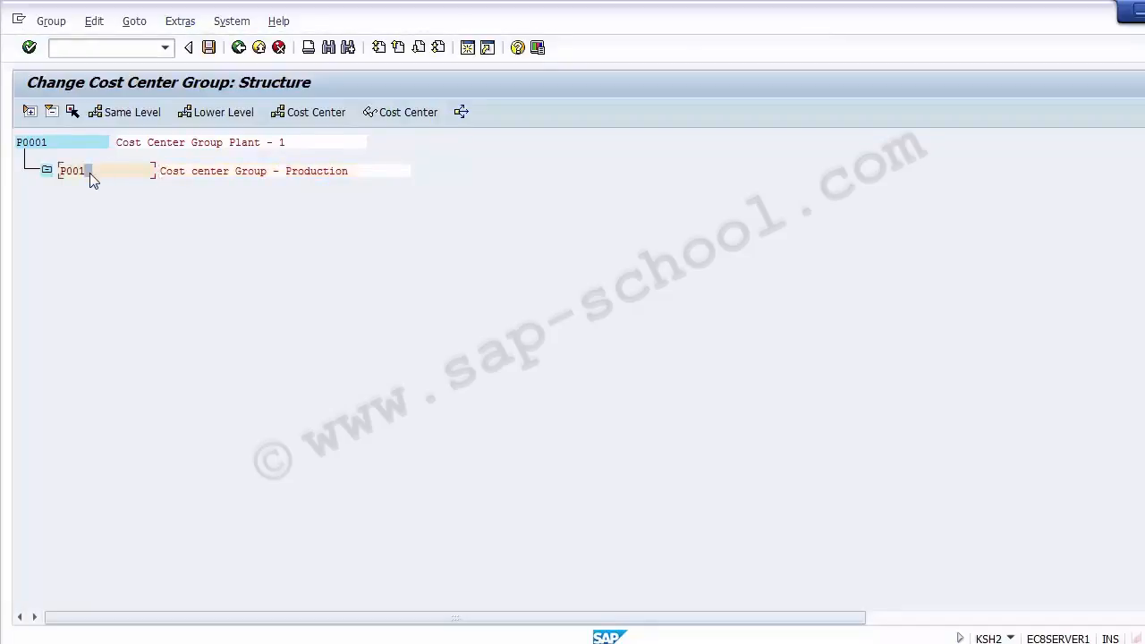
{"action": "left_click", "coordinate": [305, 115]}
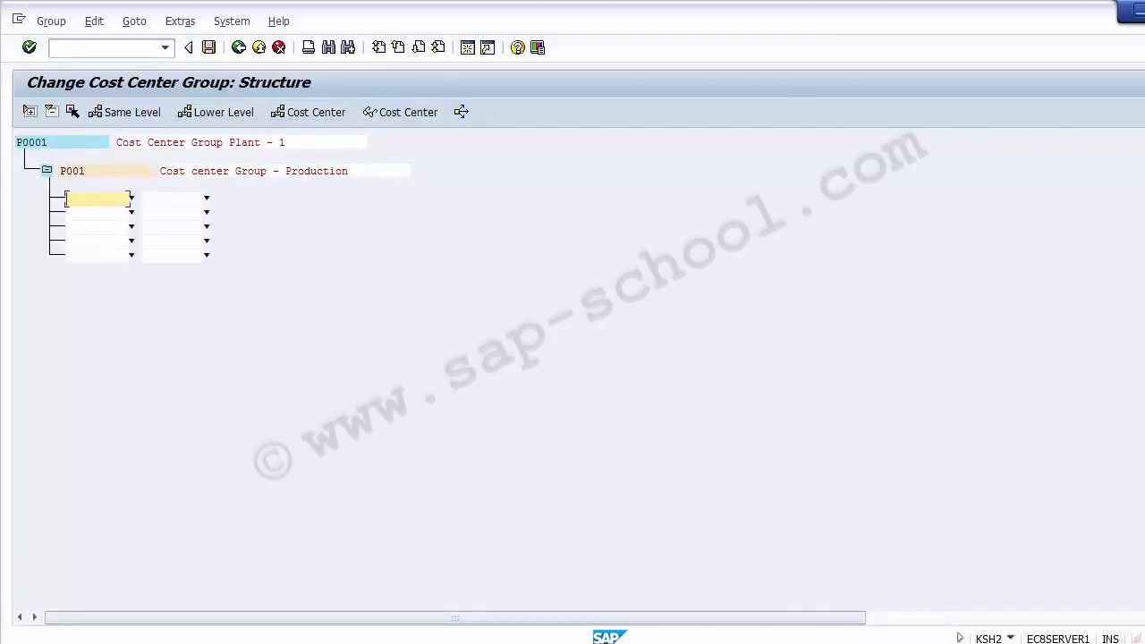
{"action": "key", "text": "alt+Tab"}
{"action": "left_click", "coordinate": [139, 321]}
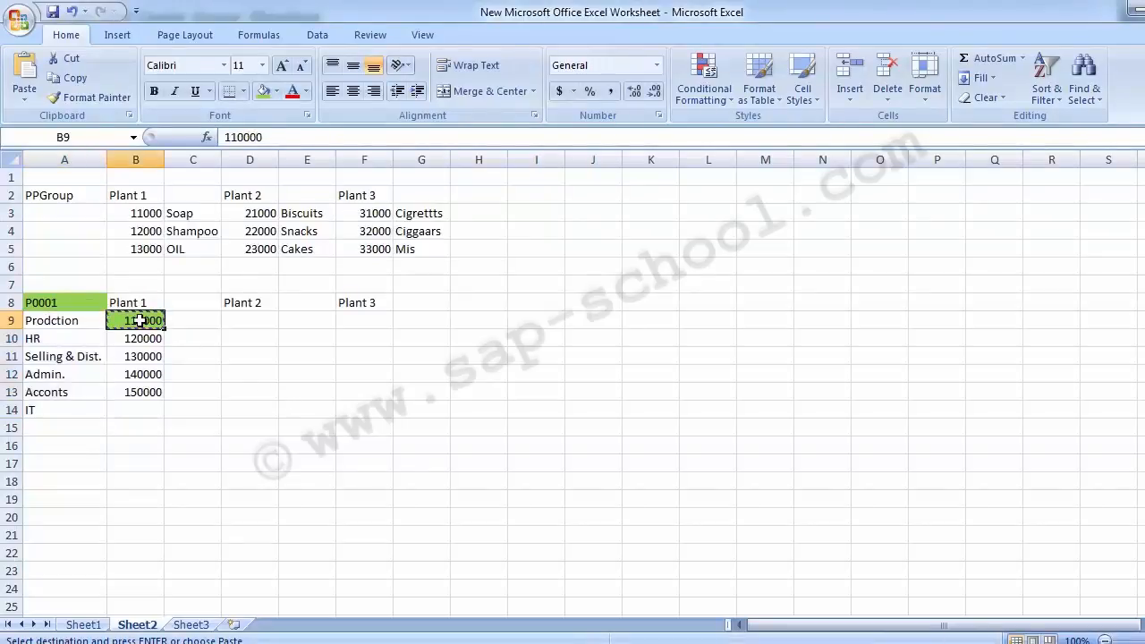
{"action": "key", "text": "alt+Tab"}
{"action": "key", "text": "ctrl+v"}
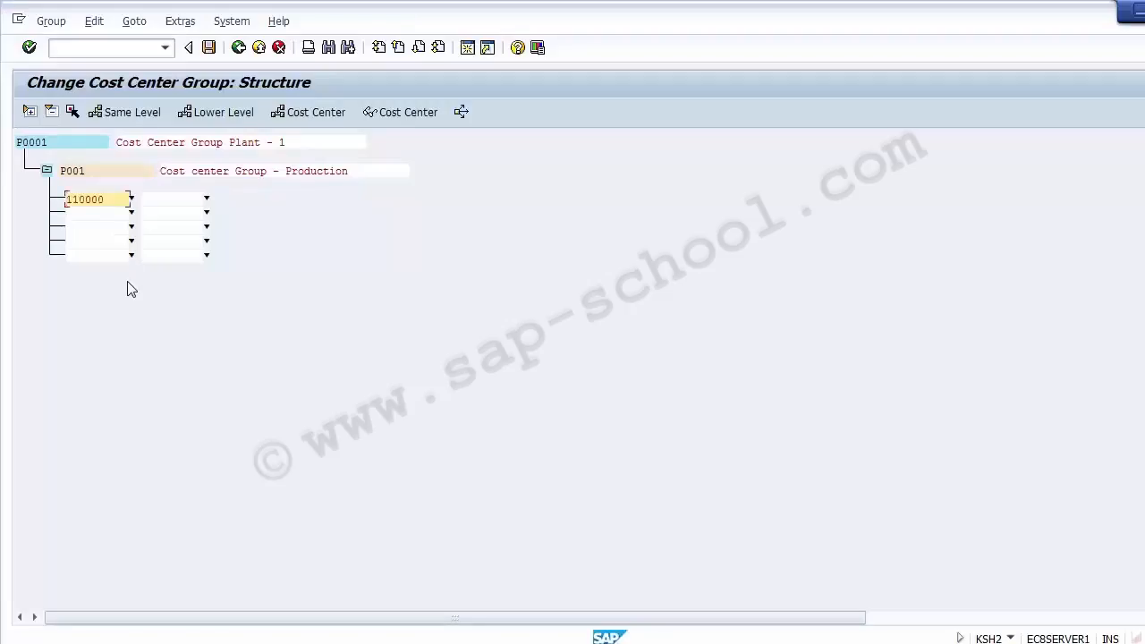
{"action": "key", "text": "Return"}
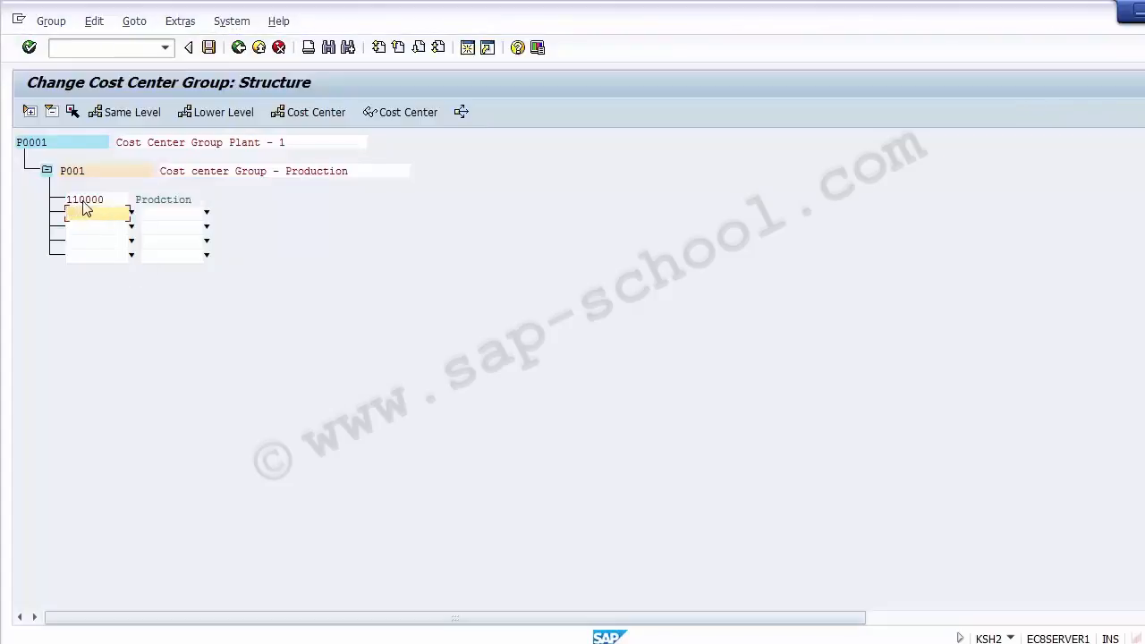
{"action": "left_click", "coordinate": [156, 202]}
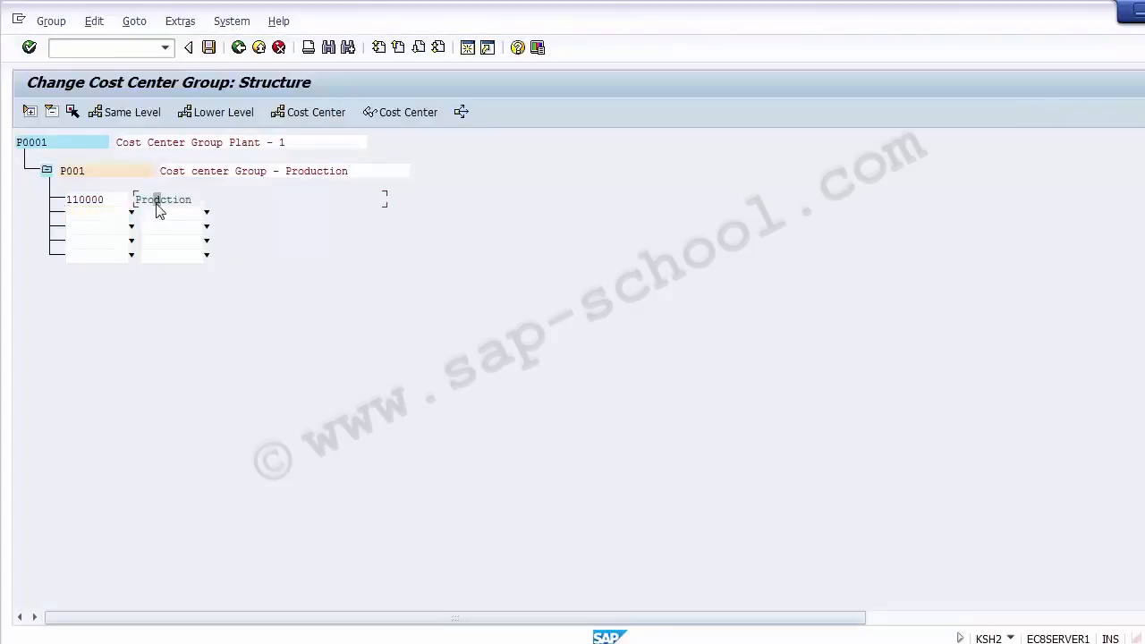
{"action": "left_click", "coordinate": [257, 175]}
{"action": "left_click", "coordinate": [93, 199]}
{"action": "left_click", "coordinate": [307, 172]}
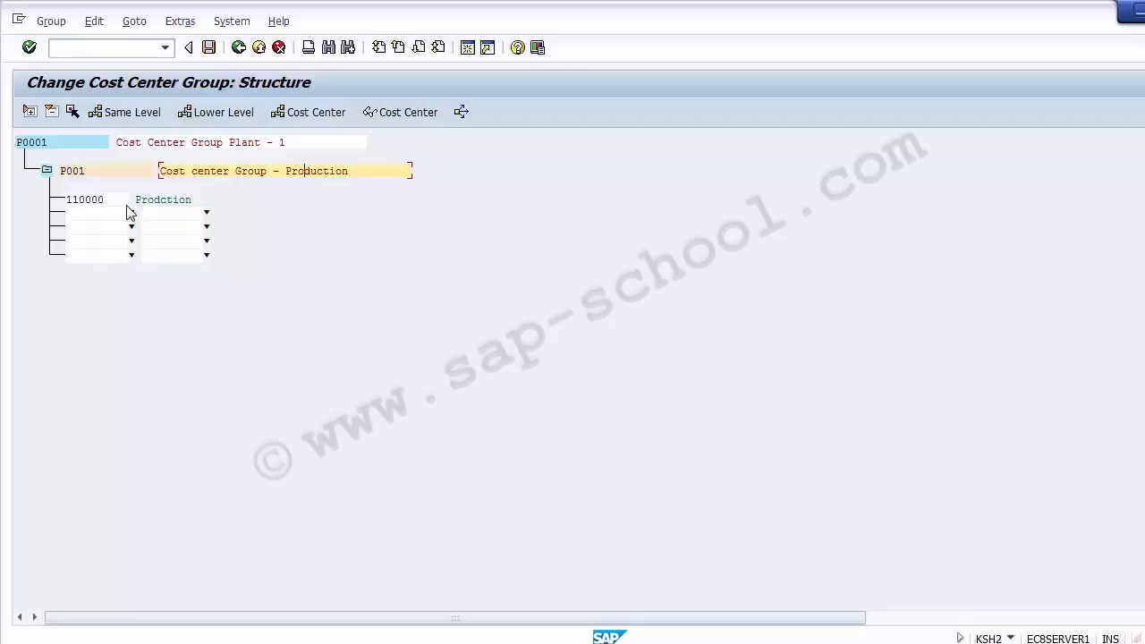
Insert another lower-level group under P0001 with the ID P002
{"action": "left_click", "coordinate": [31, 145]}
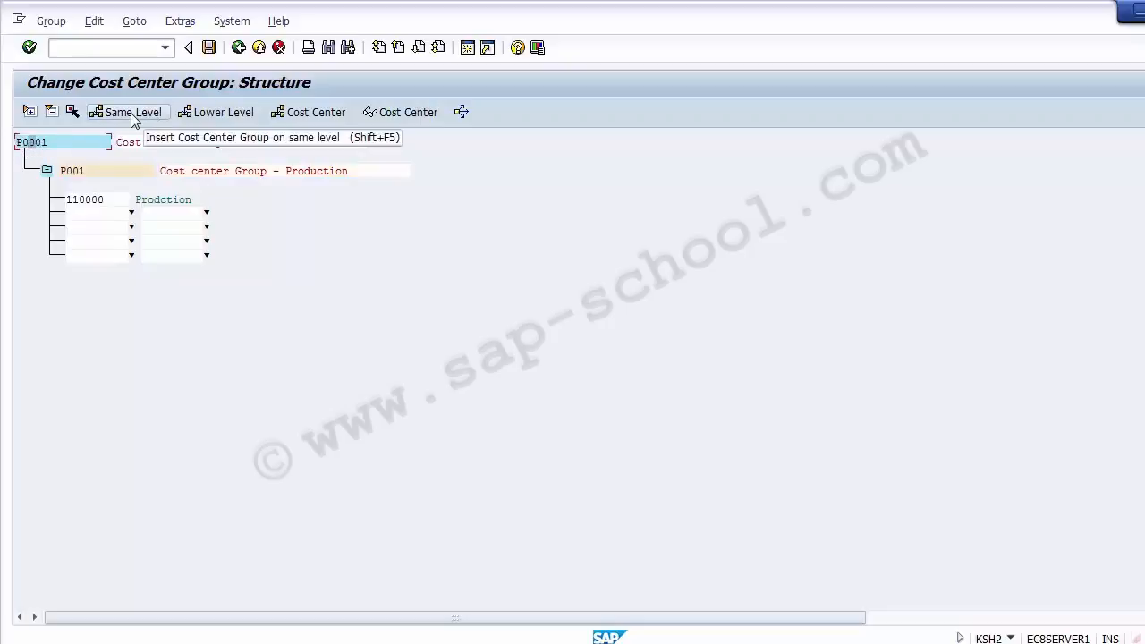
{"action": "left_click", "coordinate": [209, 116]}
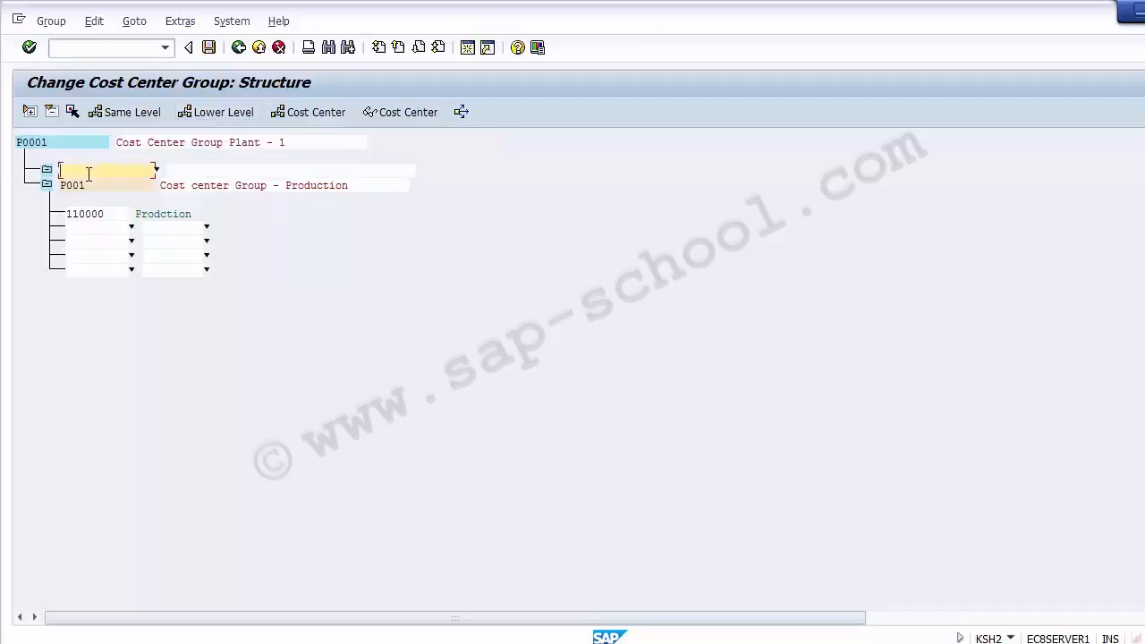
{"action": "type", "text": "P002"}
{"action": "left_click", "coordinate": [189, 172]}
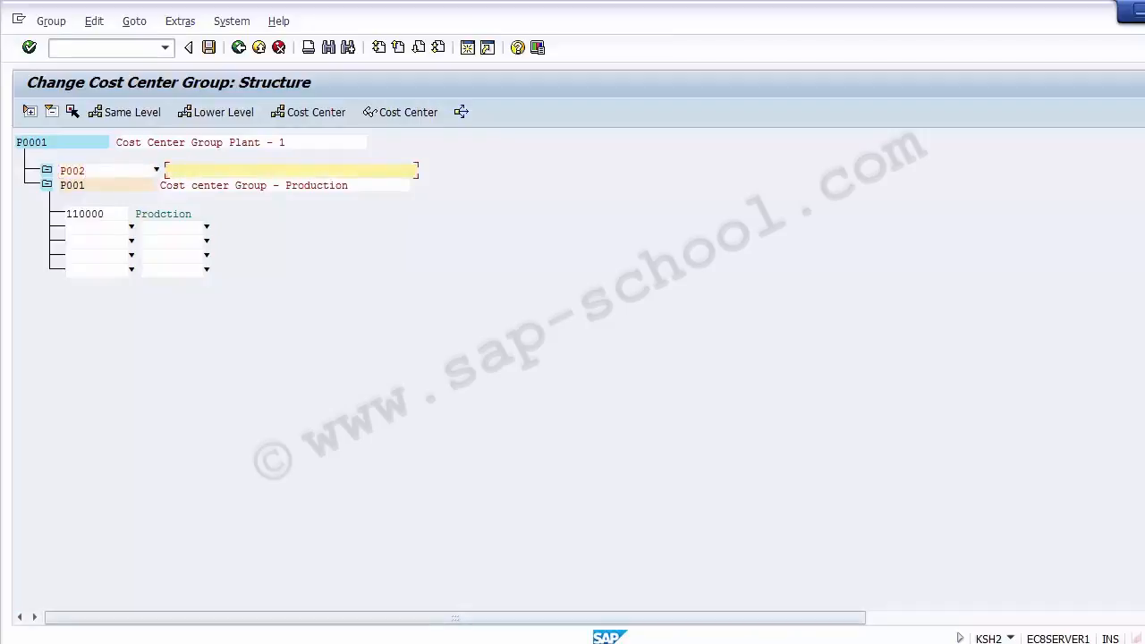
Check the next department in the Excel plan and describe group P002 as "Cost center Group - HR", adapting the P001 description
{"action": "key", "text": "alt+Tab"}
{"action": "left_click", "coordinate": [35, 337]}
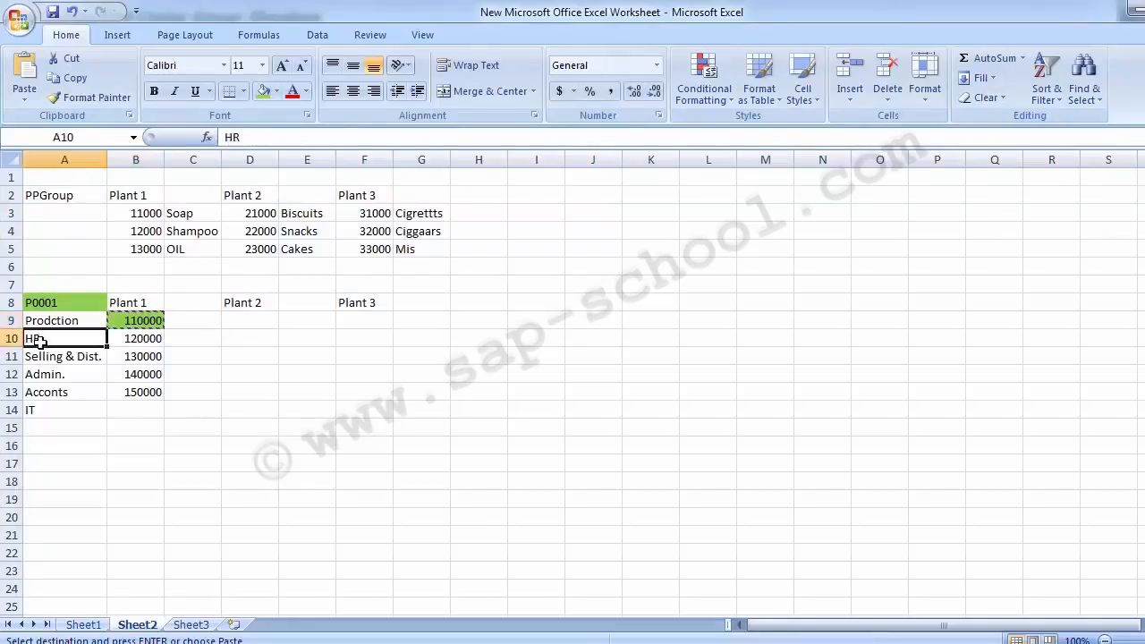
{"action": "key", "text": "alt+Tab"}
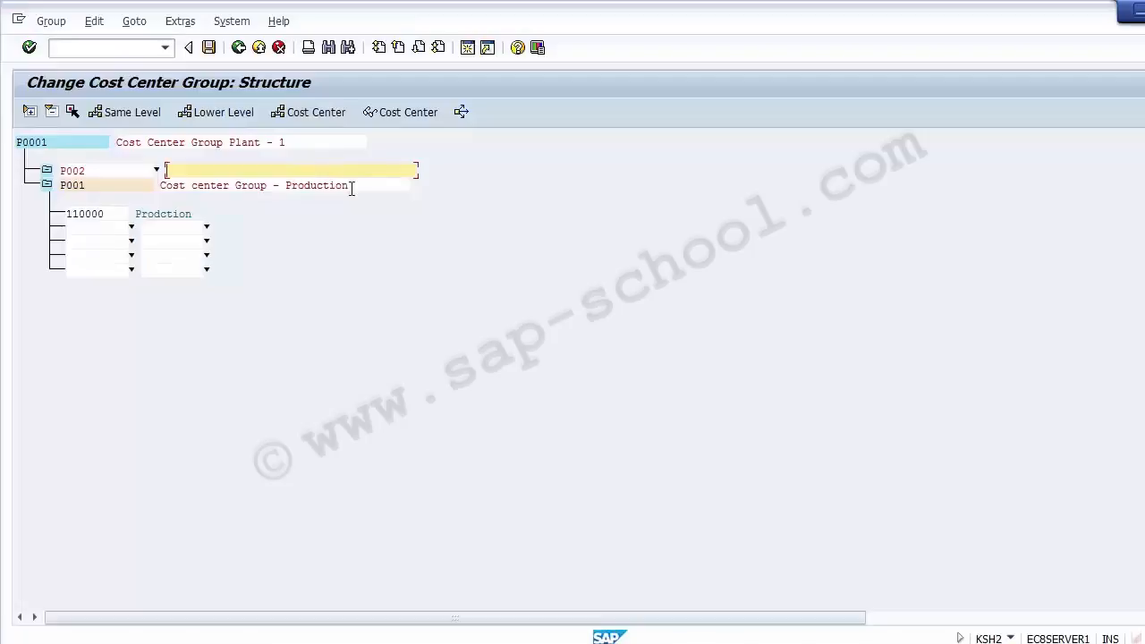
{"action": "left_click_drag", "start_coordinate": [349, 186], "coordinate": [148, 191]}
{"action": "key", "text": "ctrl+c"}
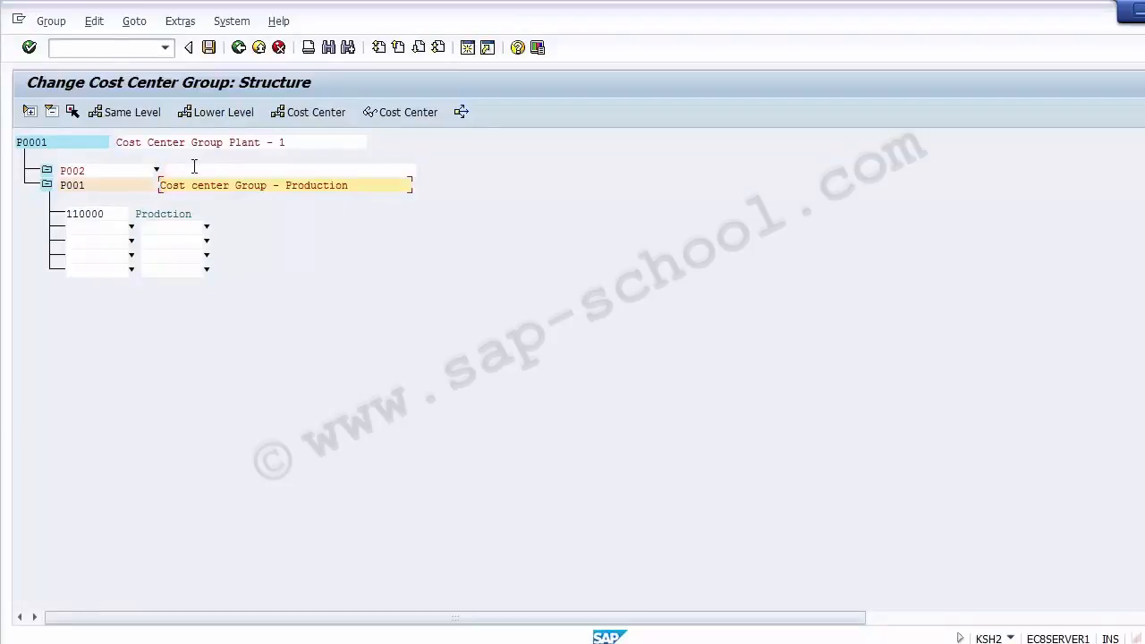
{"action": "left_click", "coordinate": [166, 170]}
{"action": "key", "text": "ctrl+v"}
{"action": "key", "text": "BackSpace"}
{"action": "key", "text": "BackSpace"}
{"action": "key", "text": "BackSpace"}
{"action": "key", "text": "BackSpace"}
{"action": "key", "text": "BackSpace"}
{"action": "key", "text": "BackSpace"}
{"action": "key", "text": "BackSpace"}
{"action": "key", "text": "BackSpace"}
{"action": "key", "text": "BackSpace"}
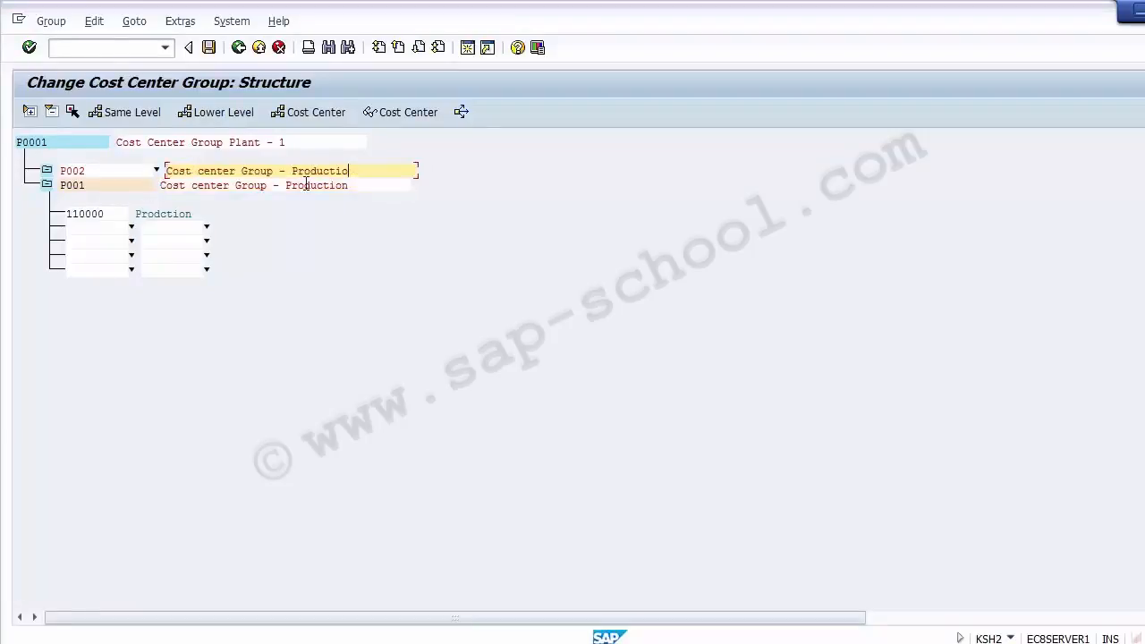
{"action": "key", "text": "BackSpace"}
{"action": "type", "text": "HREE"}
{"action": "key", "text": "BackSpace"}
{"action": "key", "text": "BackSpace"}
{"action": "left_click", "coordinate": [251, 149]}
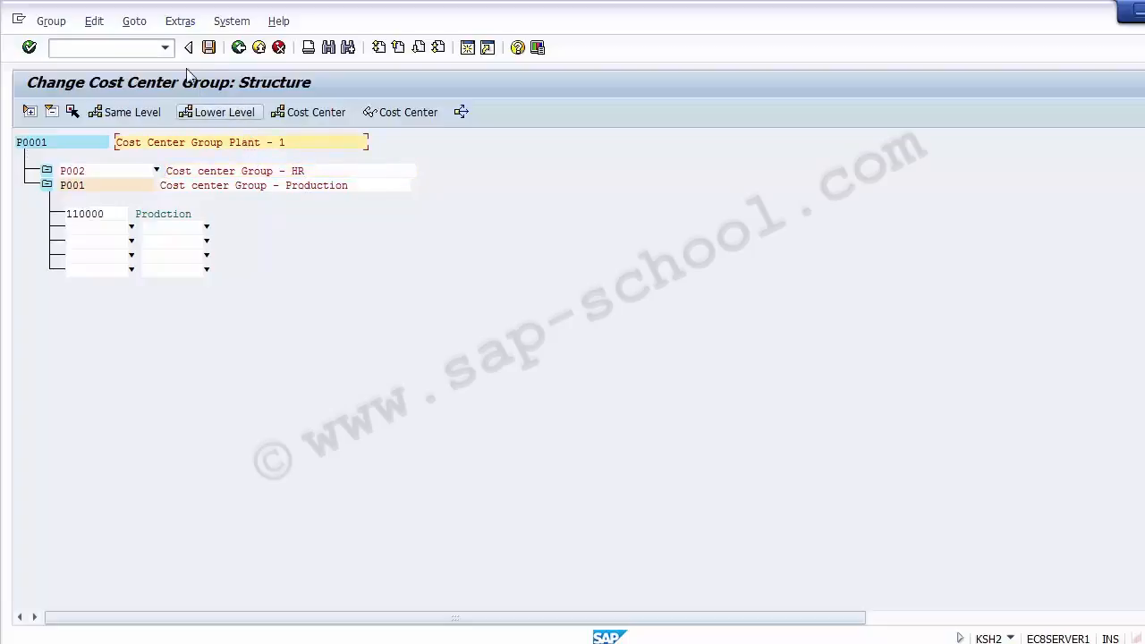
{"action": "key", "text": "Return"}
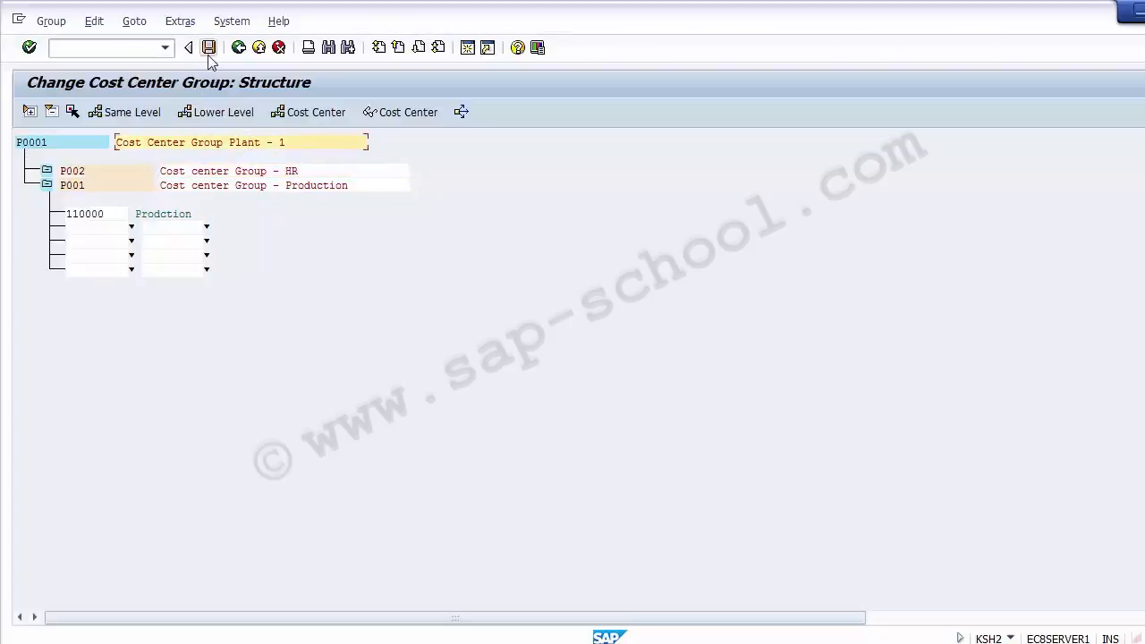
Check the P001 and P002 entries, save the P0001 cost center group structure, and return to the Display IMG tree
{"action": "left_click", "coordinate": [76, 176]}
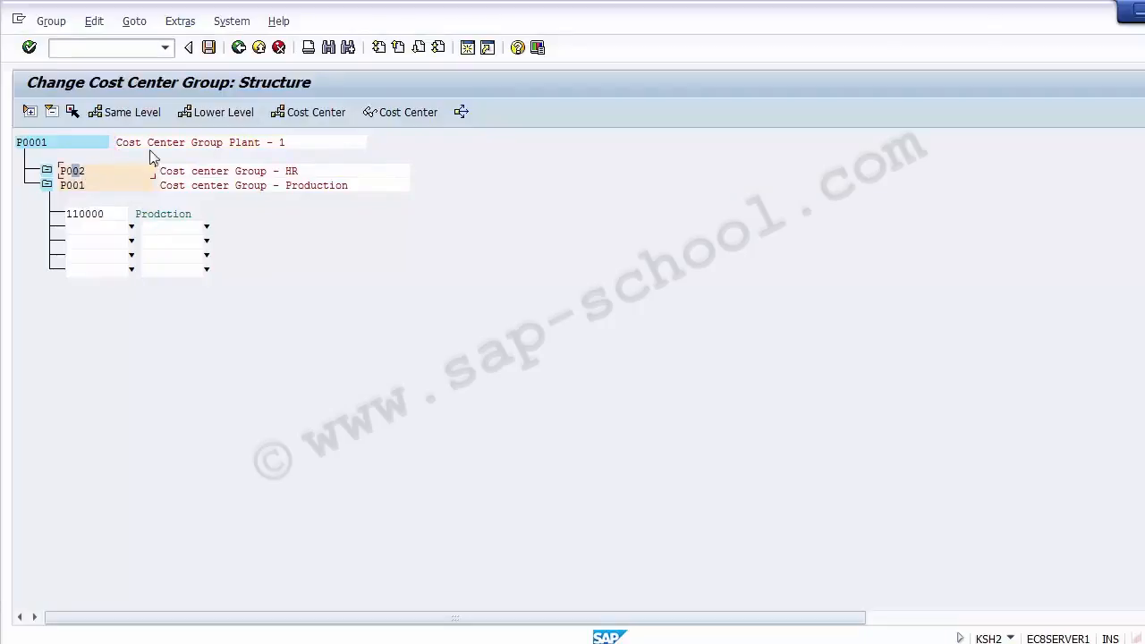
{"action": "left_click", "coordinate": [250, 145]}
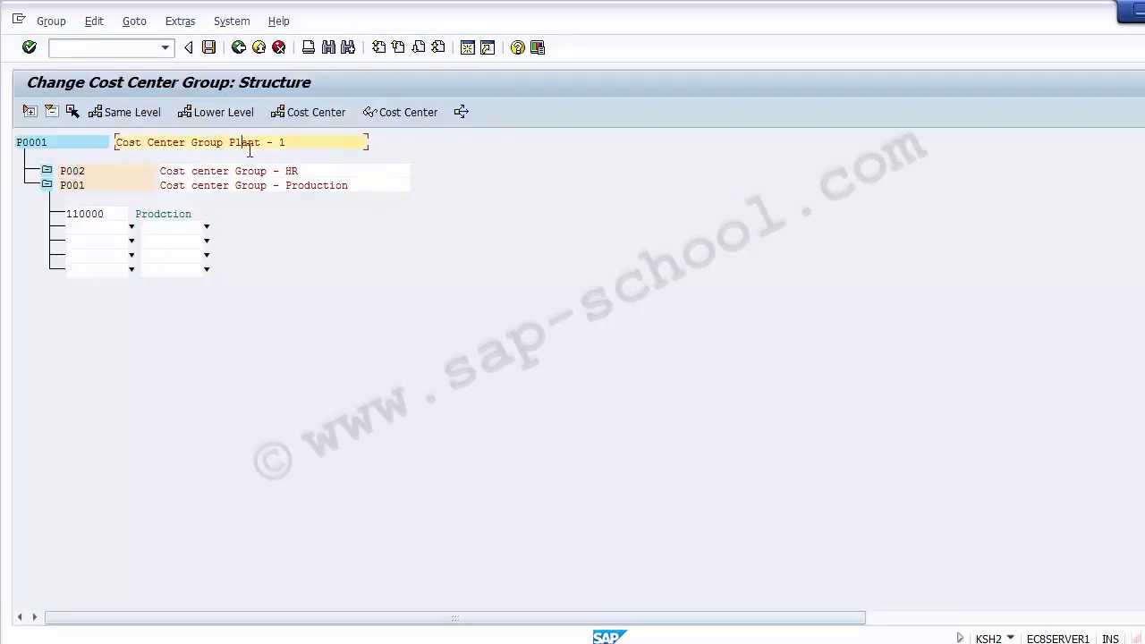
{"action": "left_click", "coordinate": [293, 171]}
{"action": "left_click", "coordinate": [126, 172]}
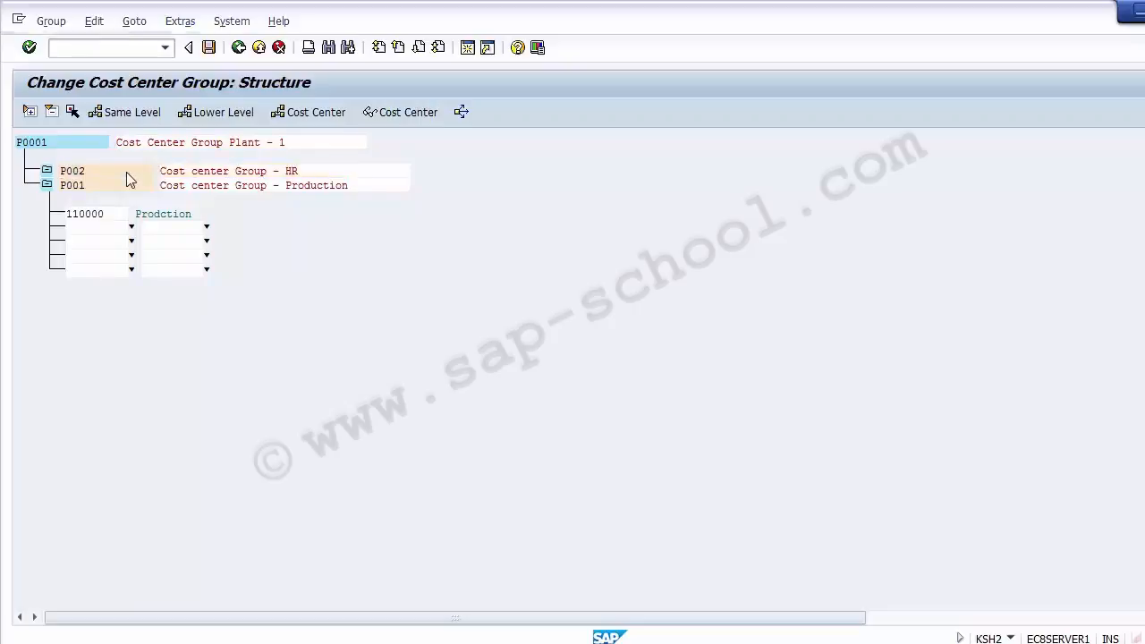
{"action": "left_click", "coordinate": [66, 172]}
{"action": "left_click", "coordinate": [209, 46]}
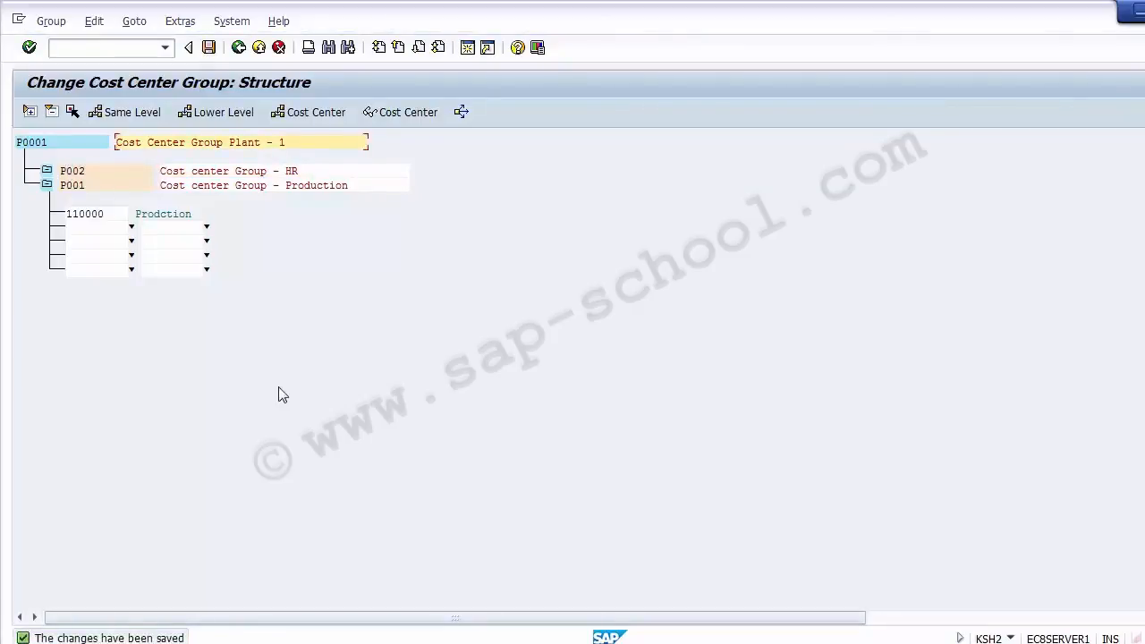
{"action": "left_click", "coordinate": [239, 47]}
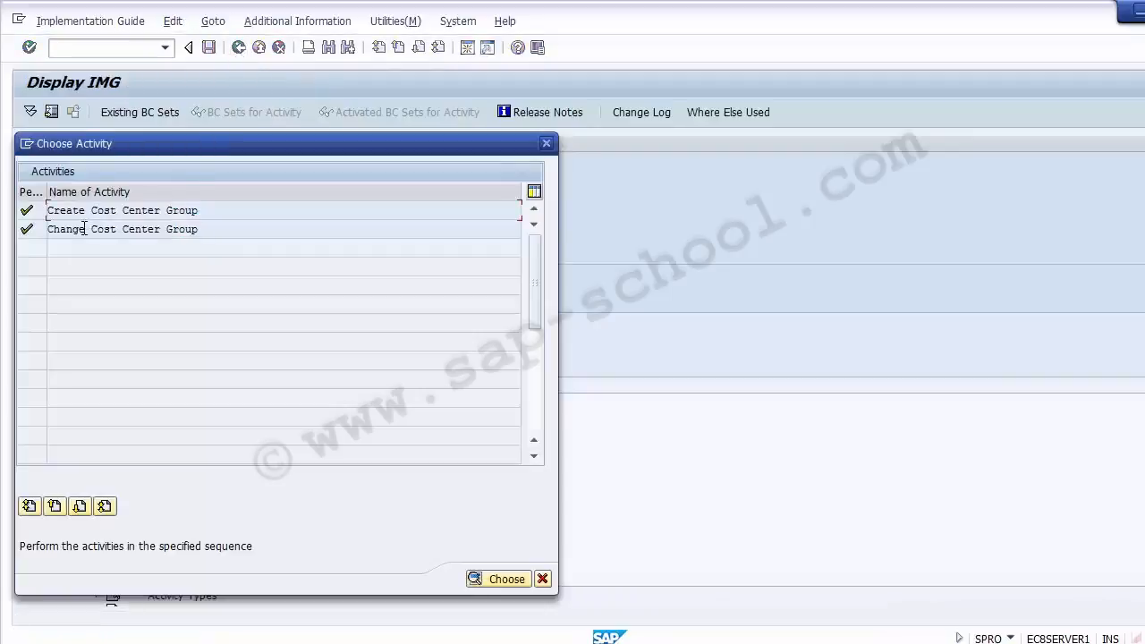
{"action": "left_click", "coordinate": [149, 229]}
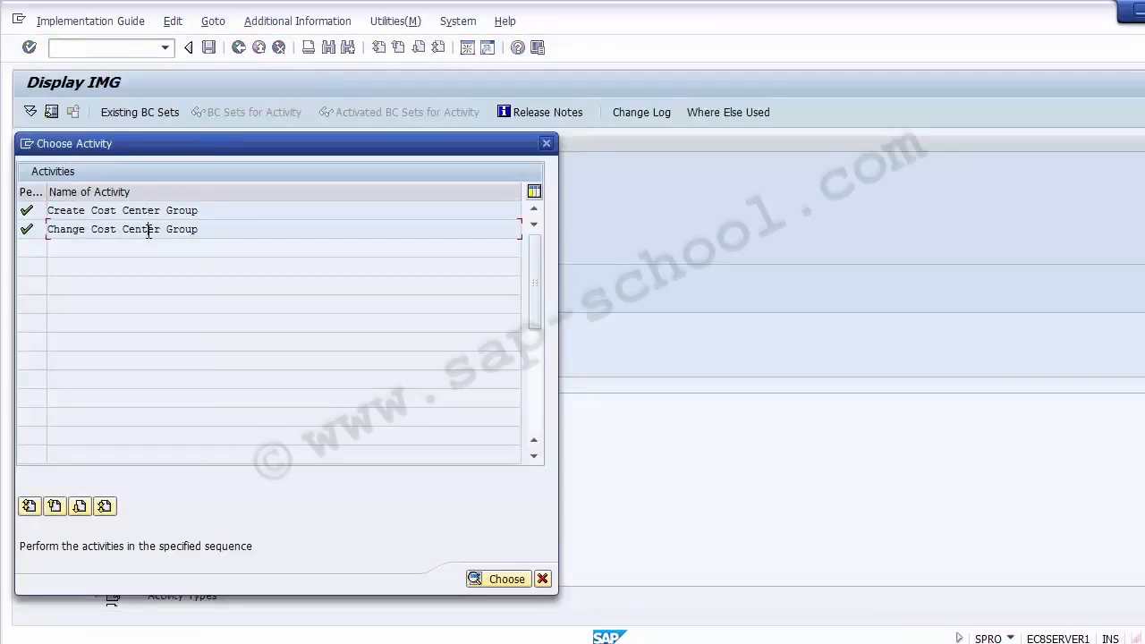
{"action": "left_click", "coordinate": [544, 581]}
Switch to the SAP - CO presentation in PowerPoint and look up the transaction codes on the Standard Hierarchy slide
{"action": "mouse_move", "coordinate": [523, 642]}
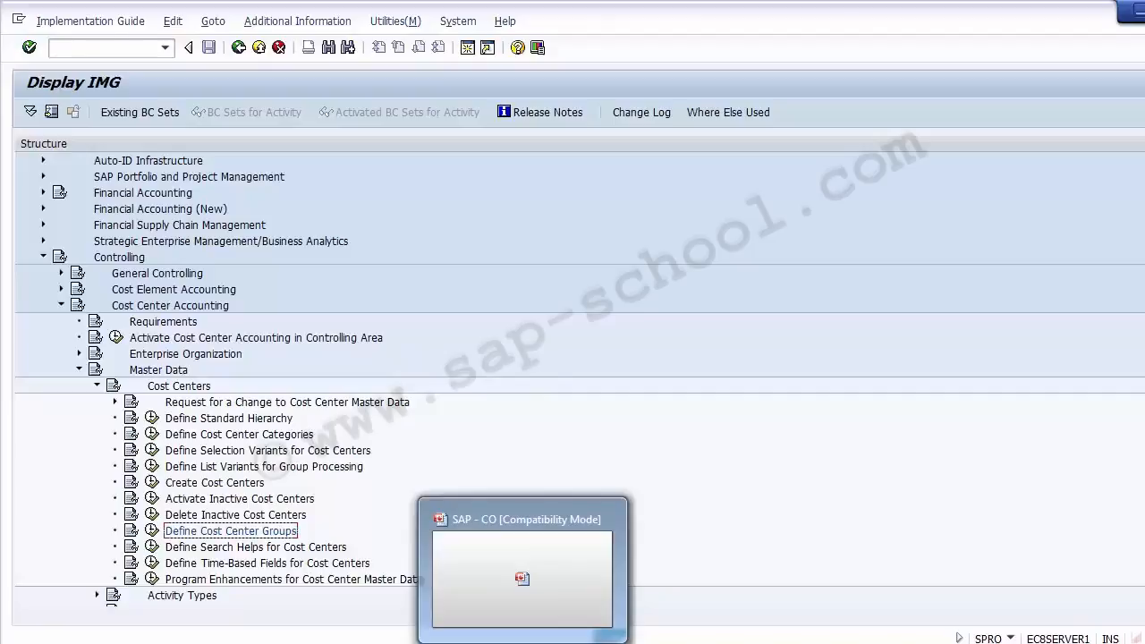
{"action": "left_click", "coordinate": [523, 642]}
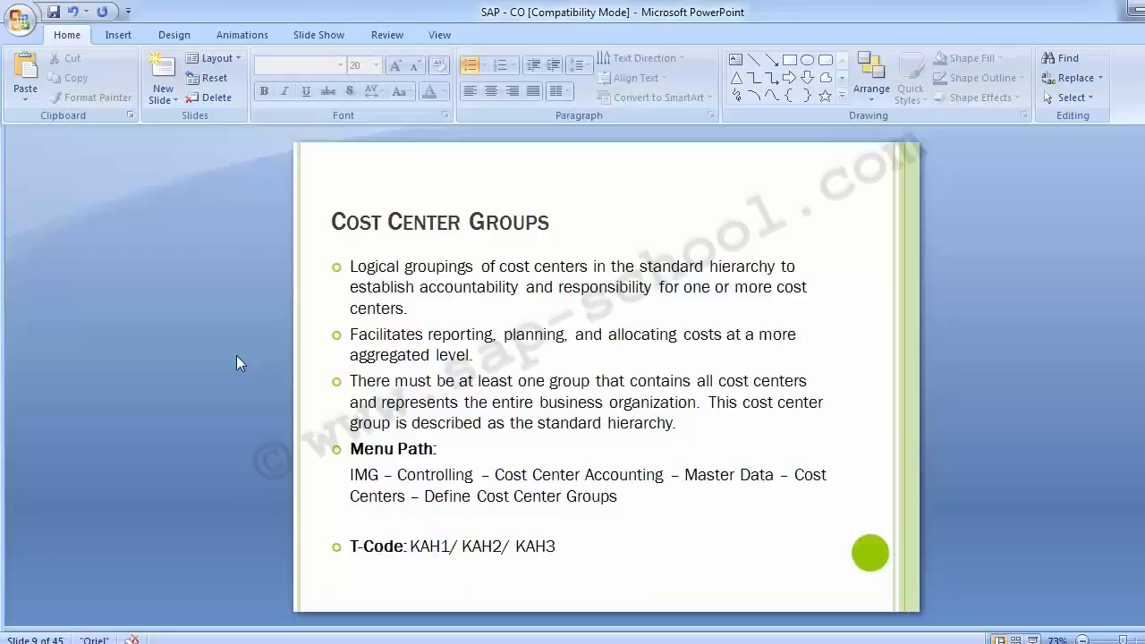
{"action": "scroll", "coordinate": [236, 364], "scroll_direction": "down", "scroll_amount": 1}
{"action": "scroll", "coordinate": [236, 364], "scroll_direction": "up", "scroll_amount": 1}
{"action": "scroll", "coordinate": [237, 363], "scroll_direction": "up", "scroll_amount": 3}
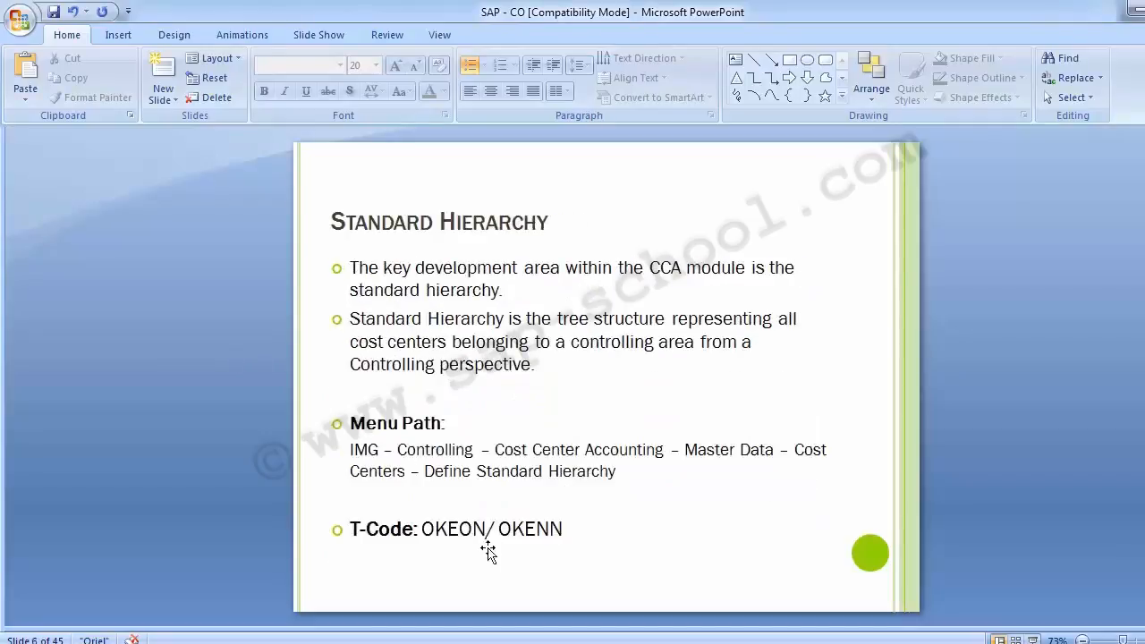
{"action": "left_click_drag", "start_coordinate": [498, 530], "coordinate": [570, 533]}
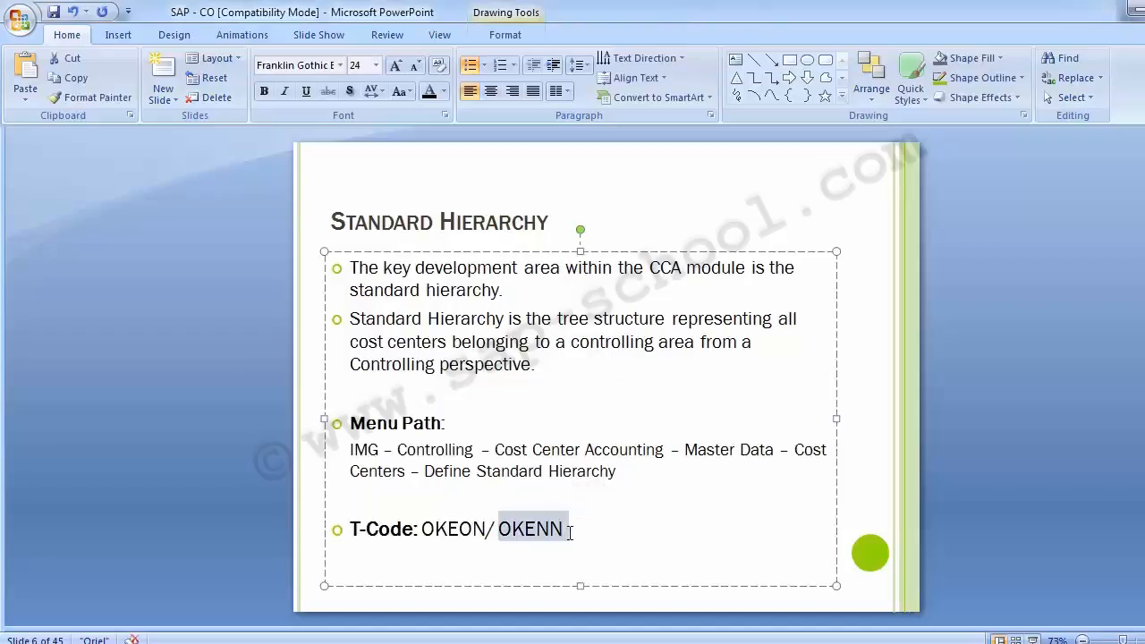
{"action": "key", "text": "alt+Tab"}
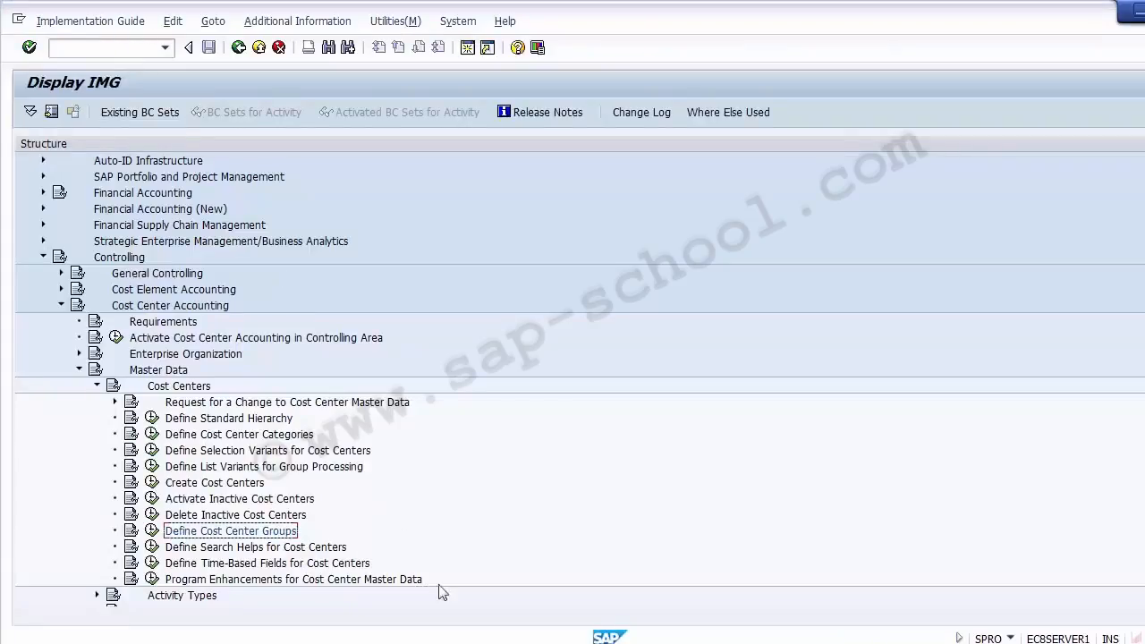
Switch to the SAP Easy Access session and try to run transaction OKENN from the slide
{"action": "mouse_move", "coordinate": [465, 643]}
{"action": "left_click", "coordinate": [601, 623]}
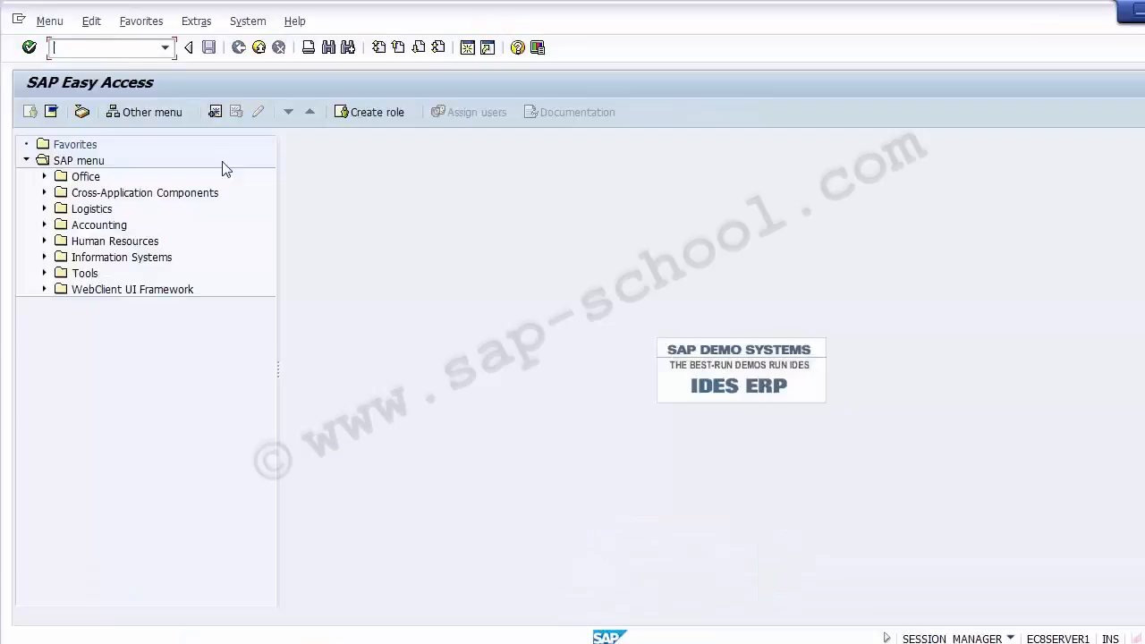
{"action": "left_click", "coordinate": [94, 50]}
{"action": "type", "text": "OKENN"}
{"action": "key", "text": "Return"}
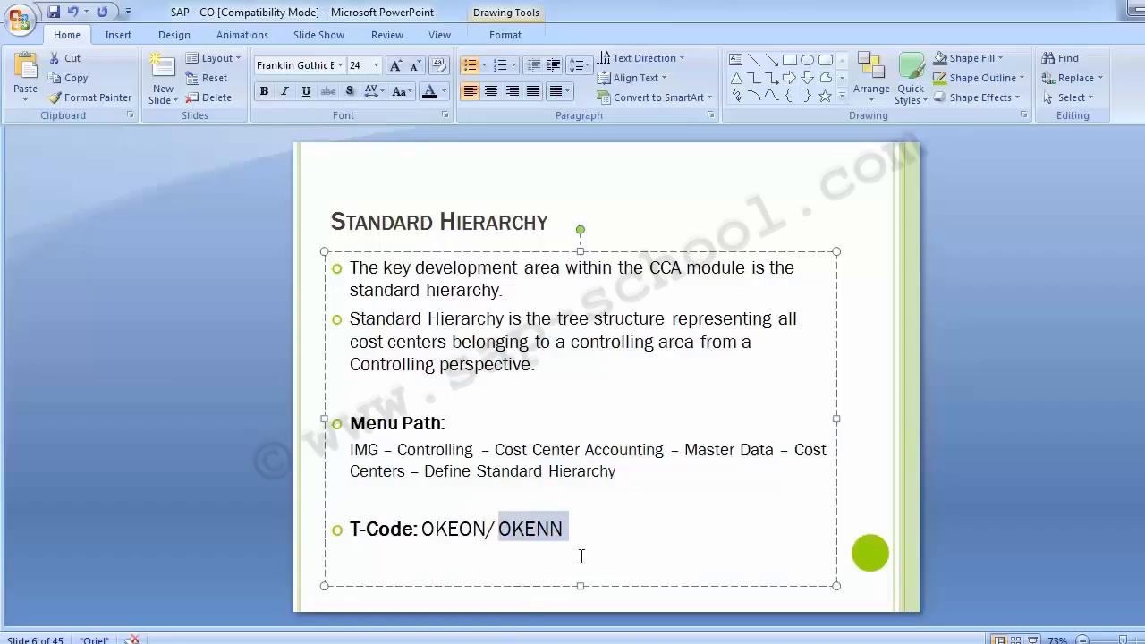
Recheck the transaction code on the Standard Hierarchy slide and run OKEON in the SAP Easy Access session
{"action": "key", "text": "BackSpace"}
{"action": "key", "text": "BackSpace"}
{"action": "key", "text": "BackSpace"}
{"action": "key", "text": "shift+Left"}
{"action": "key", "text": "shift+Left"}
{"action": "key", "text": "shift+Left"}
{"action": "key", "text": "shift+Left"}
{"action": "key", "text": "shift+Left"}
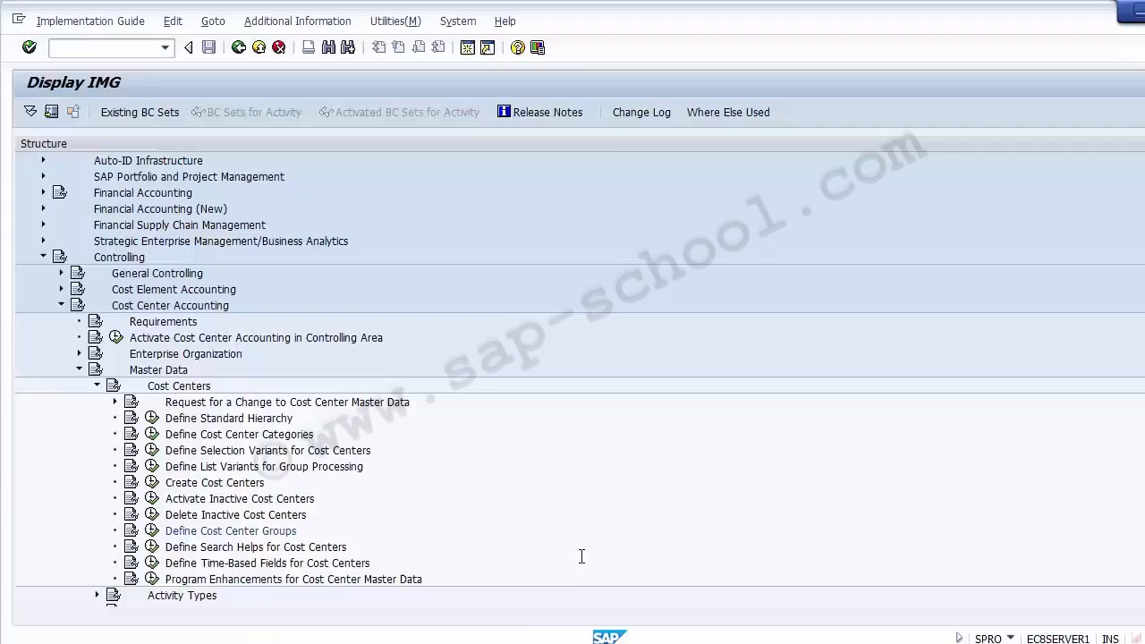
{"action": "left_click", "coordinate": [127, 45]}
{"action": "mouse_move", "coordinate": [570, 621]}
{"action": "left_click", "coordinate": [631, 566]}
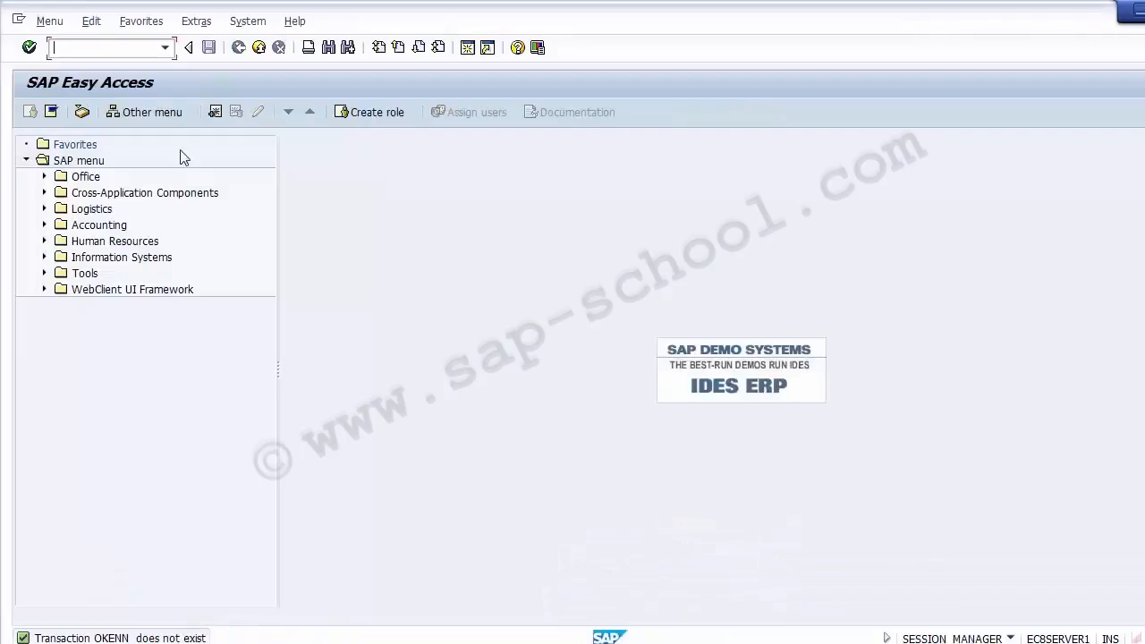
{"action": "type", "text": "OKEON"}
{"action": "key", "text": "Return"}
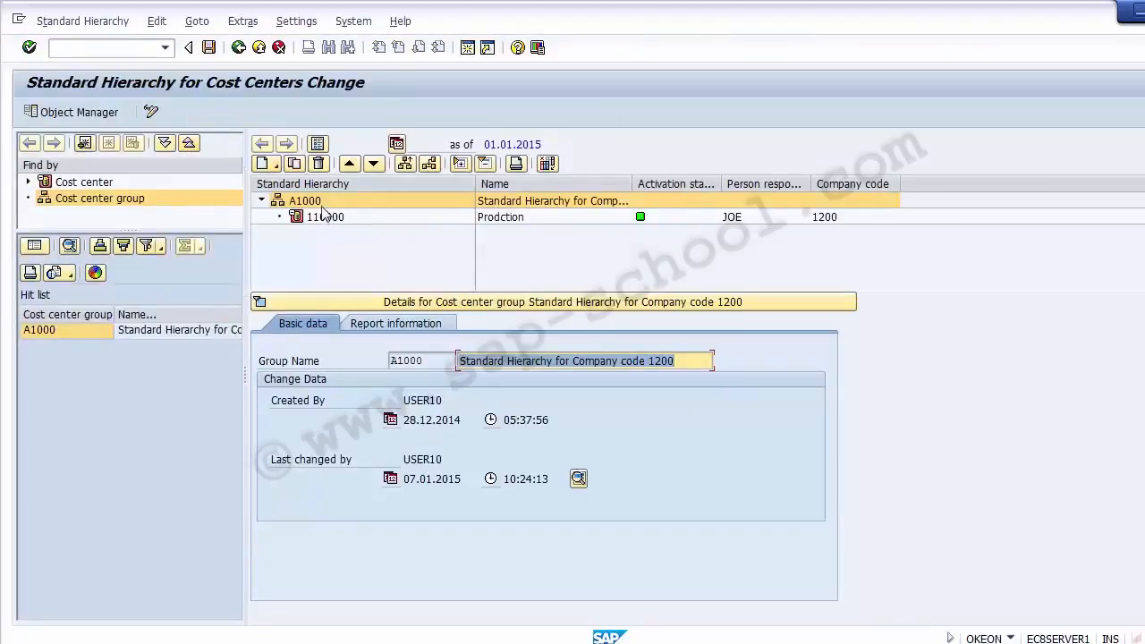
Examine standard hierarchy A1000 and its cost center 110000, and look at the cost center group search without running it
{"action": "left_click", "coordinate": [584, 204]}
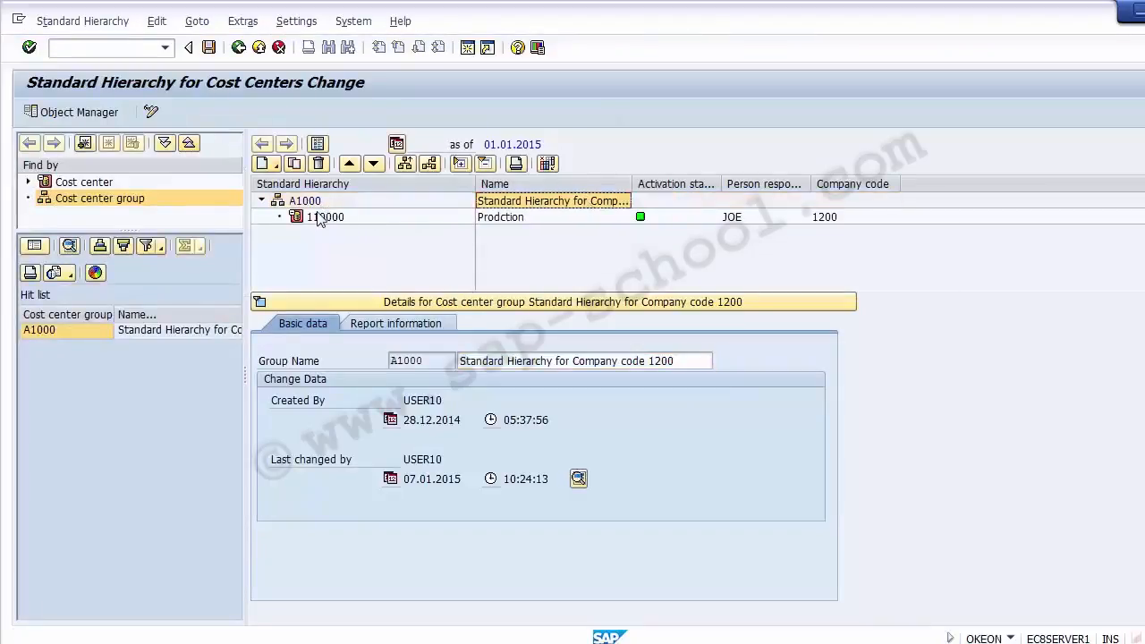
{"action": "left_click", "coordinate": [509, 222]}
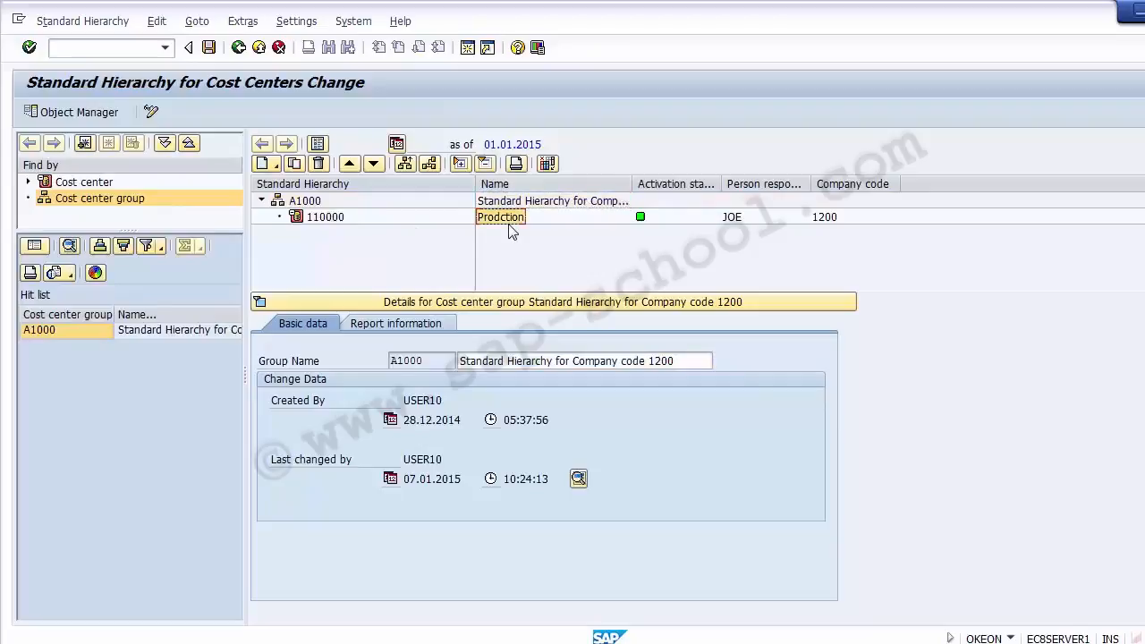
{"action": "left_click", "coordinate": [327, 220]}
{"action": "double_click", "coordinate": [119, 206]}
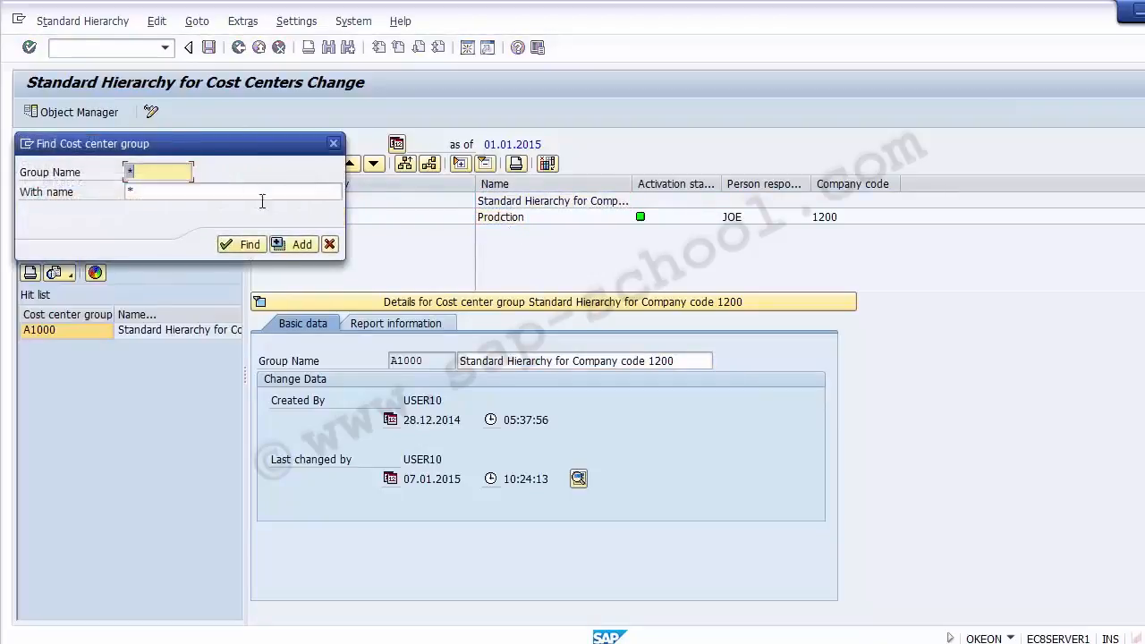
{"action": "left_click", "coordinate": [330, 244]}
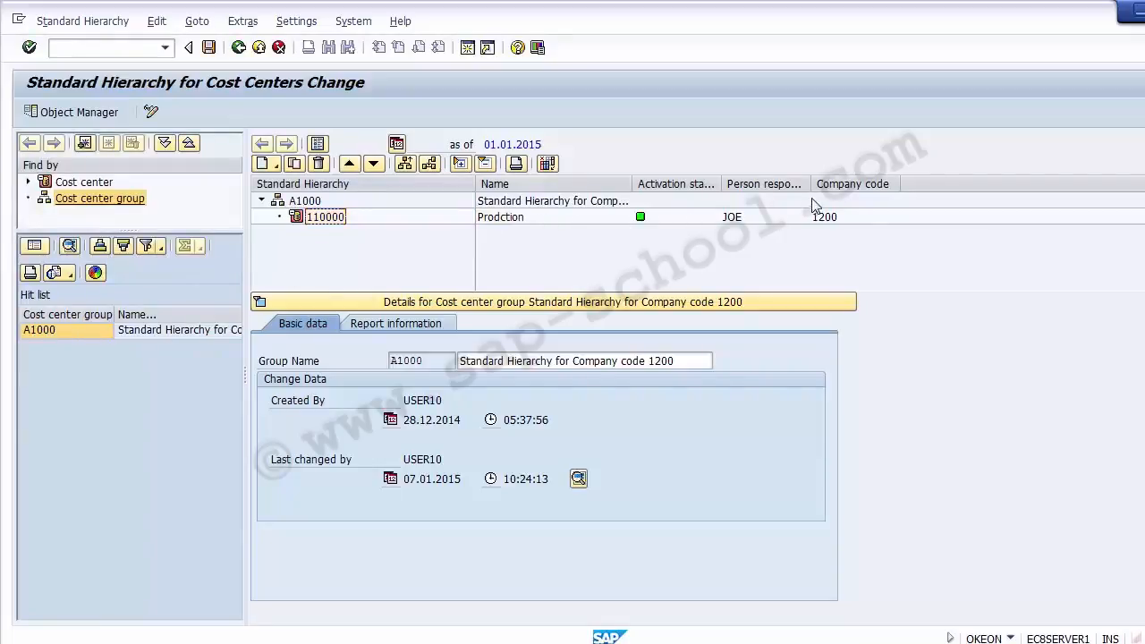
Widen the Person responsible column, check who is assigned to cost center 110000, and collapse and re-expand hierarchy node A1000
{"action": "left_click_drag", "start_coordinate": [812, 184], "coordinate": [898, 170]}
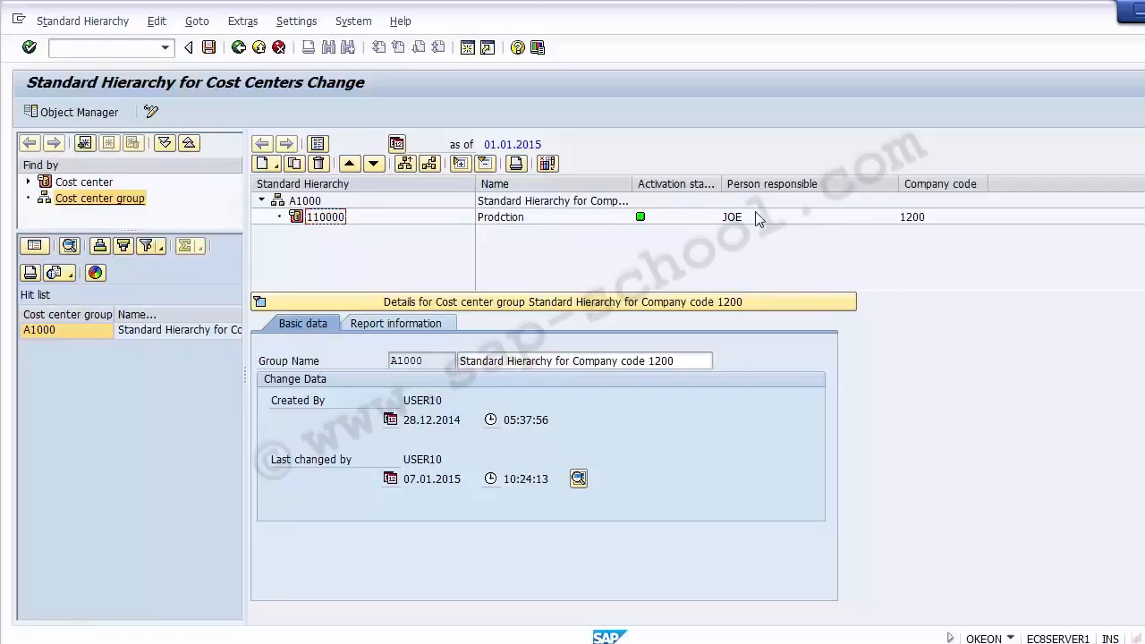
{"action": "left_click", "coordinate": [741, 218]}
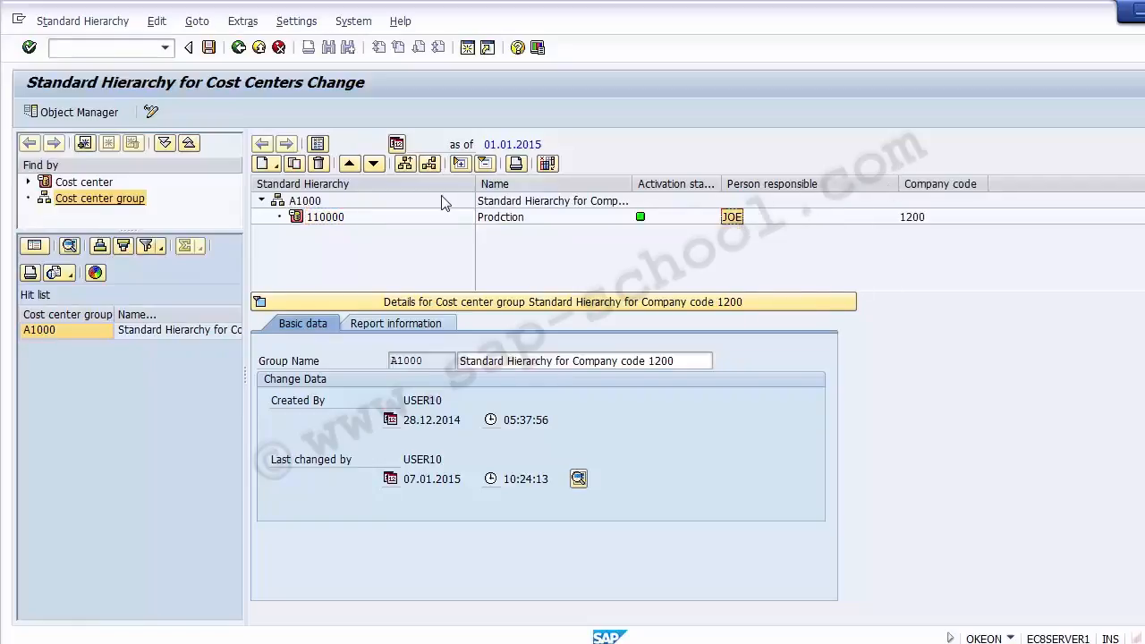
{"action": "left_click", "coordinate": [331, 218]}
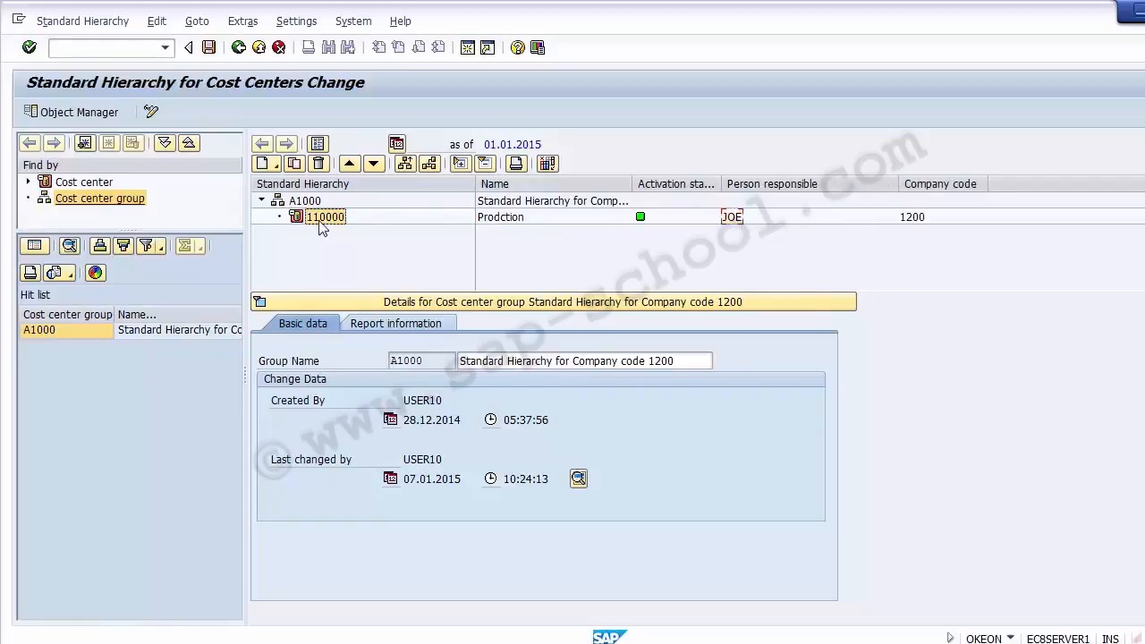
{"action": "left_click", "coordinate": [261, 201]}
{"action": "left_click", "coordinate": [261, 201]}
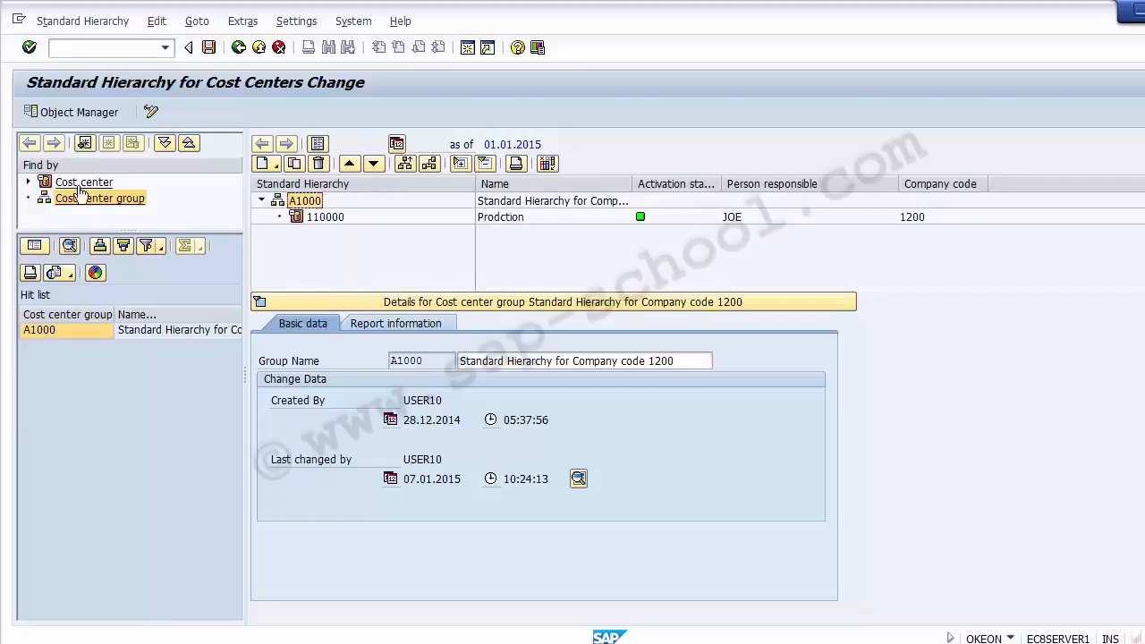